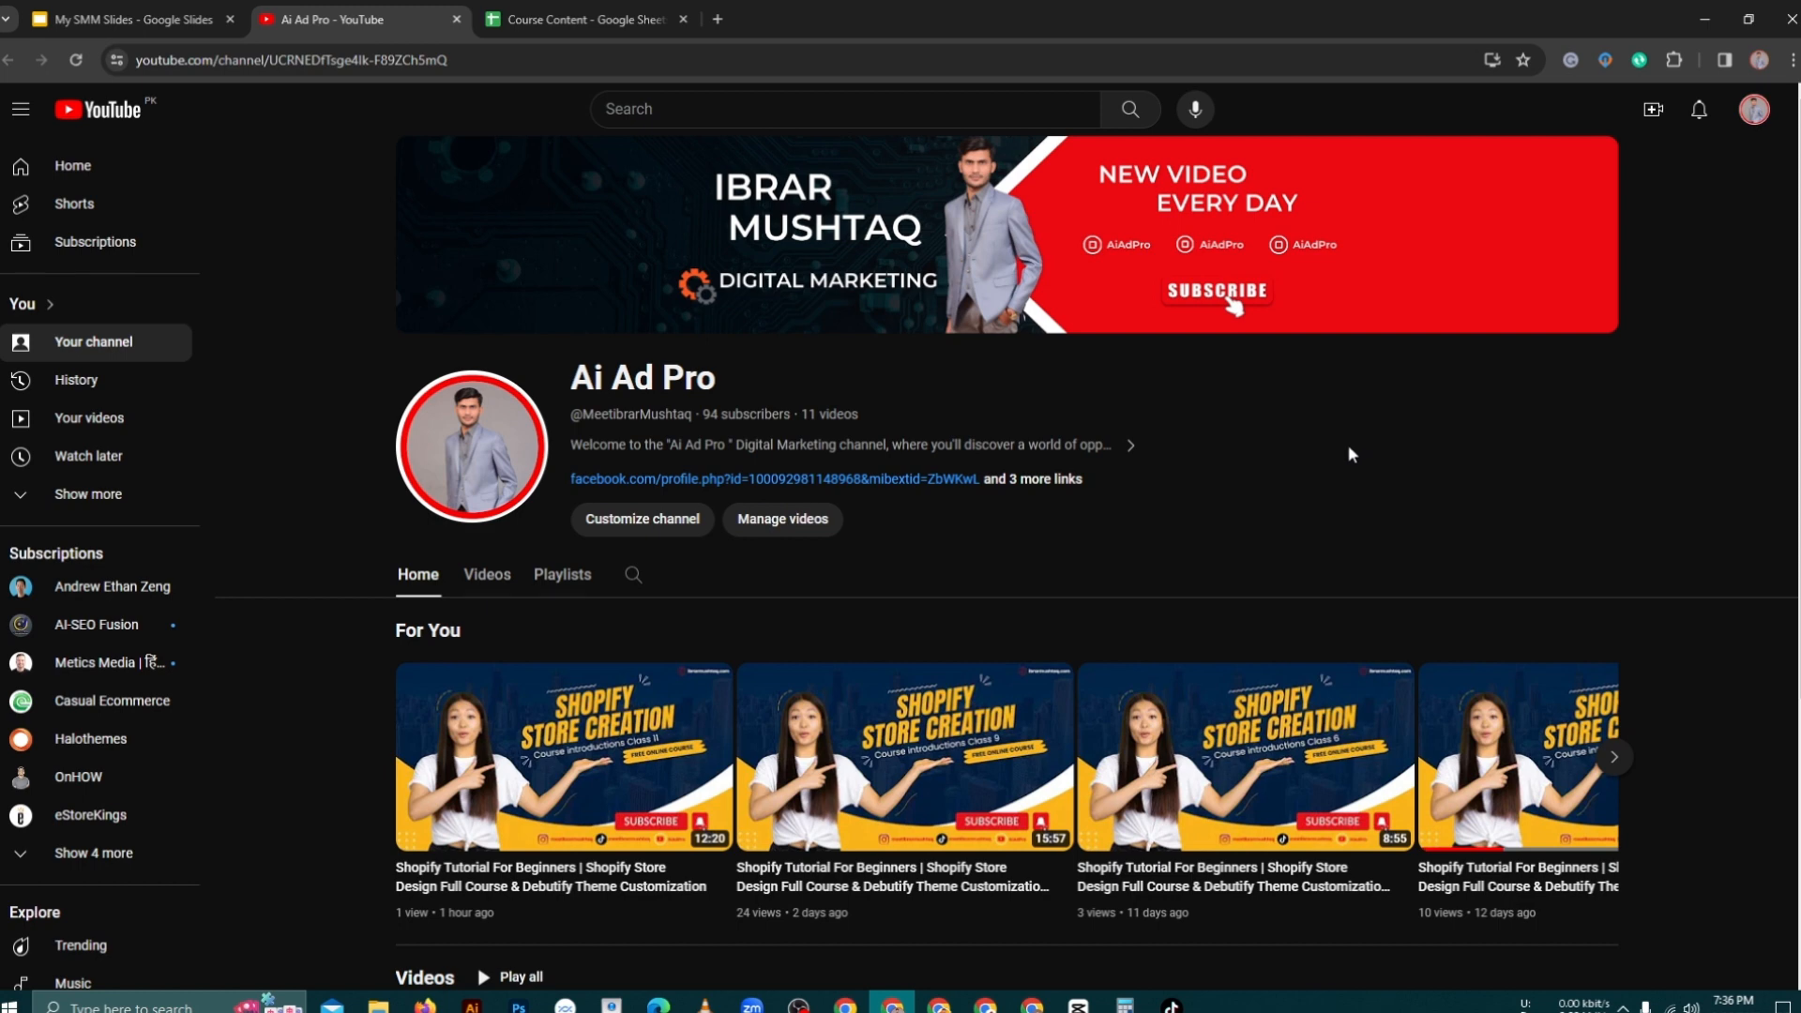
Step: Switch to the Desi Market storefront and examine the home page's Explore Our Collections section and its placeholder collection cards
click(951, 1006)
scroll(812, 247, up, 1)
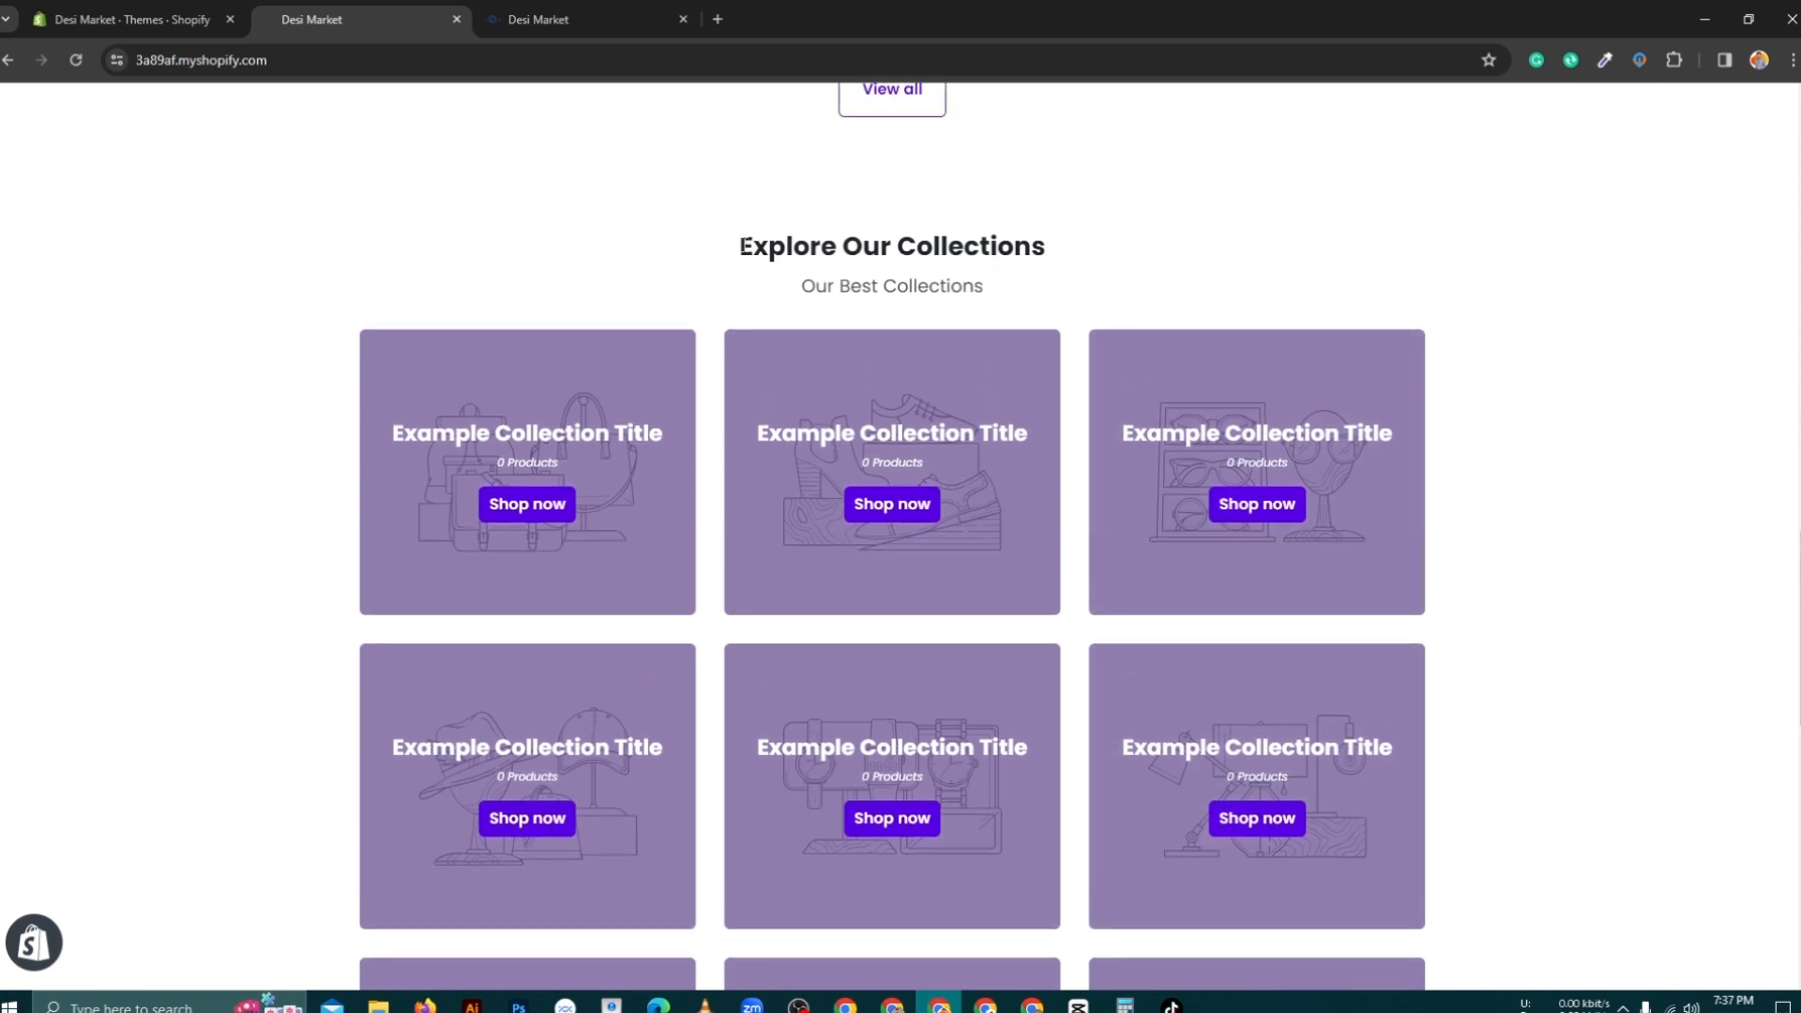
drag(743, 245, 1046, 240)
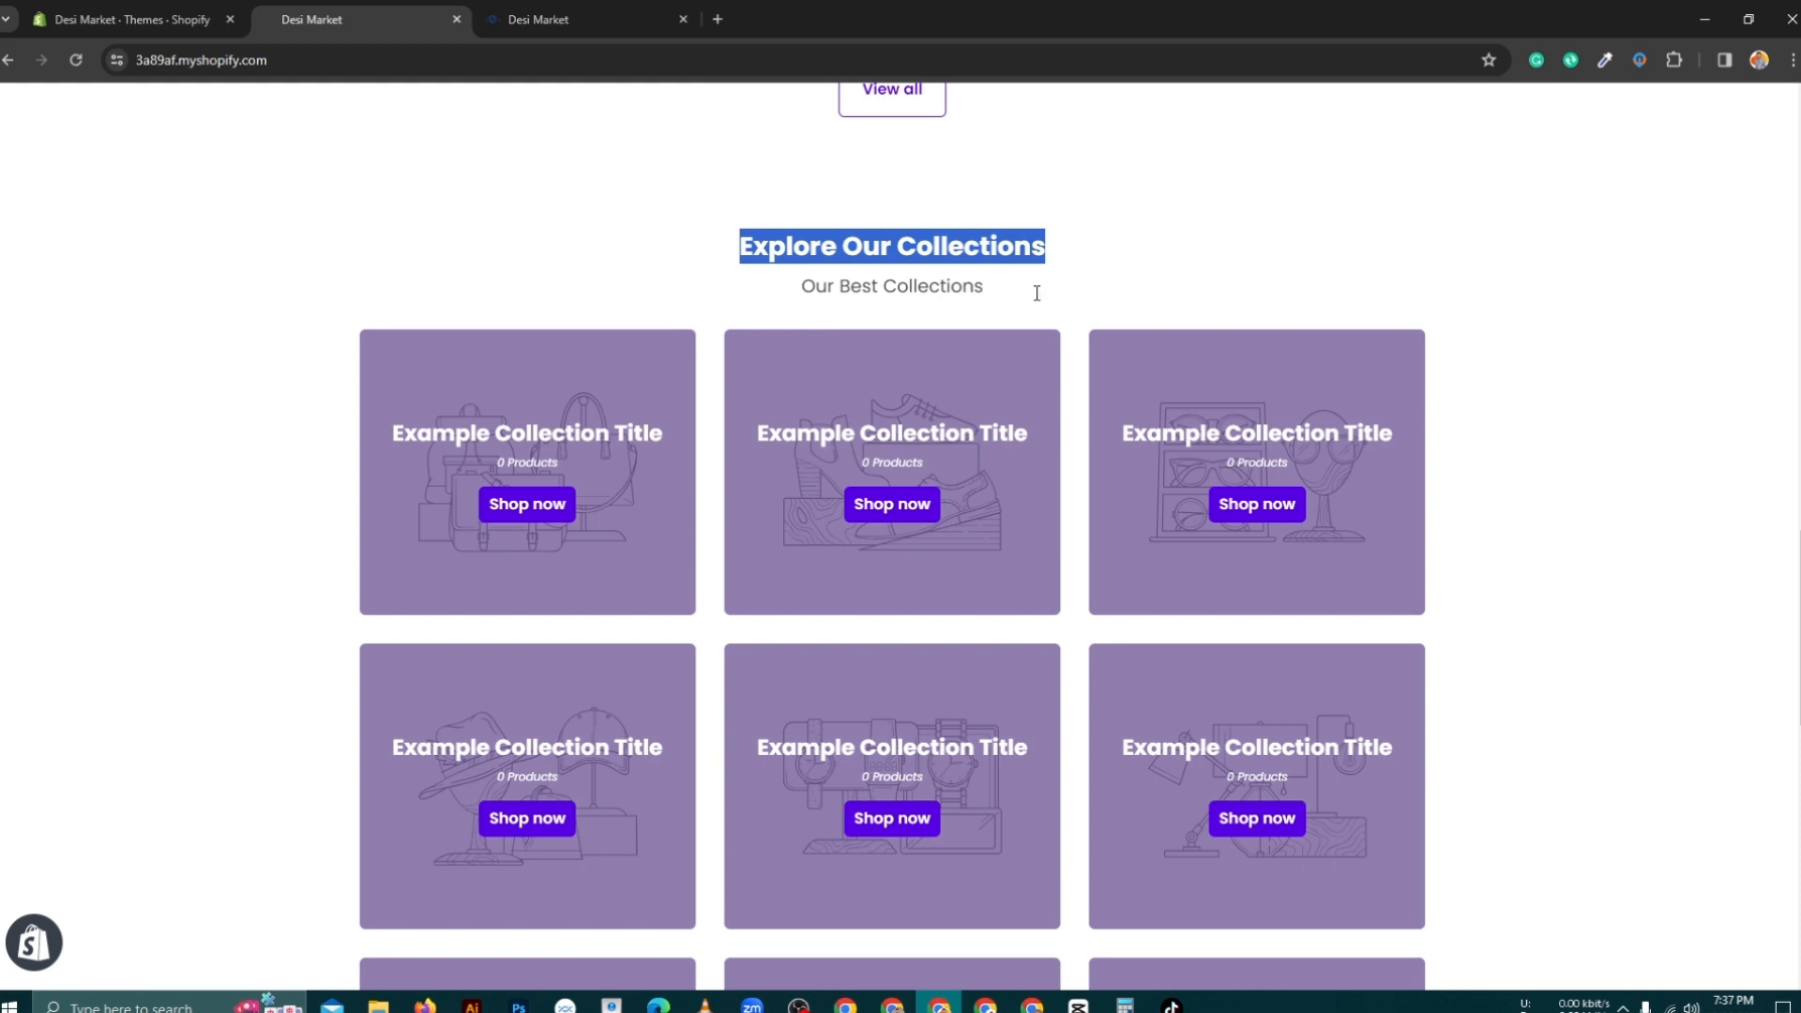
scroll(1253, 273, down, 1)
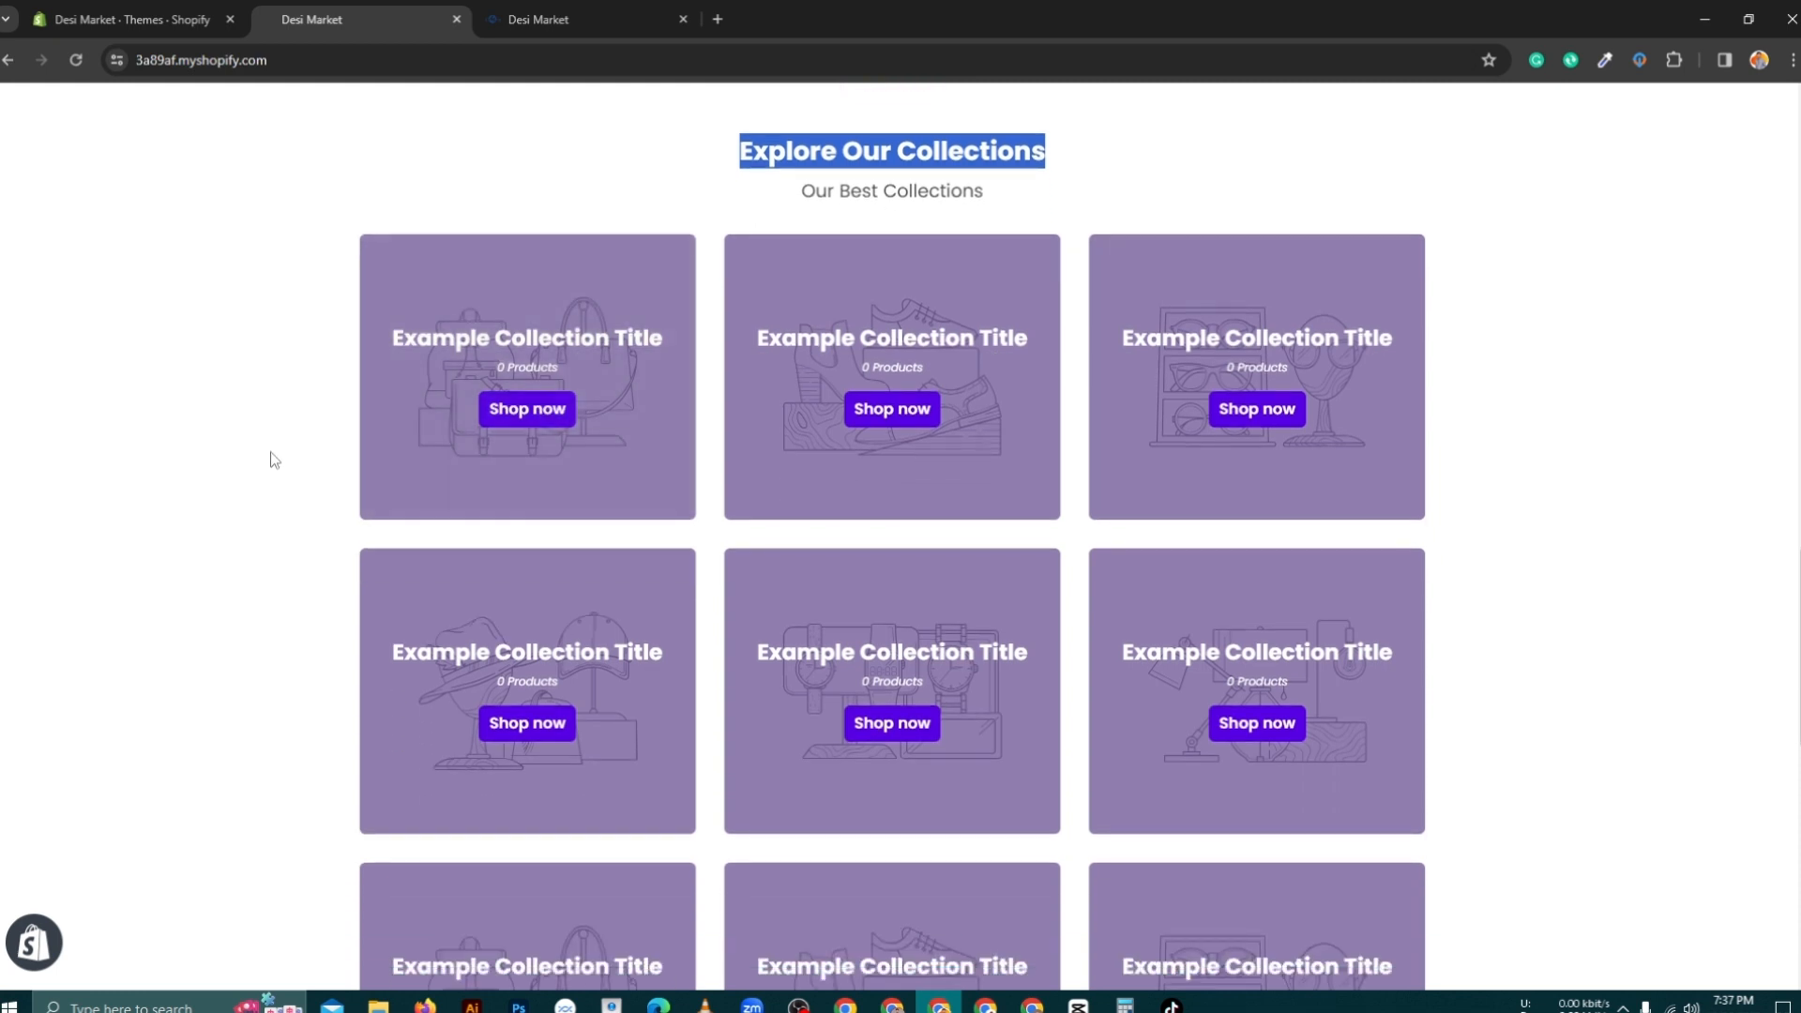
scroll(1716, 450, down, 1)
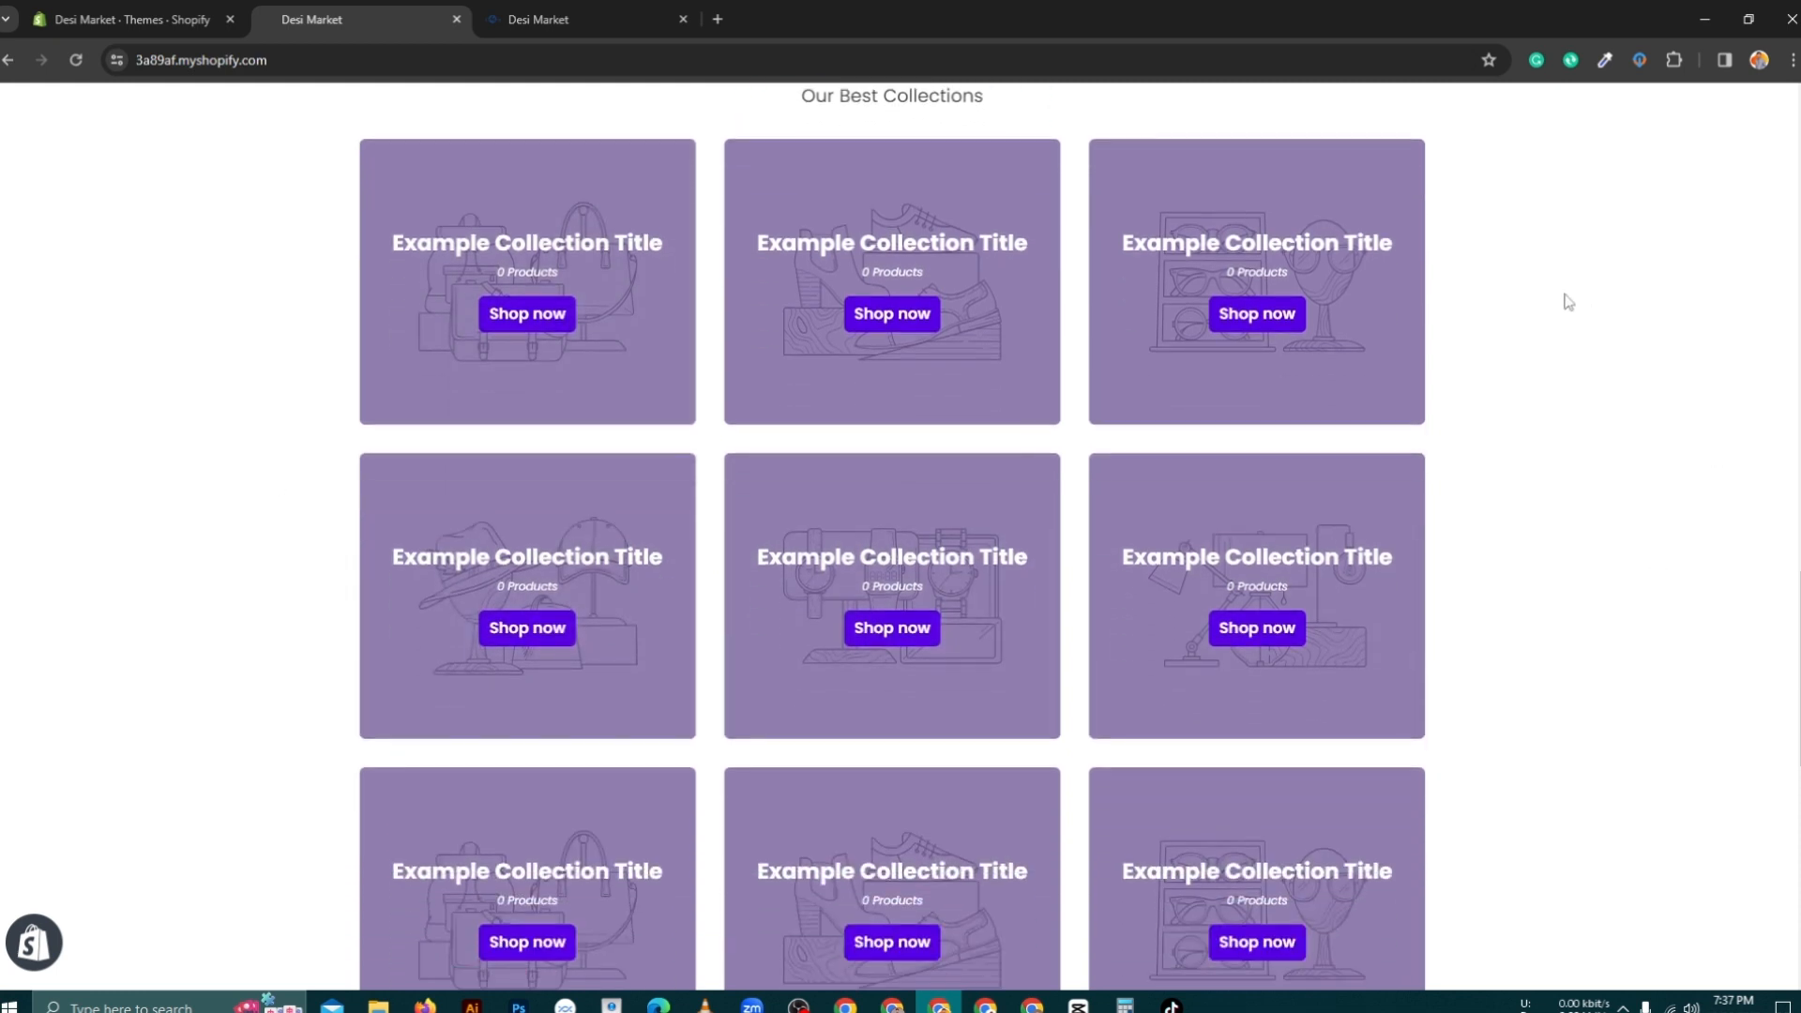
scroll(1459, 187, down, 1)
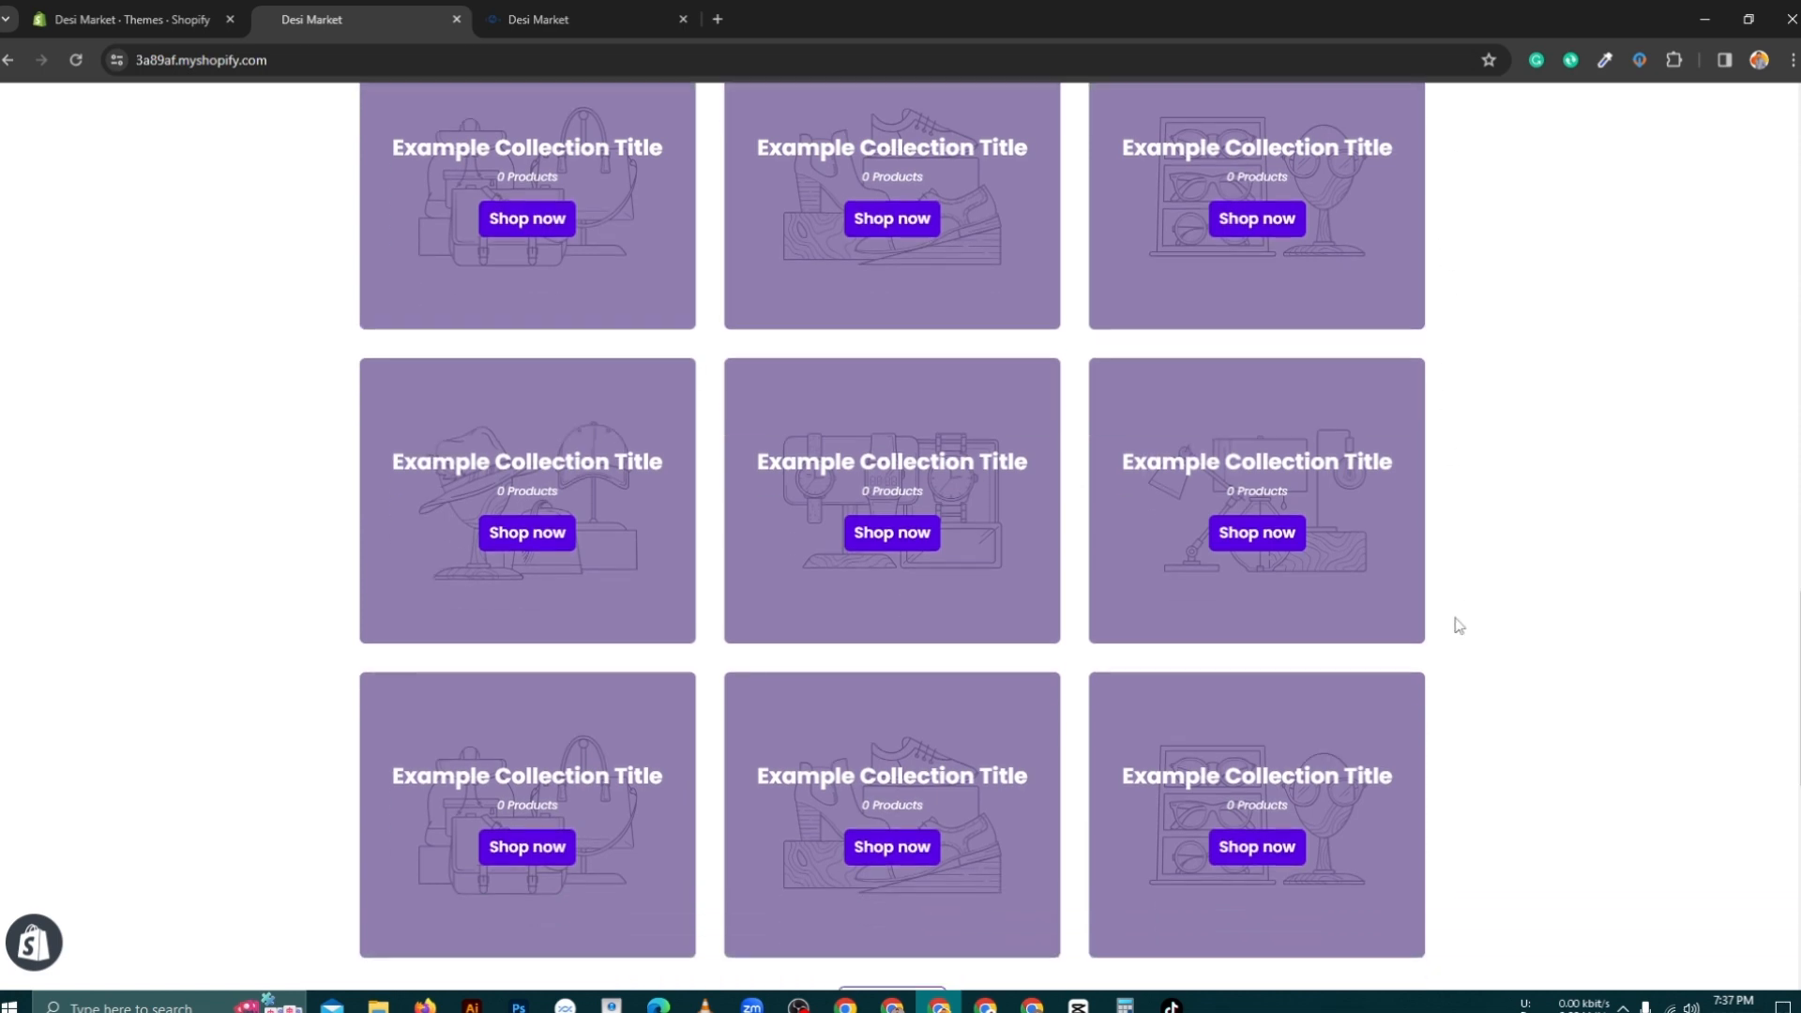
scroll(1473, 703, down, 2)
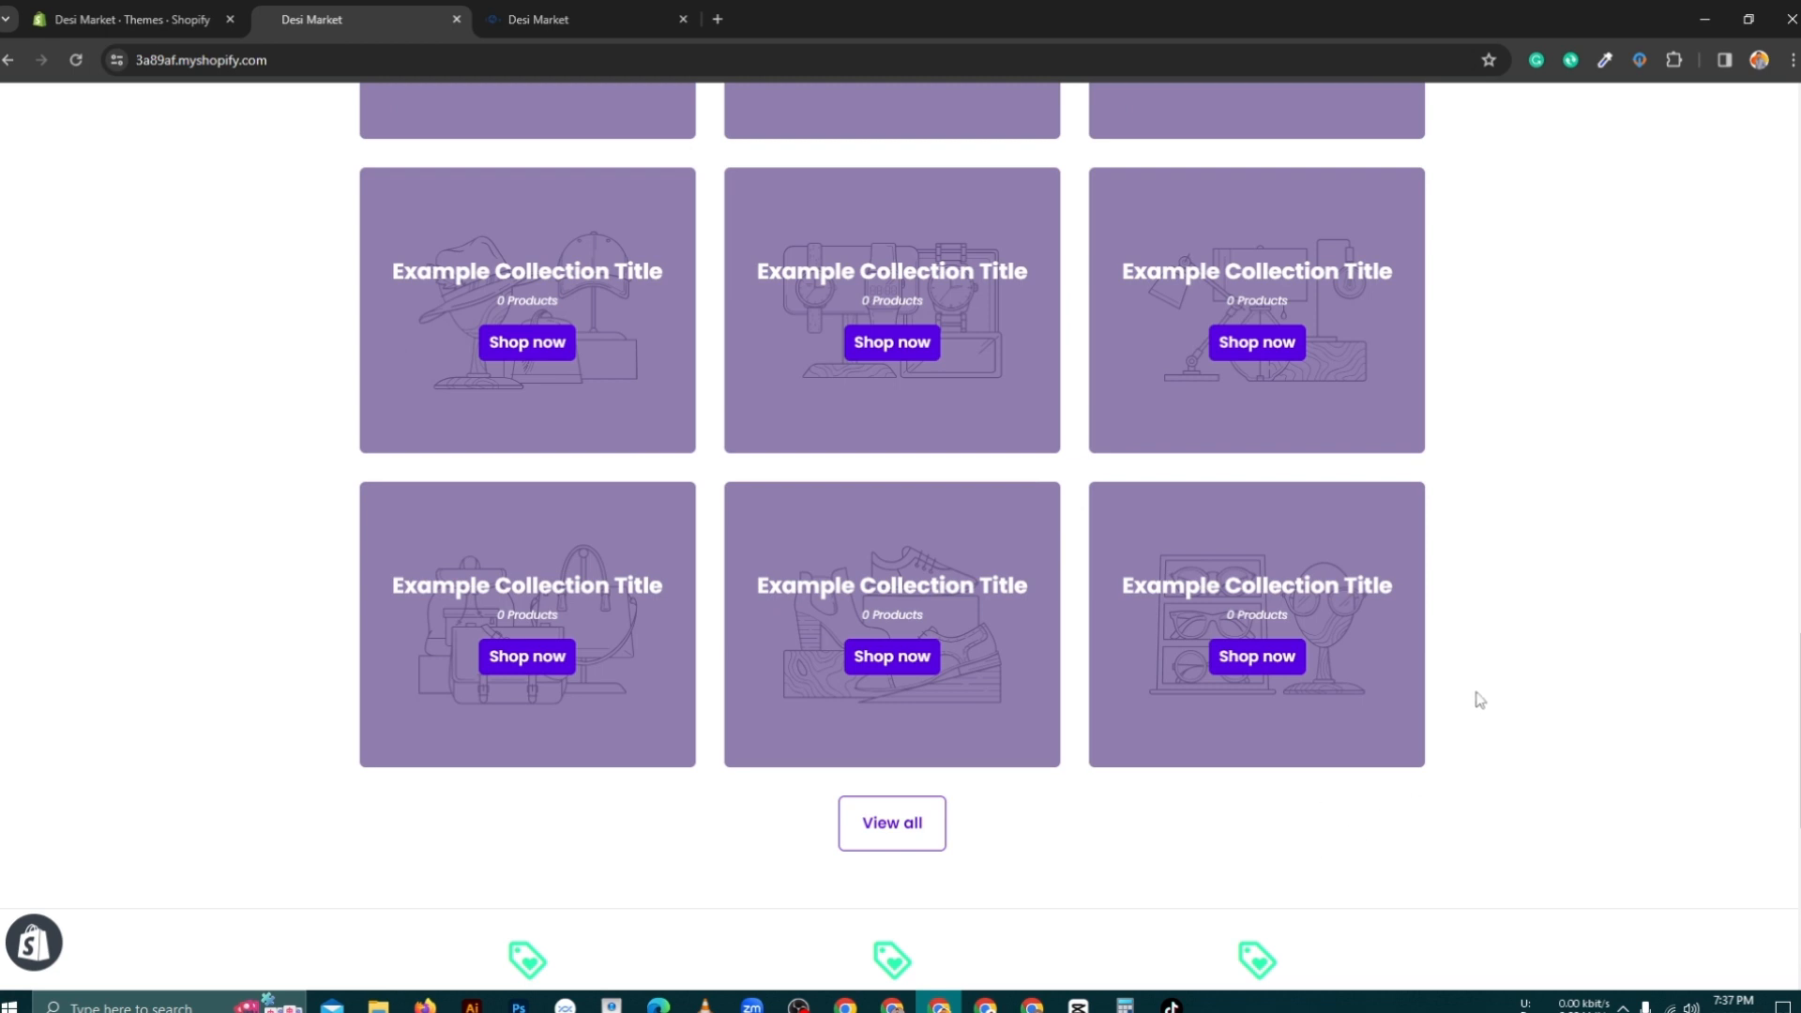
scroll(1491, 657, up, 2)
scroll(1495, 354, up, 1)
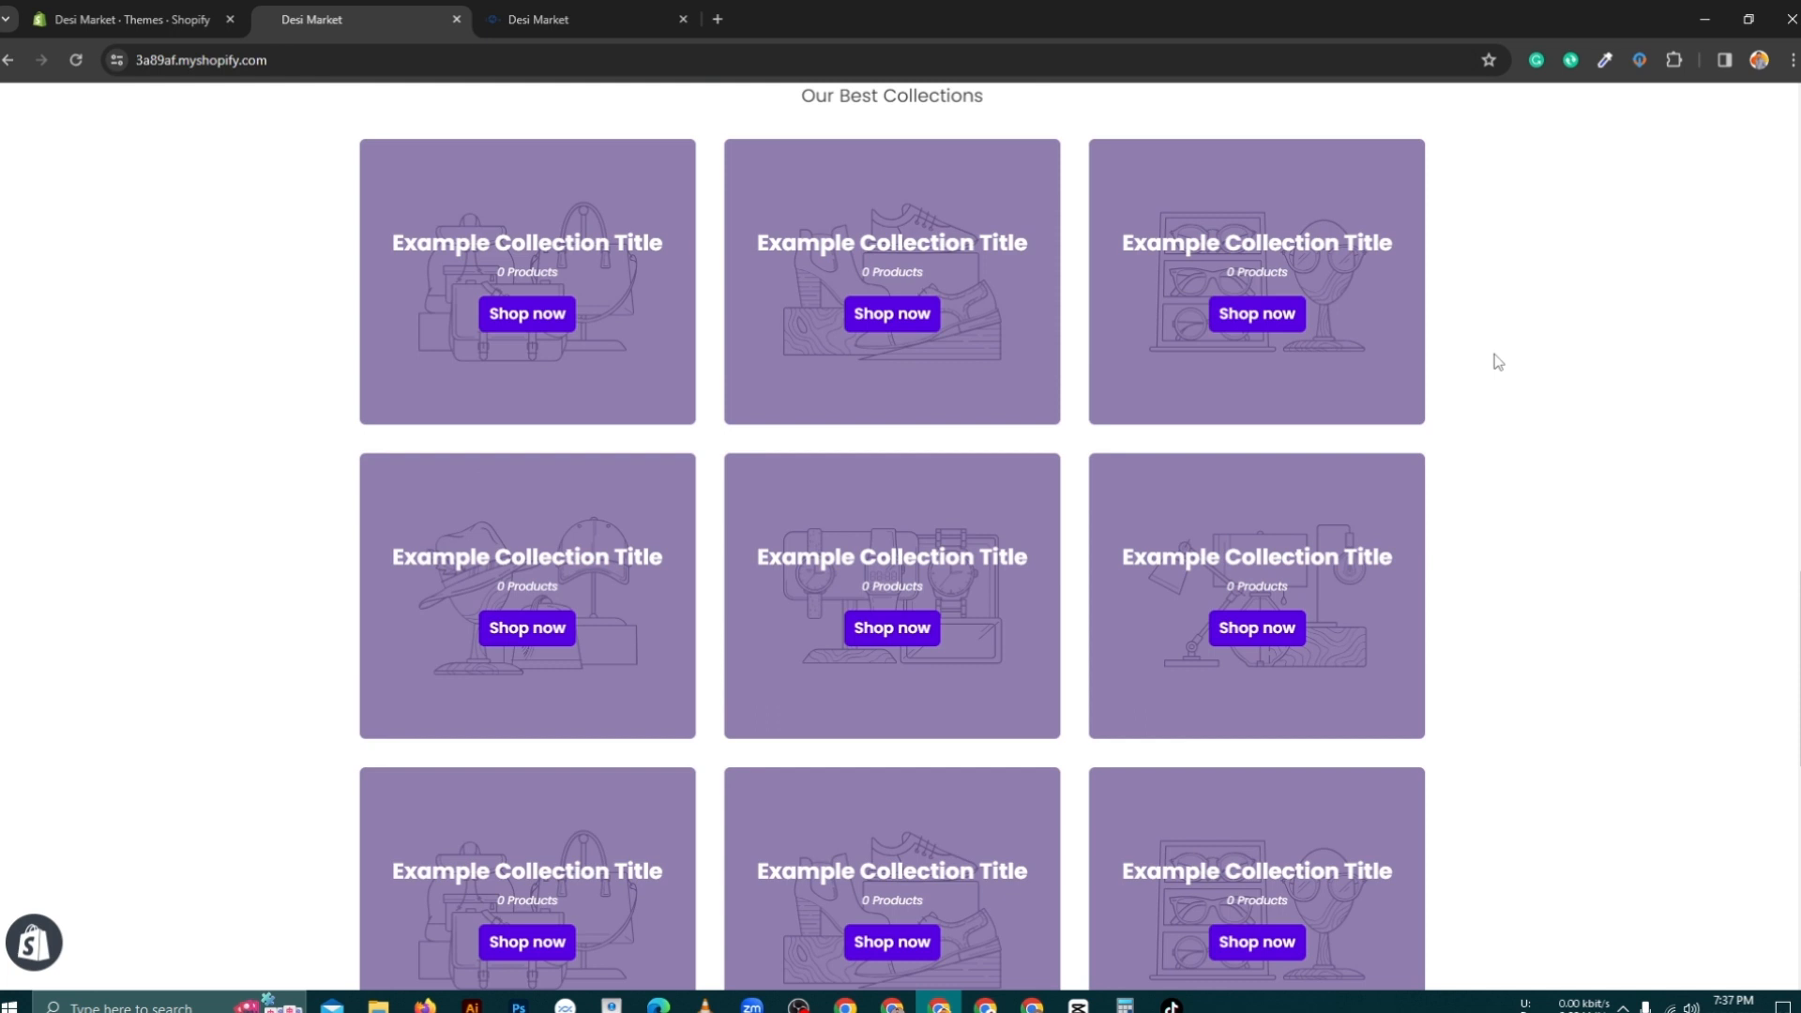
scroll(1496, 365, down, 3)
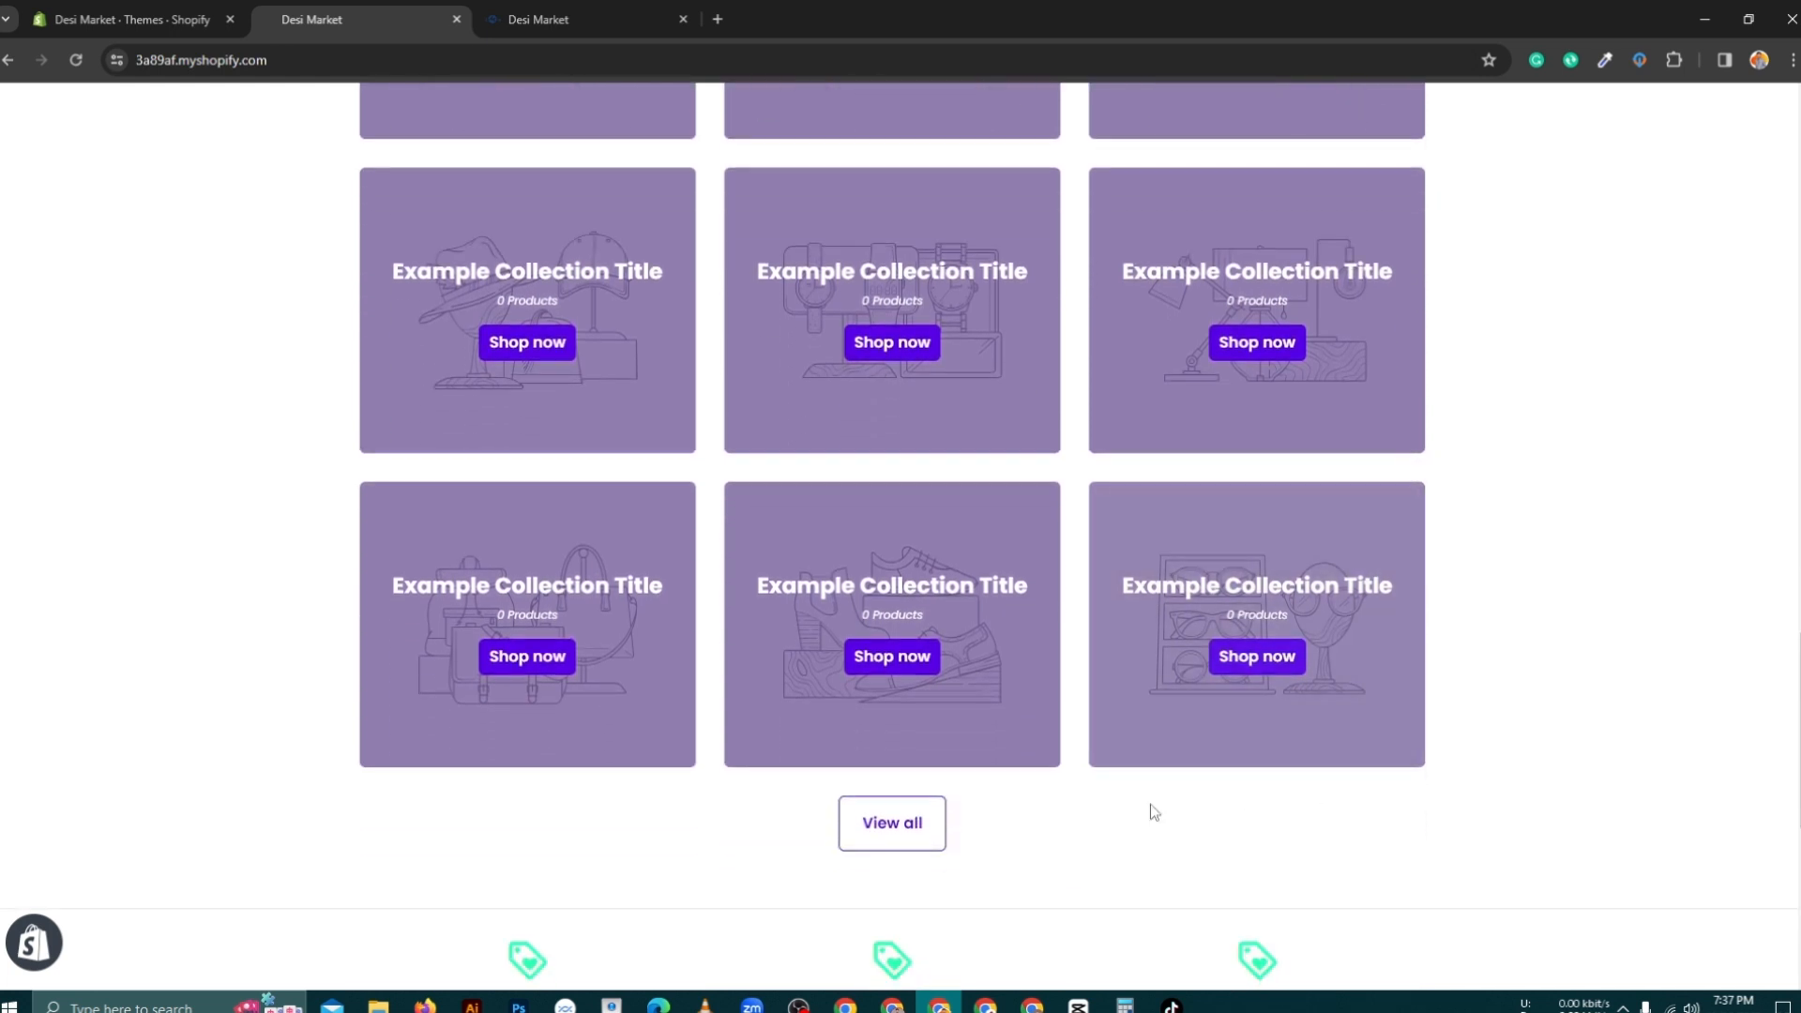
Step: View the storefront's full collection catalog and return to the Explore Our Collections section on the home page
click(911, 830)
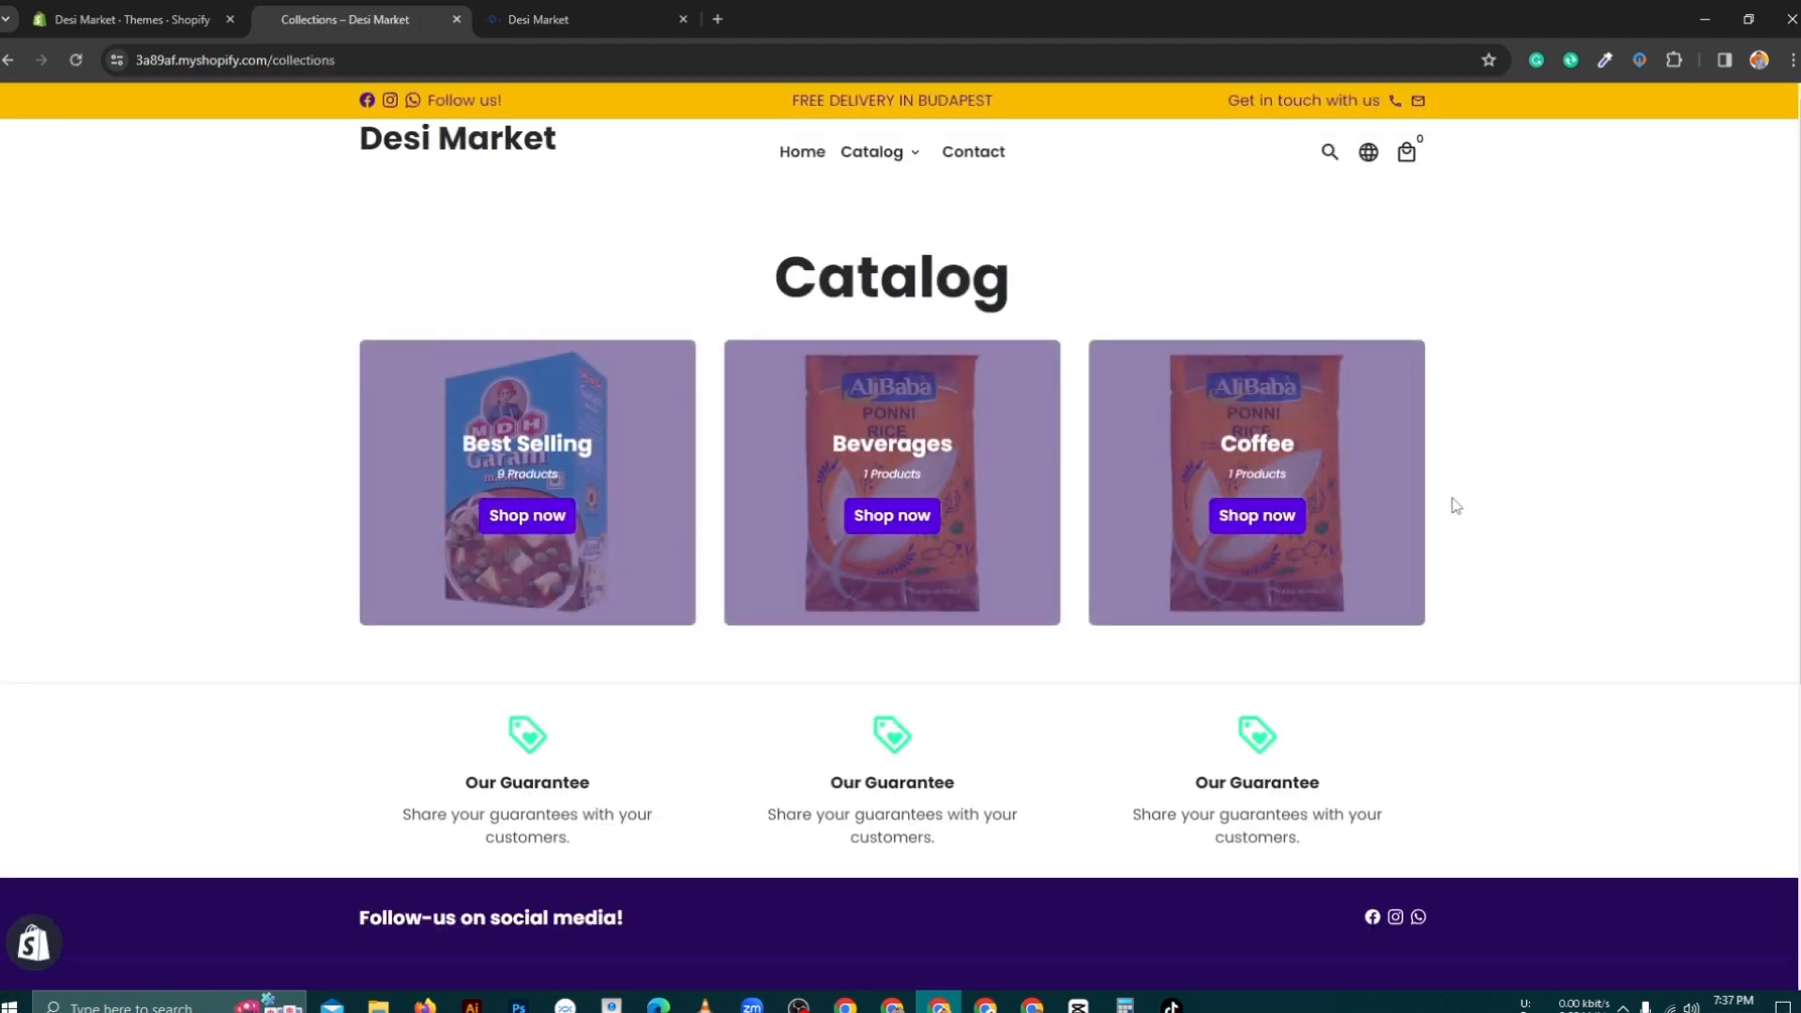
click(7, 59)
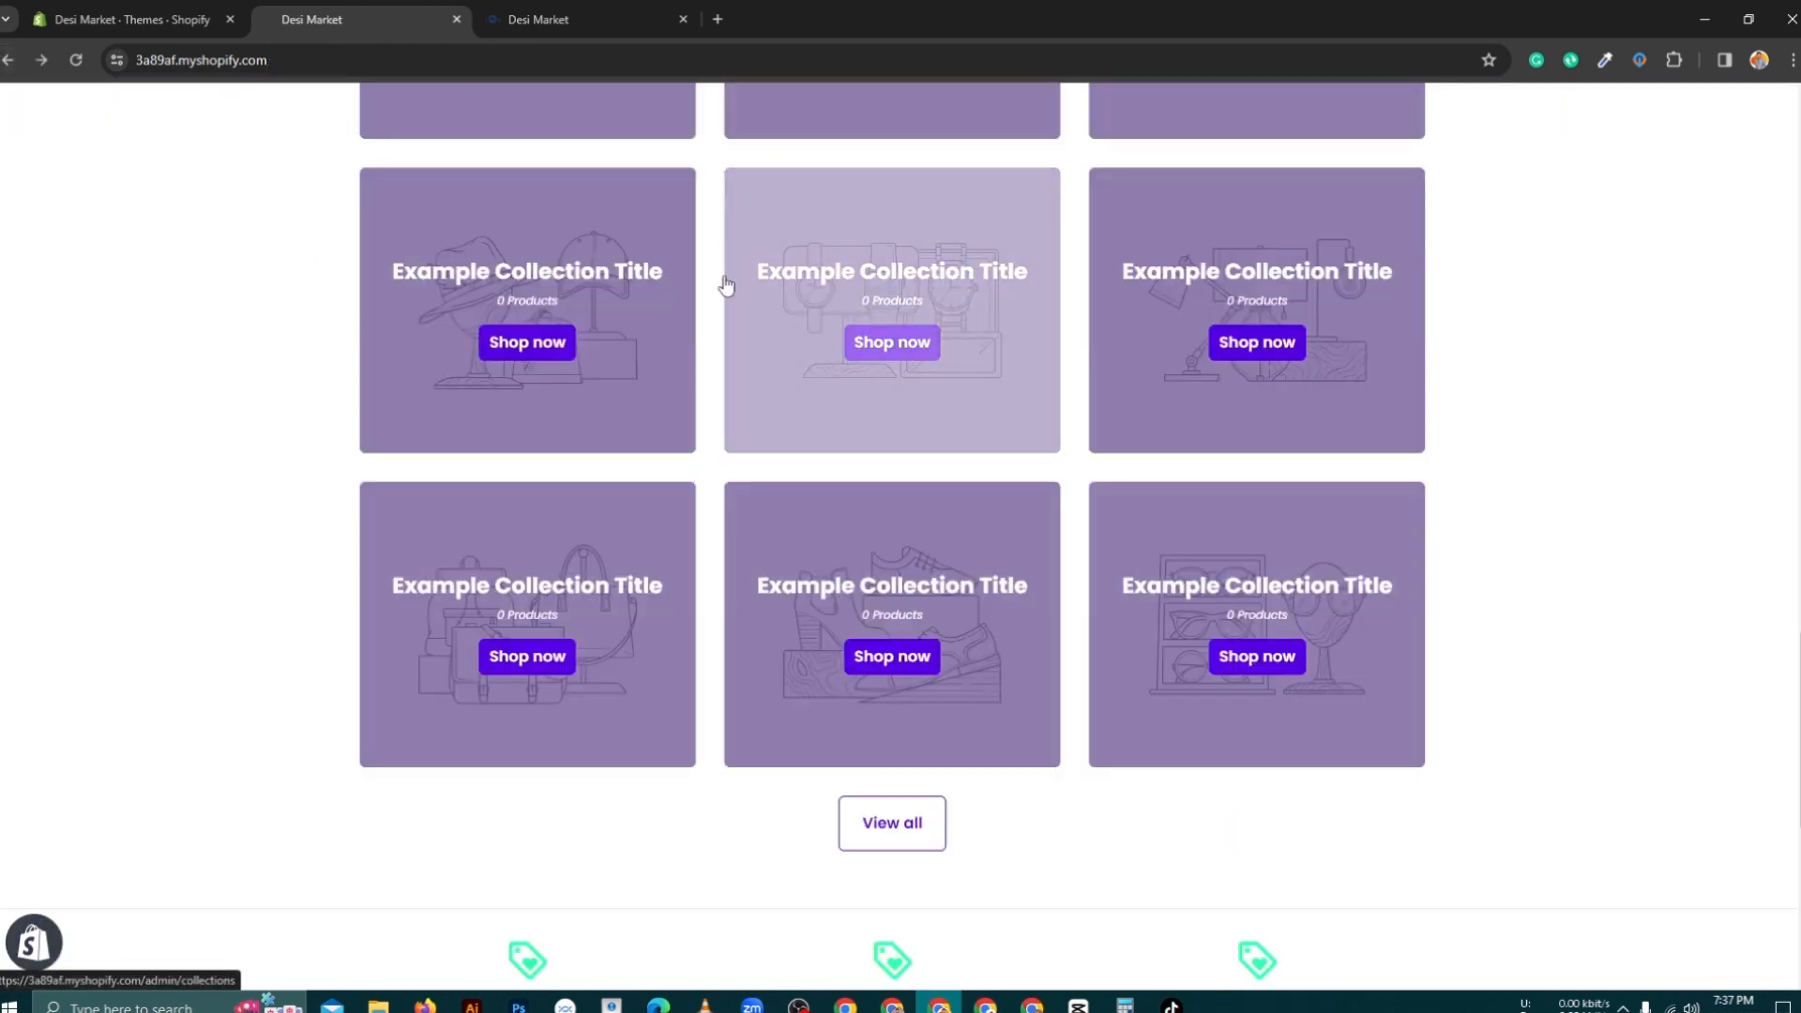
scroll(1495, 458, up, 2)
scroll(1499, 450, up, 2)
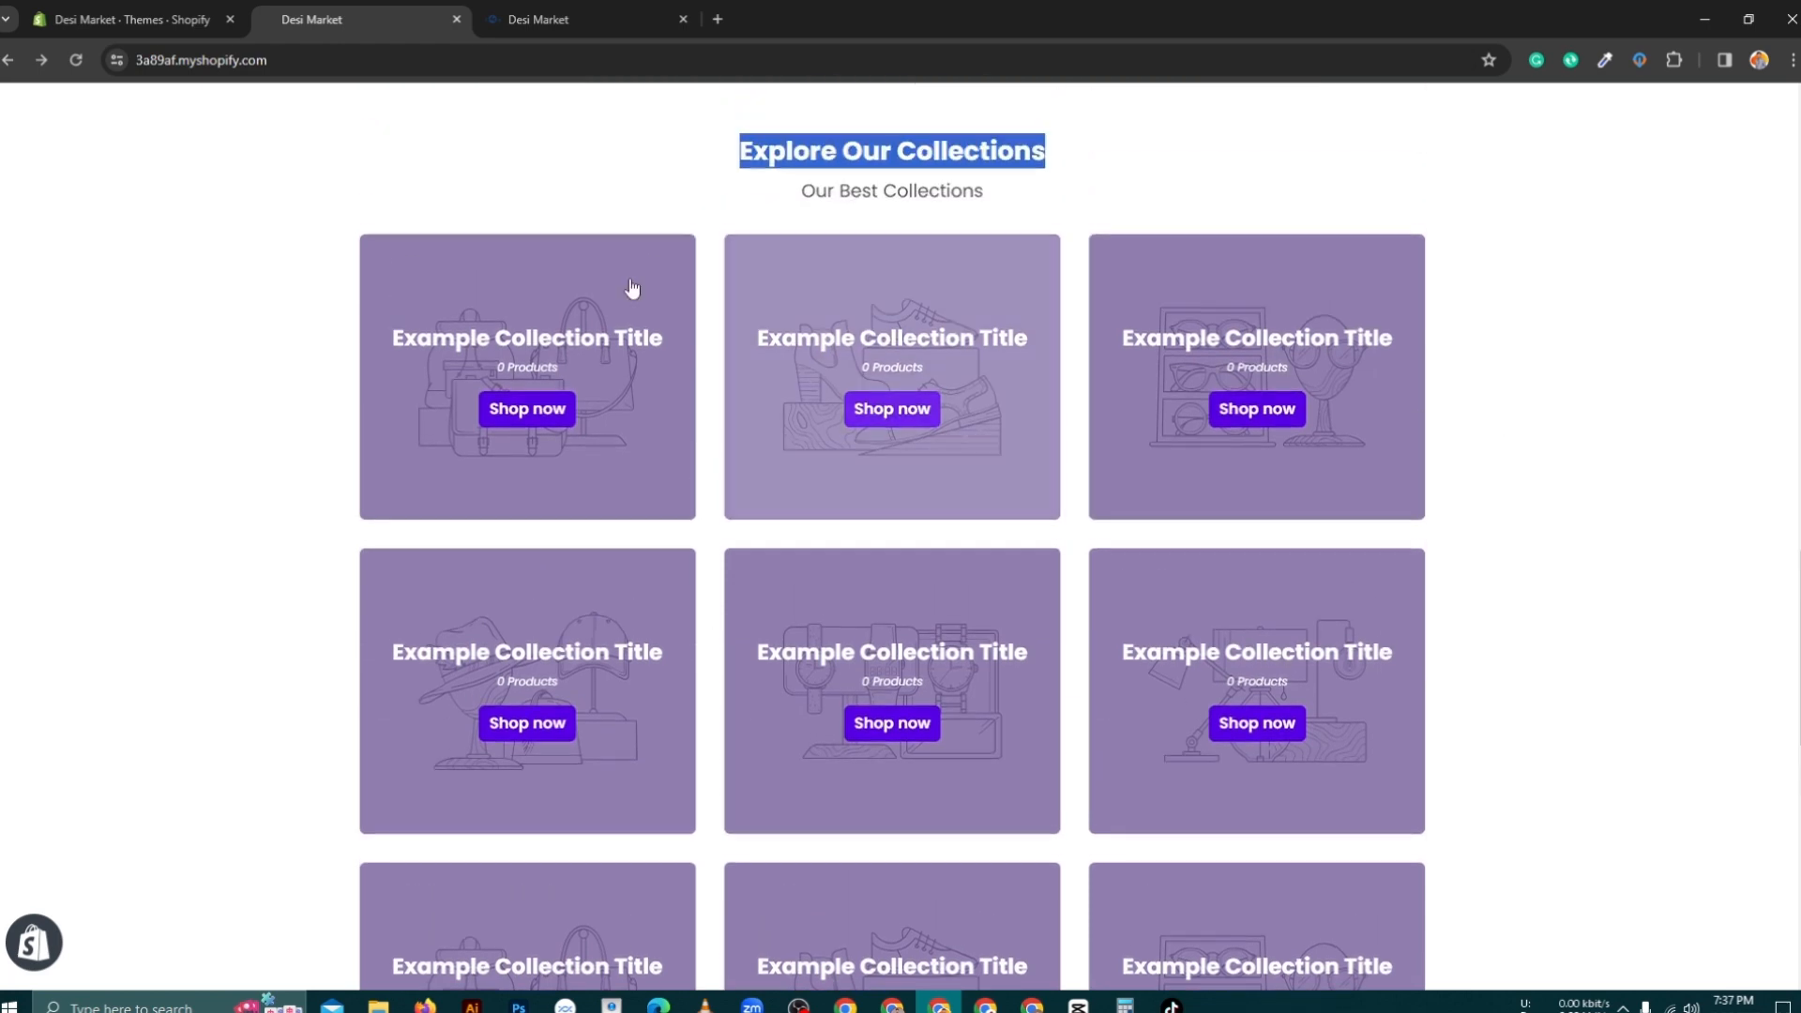
triple_click(907, 190)
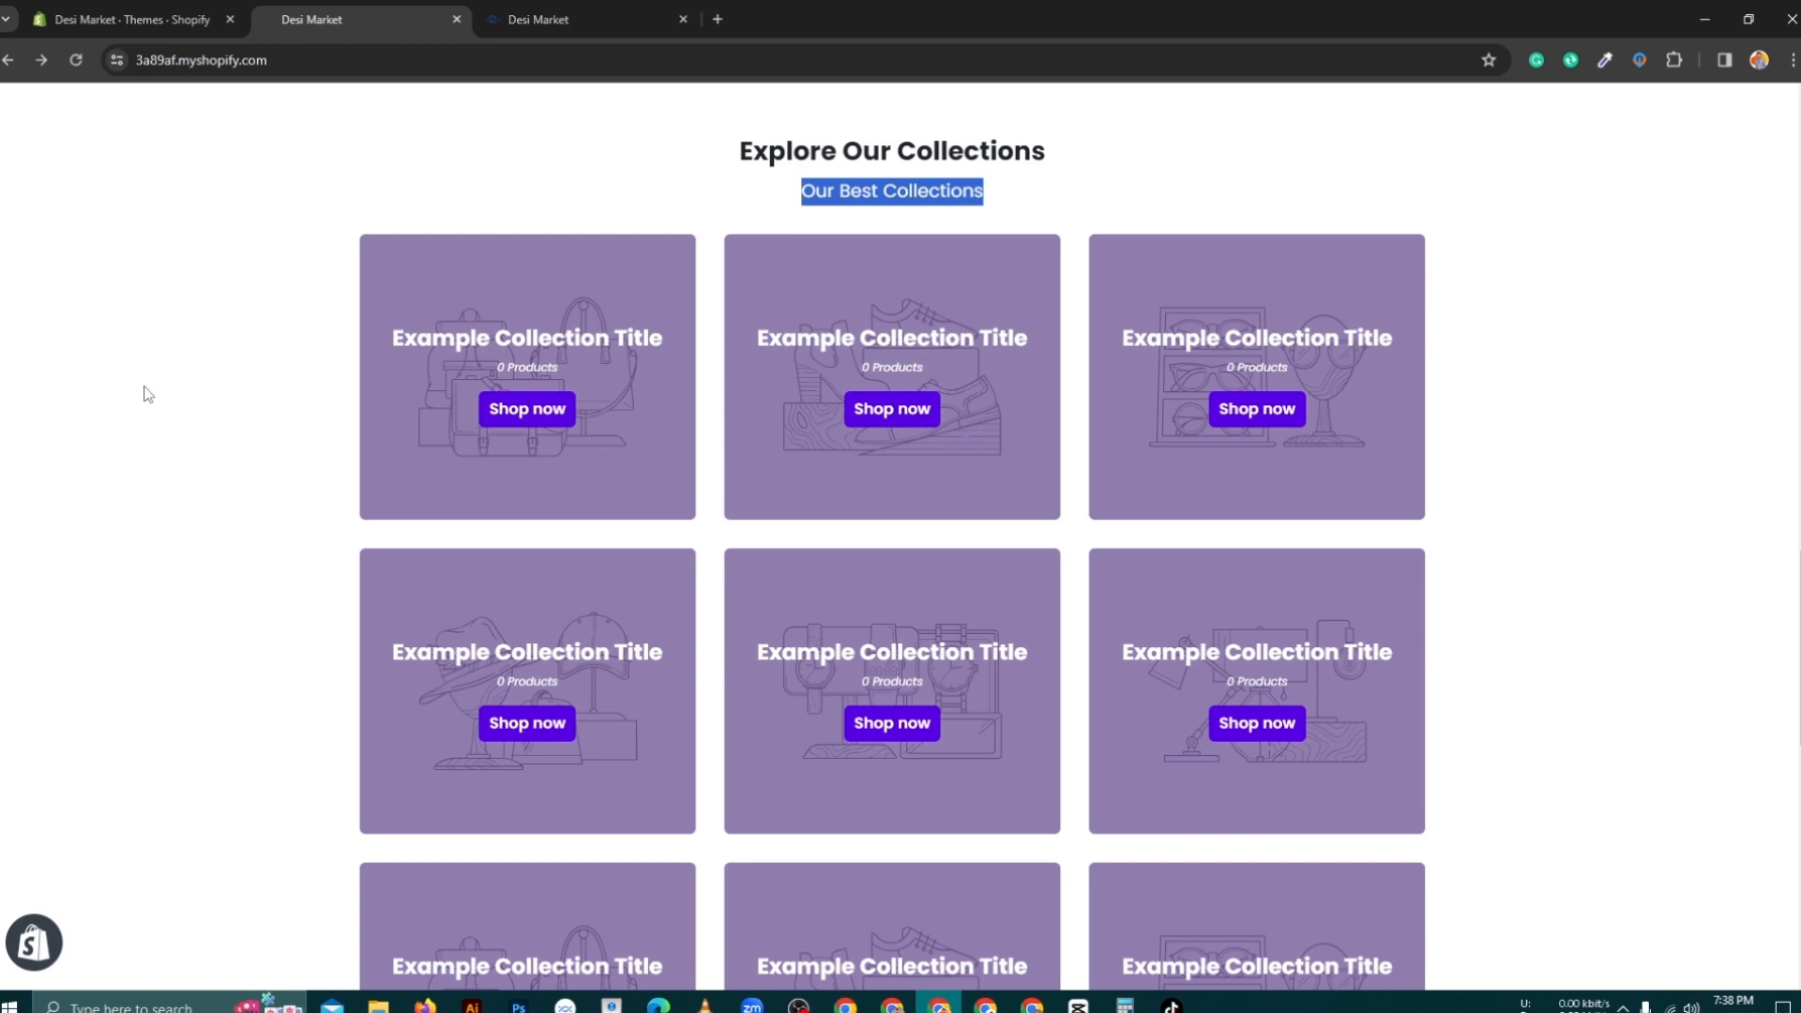
Step: Open the current Debutify theme for customization and review the Explore Our Collections heading, subheading and cards on the storefront
click(112, 13)
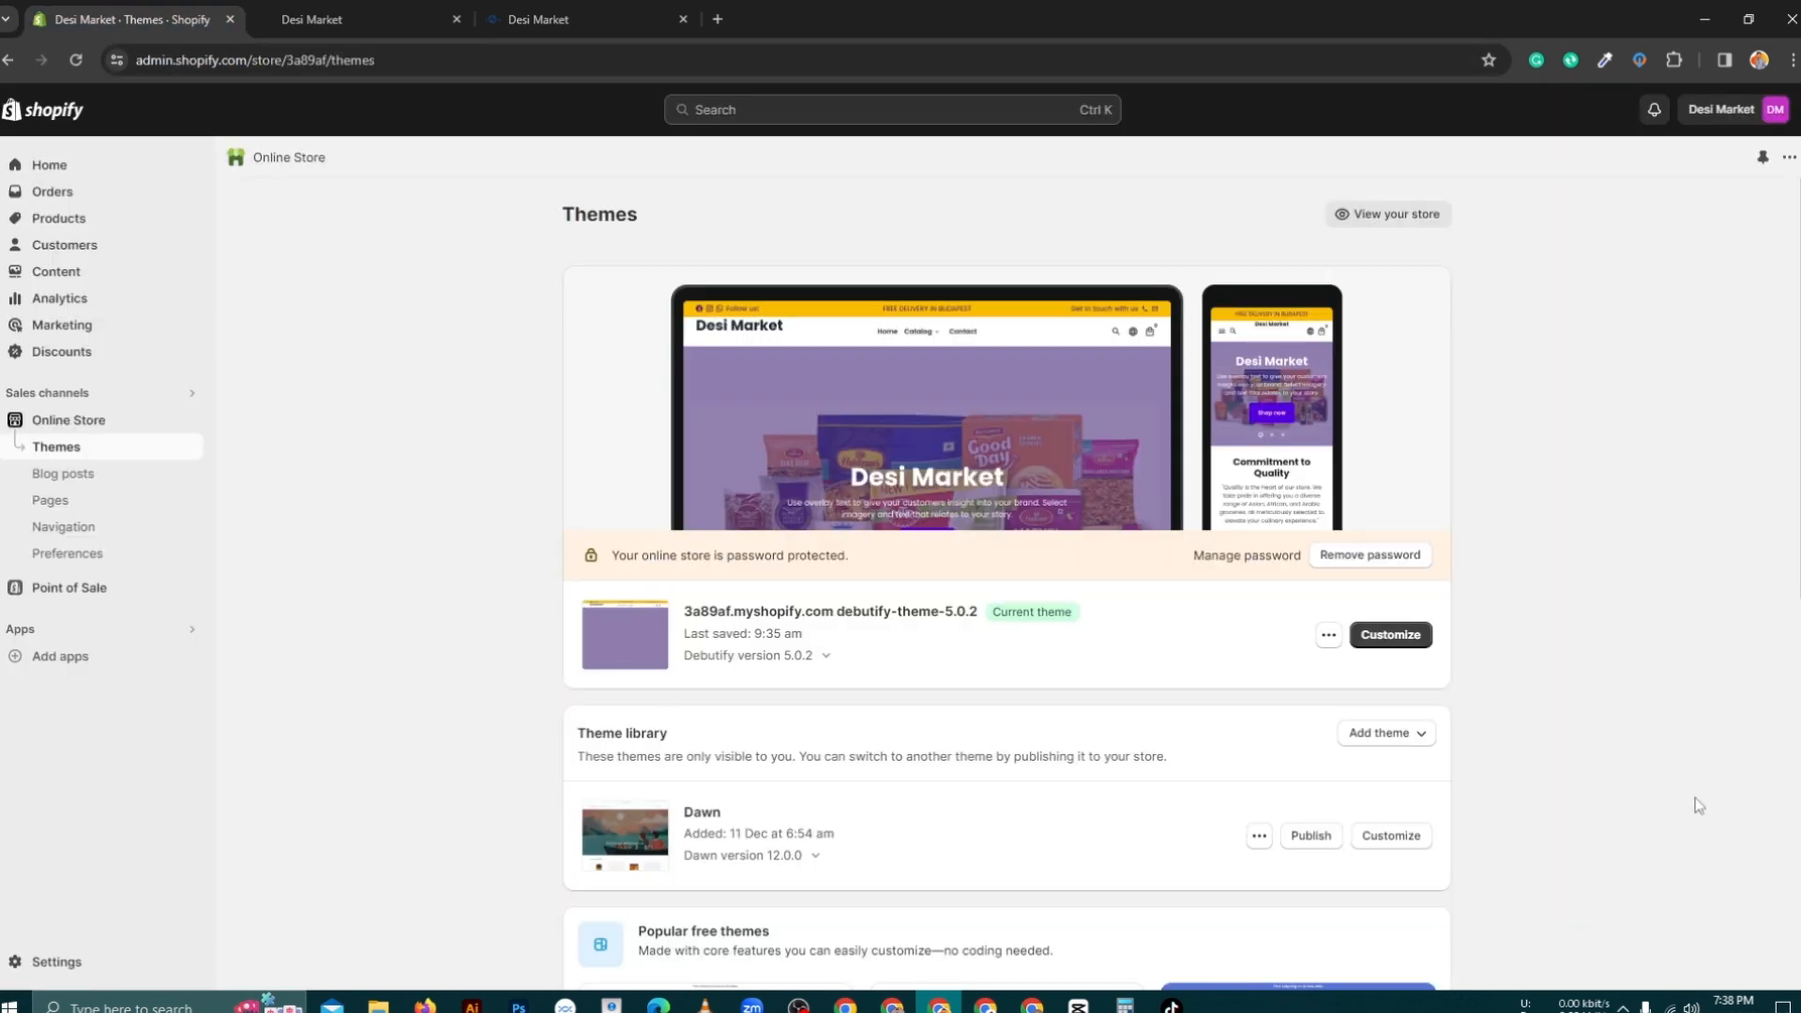
click(1404, 646)
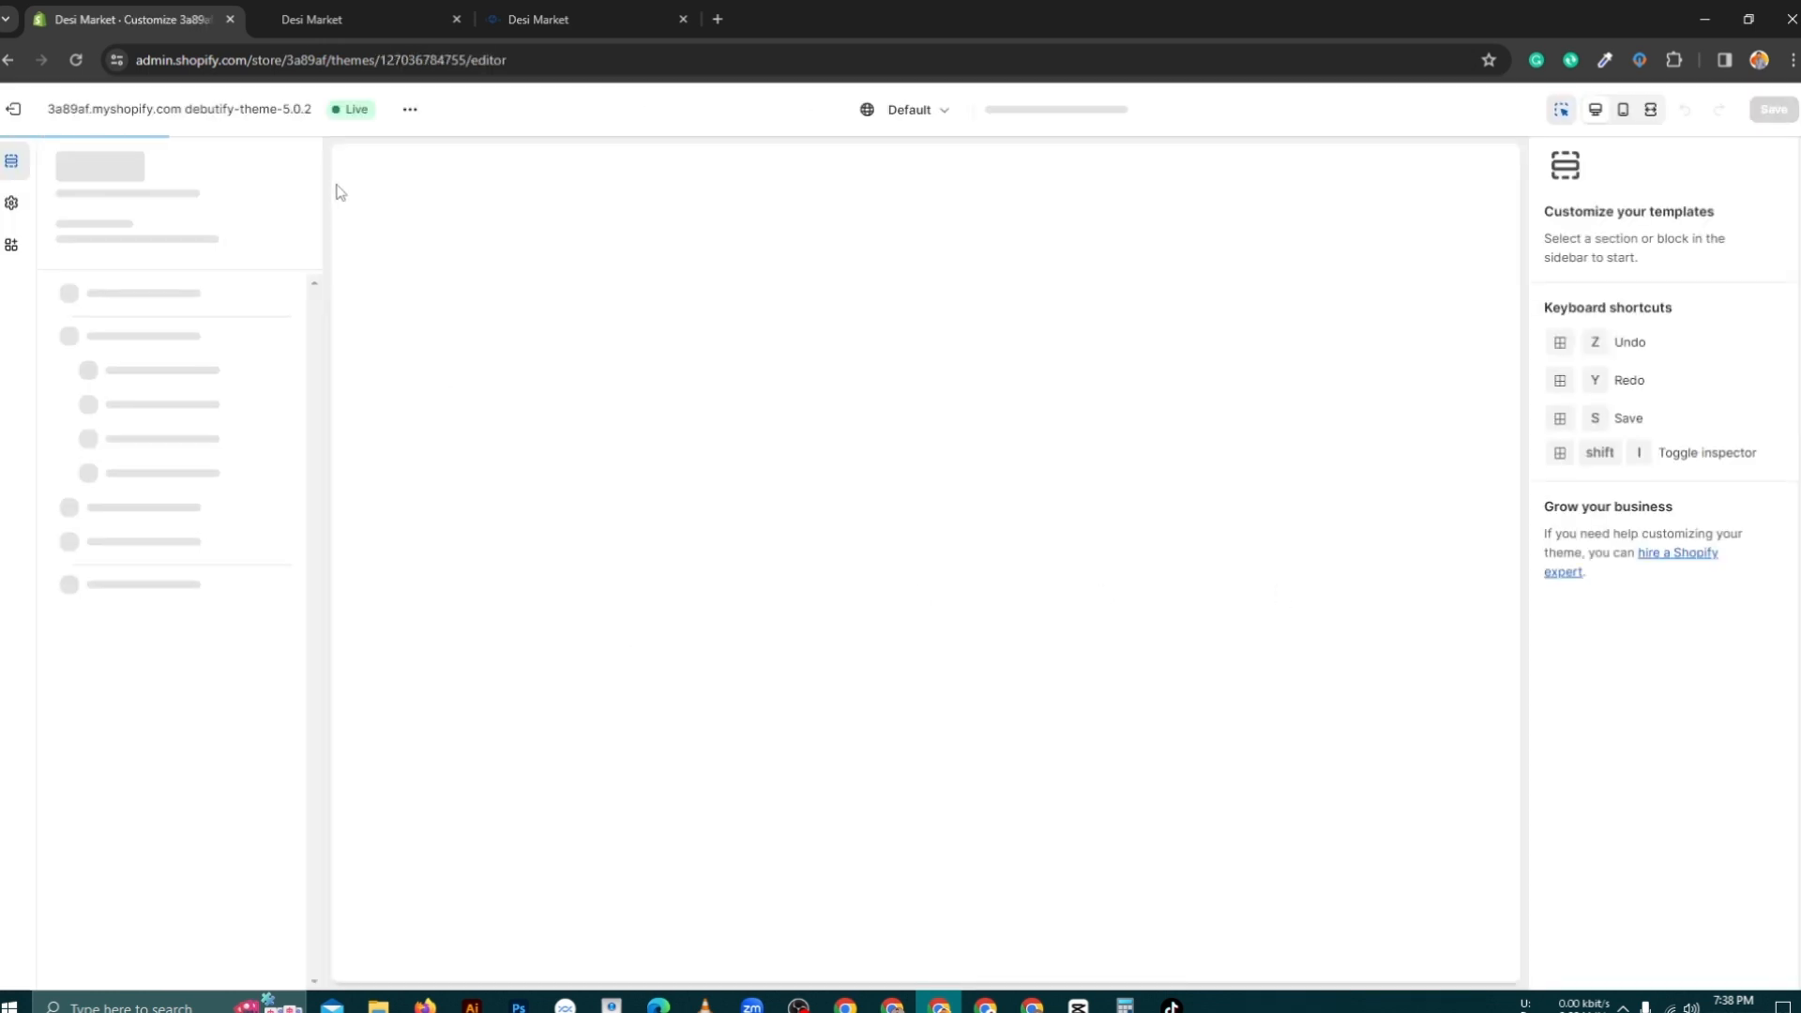
click(334, 16)
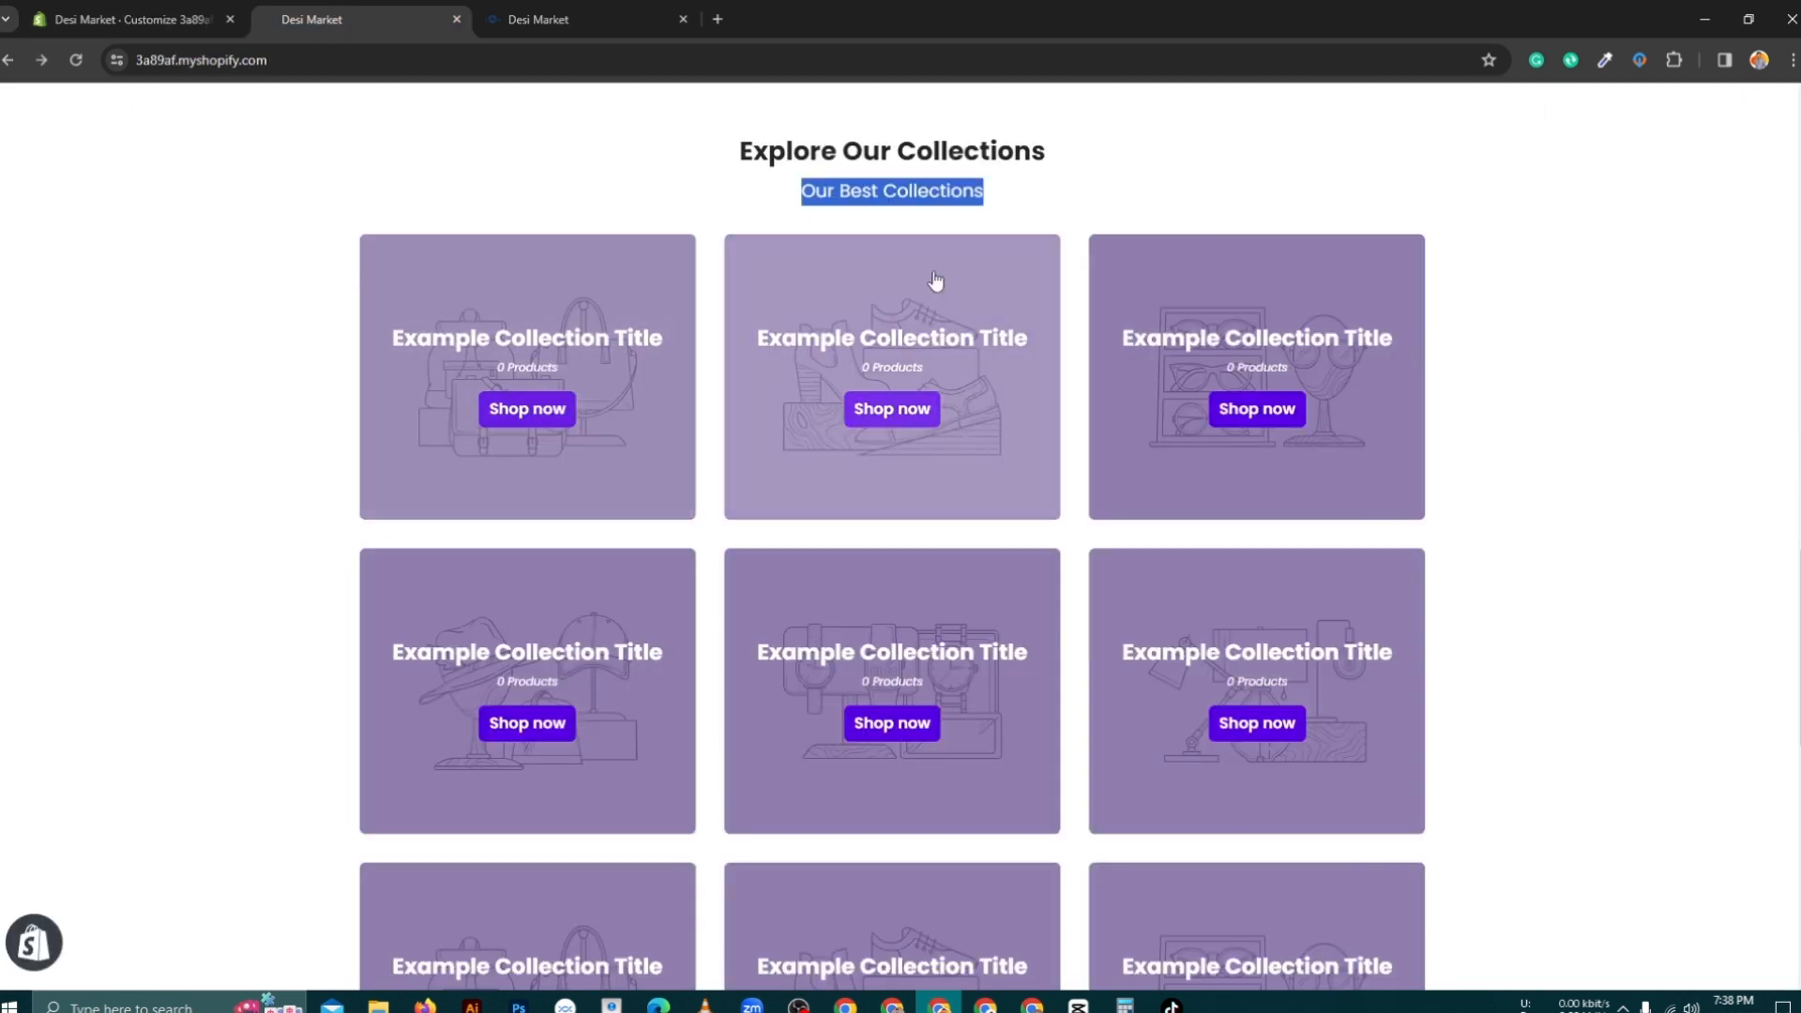
click(741, 163)
drag(741, 163, 1058, 185)
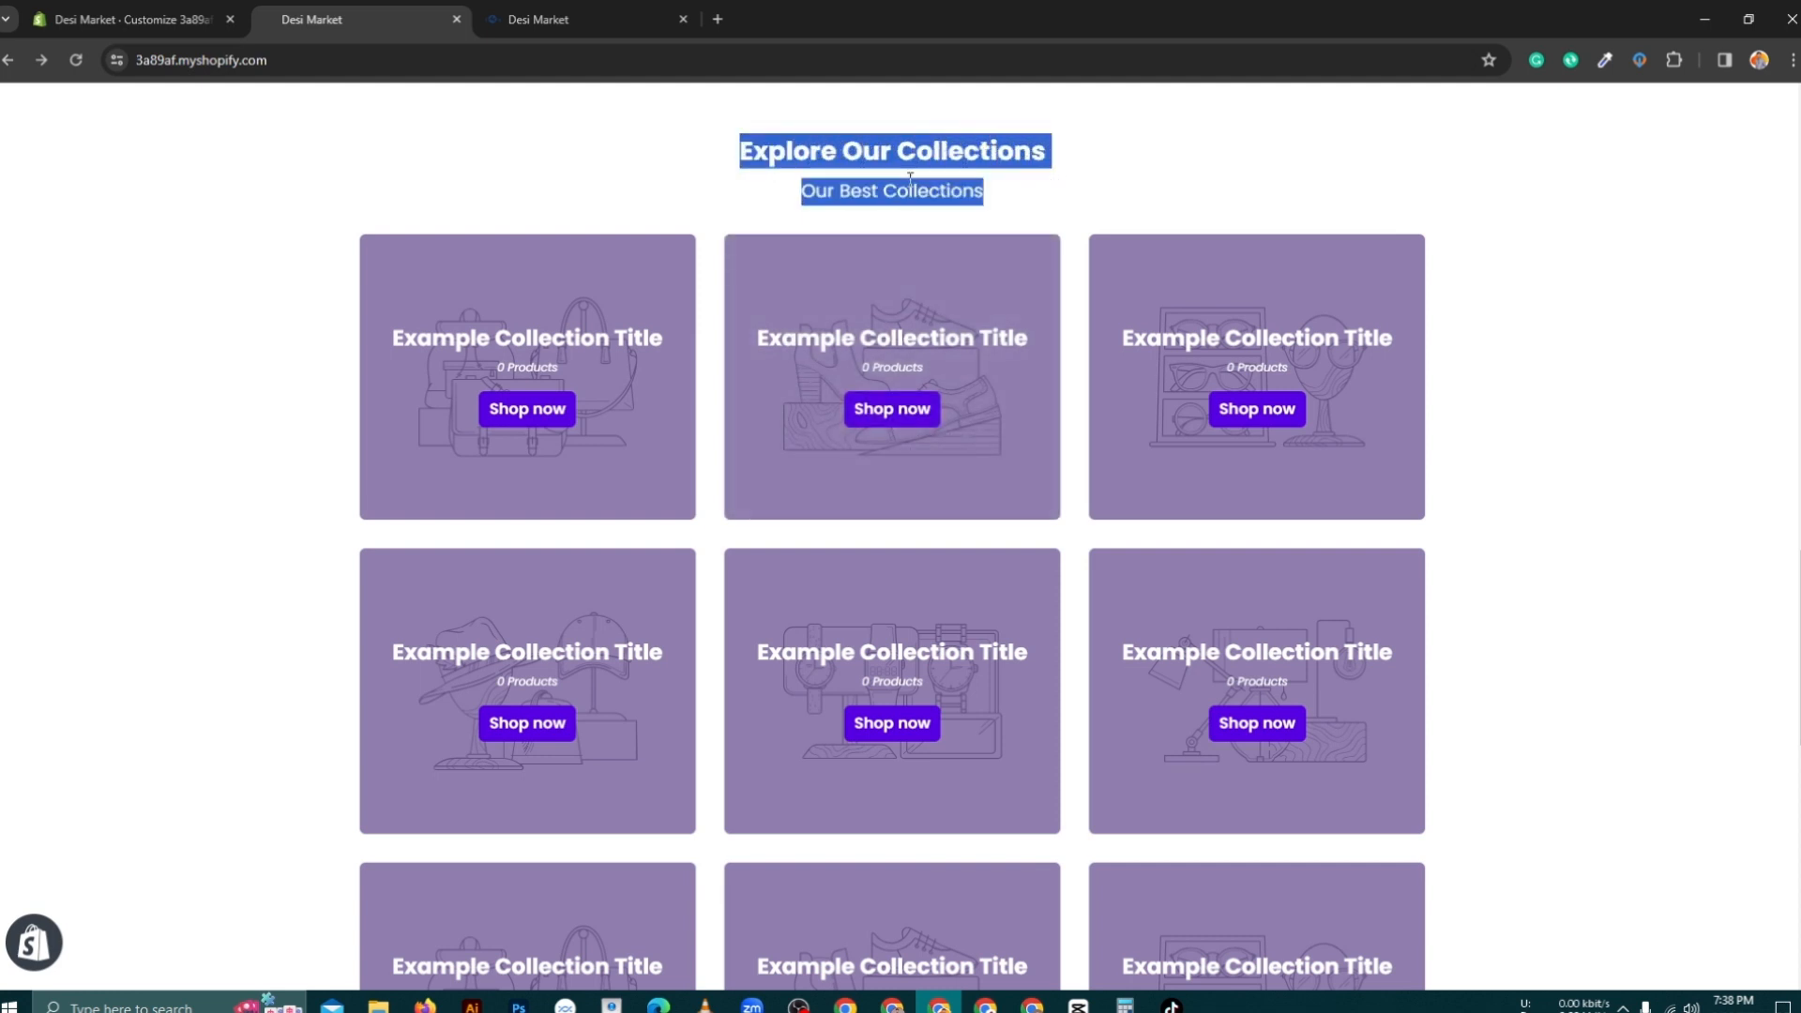
scroll(766, 242, down, 4)
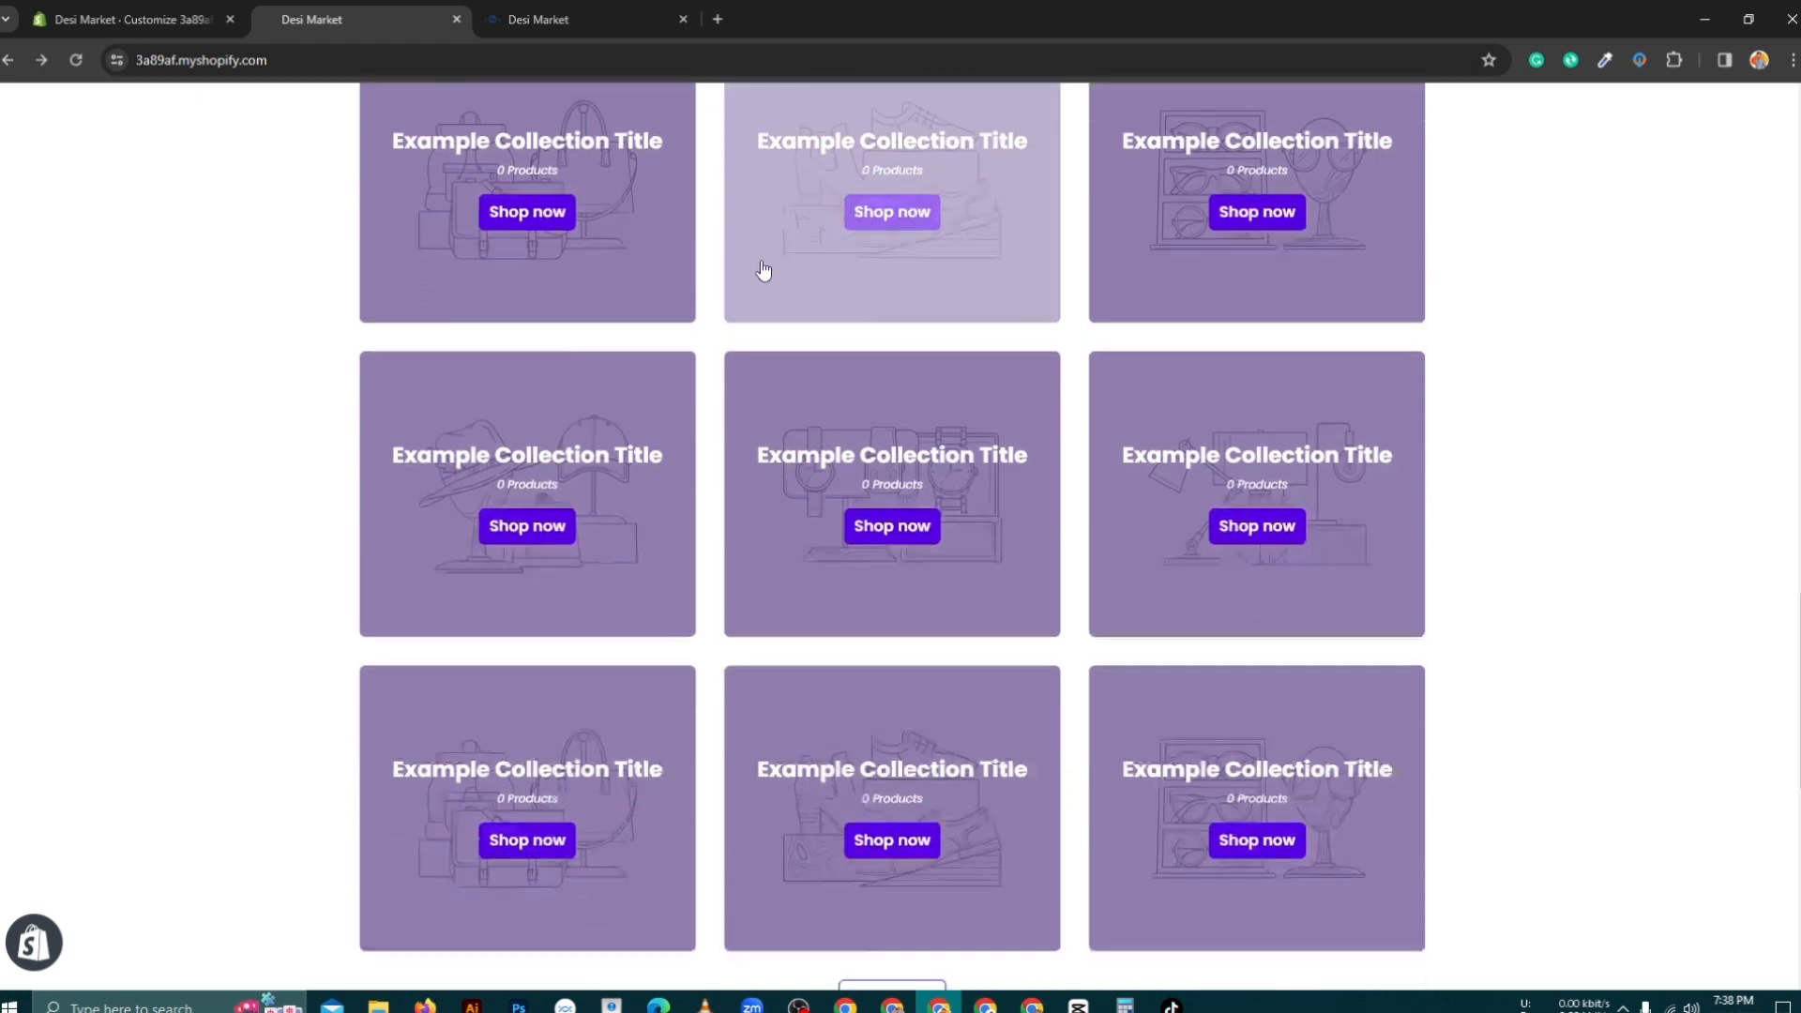
Step: Open the settings of the first Collection block in the home page's Collection List section
click(127, 19)
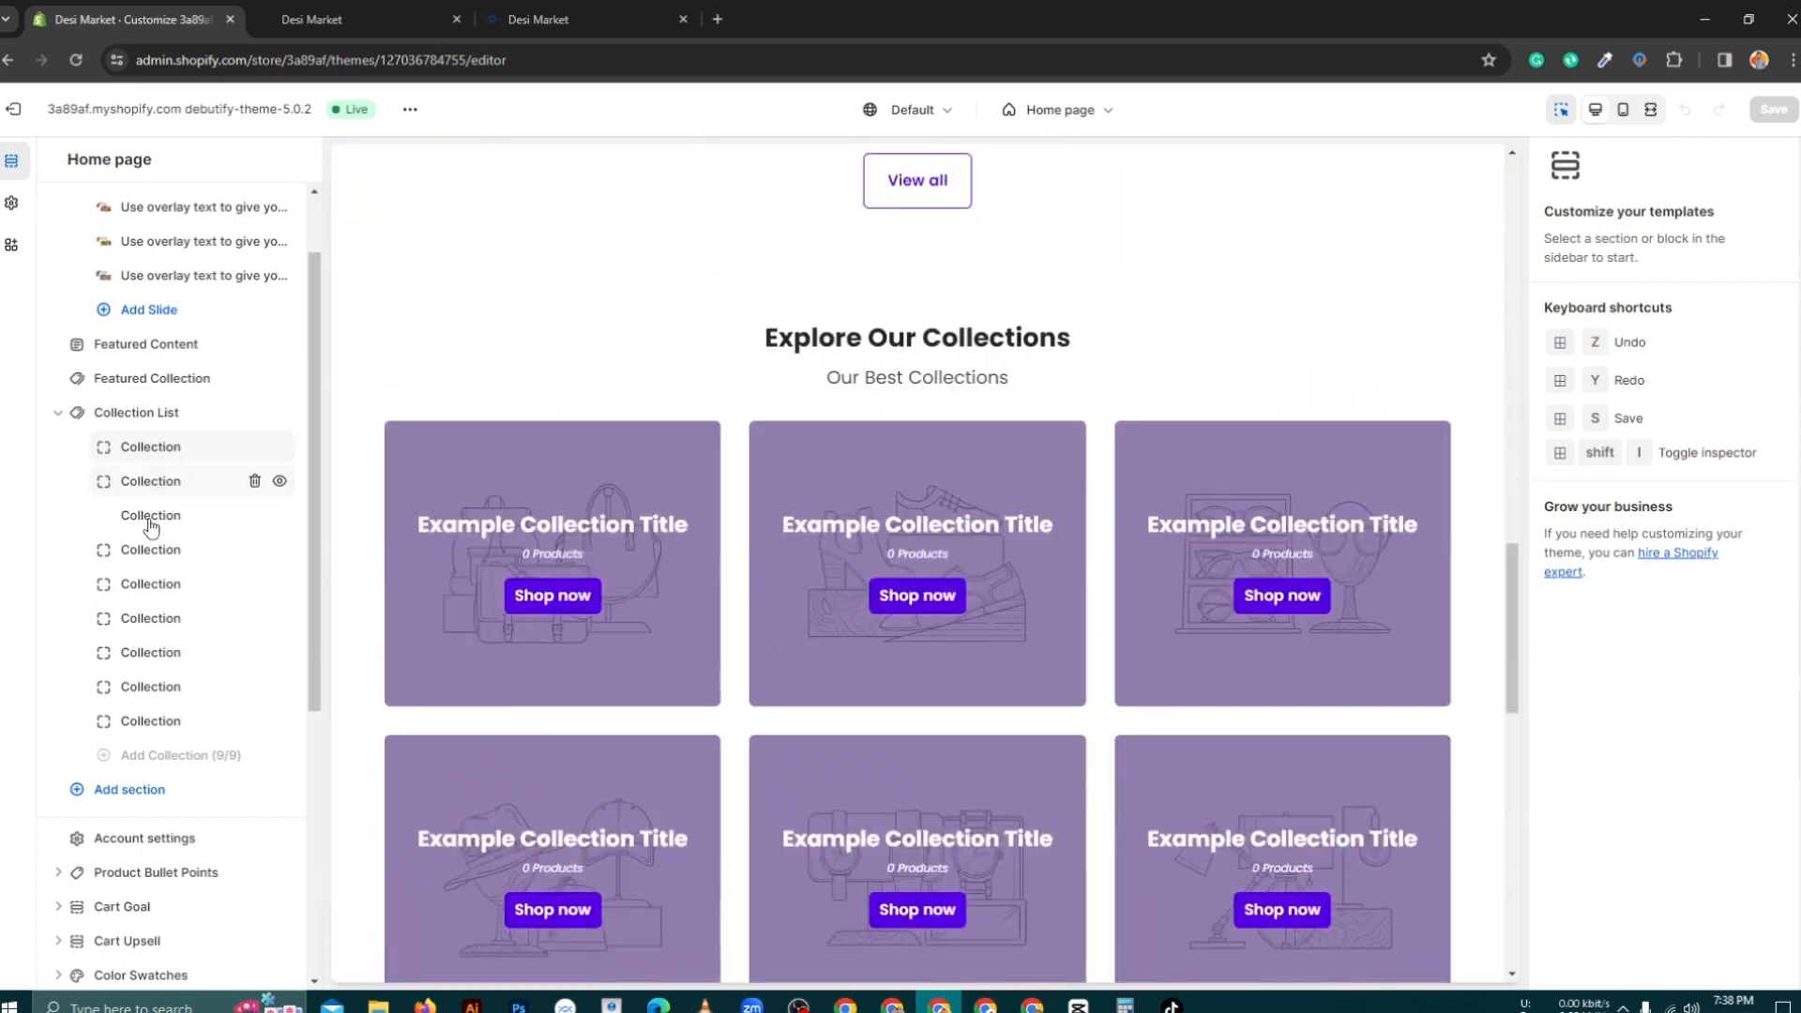
drag(150, 528, 141, 442)
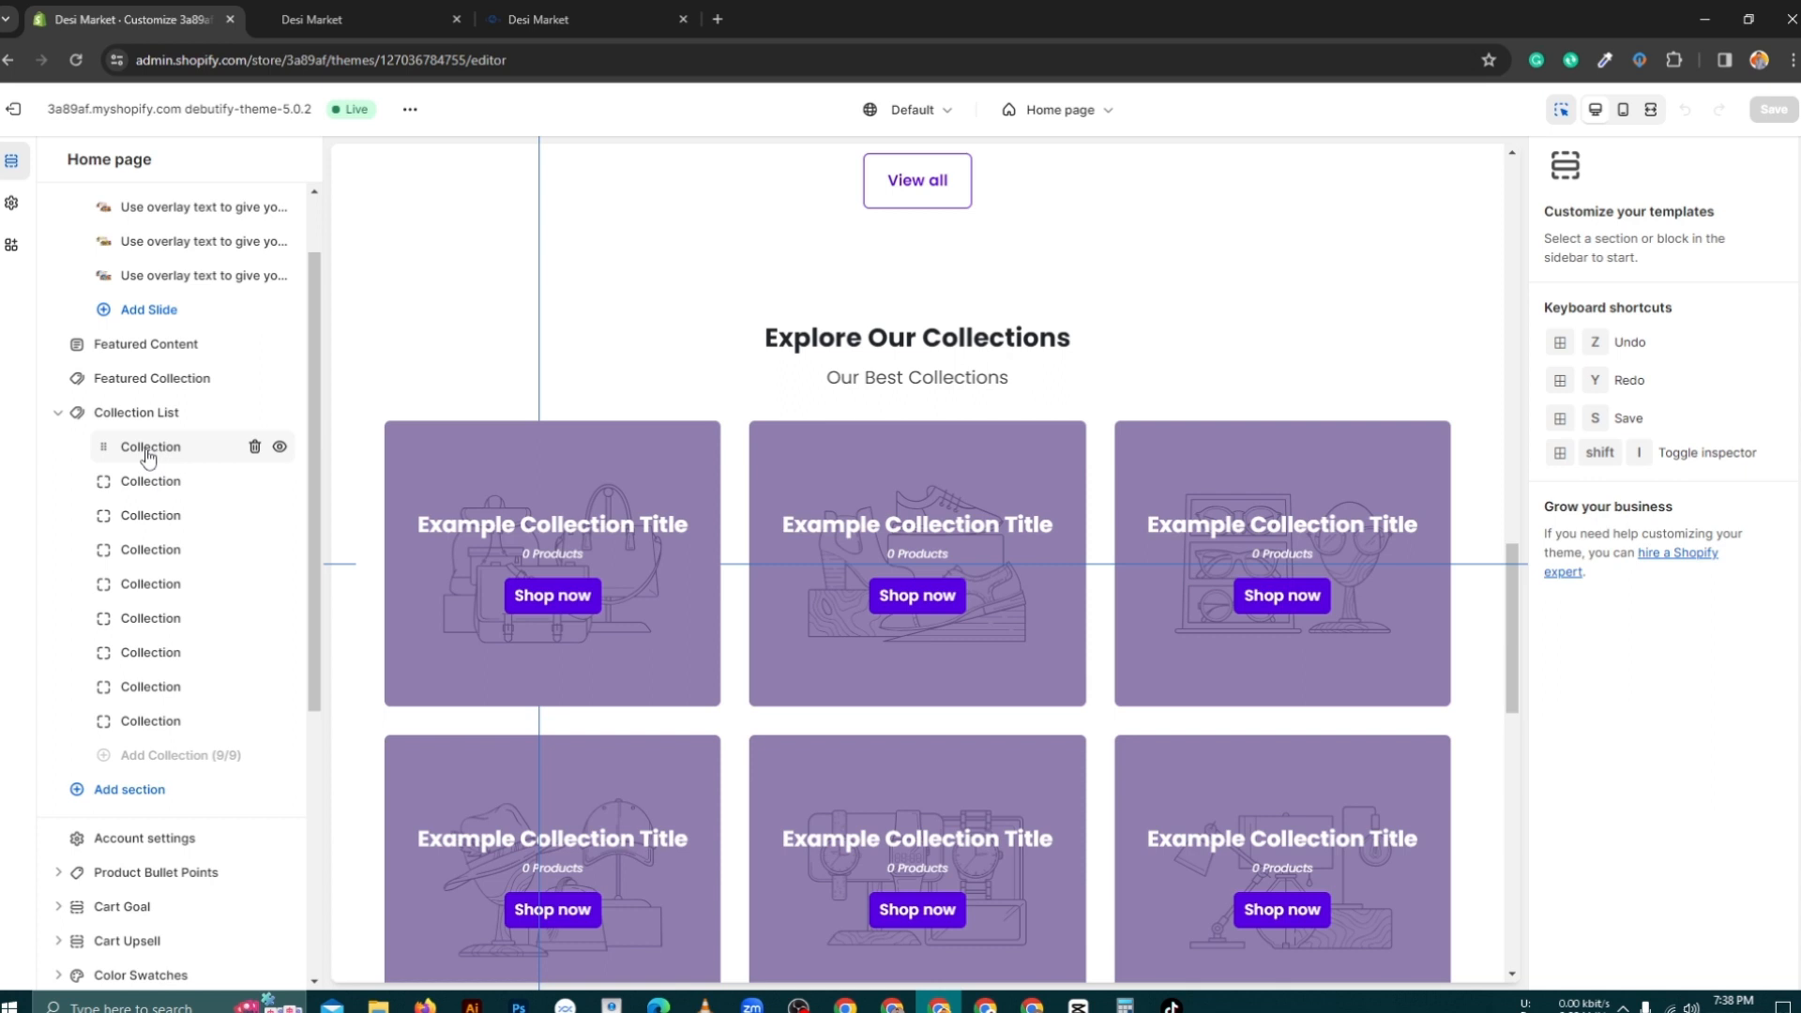
click(148, 448)
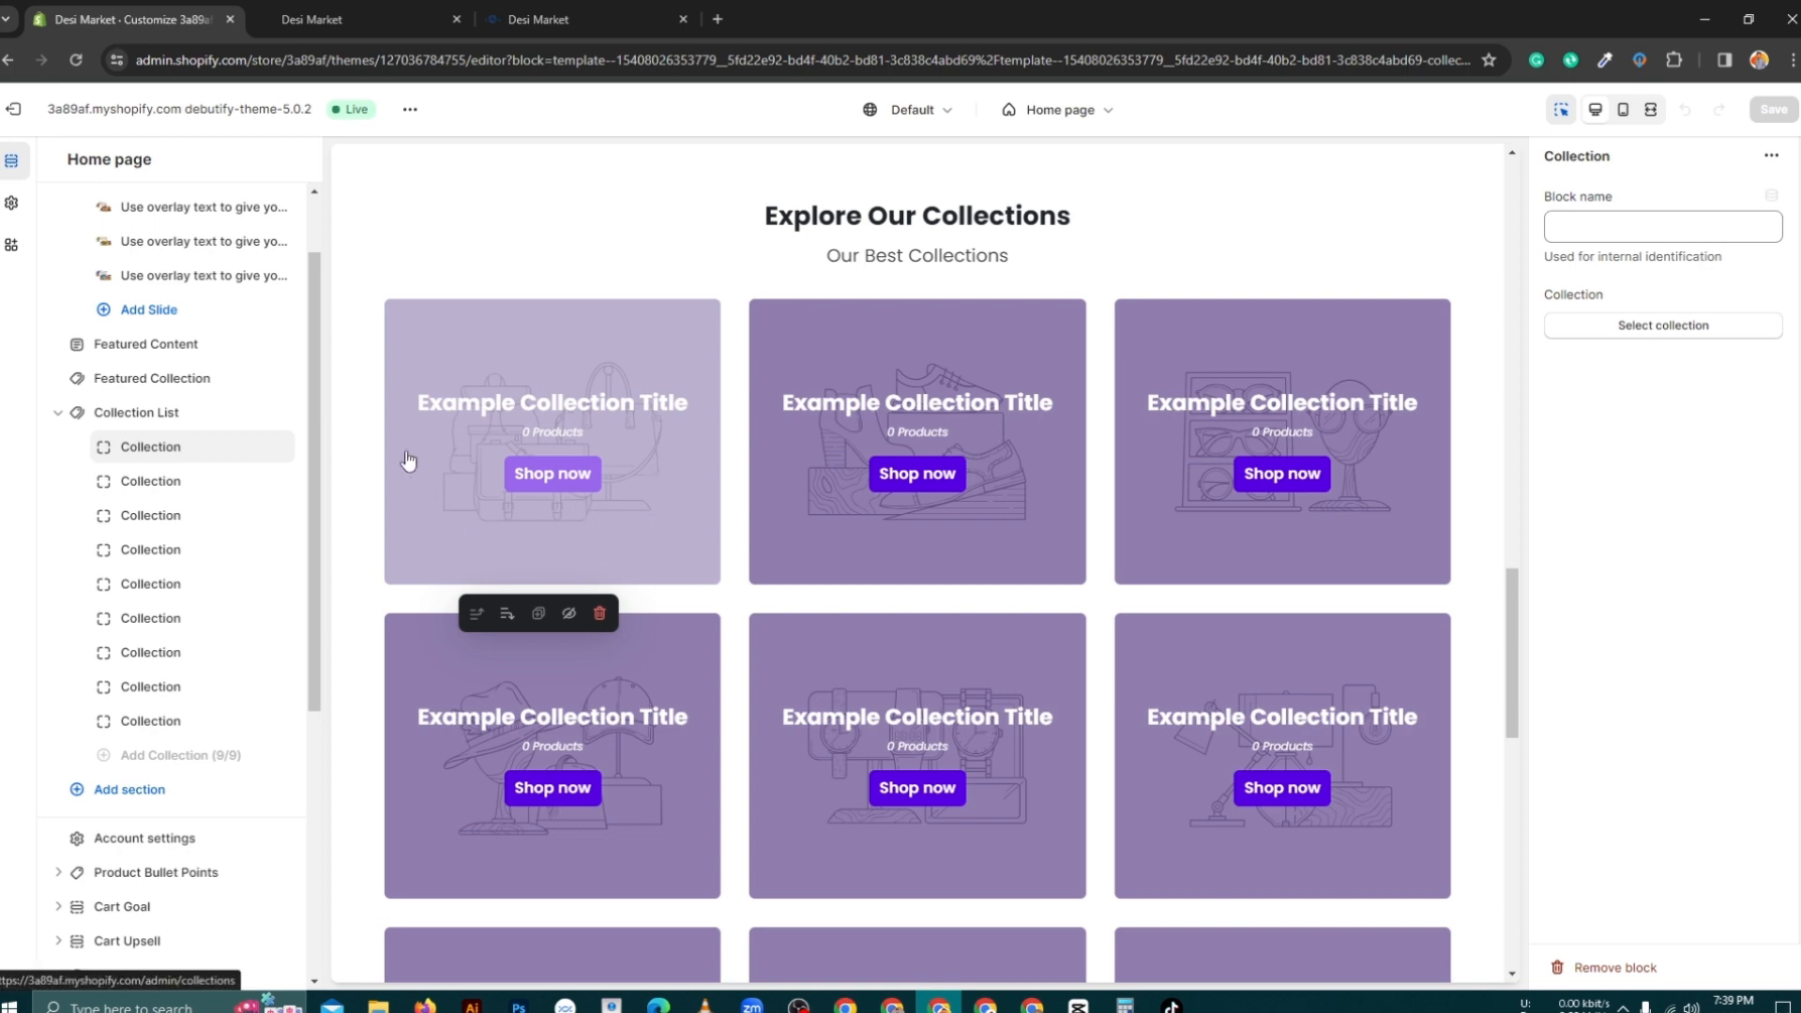
Step: Leave the theme editor and open the store's list of product collections
click(18, 111)
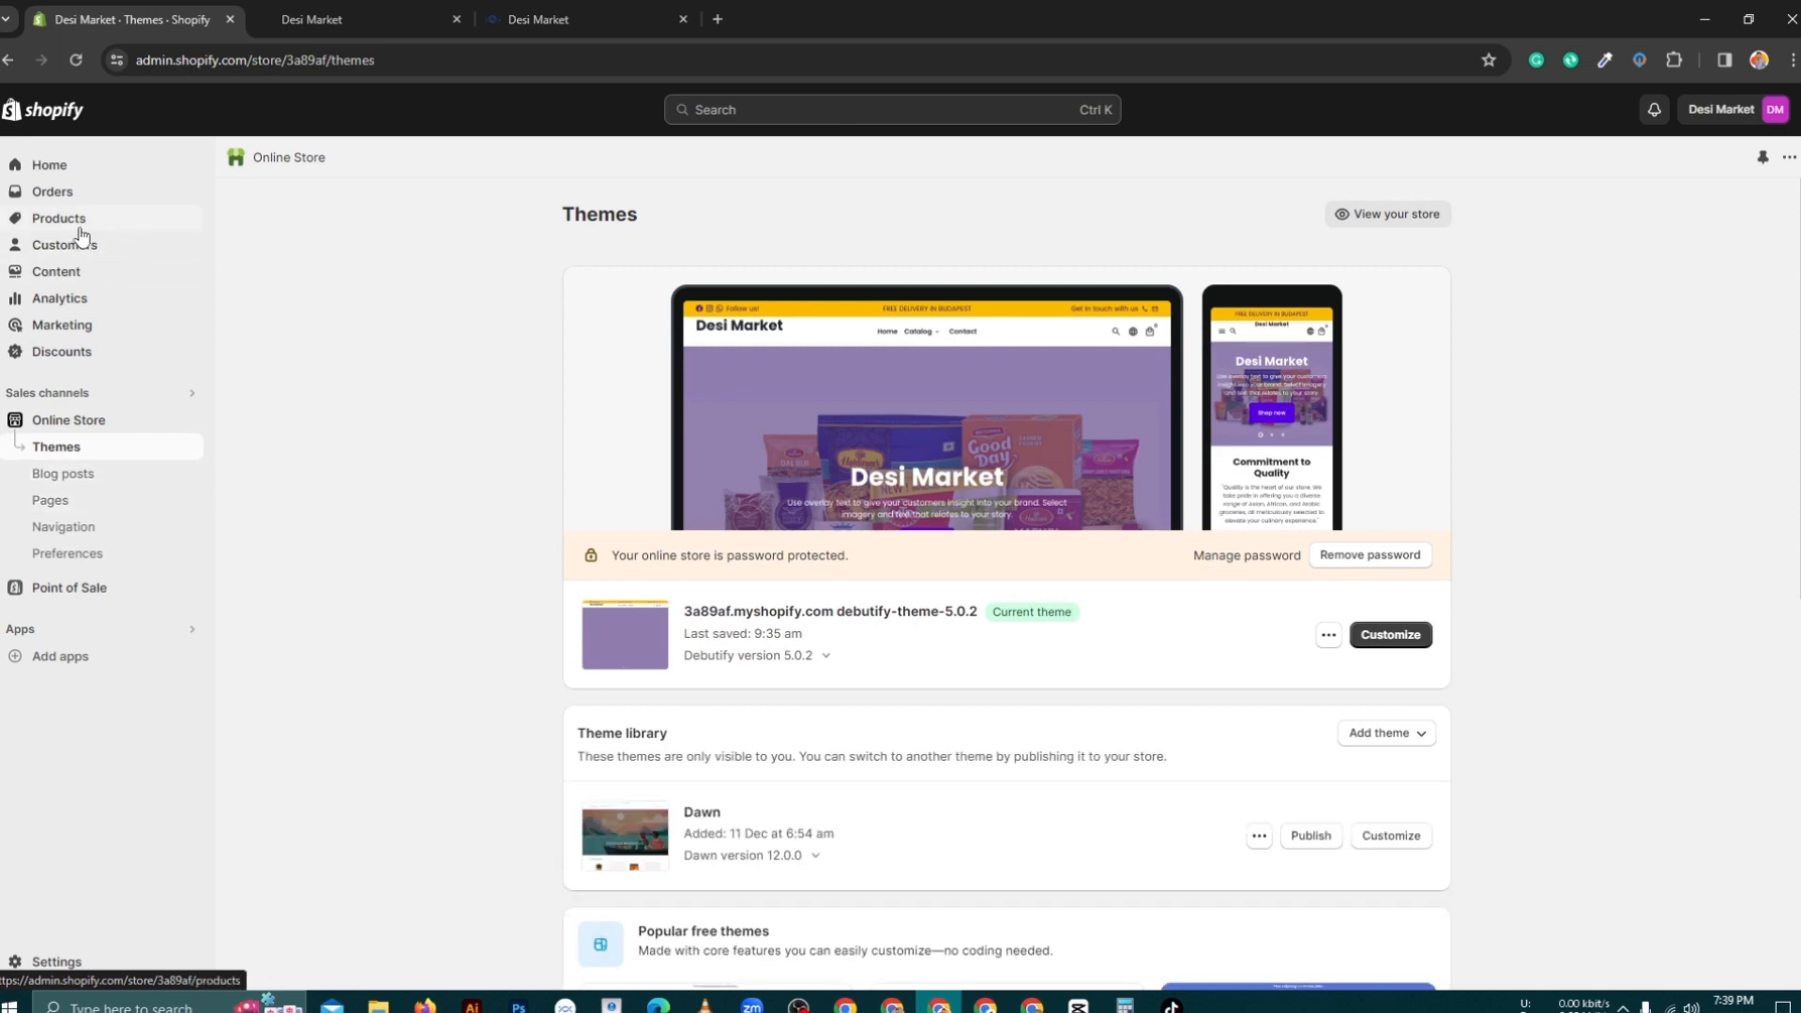
click(83, 227)
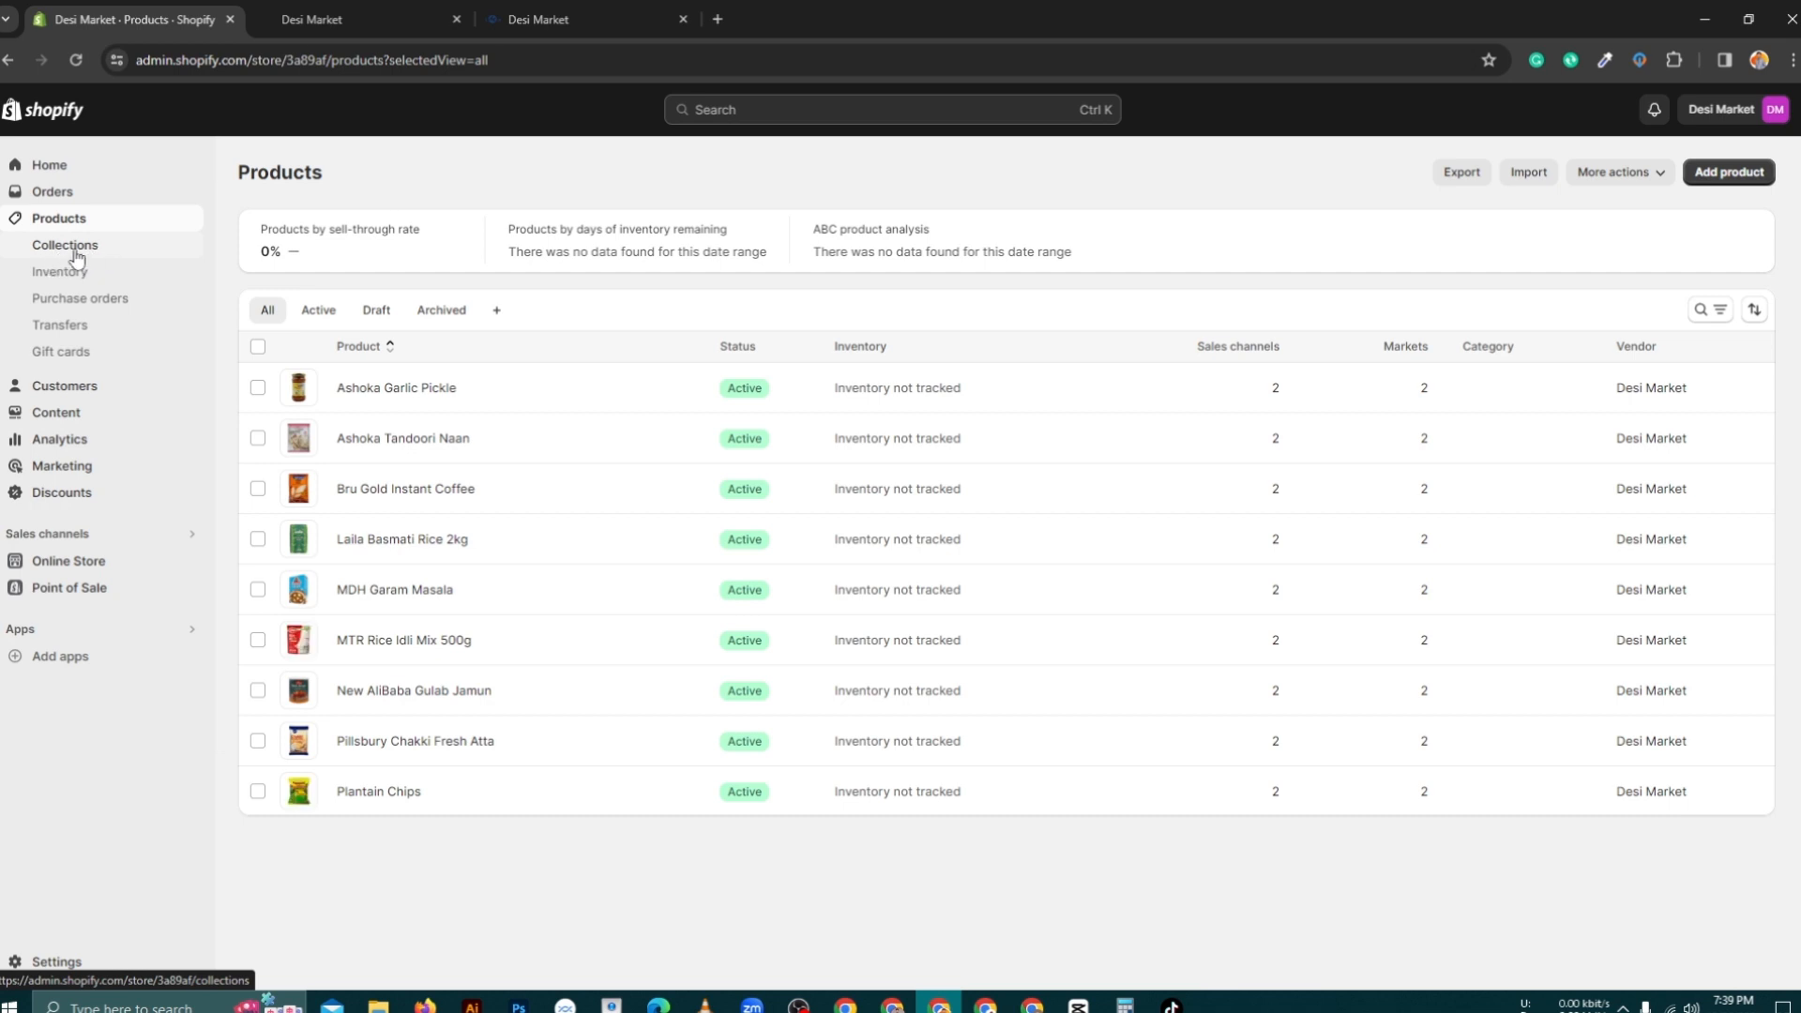
click(72, 250)
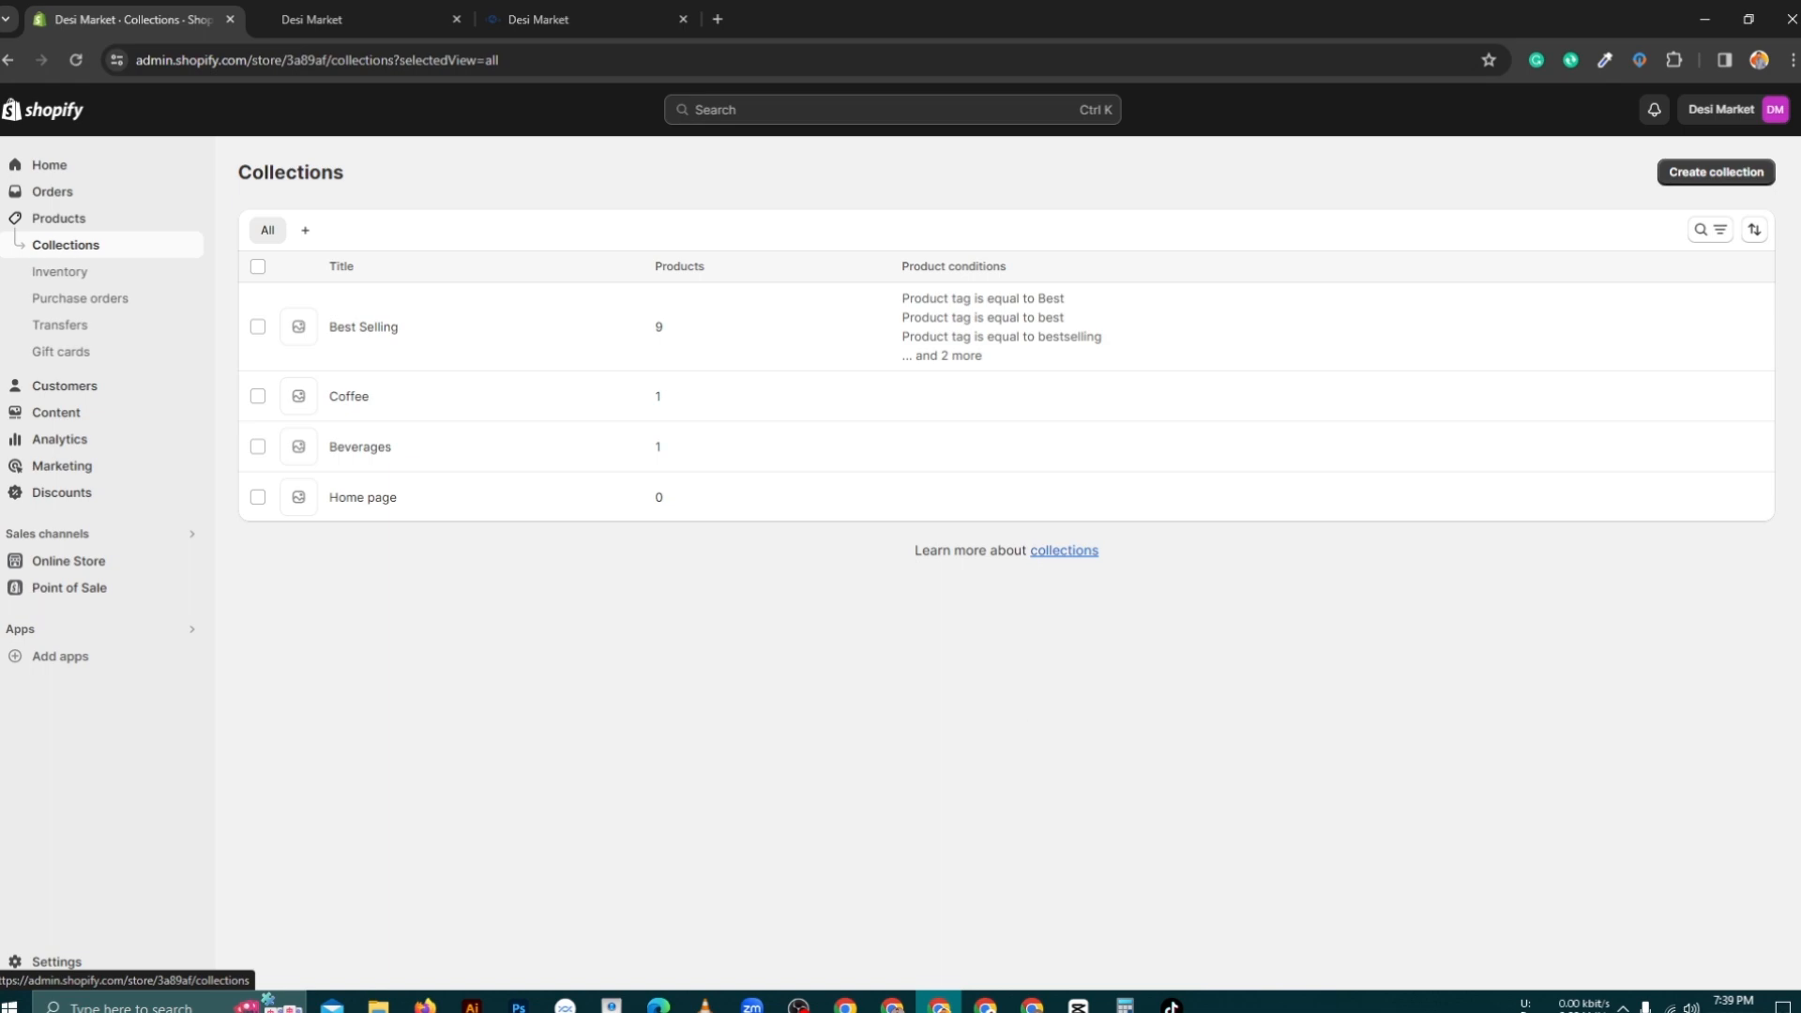
Step: Copy the category name Bakery & Dairy from the Catalog menu of the desimarketshop.com store
click(563, 16)
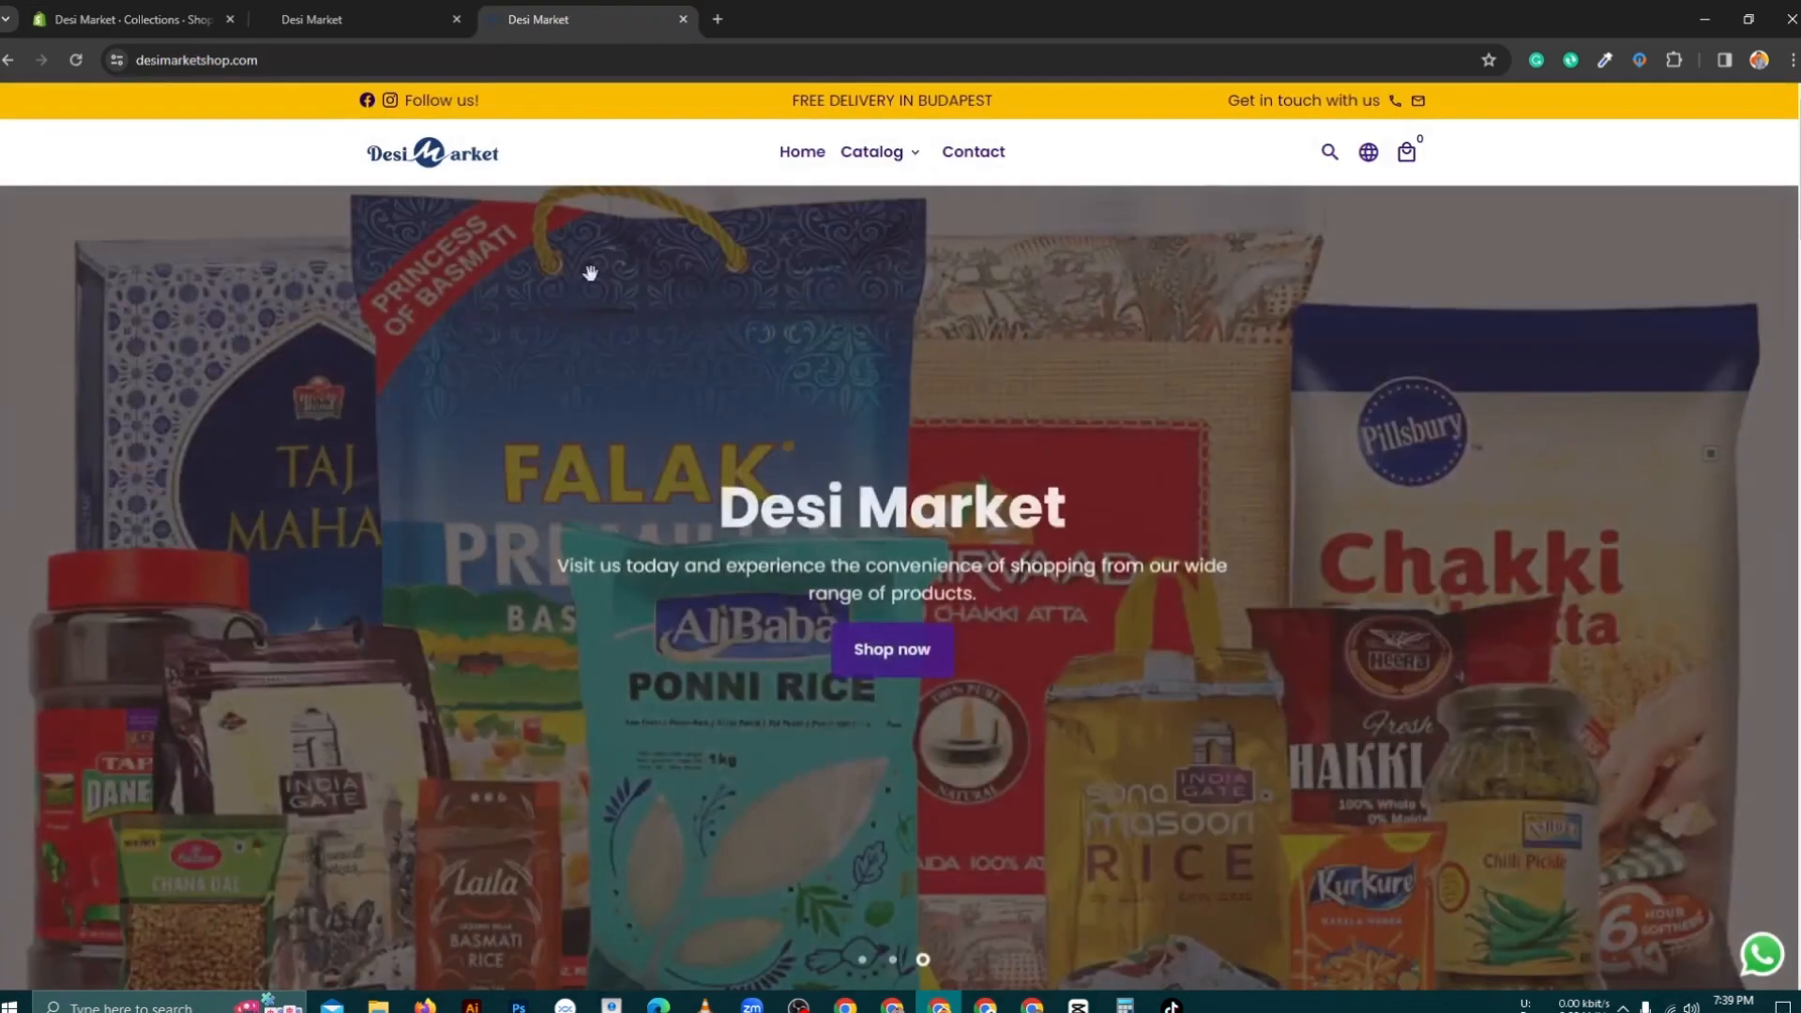
click(906, 178)
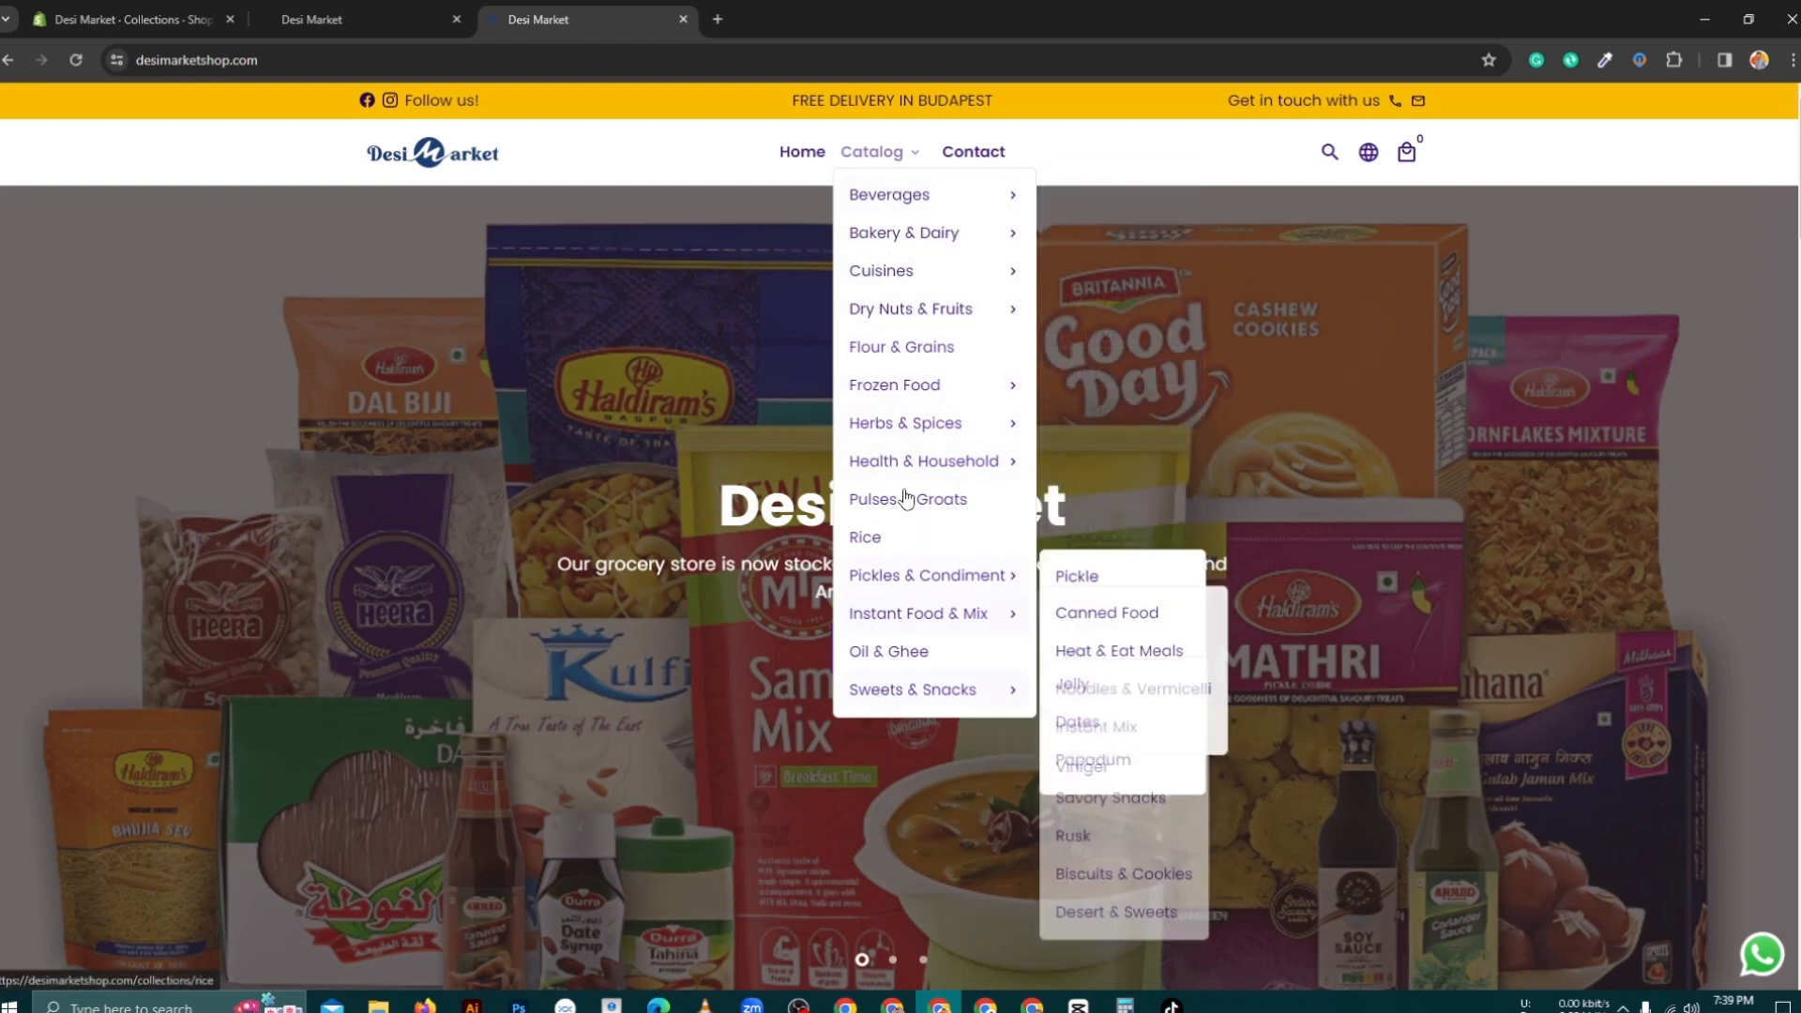
mouse_move(877, 161)
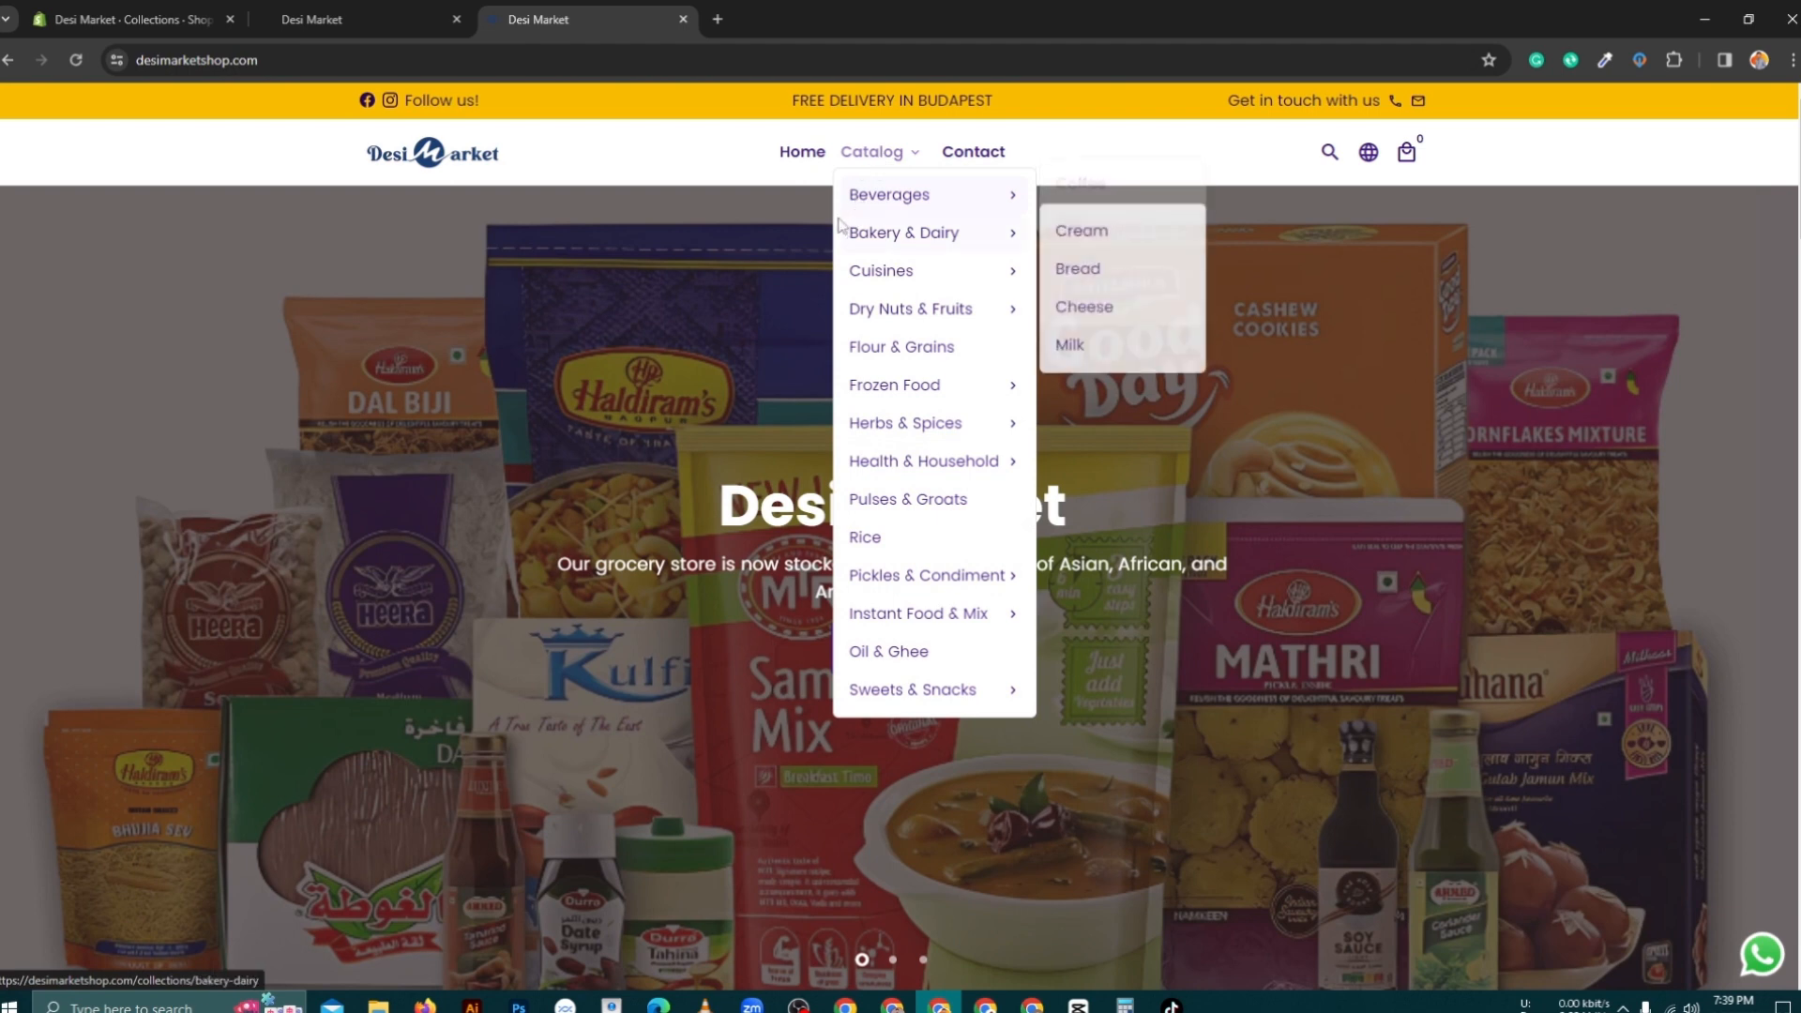
drag(839, 234, 954, 244)
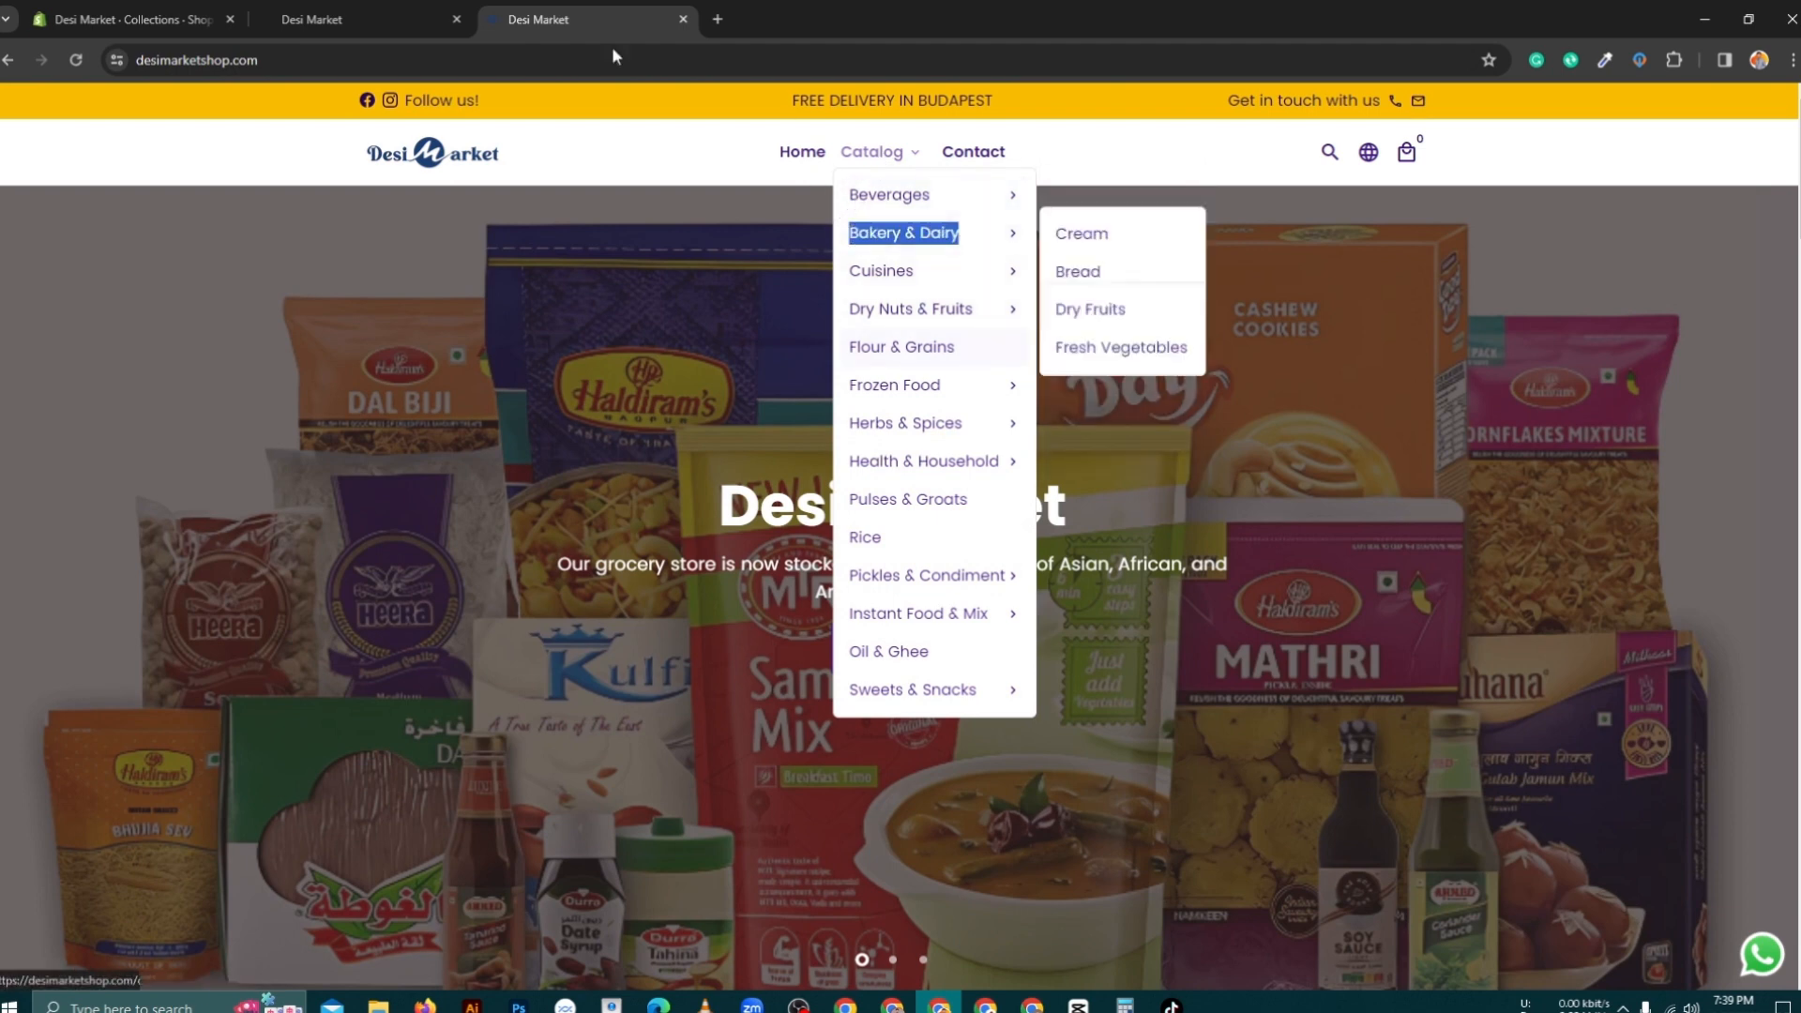
Step: Create and save a manual collection titled Bakery & Dairy in the store admin
click(94, 9)
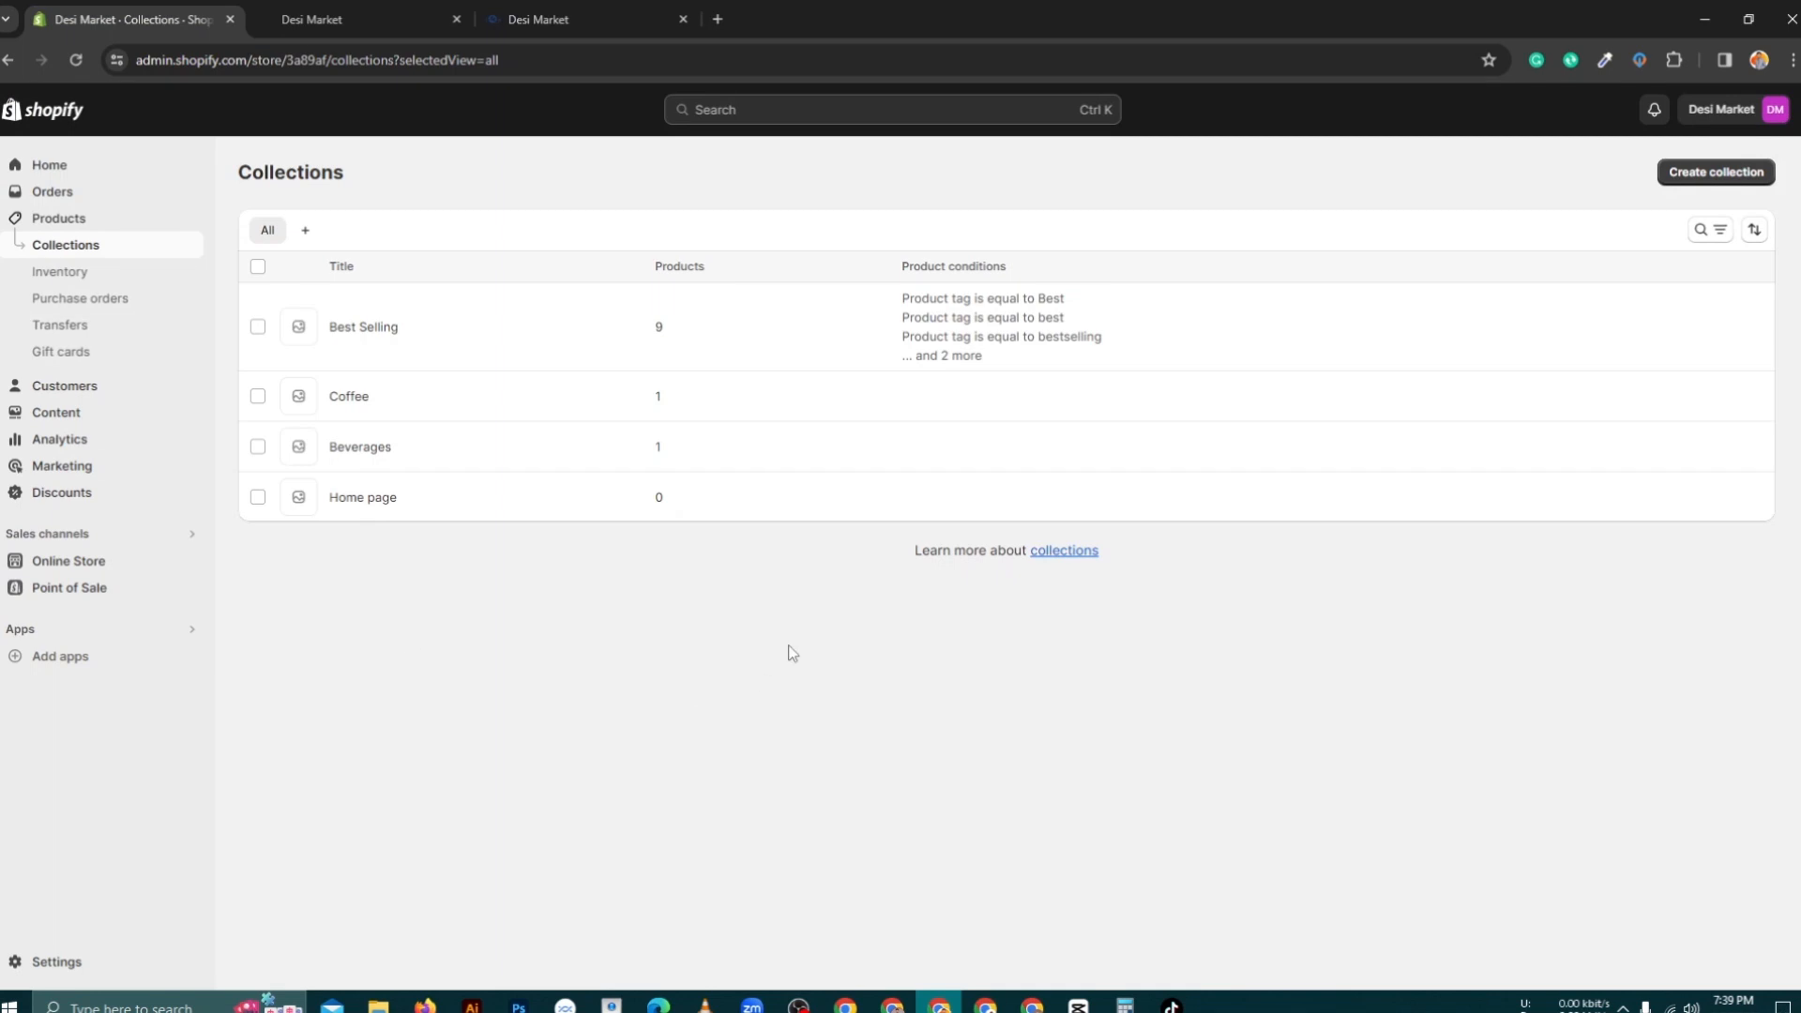
click(1737, 176)
click(722, 263)
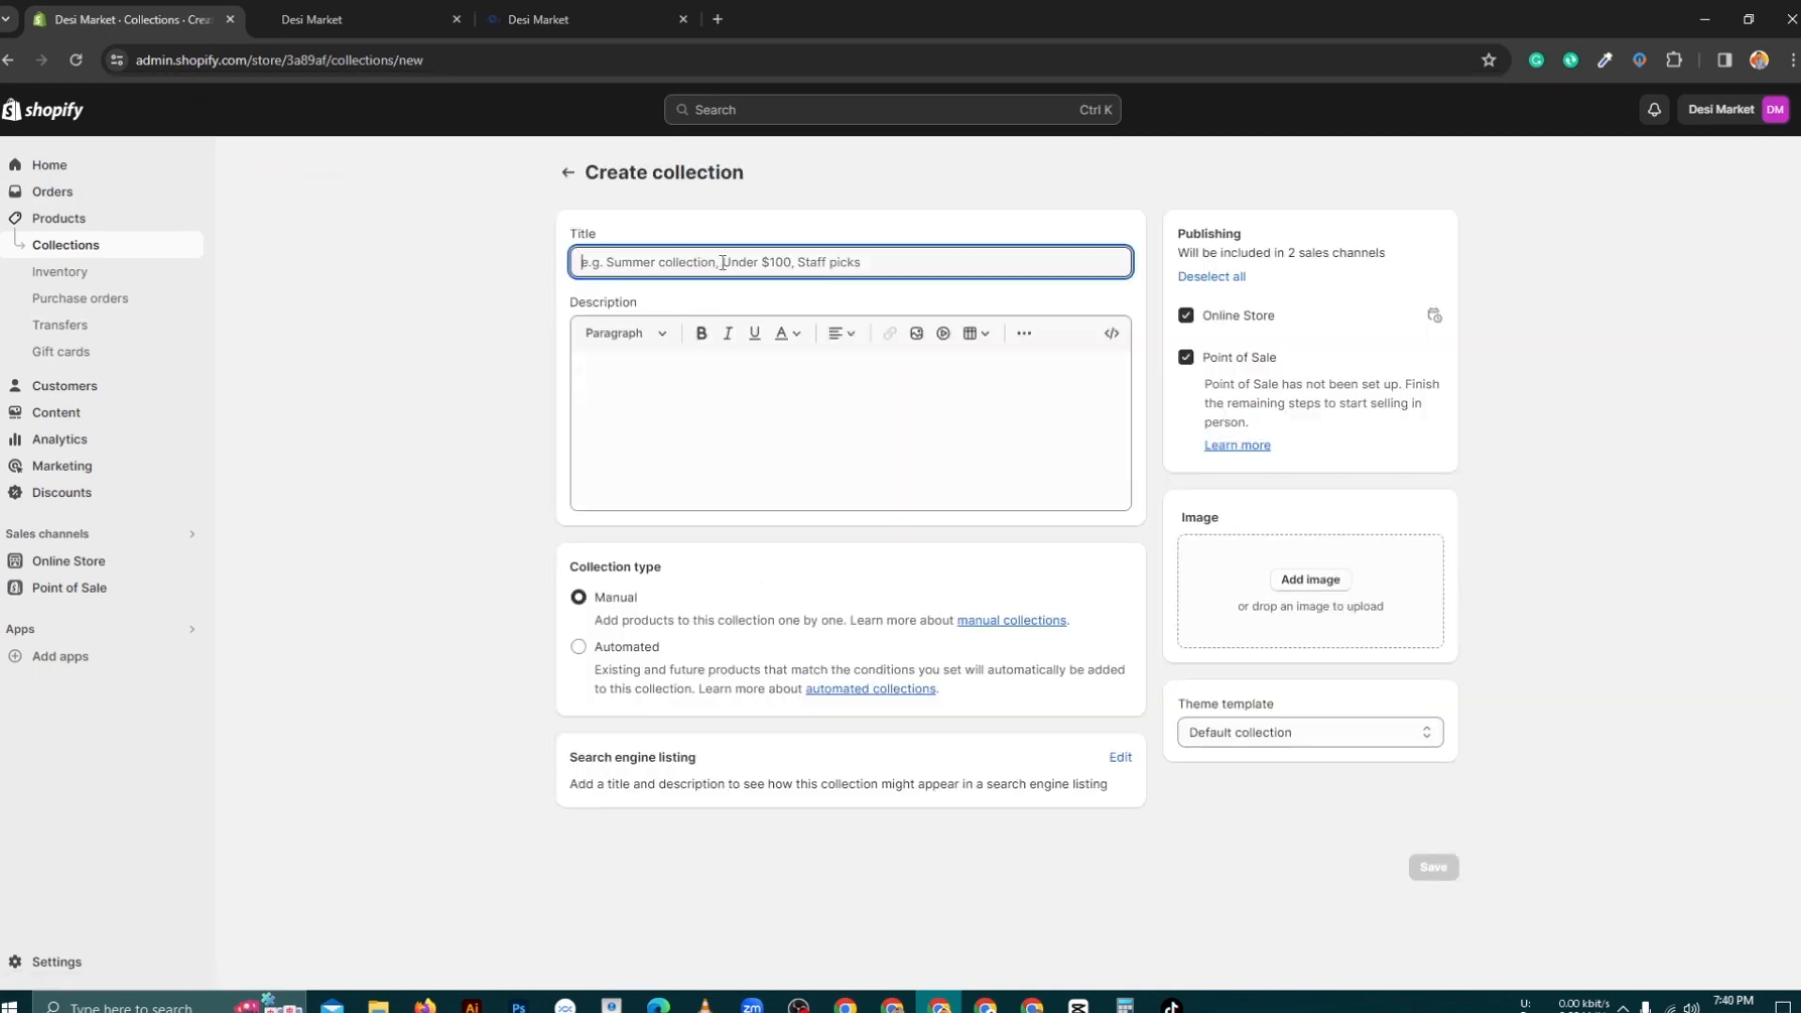
text(Bakery & Dairy)
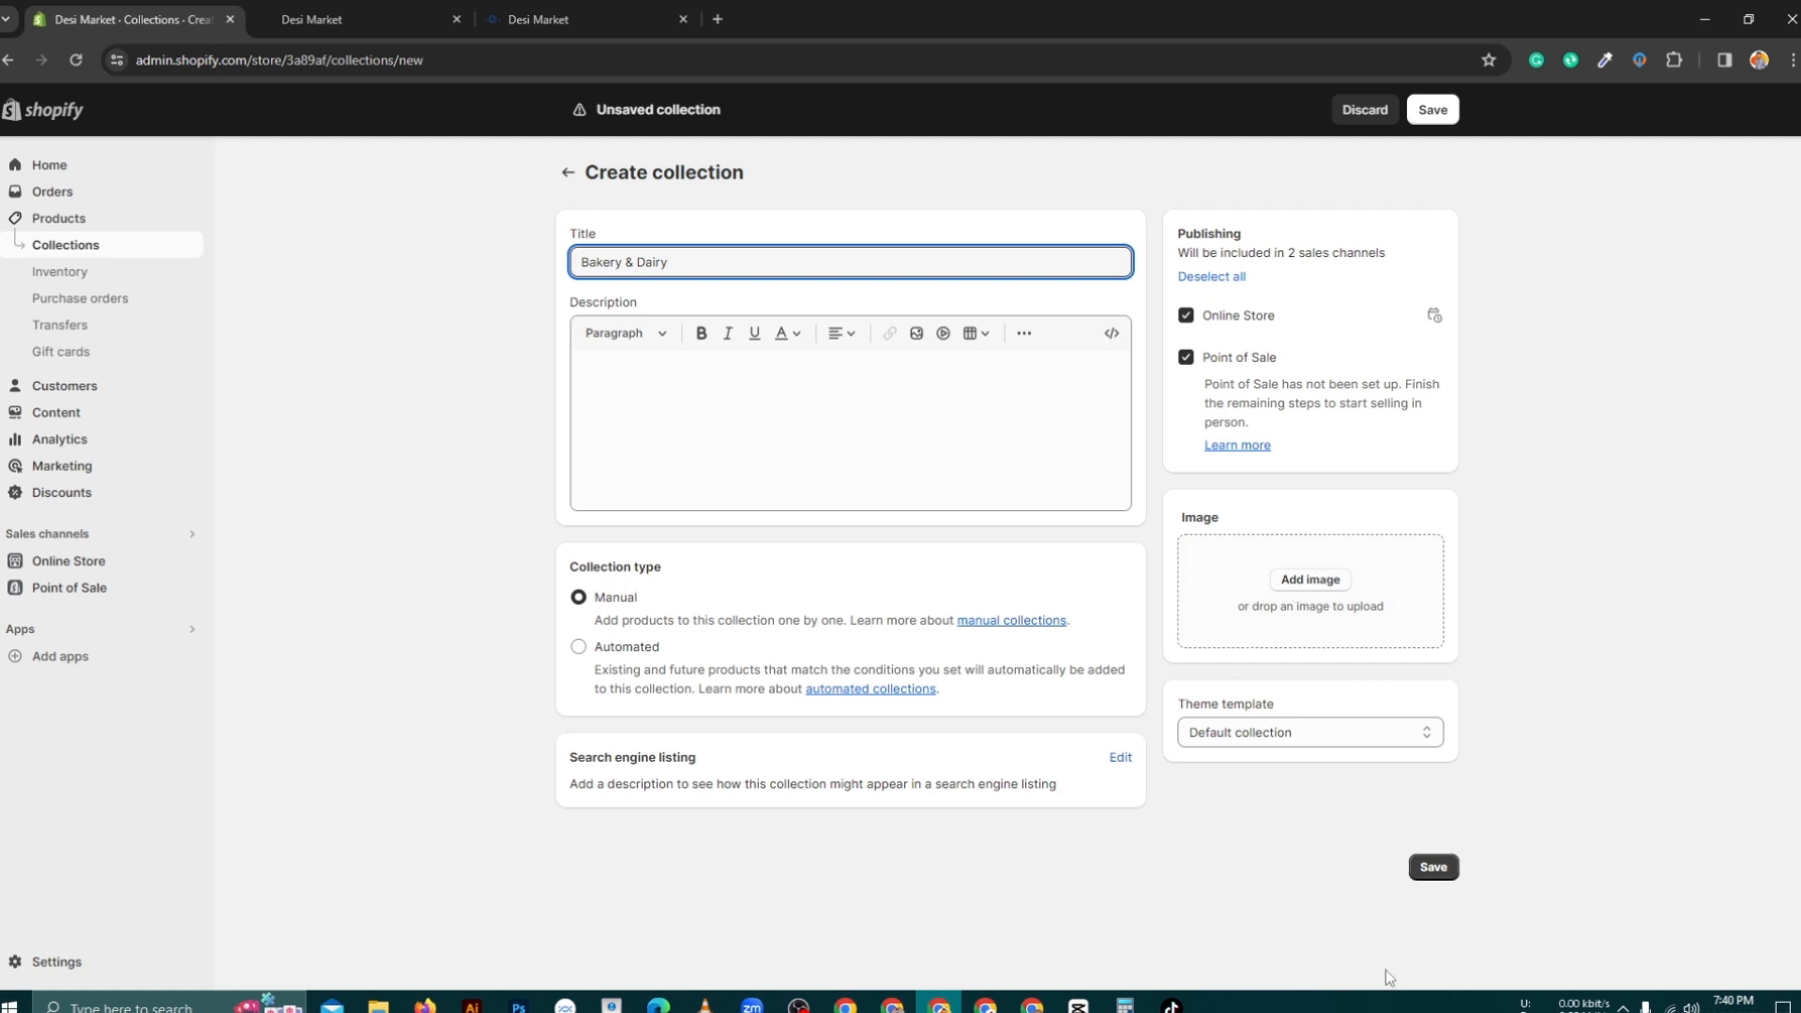
click(1433, 867)
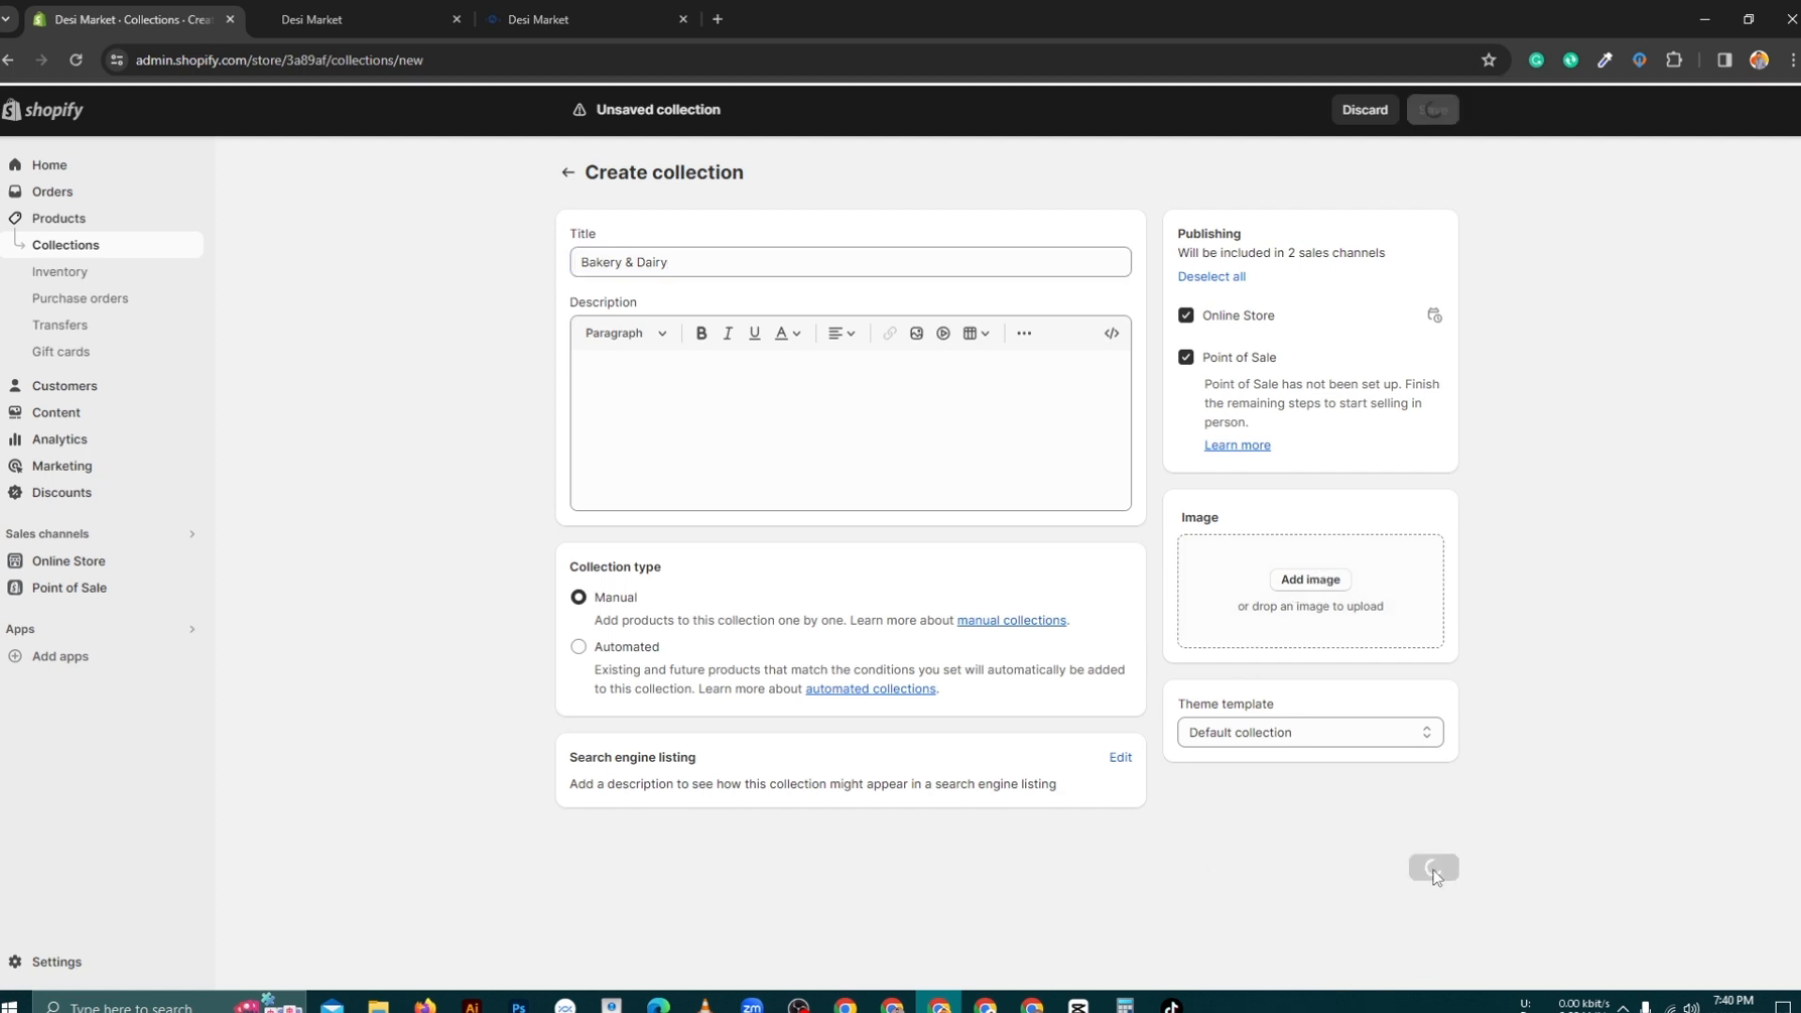
Step: Copy the category name Cuisines from the desimarketshop.com Catalog menu and return to the store admin
click(561, 9)
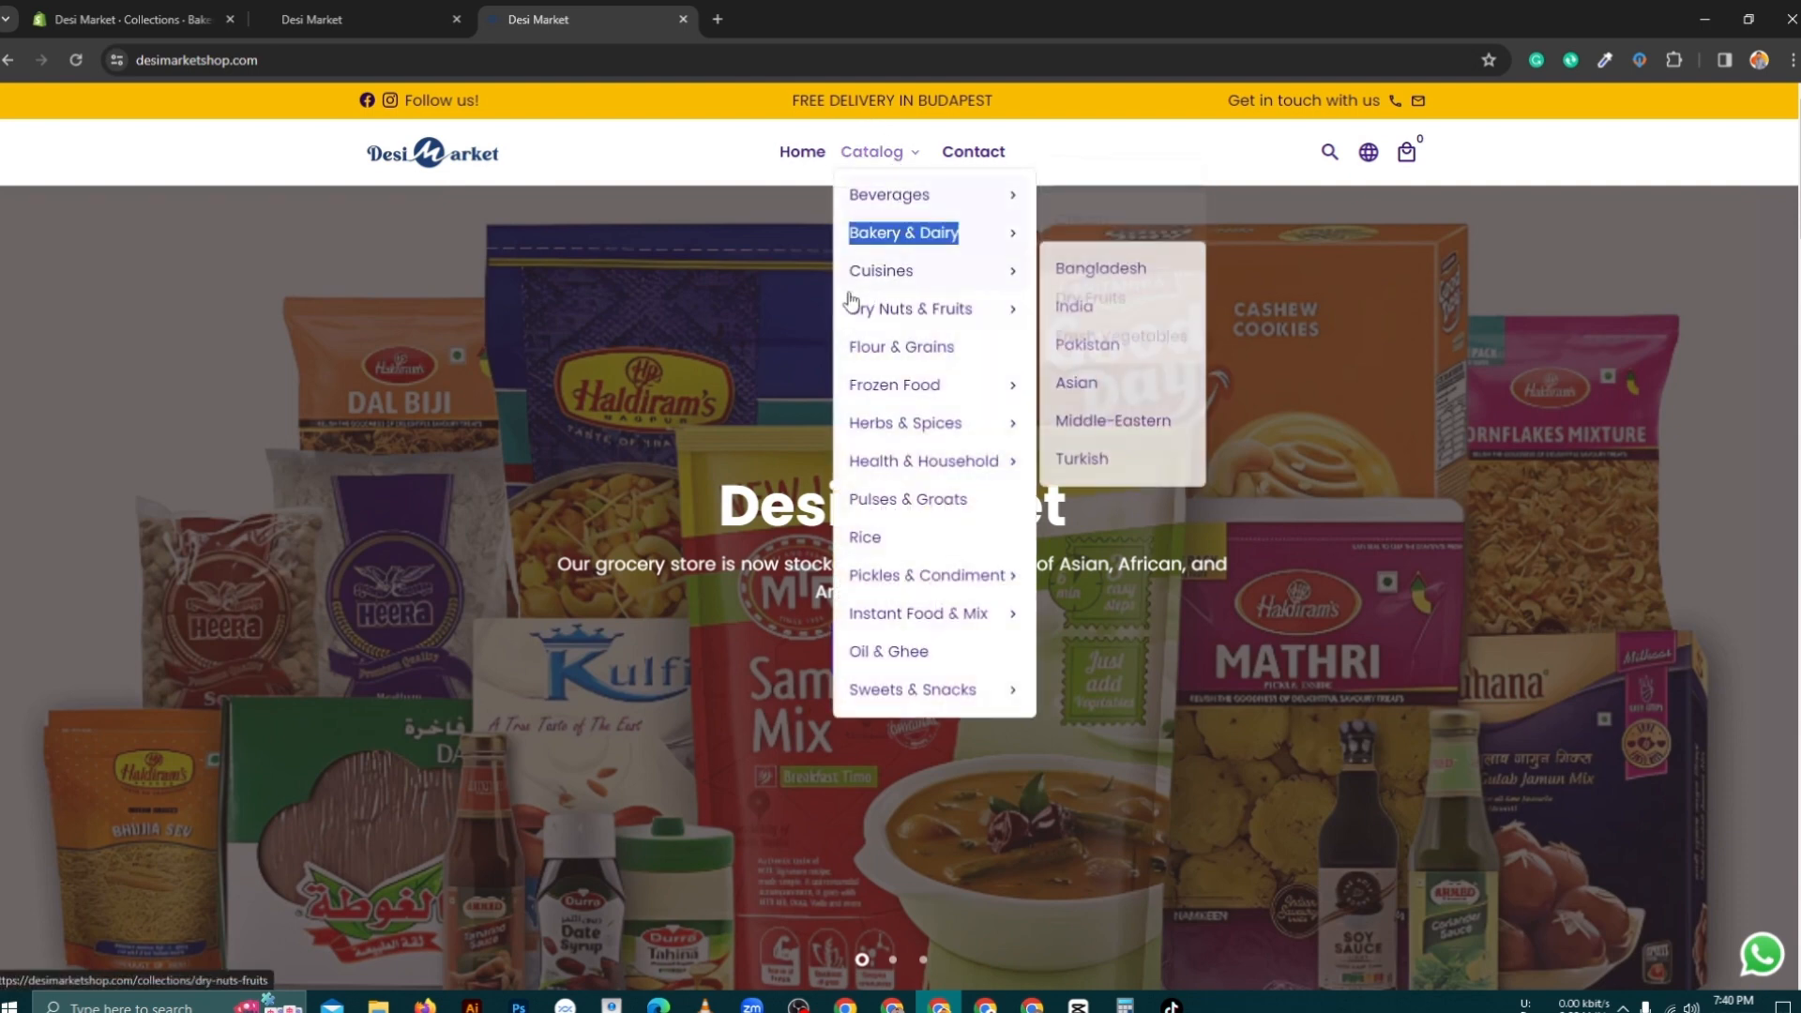
mouse_move(861, 168)
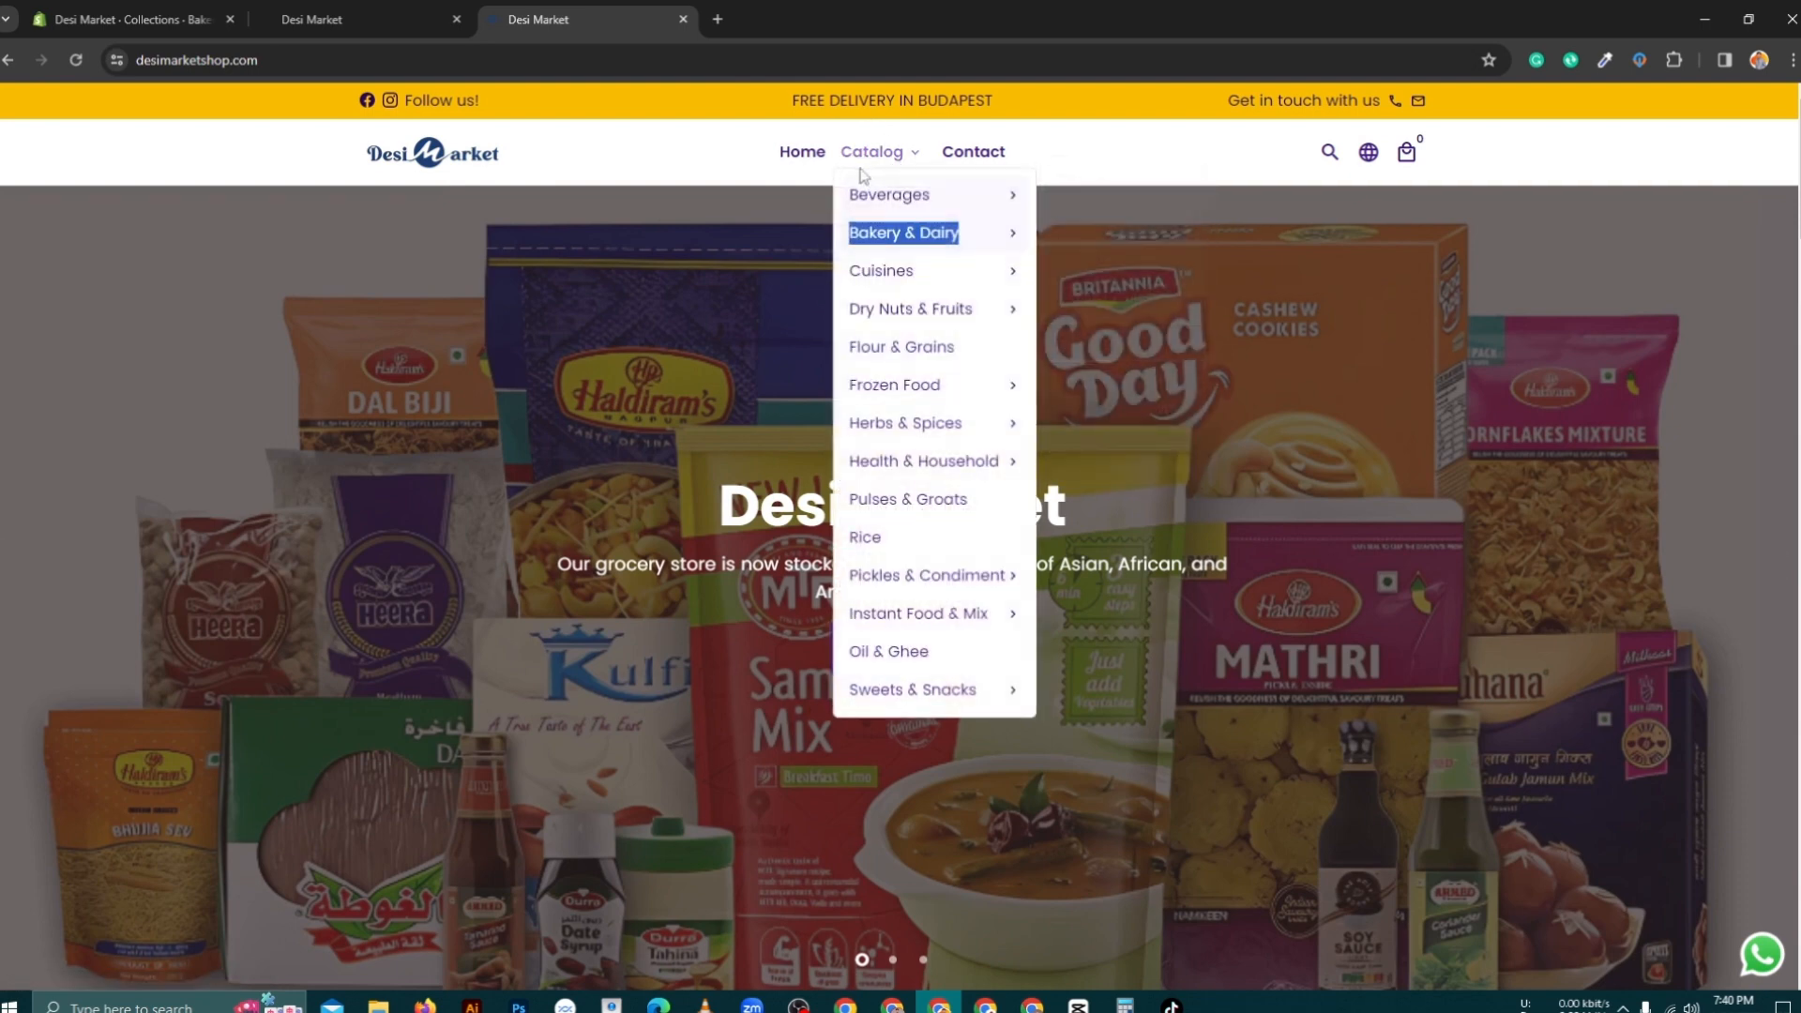
drag(844, 276, 920, 268)
click(836, 276)
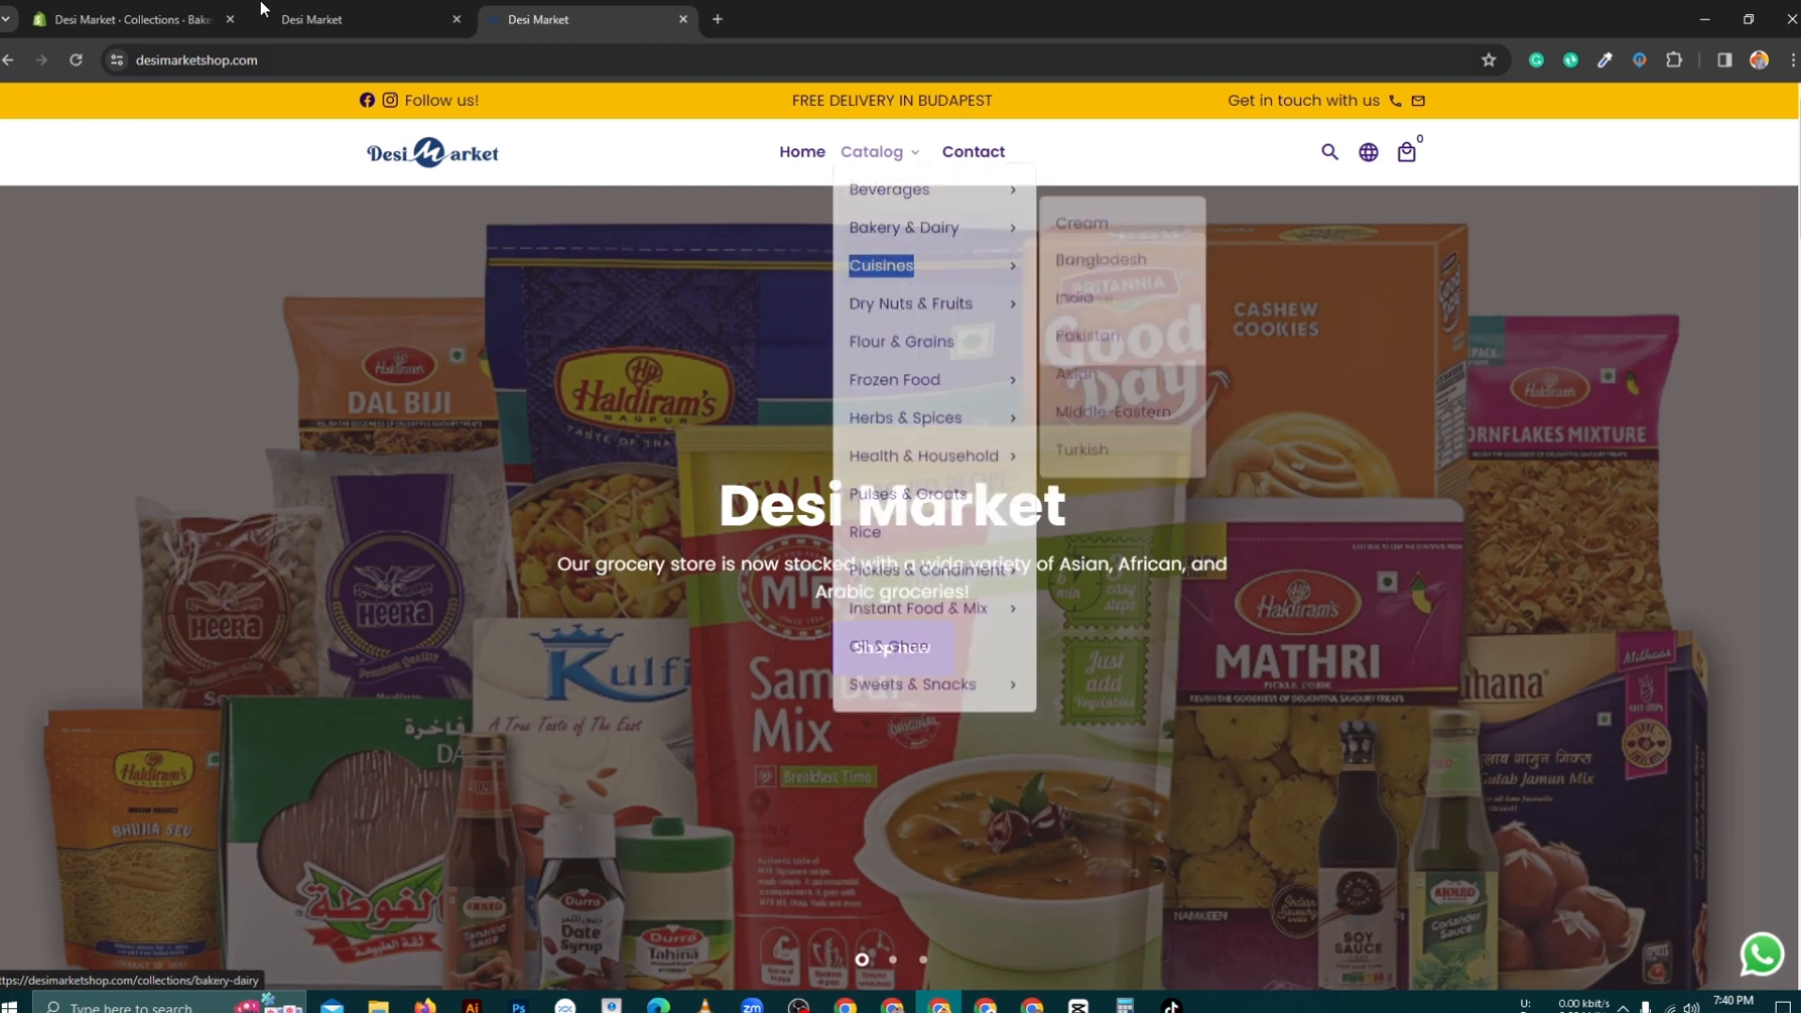
click(131, 18)
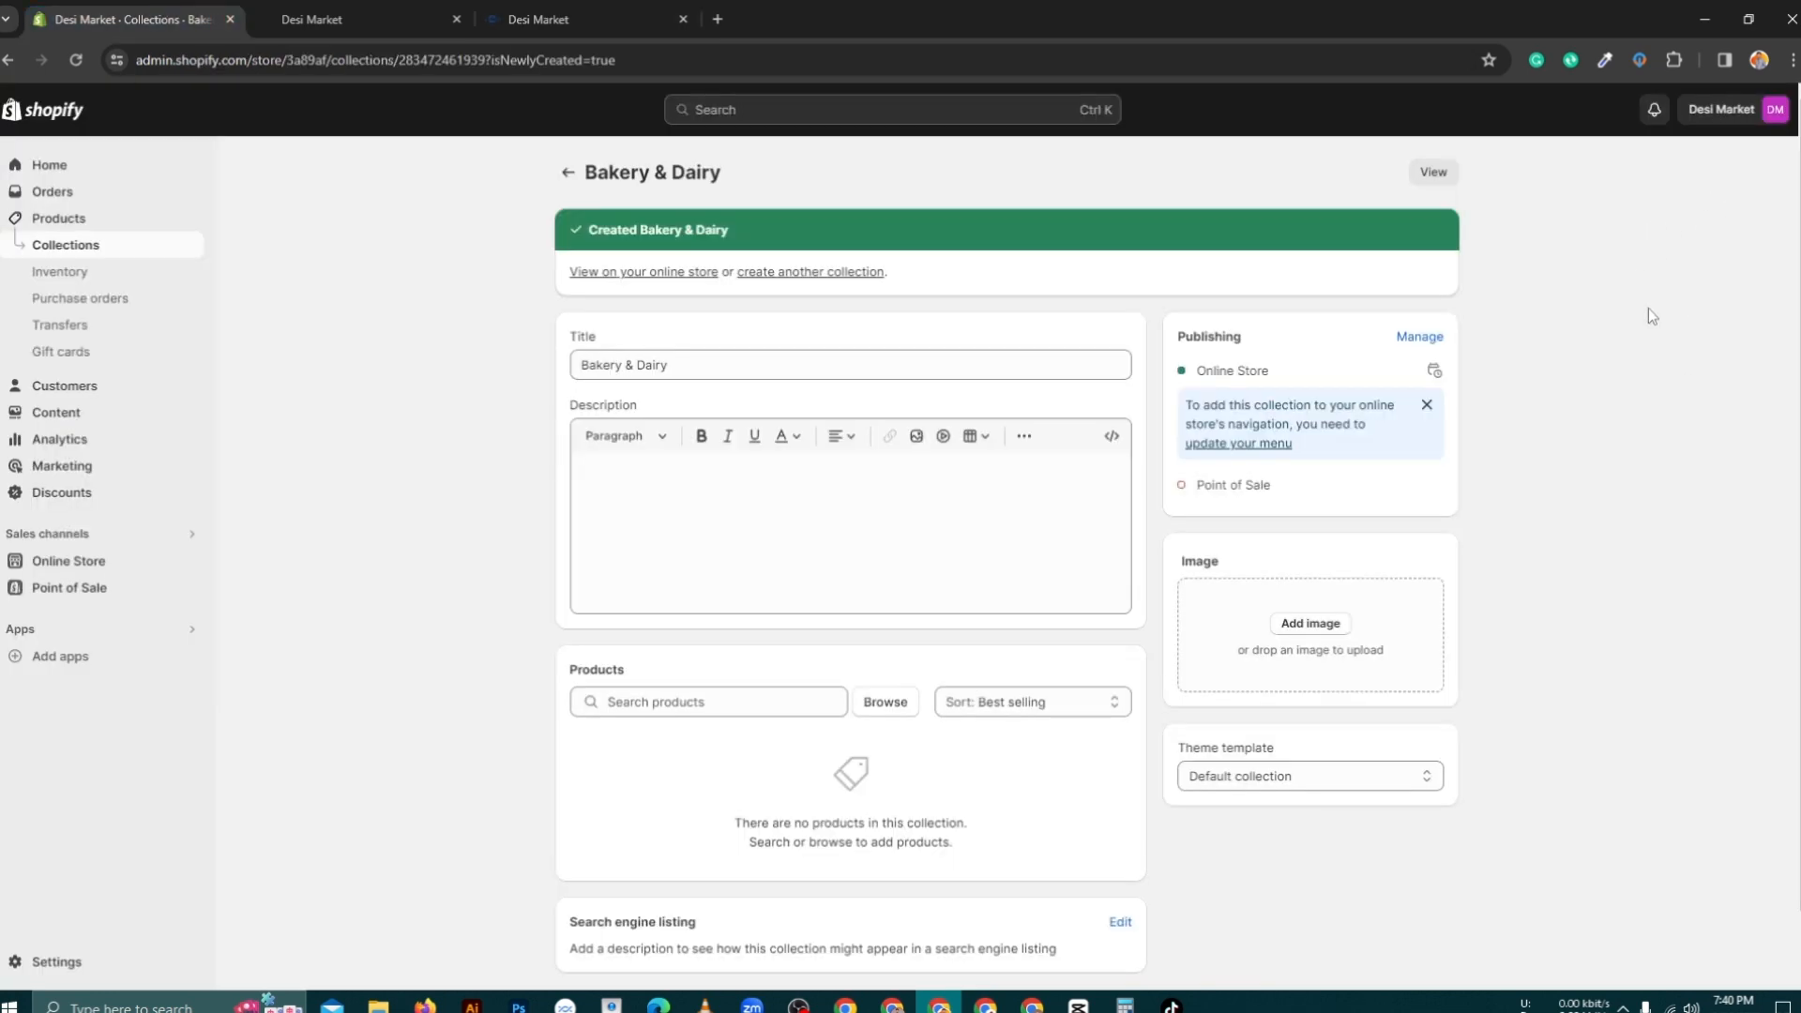
Step: Create and save another manual collection titled Cuisines
click(824, 281)
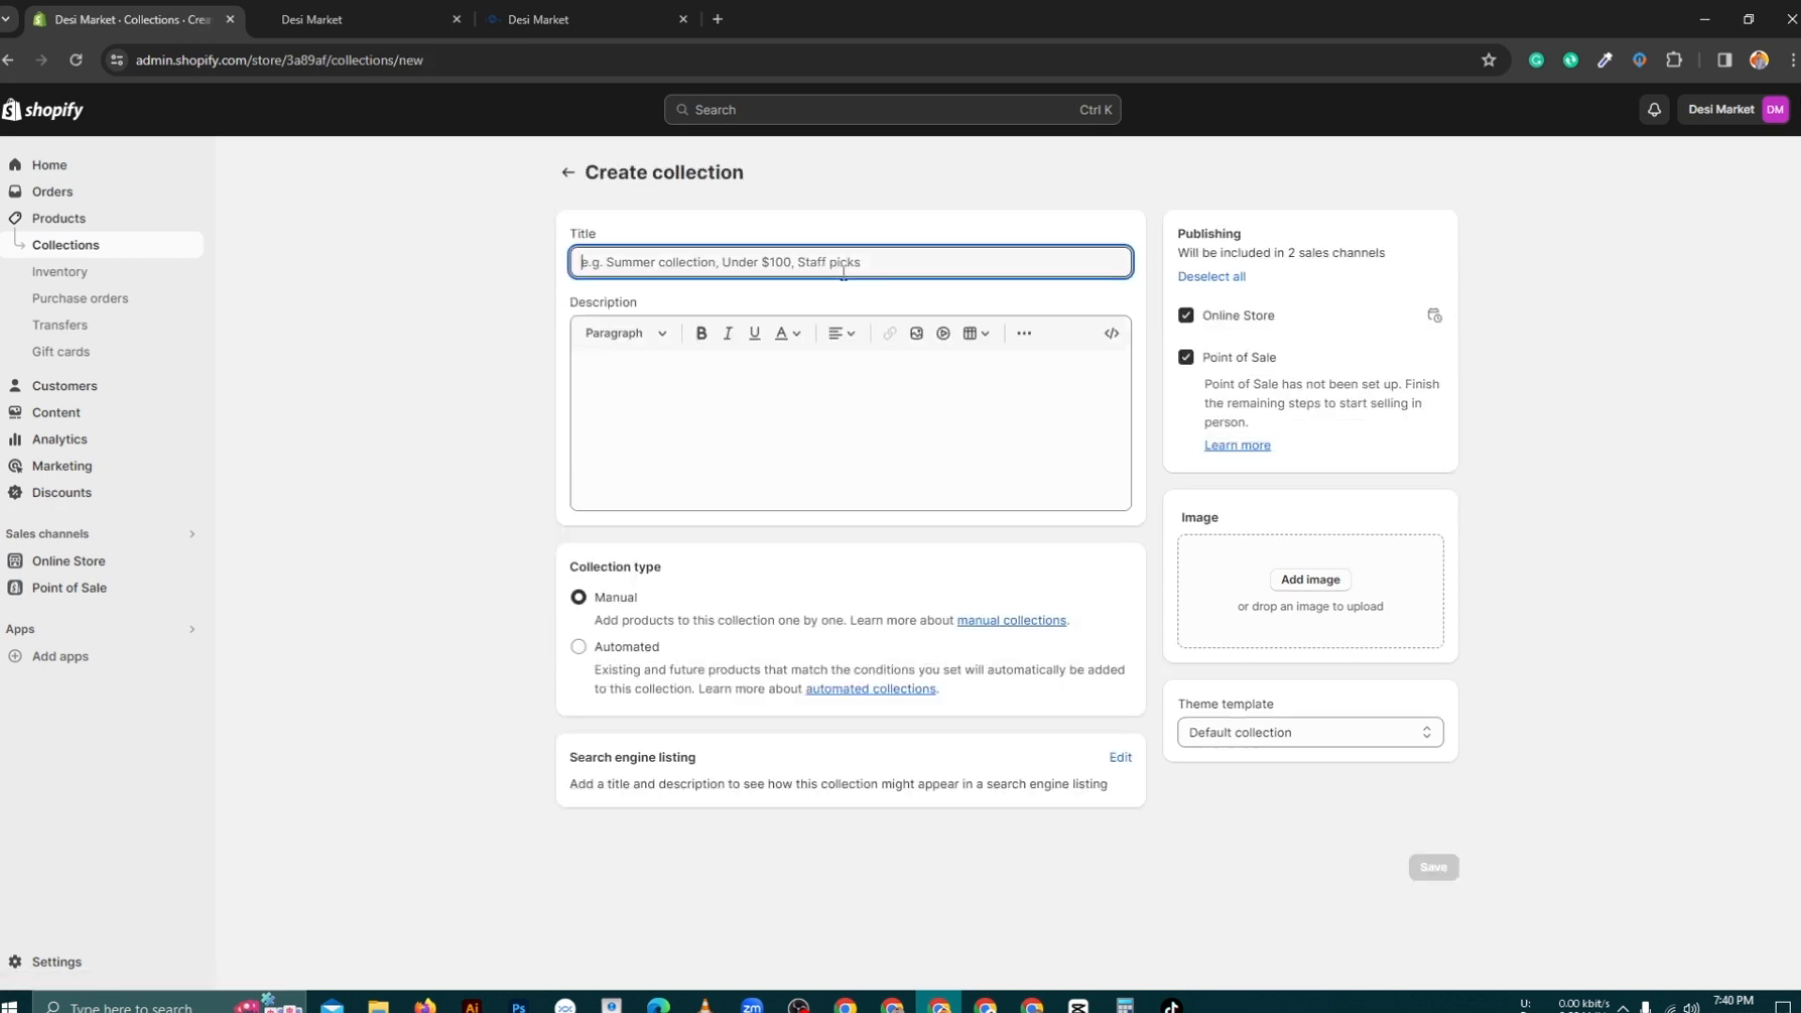
text(Cuisines)
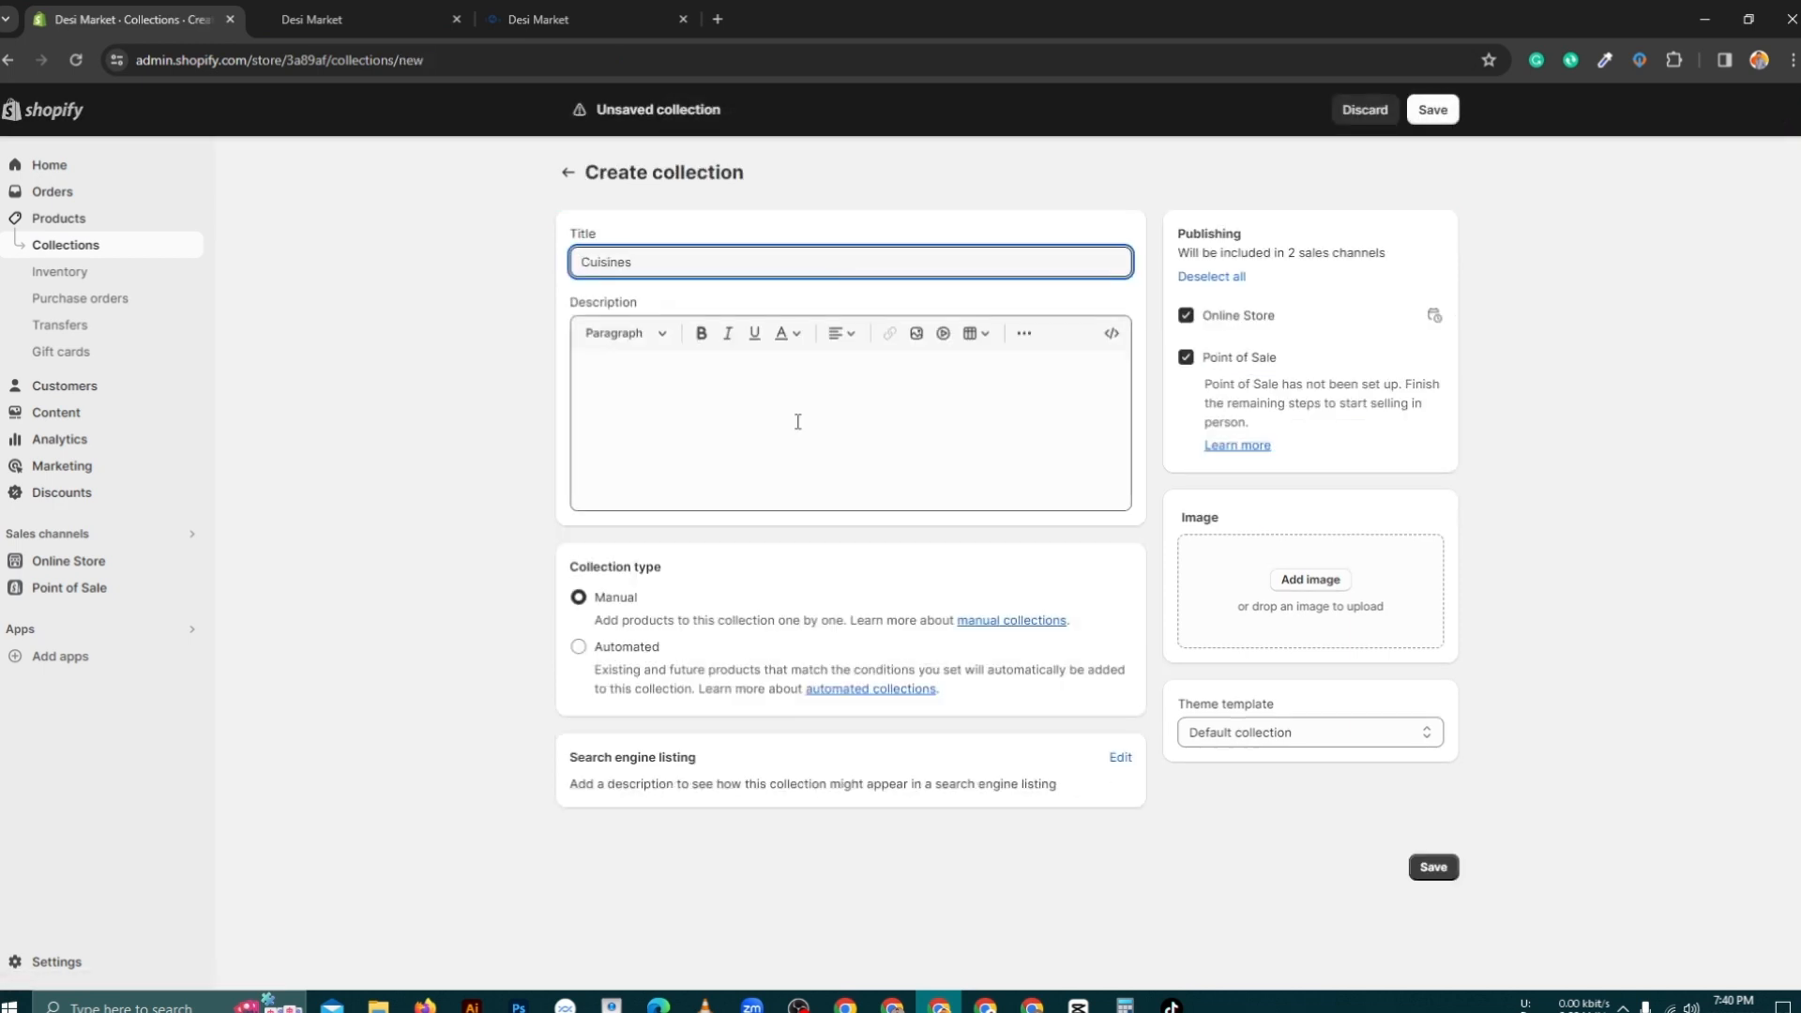
click(1445, 868)
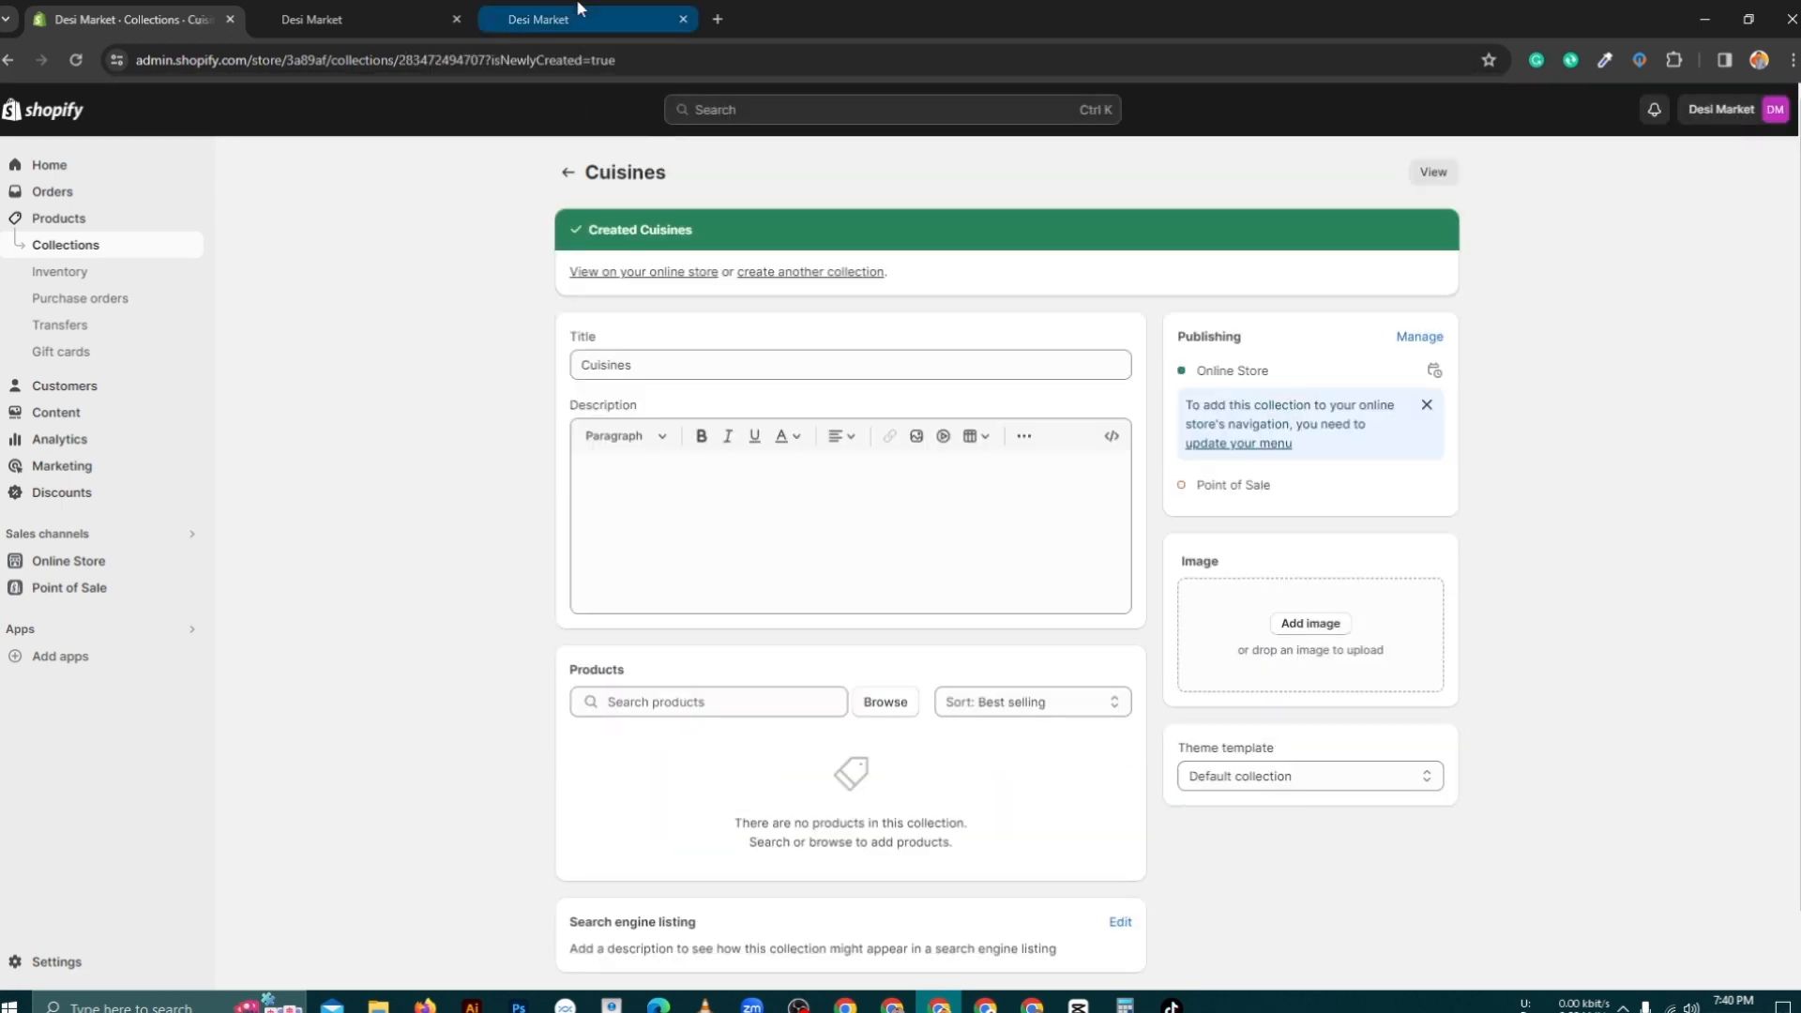
Step: Copy the category name Dry Nuts & Fruits from the desimarketshop.com Catalog menu and return to the store admin
click(572, 23)
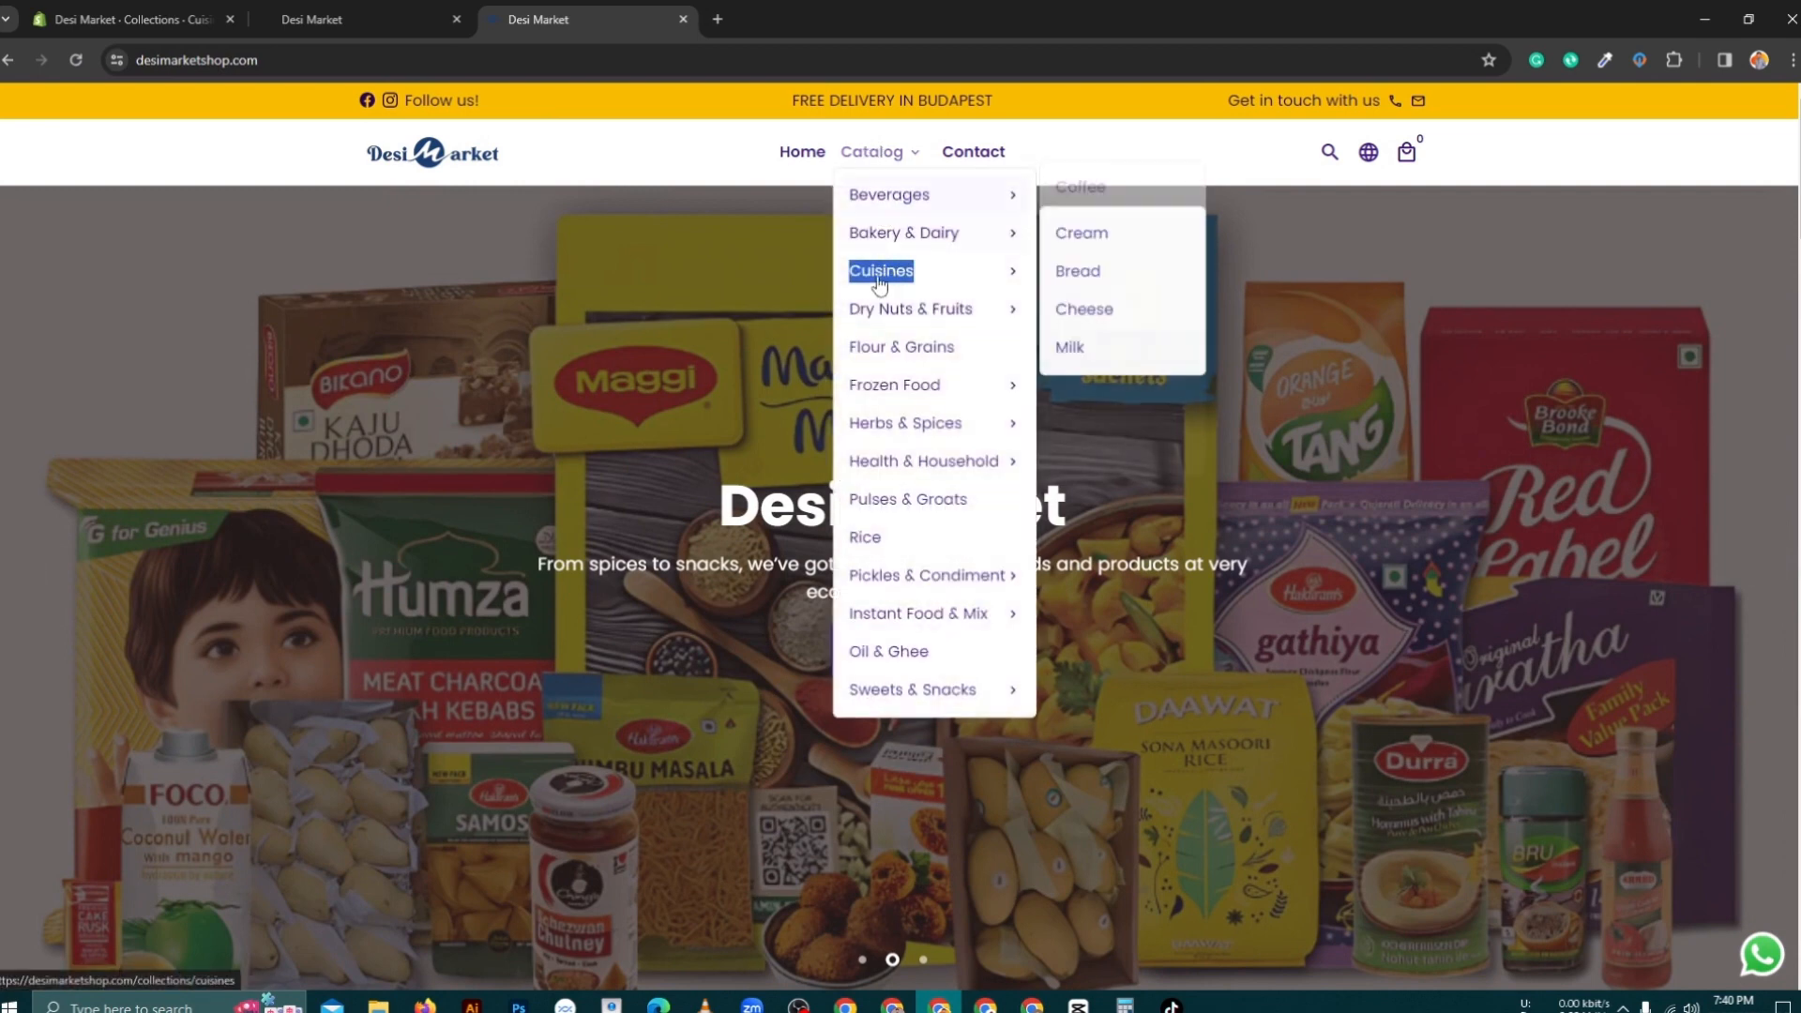
mouse_move(868, 309)
drag(868, 308, 974, 310)
key(ctrl+c)
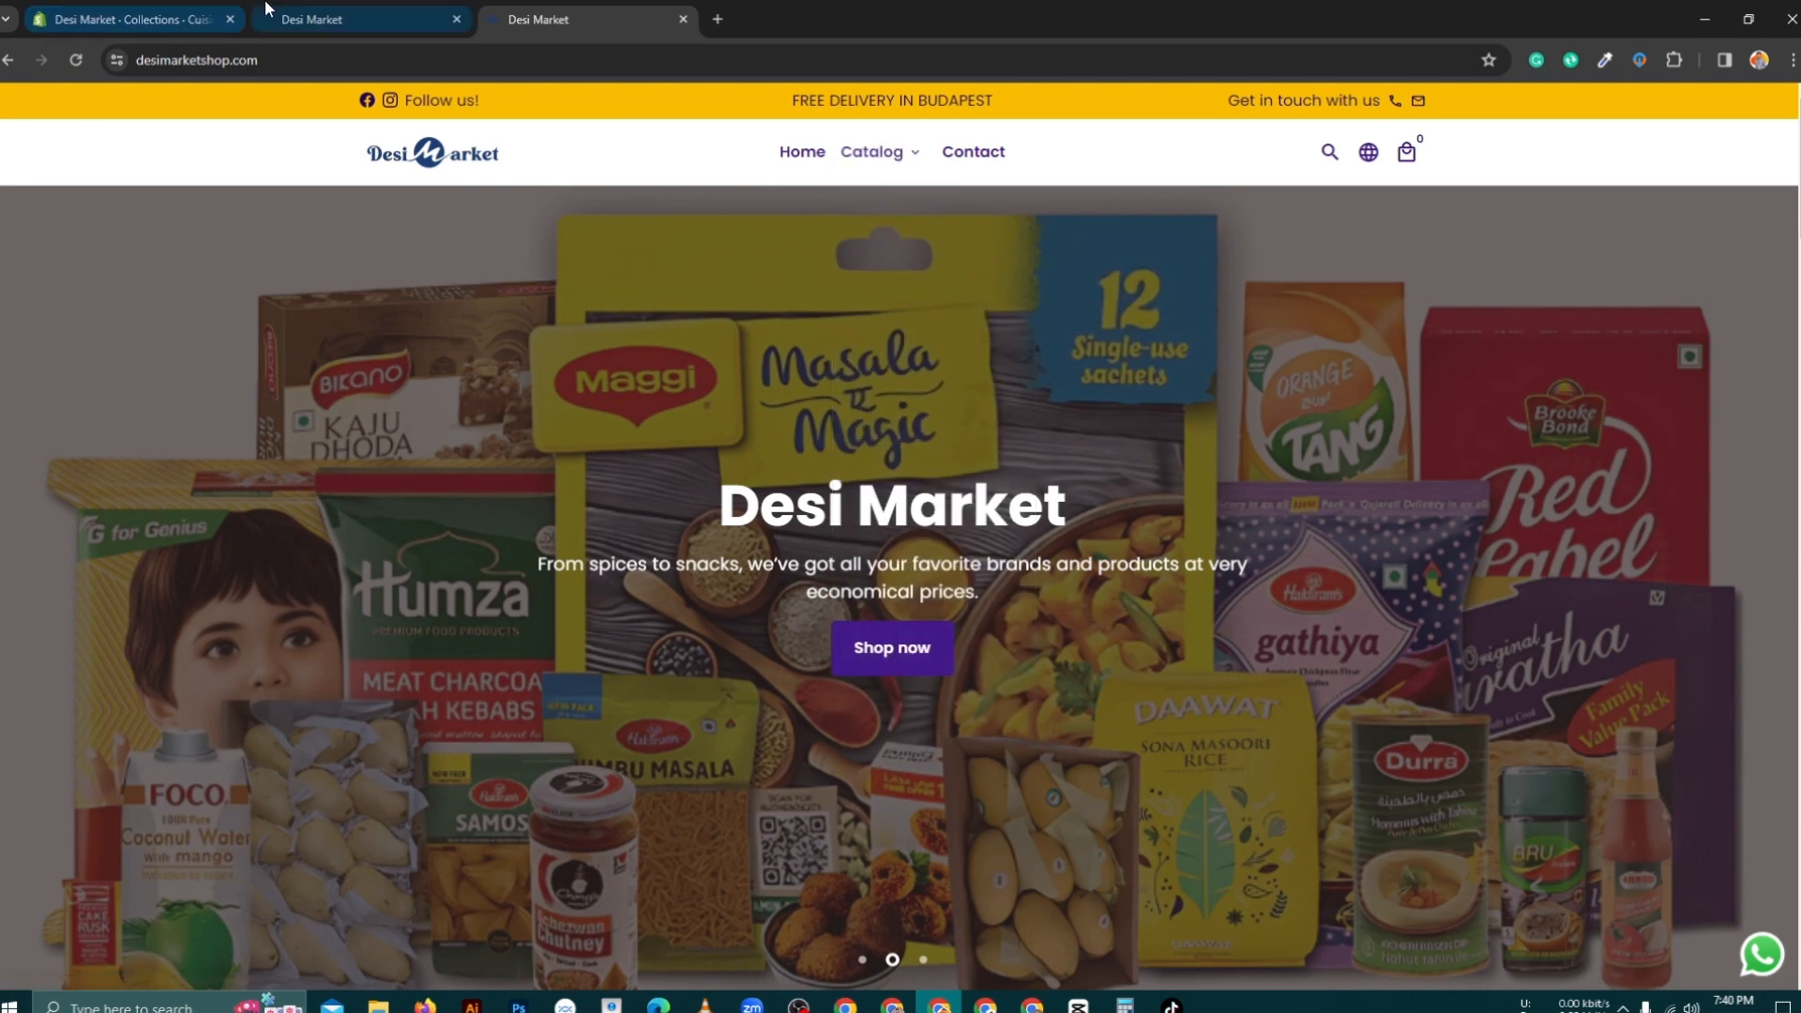
click(174, 9)
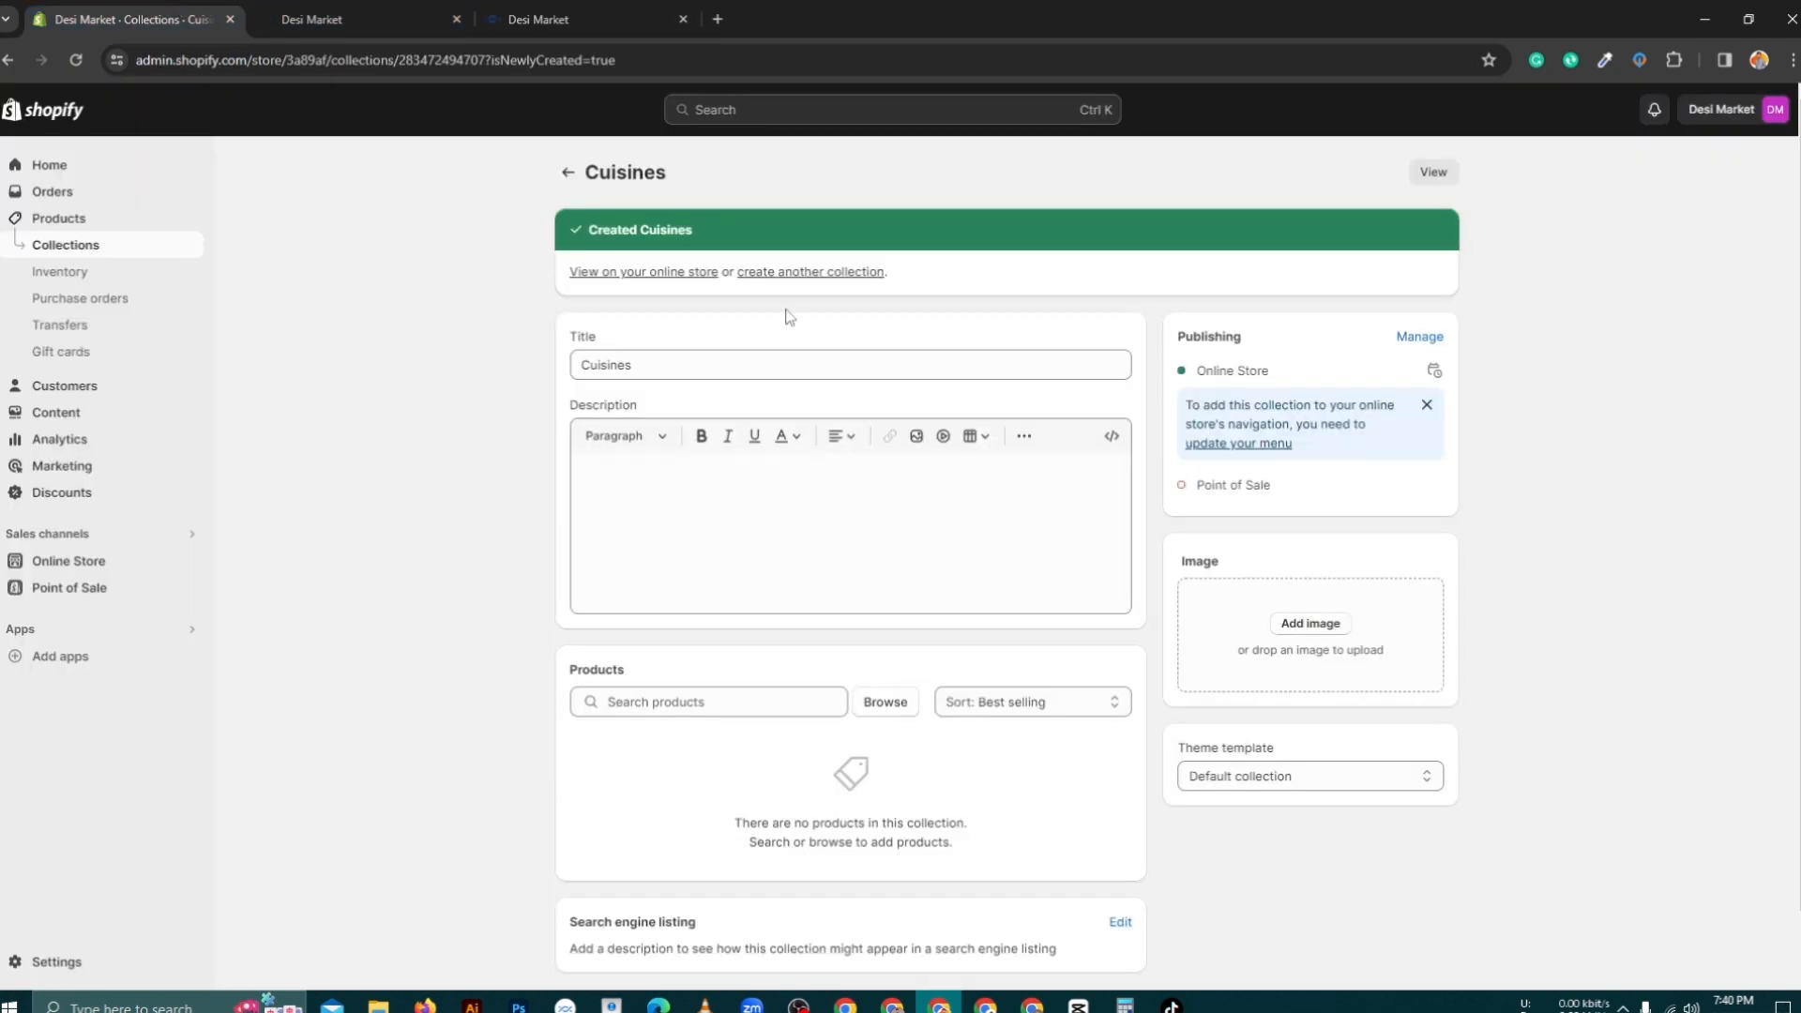
Step: Create and save a manual collection titled Dry Nuts & Fruits
click(795, 272)
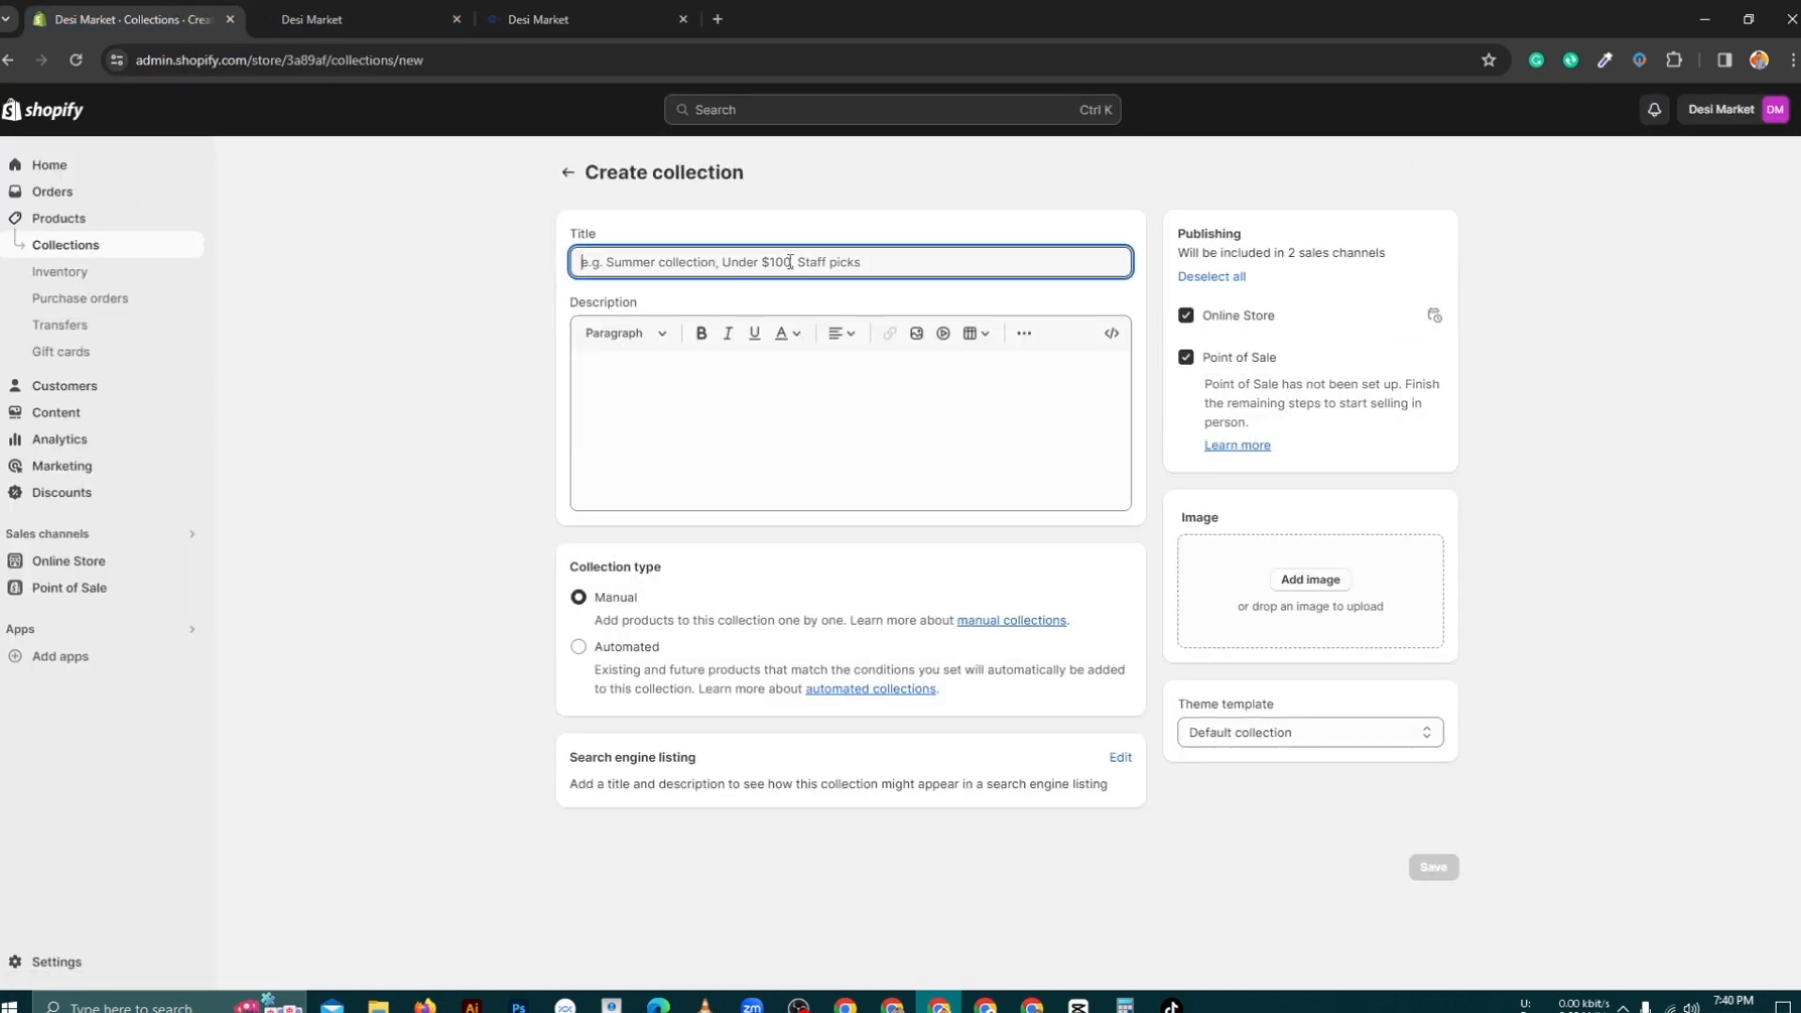
key(ctrl+v)
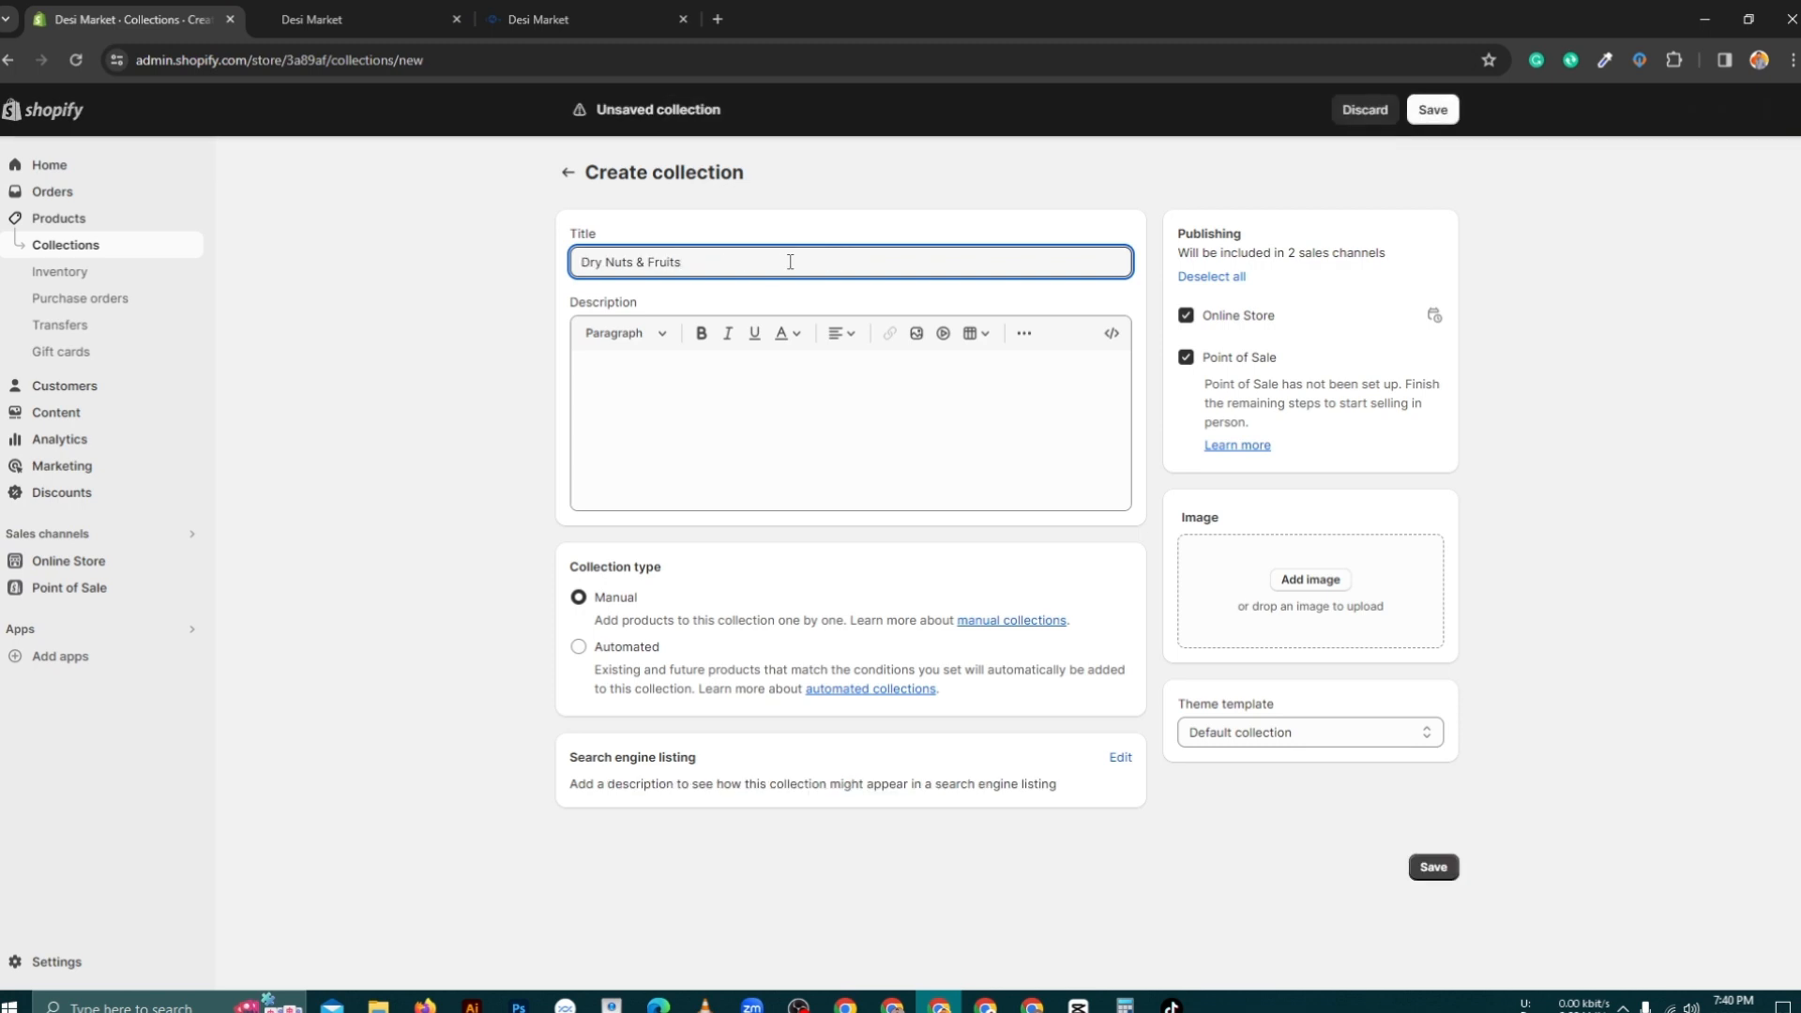
click(1449, 868)
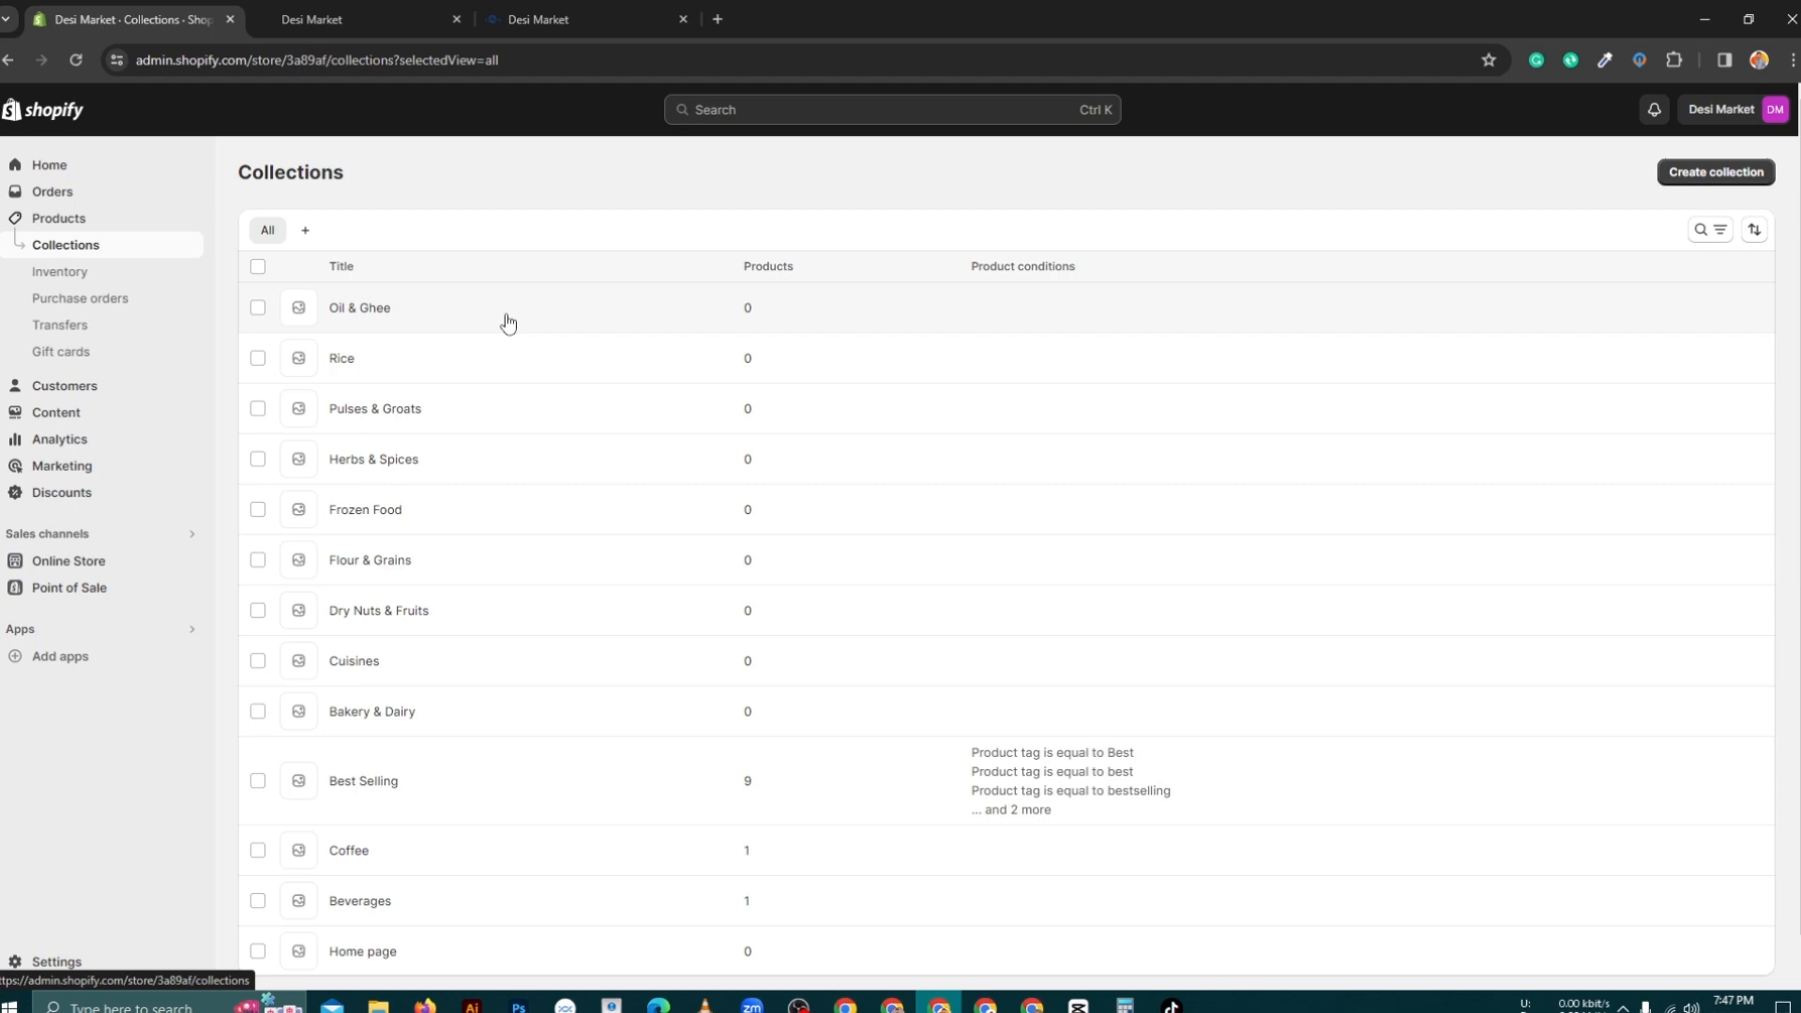
Step: Compare the Explore Our Collections section of the new storefront with the one on desimarketshop.com, and return to the store admin
click(366, 17)
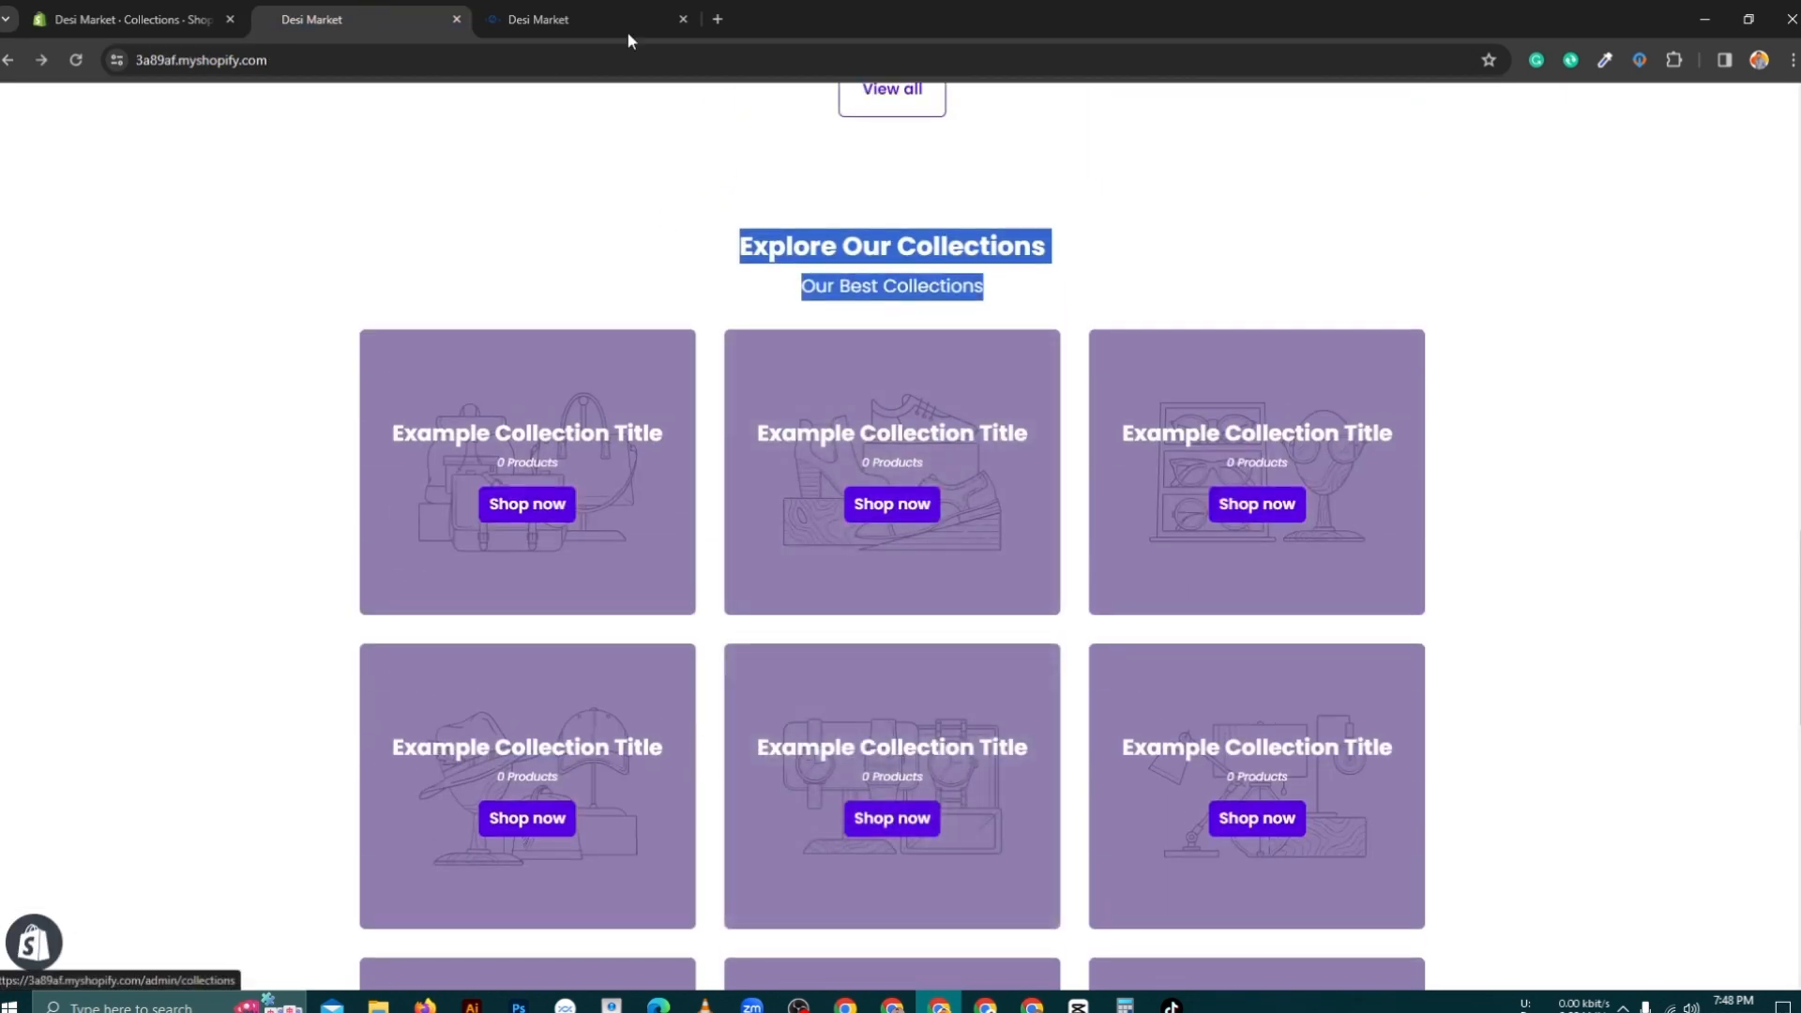
click(600, 21)
scroll(981, 331, down, 4)
scroll(982, 331, down, 12)
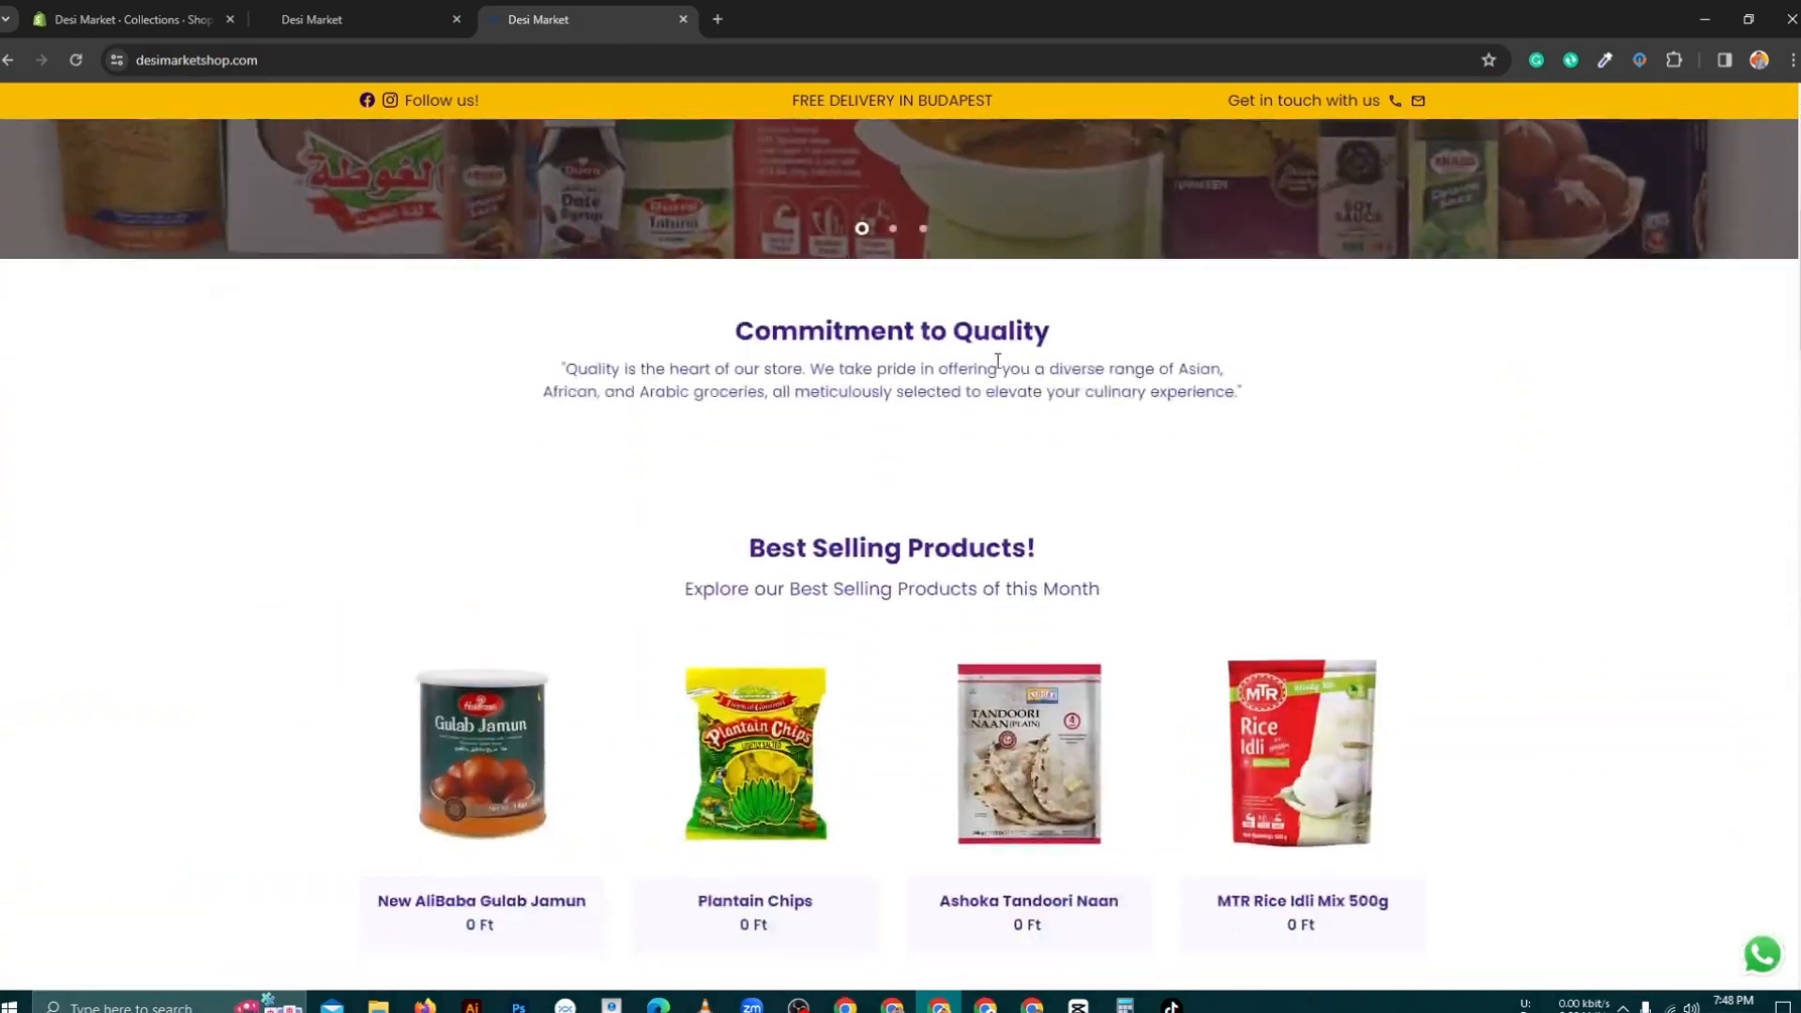
scroll(864, 539, down, 2)
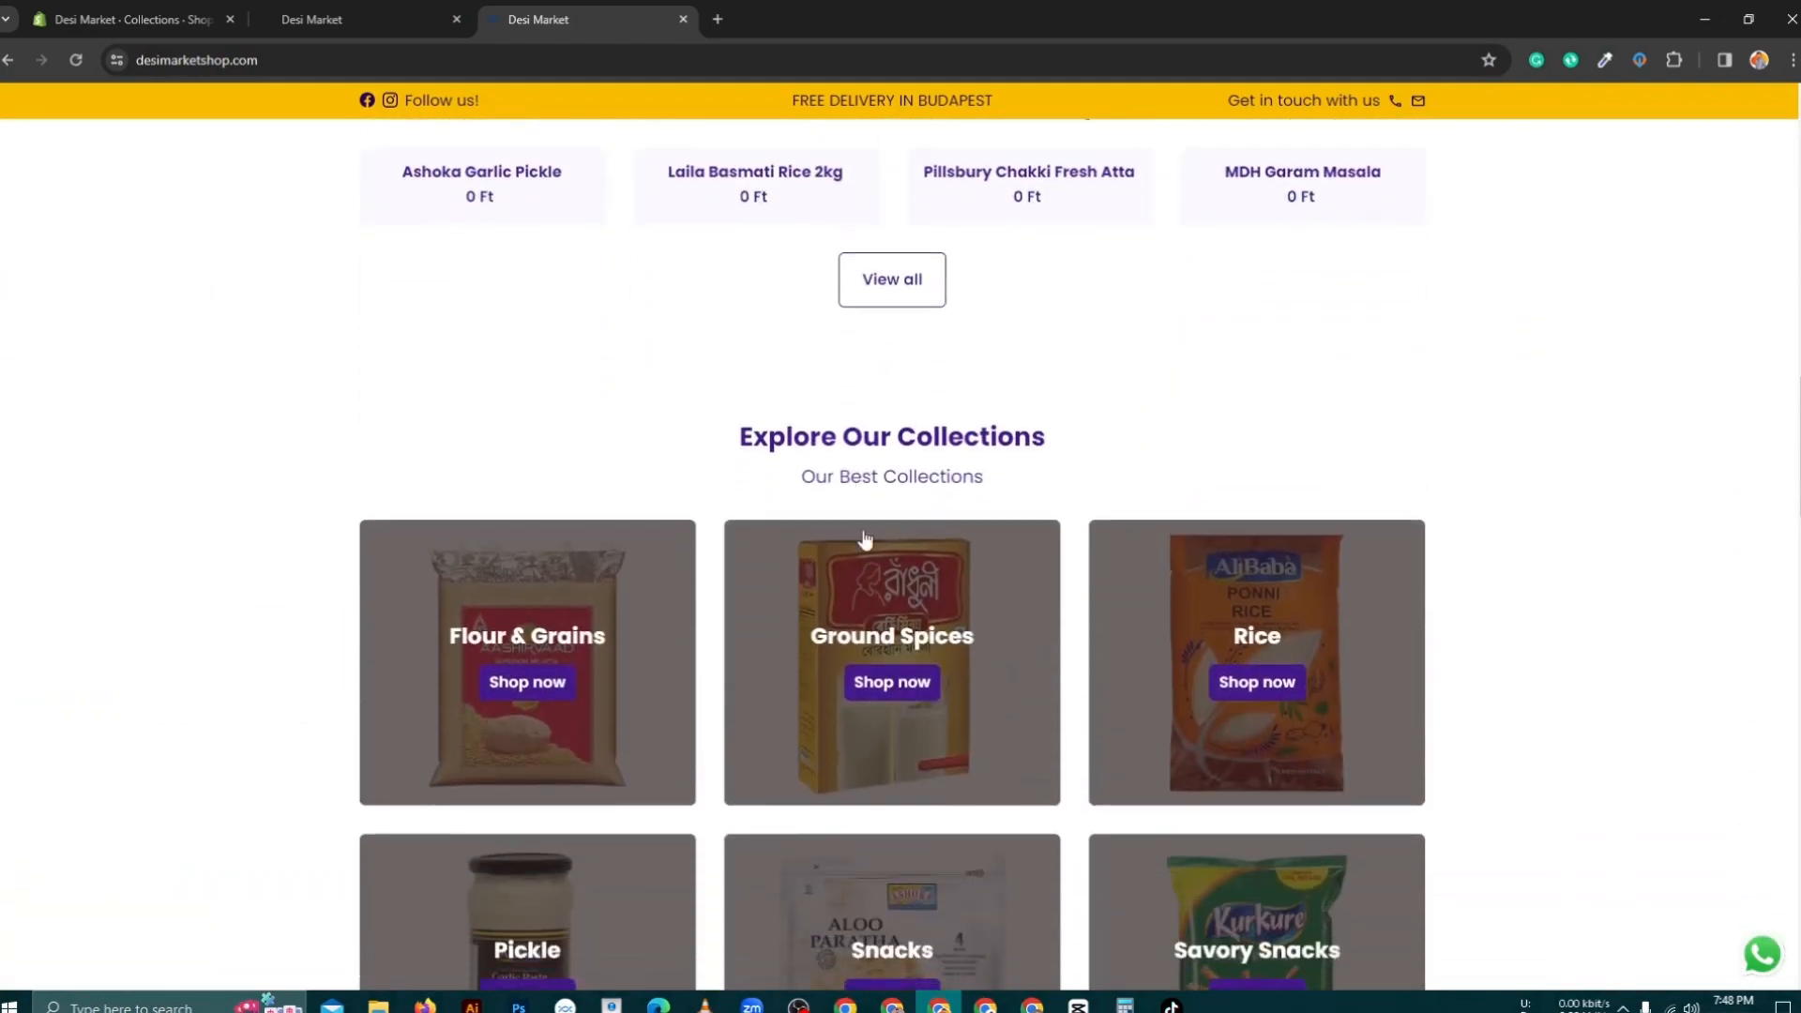
scroll(728, 321, down, 3)
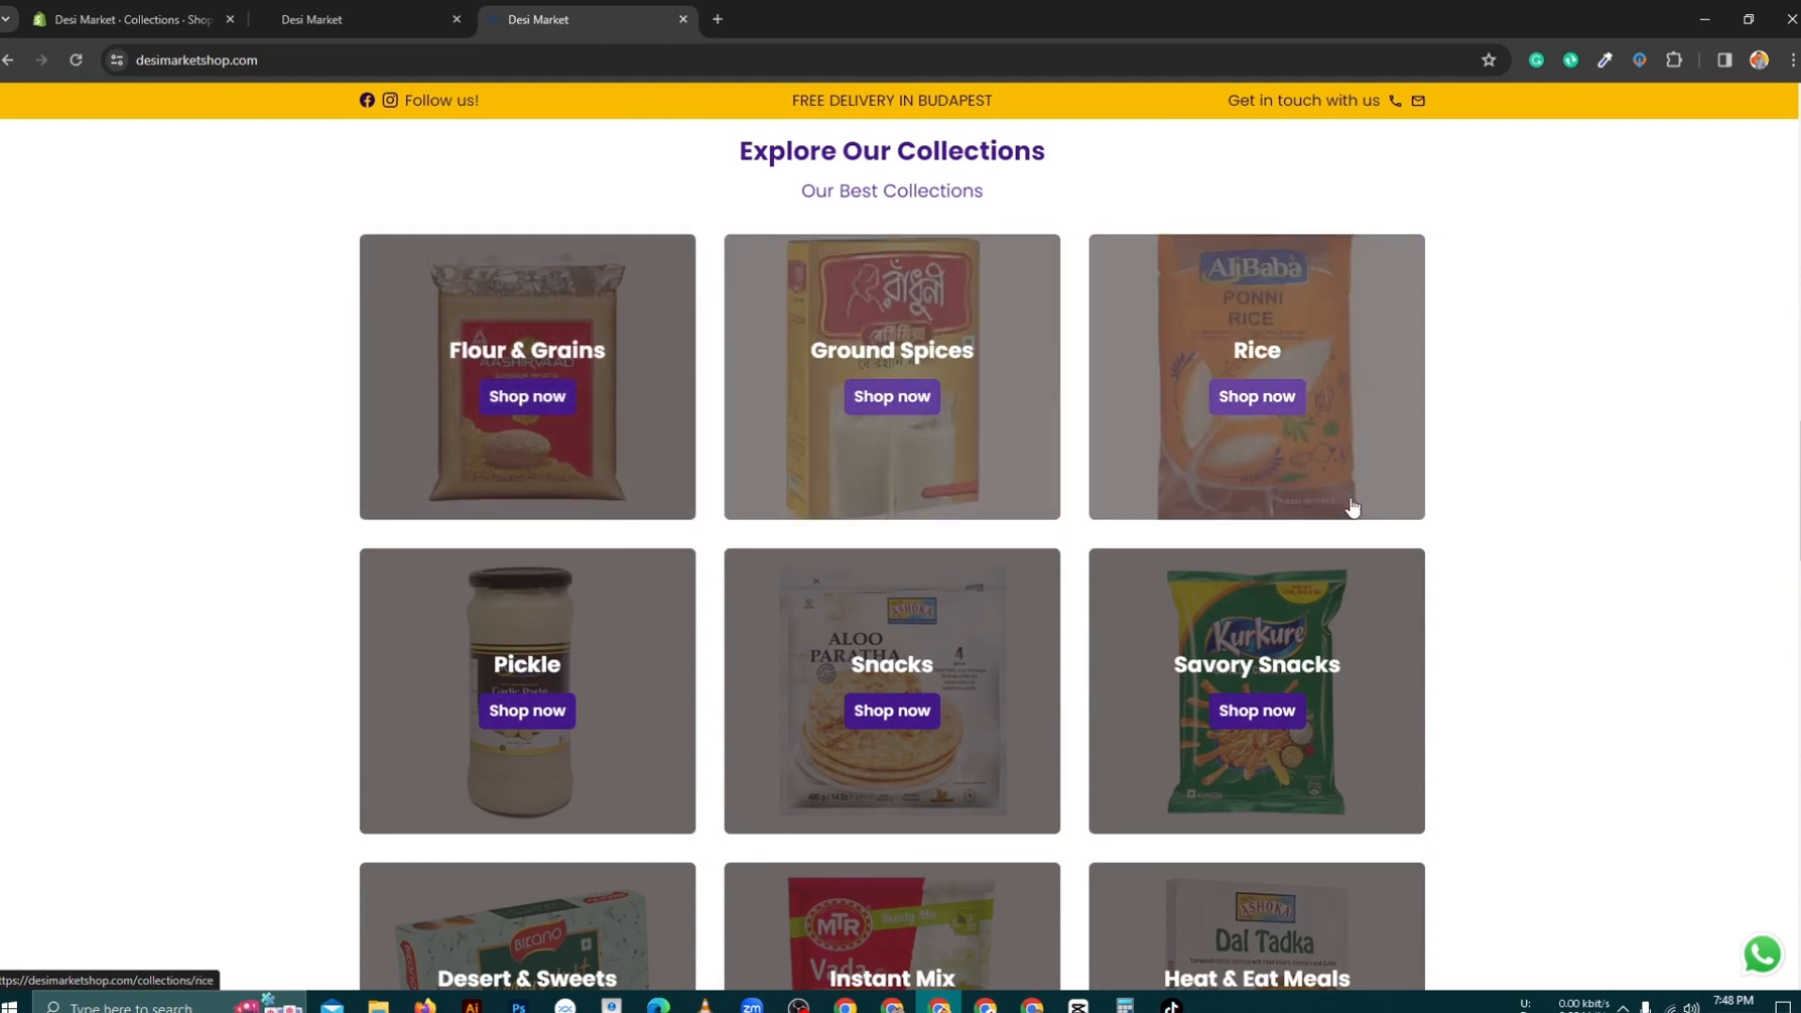
click(157, 11)
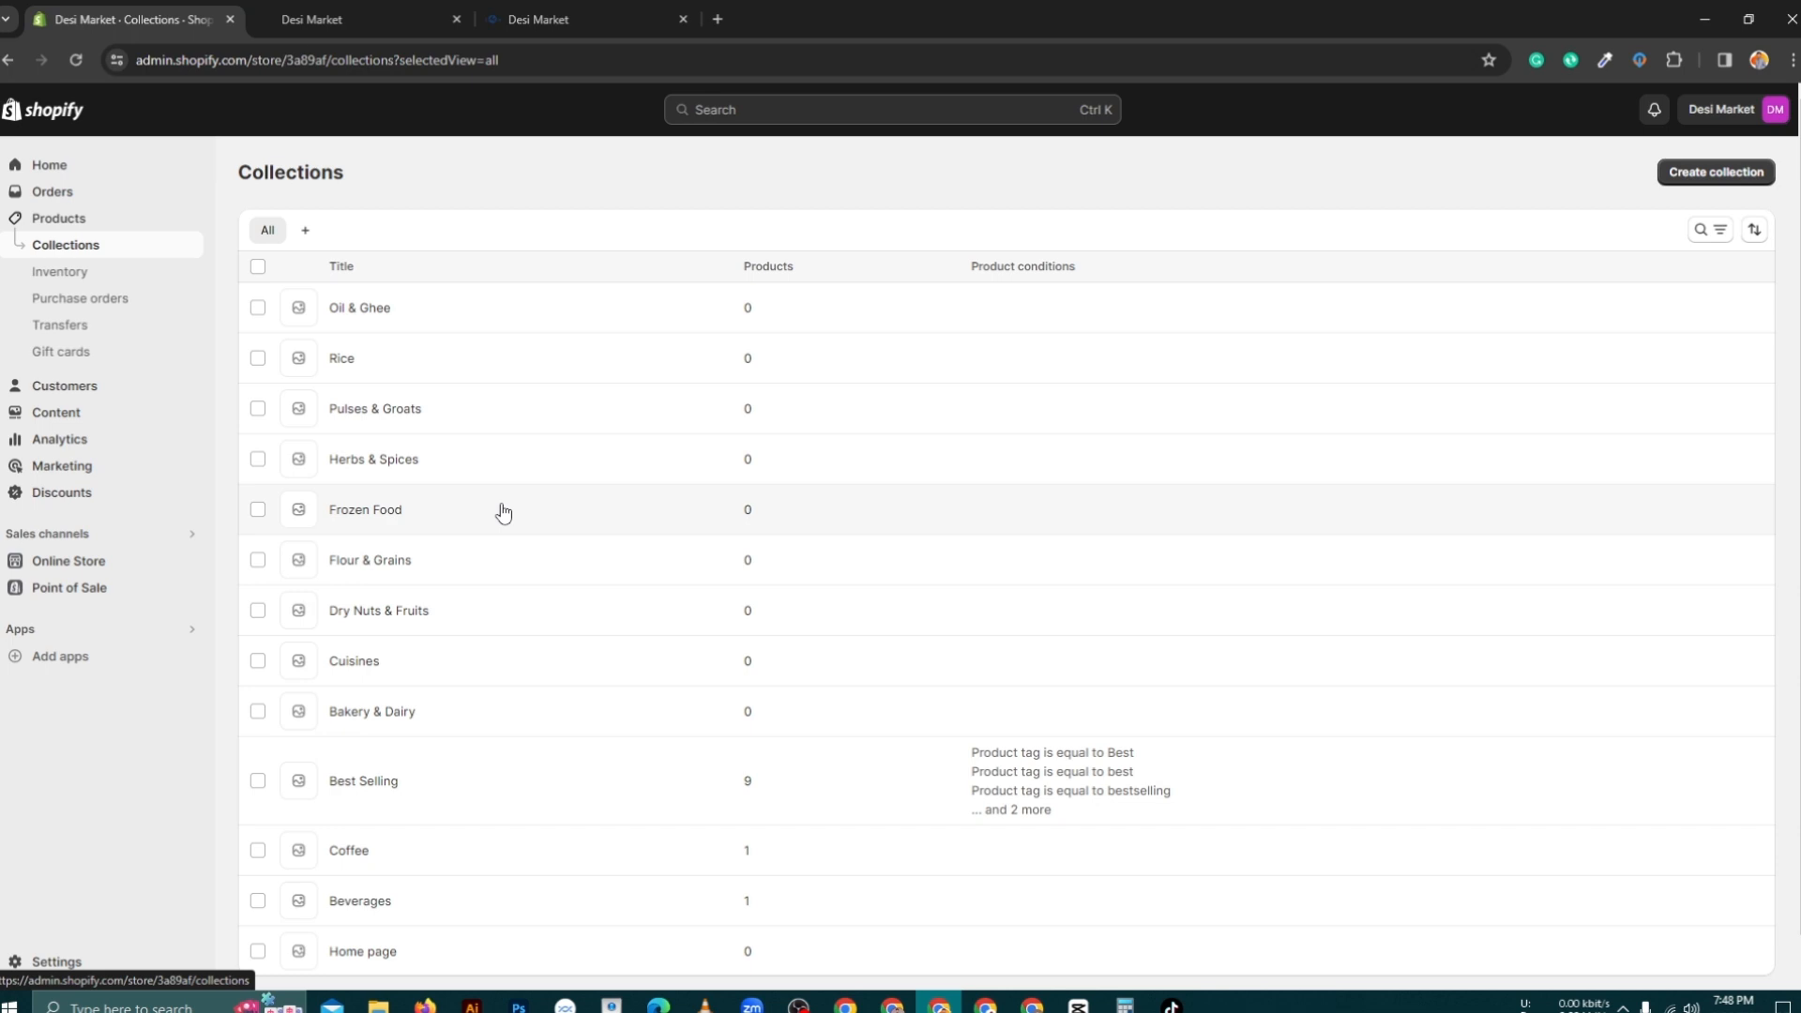
Step: Add the product Ashoka Garlic Pickle to the Beverages collection and save the product
click(94, 223)
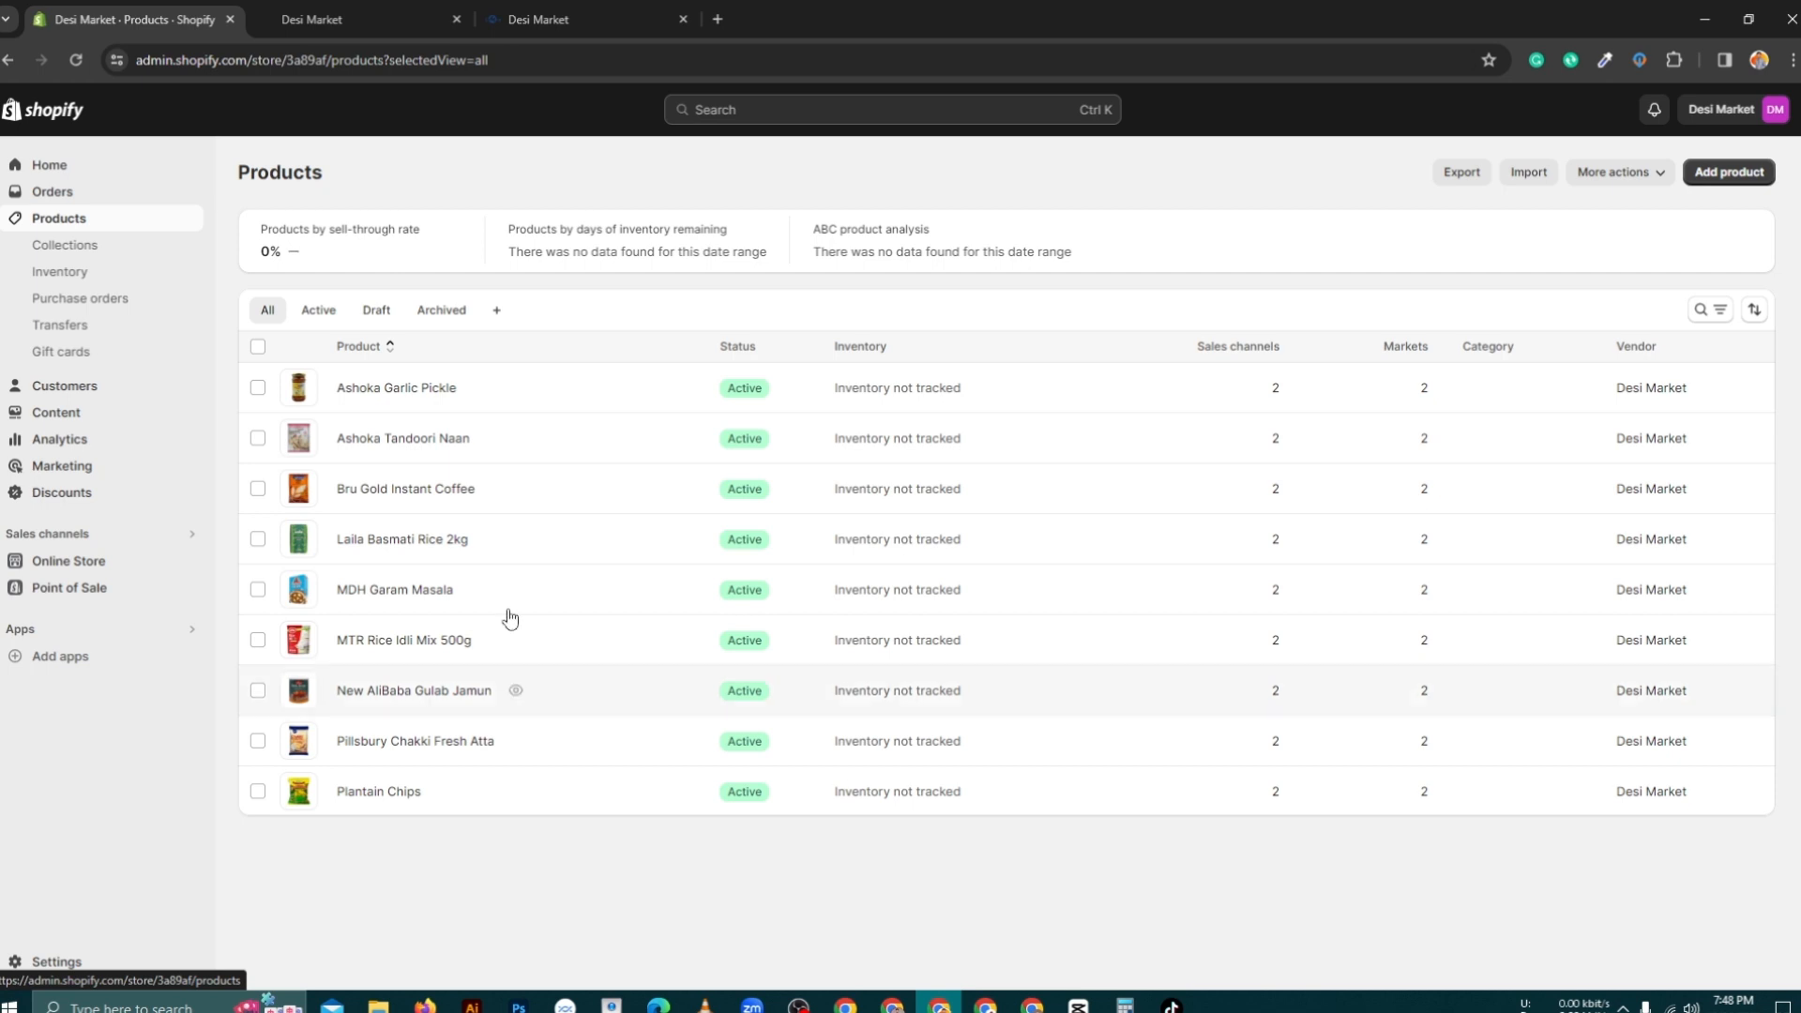
click(381, 394)
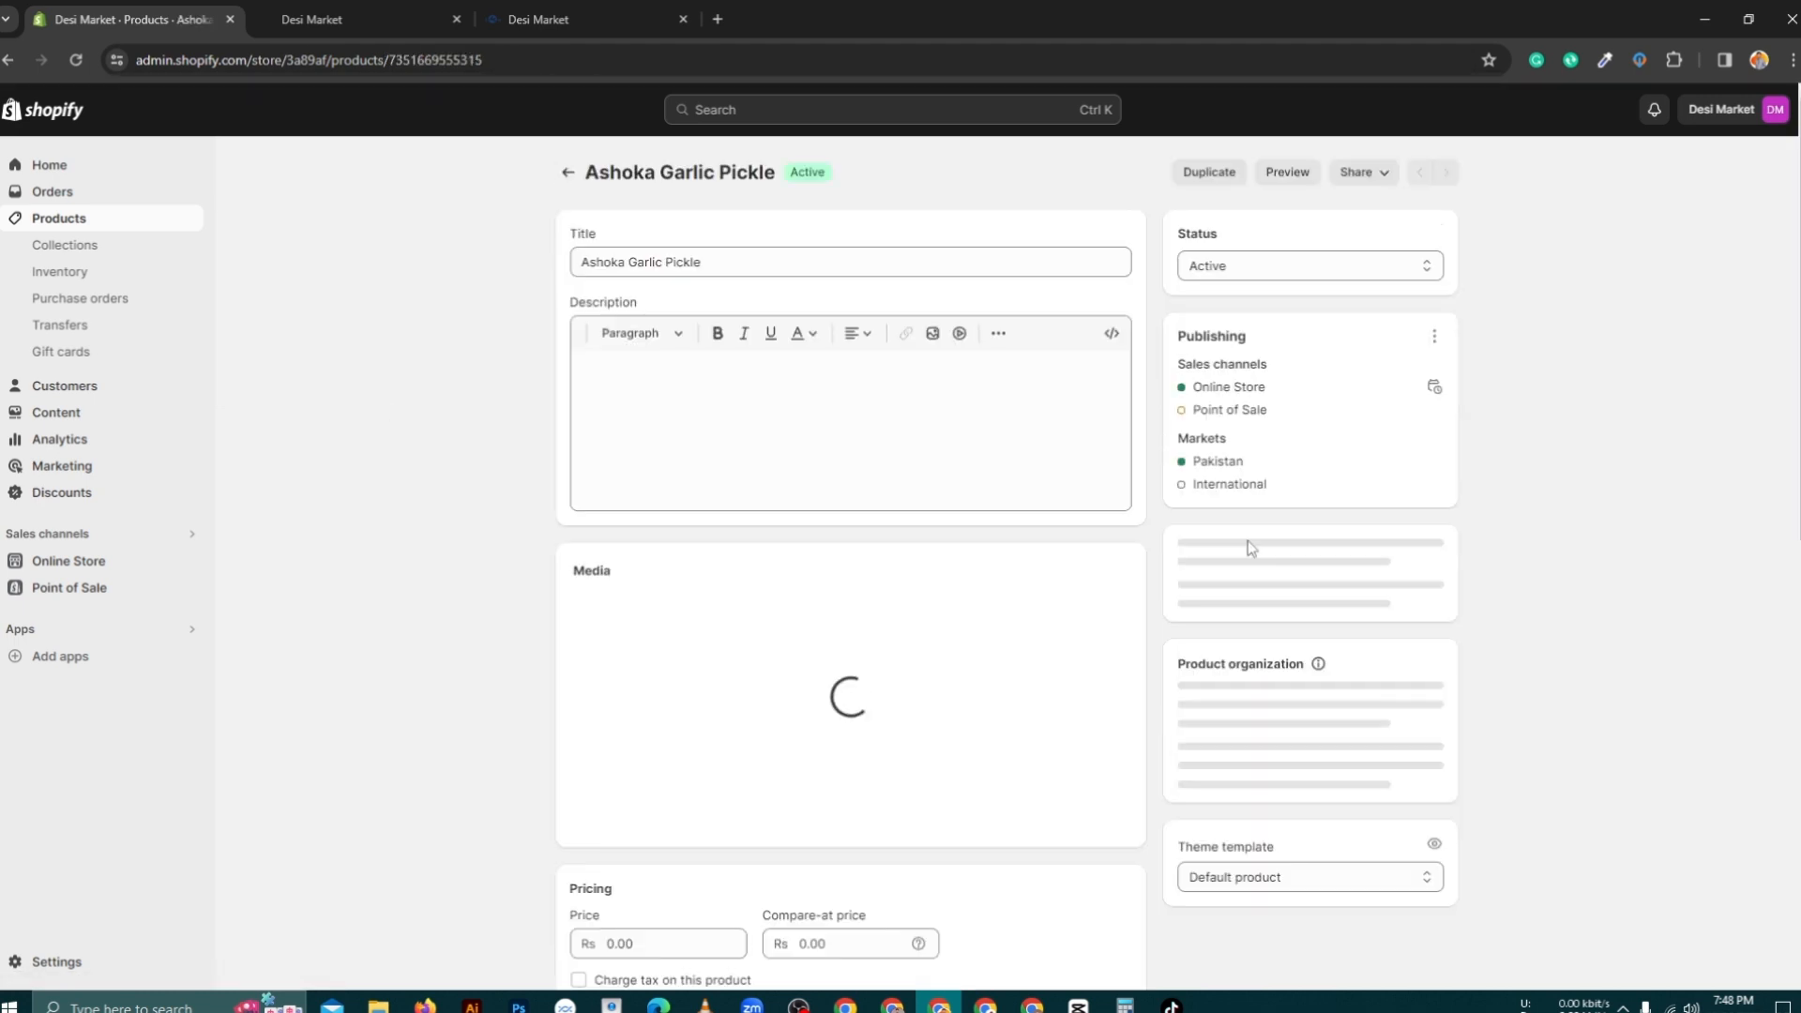
scroll(1258, 570, down, 2)
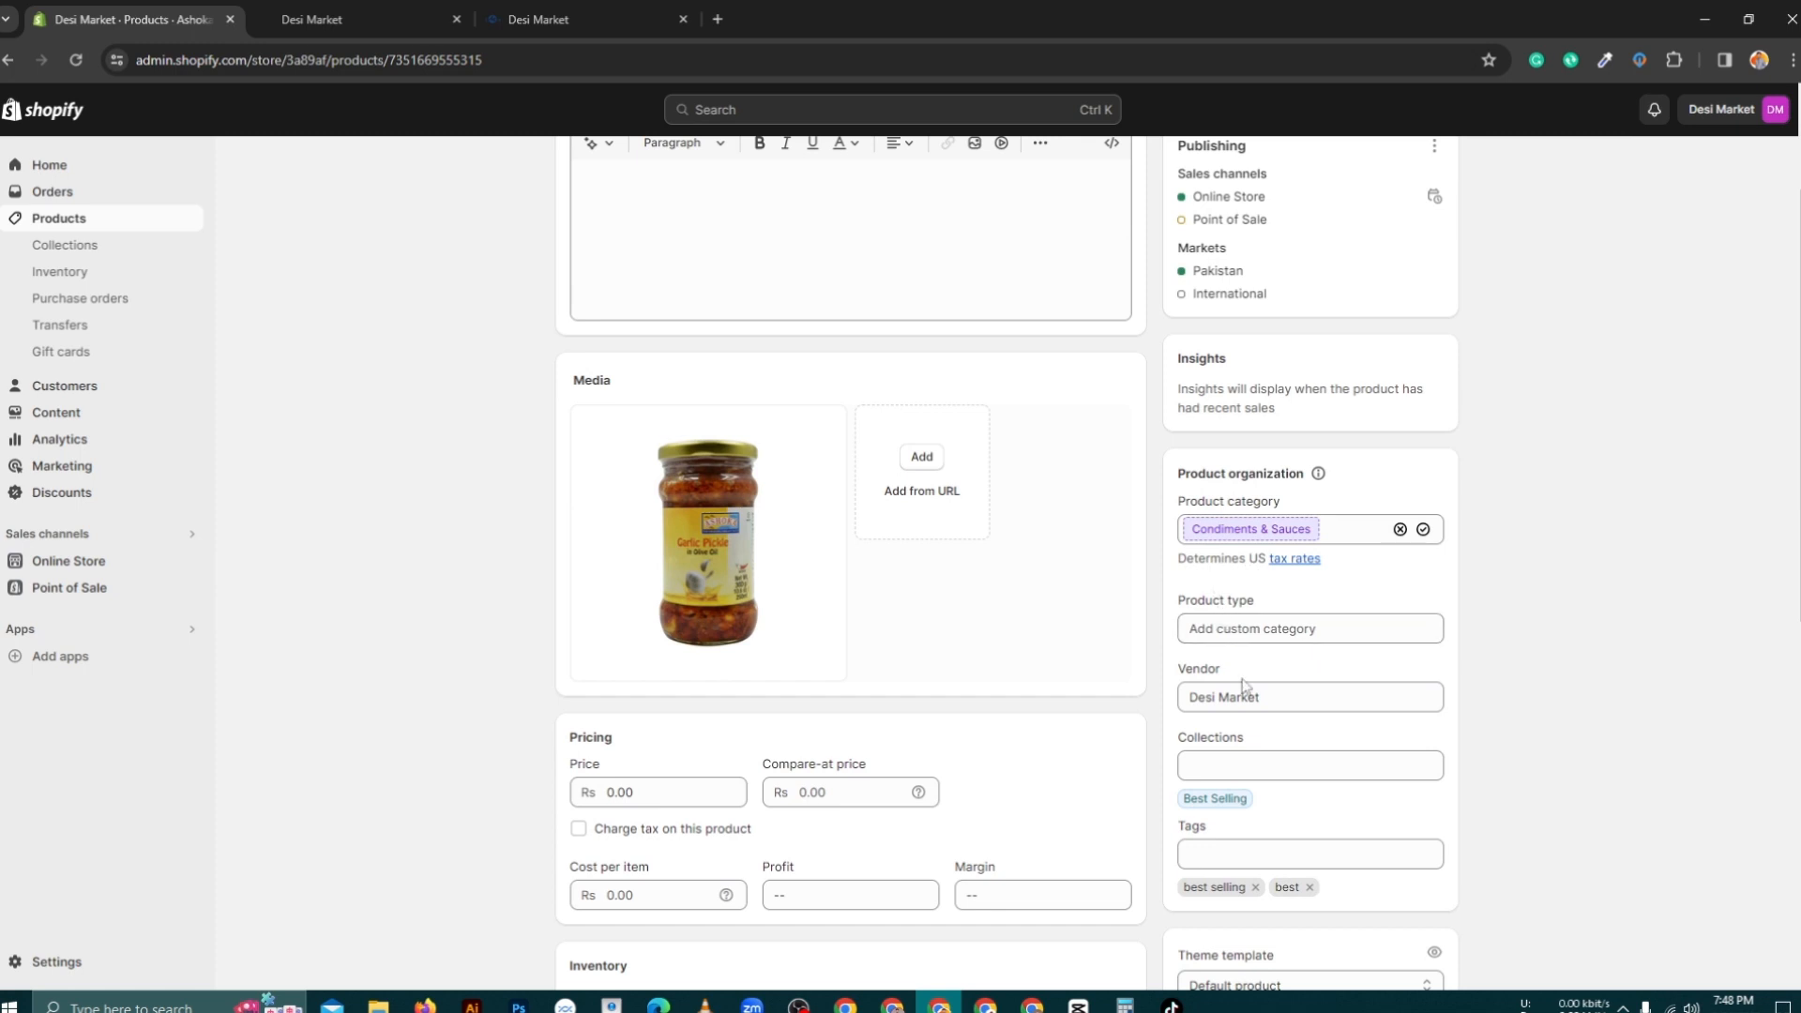
click(1229, 764)
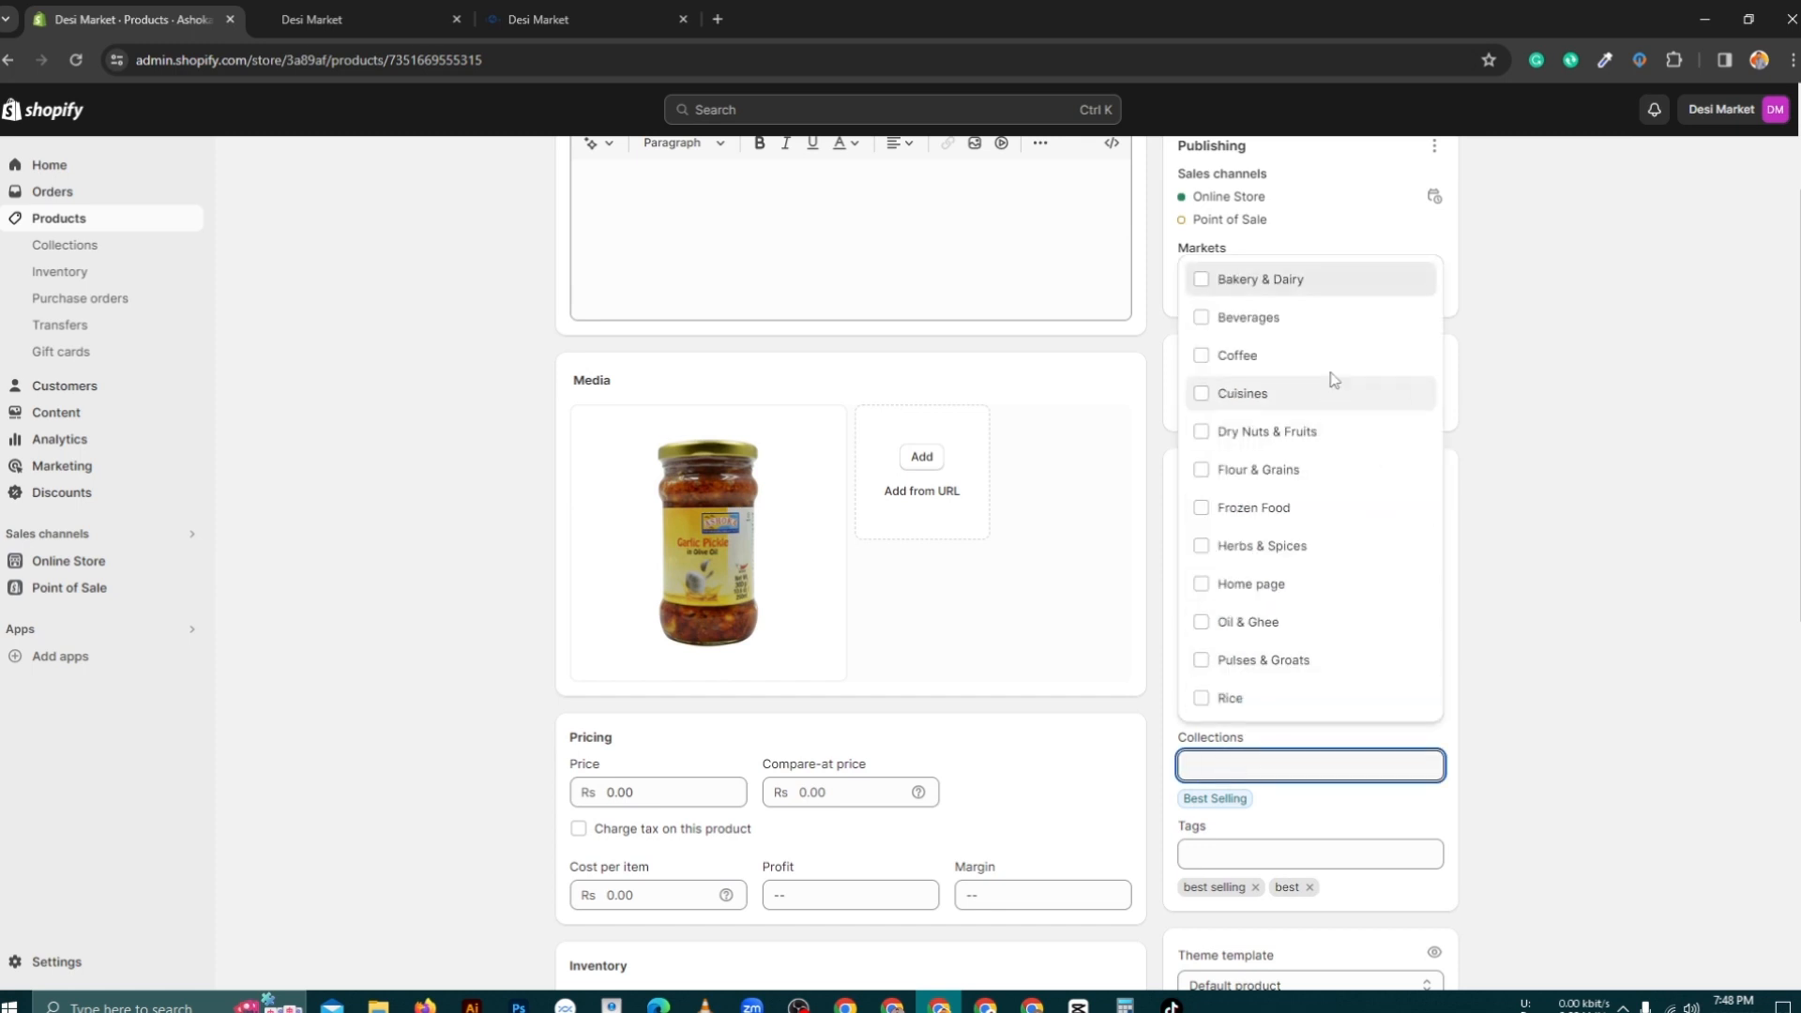
scroll(1314, 361, up, 2)
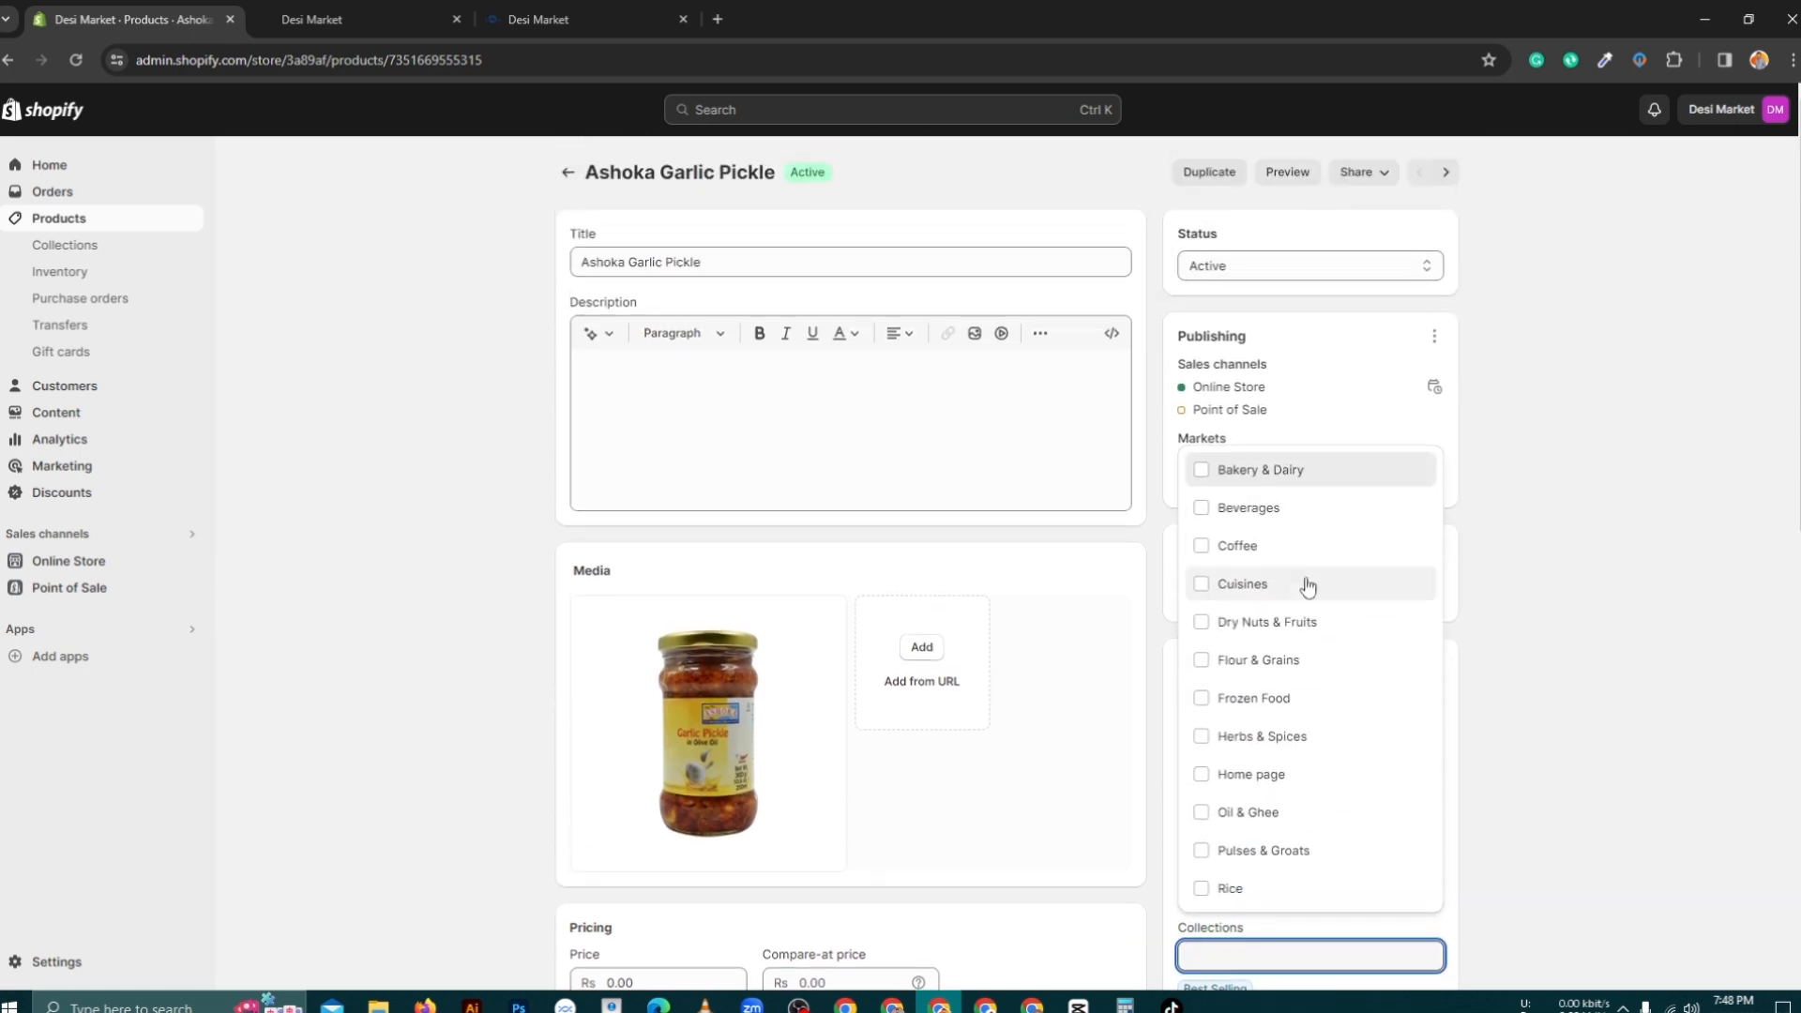
click(1202, 512)
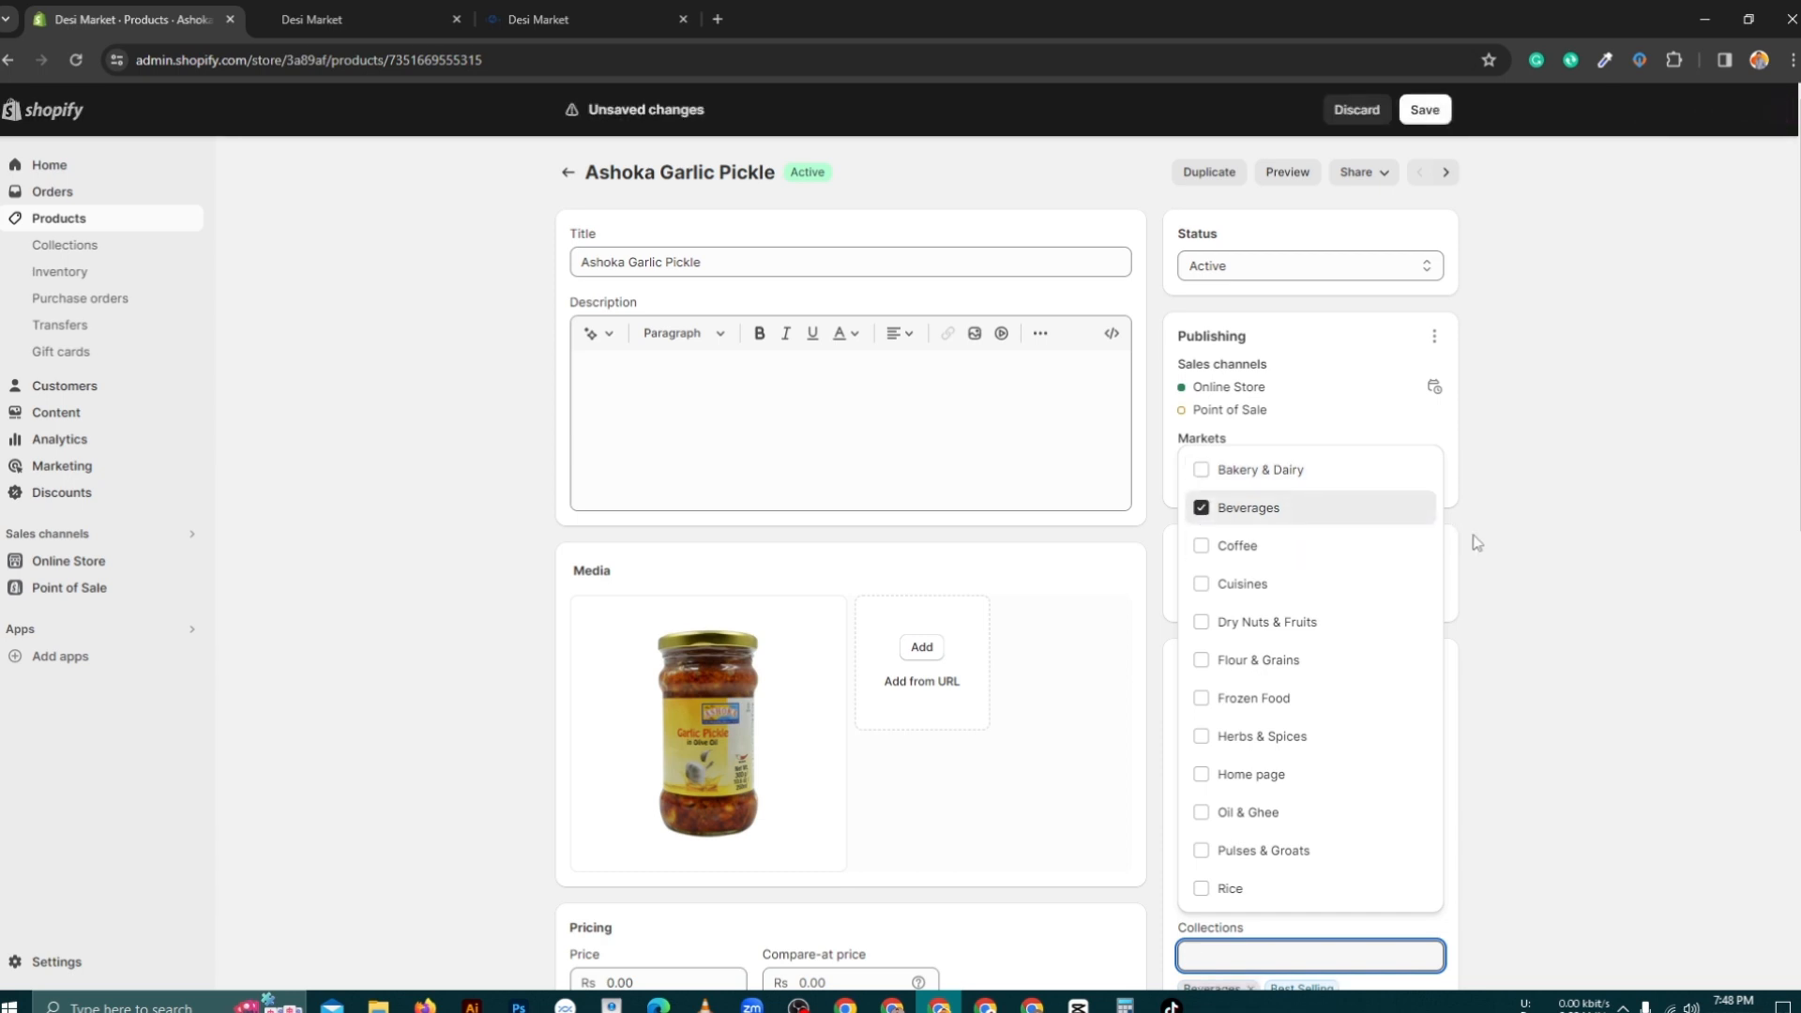
click(1425, 109)
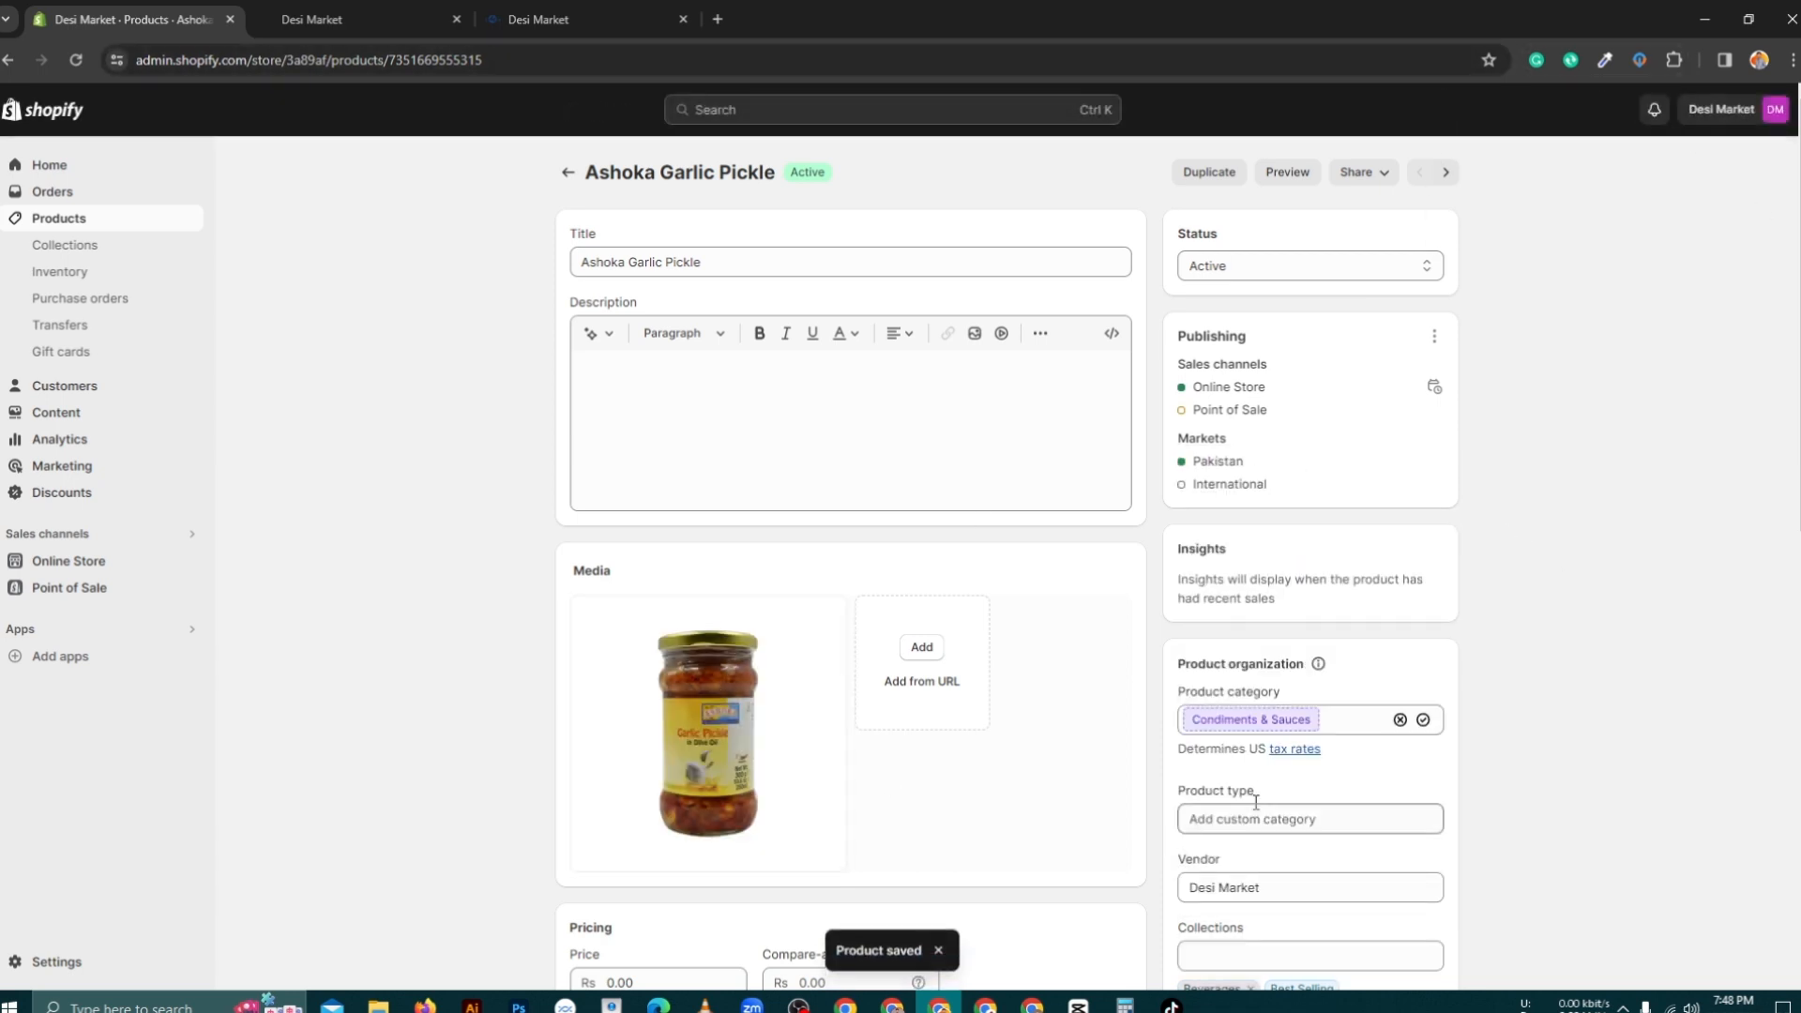
scroll(1590, 555, down, 3)
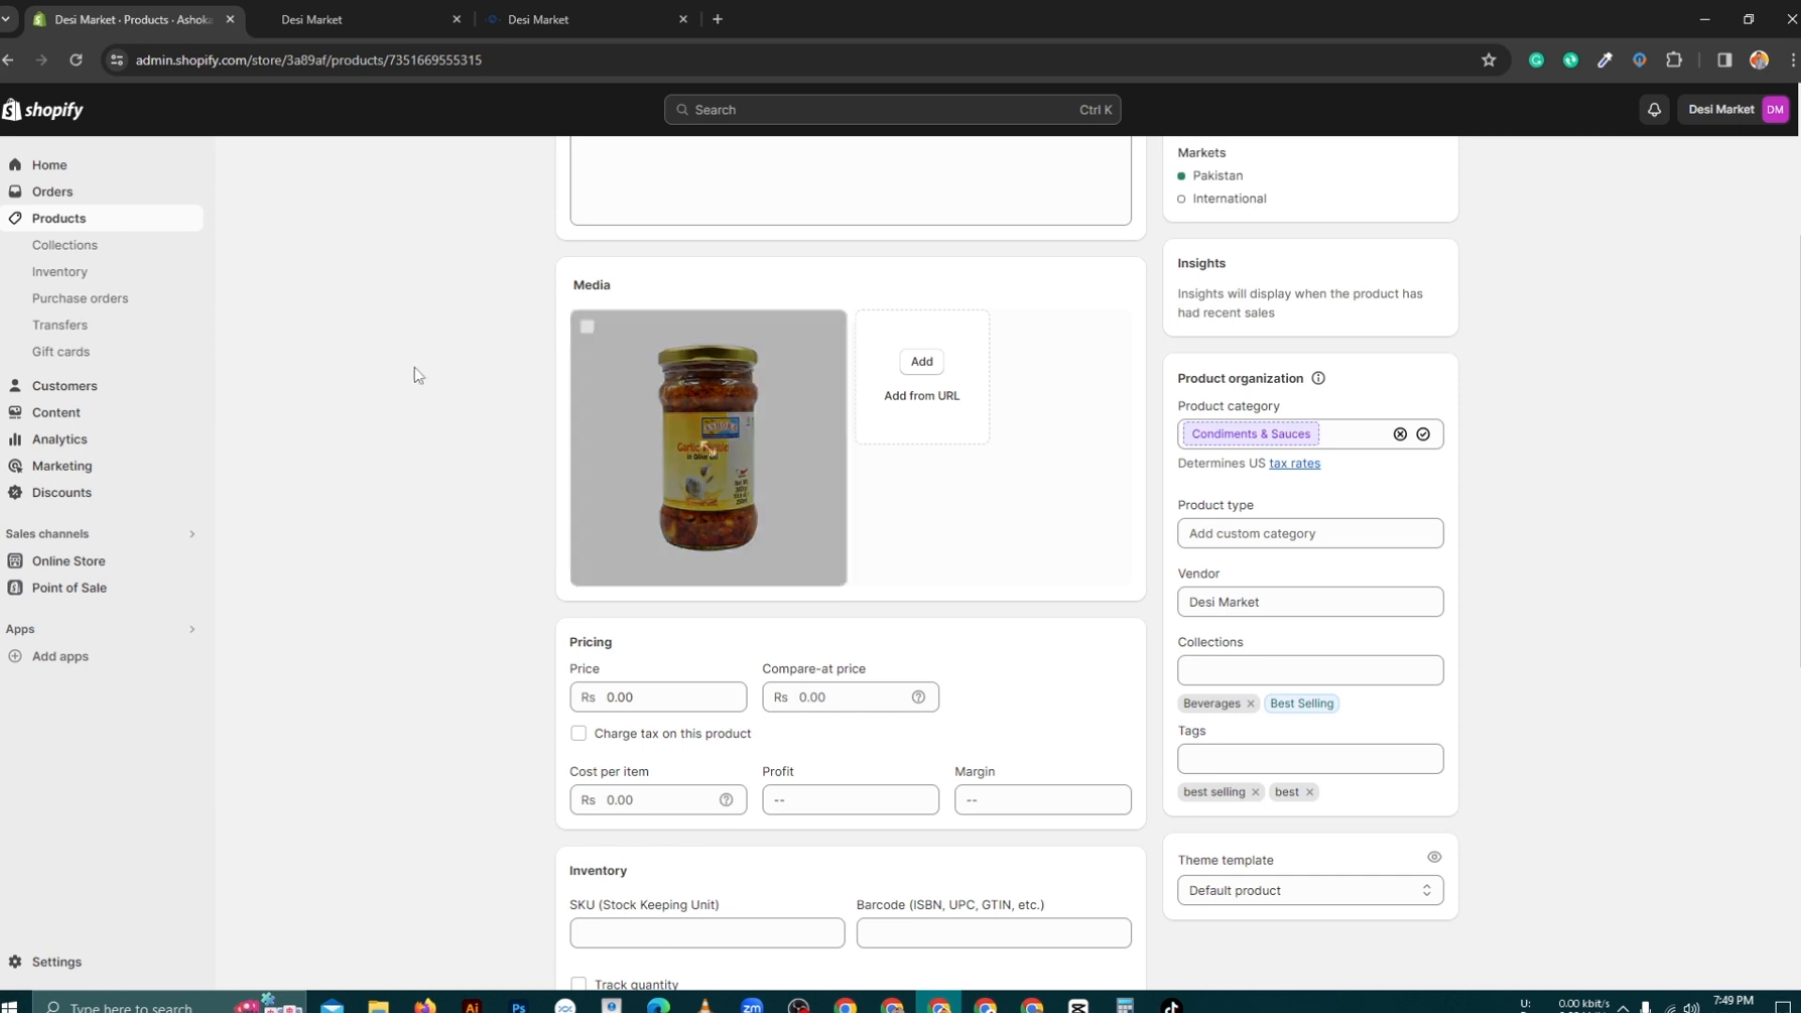
Step: Add the product Ashoka Tandoori Naan to the Coffee collection and save the product
click(79, 230)
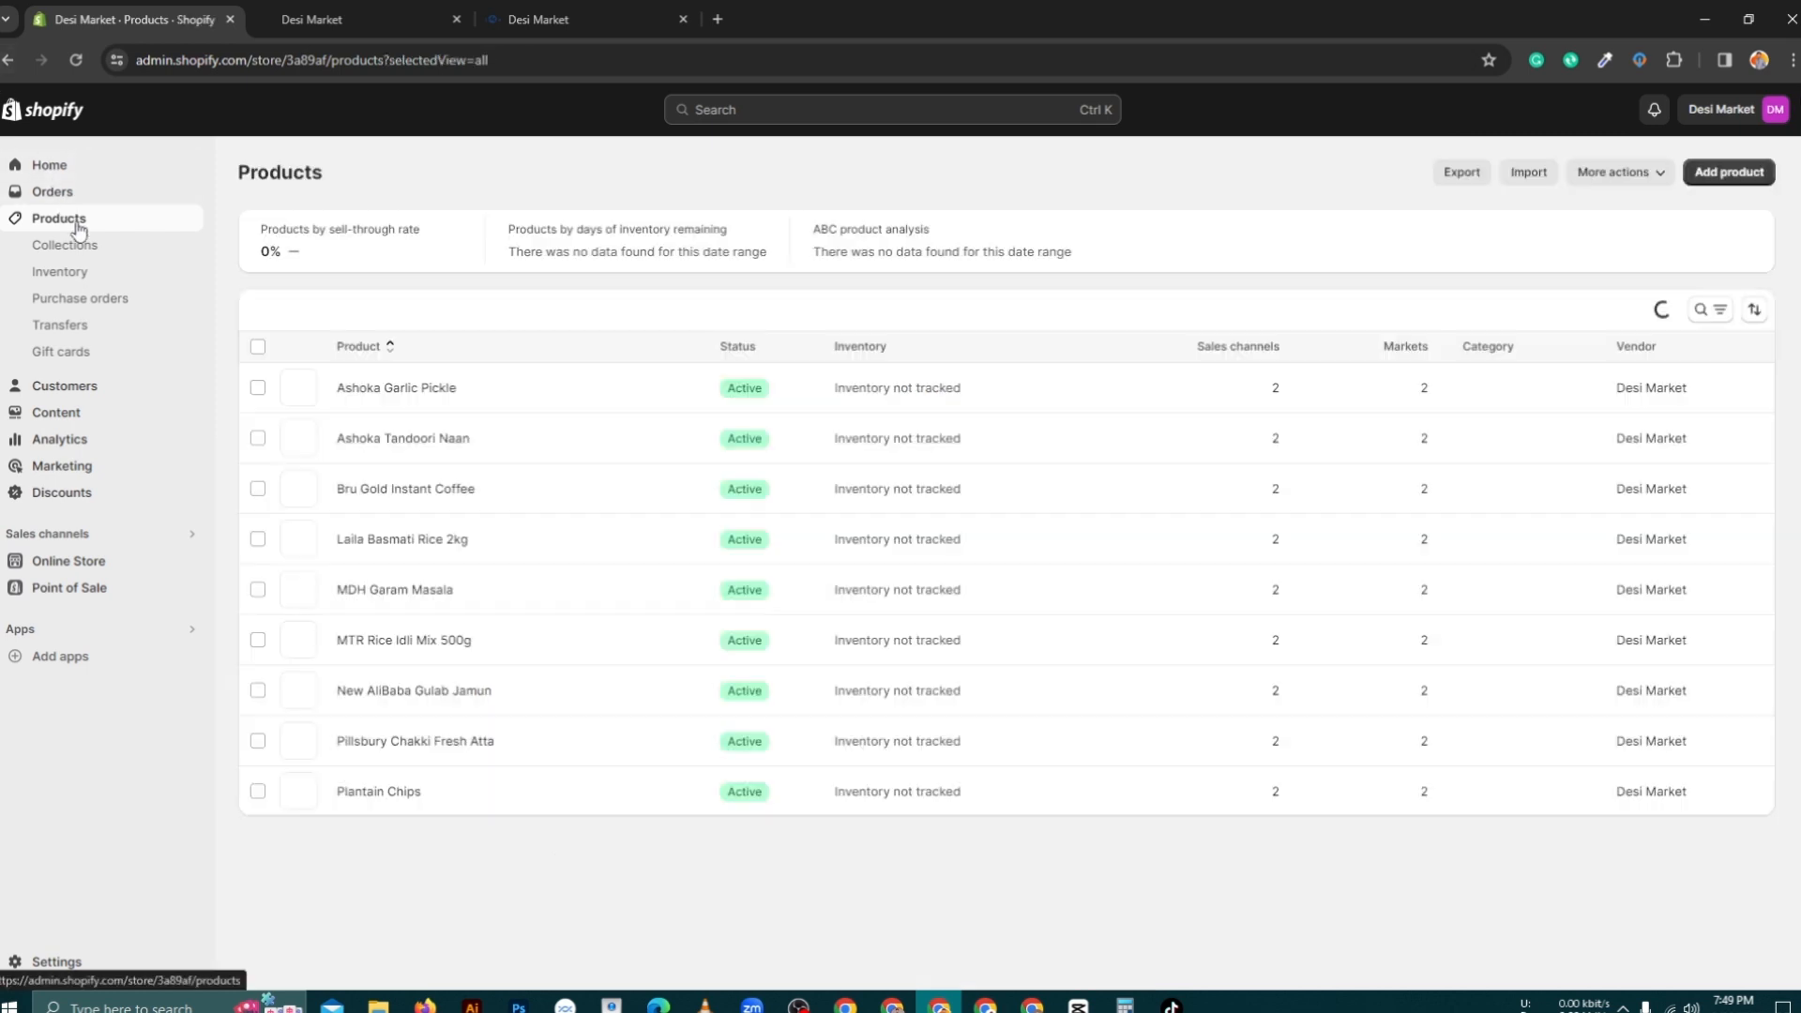
click(374, 441)
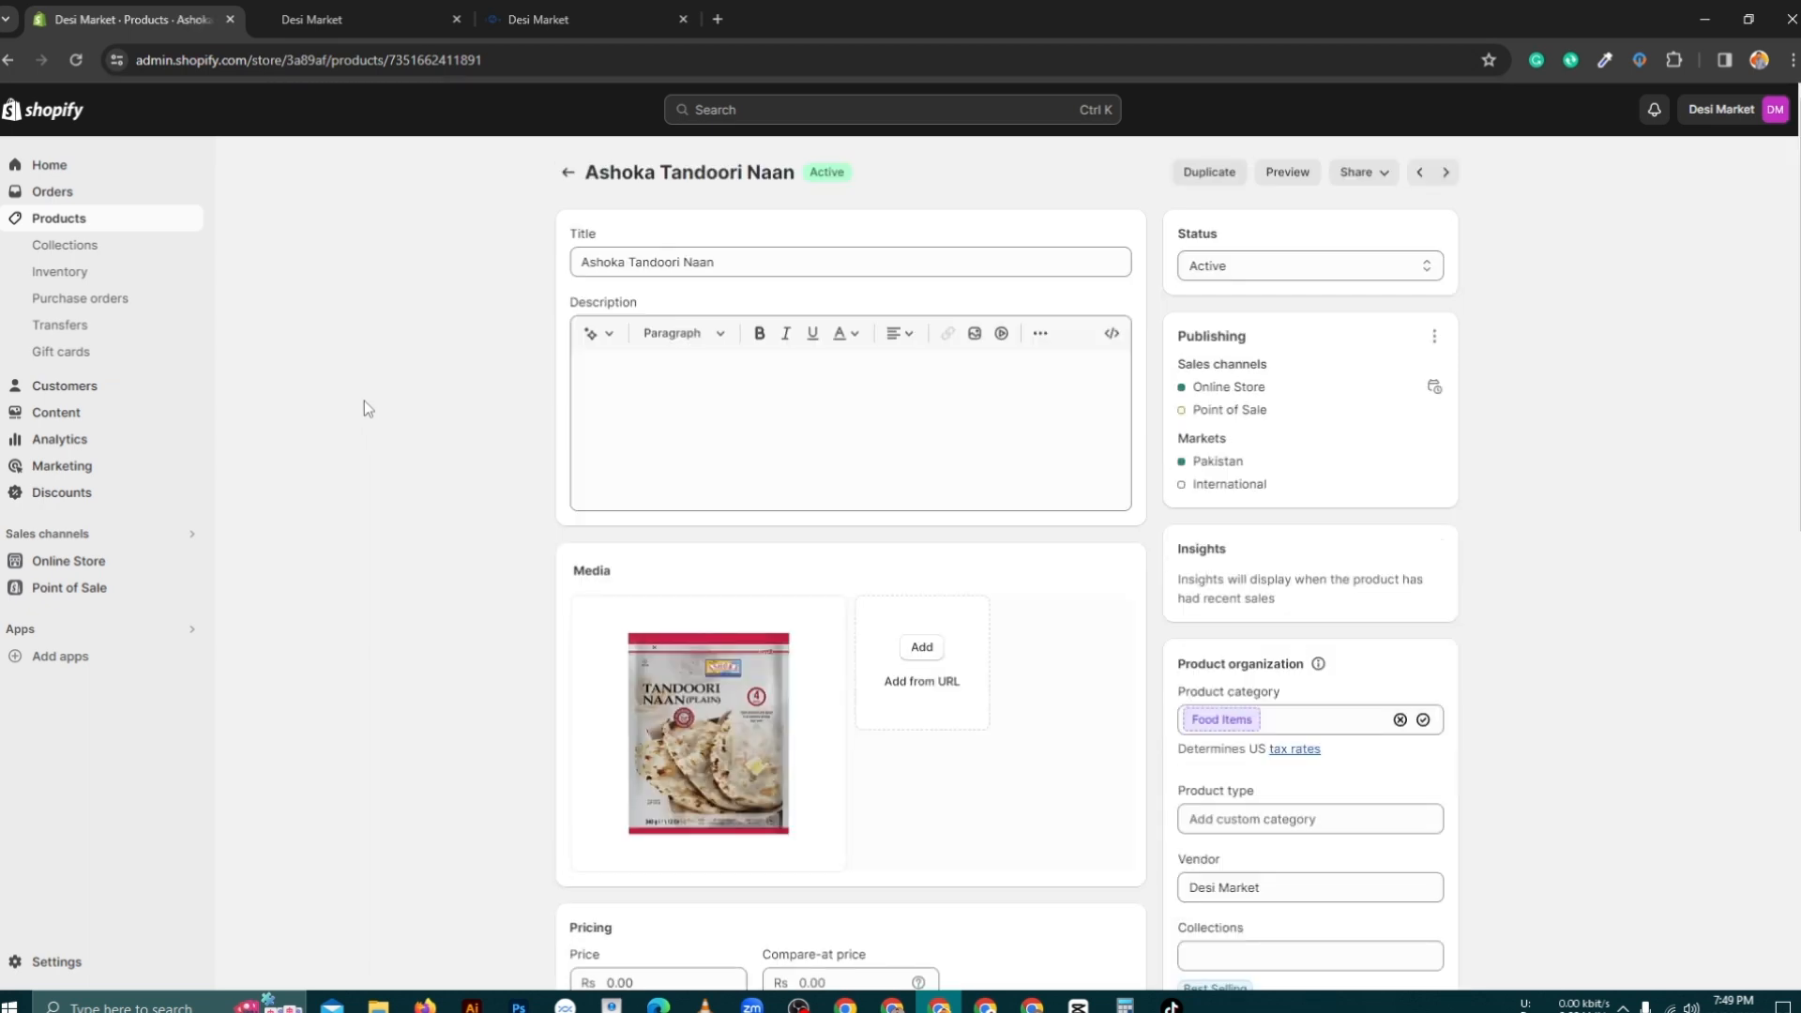
scroll(364, 401, down, 3)
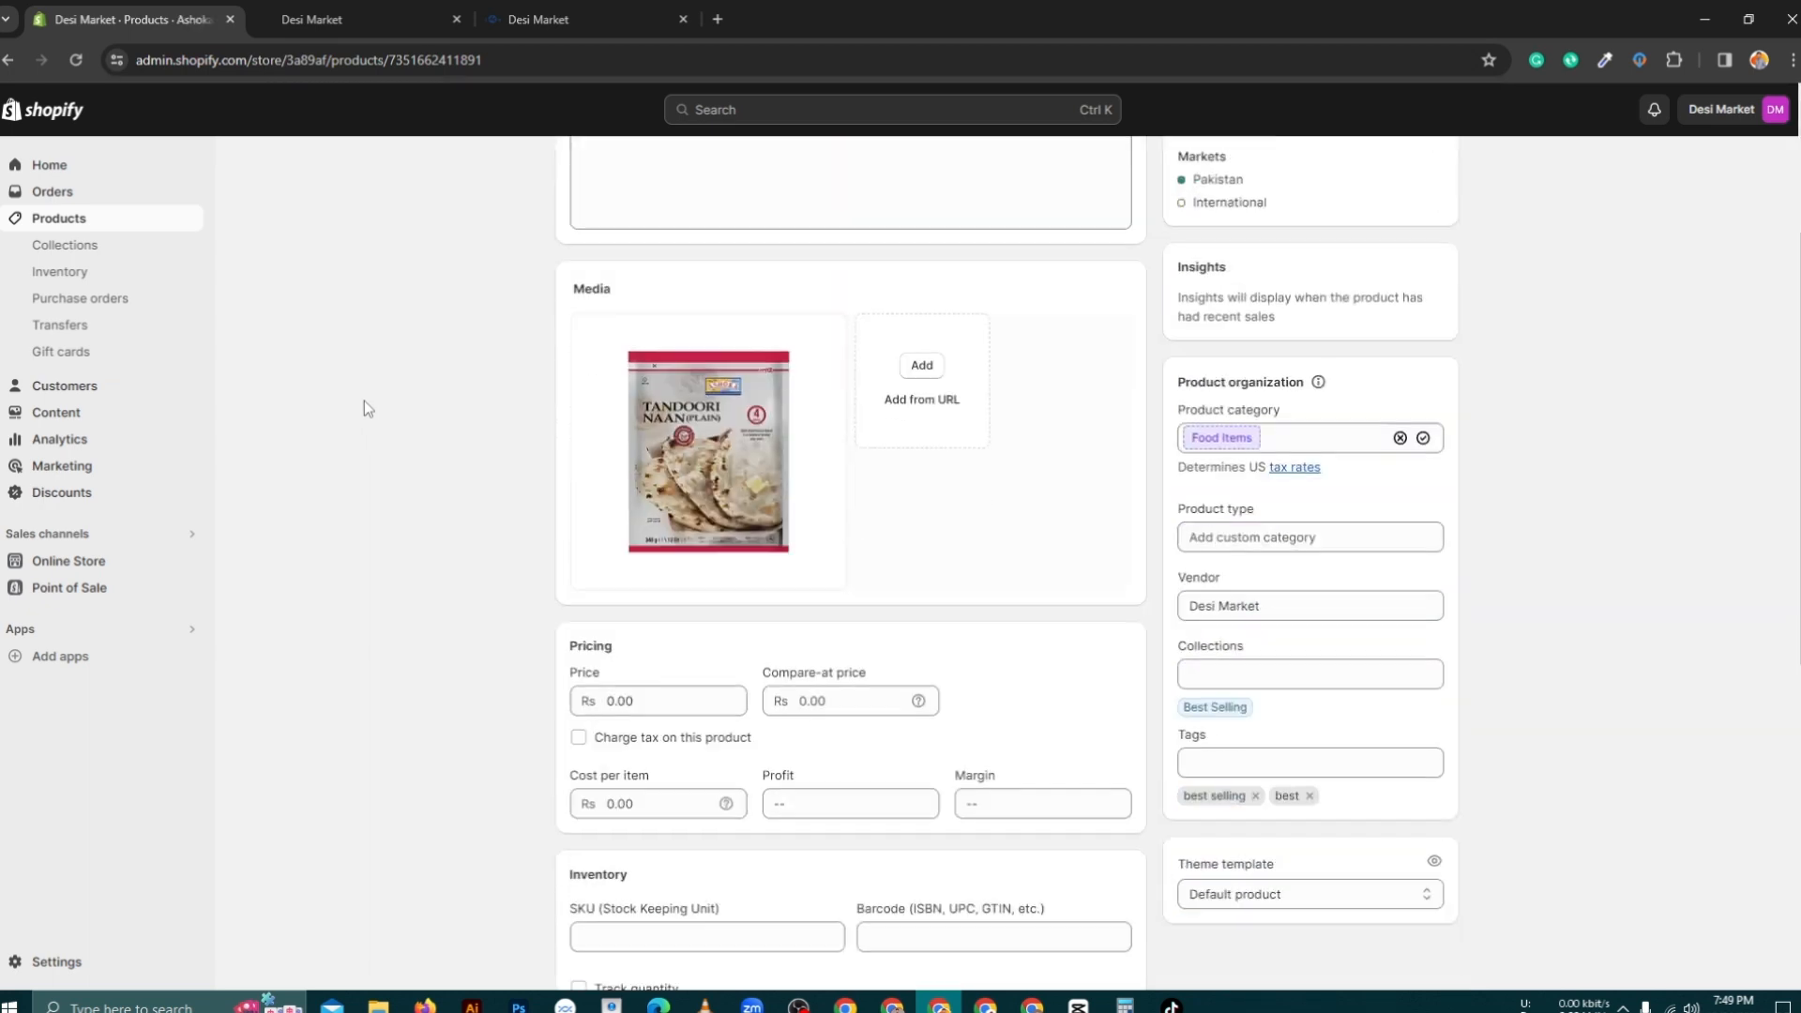
click(1308, 670)
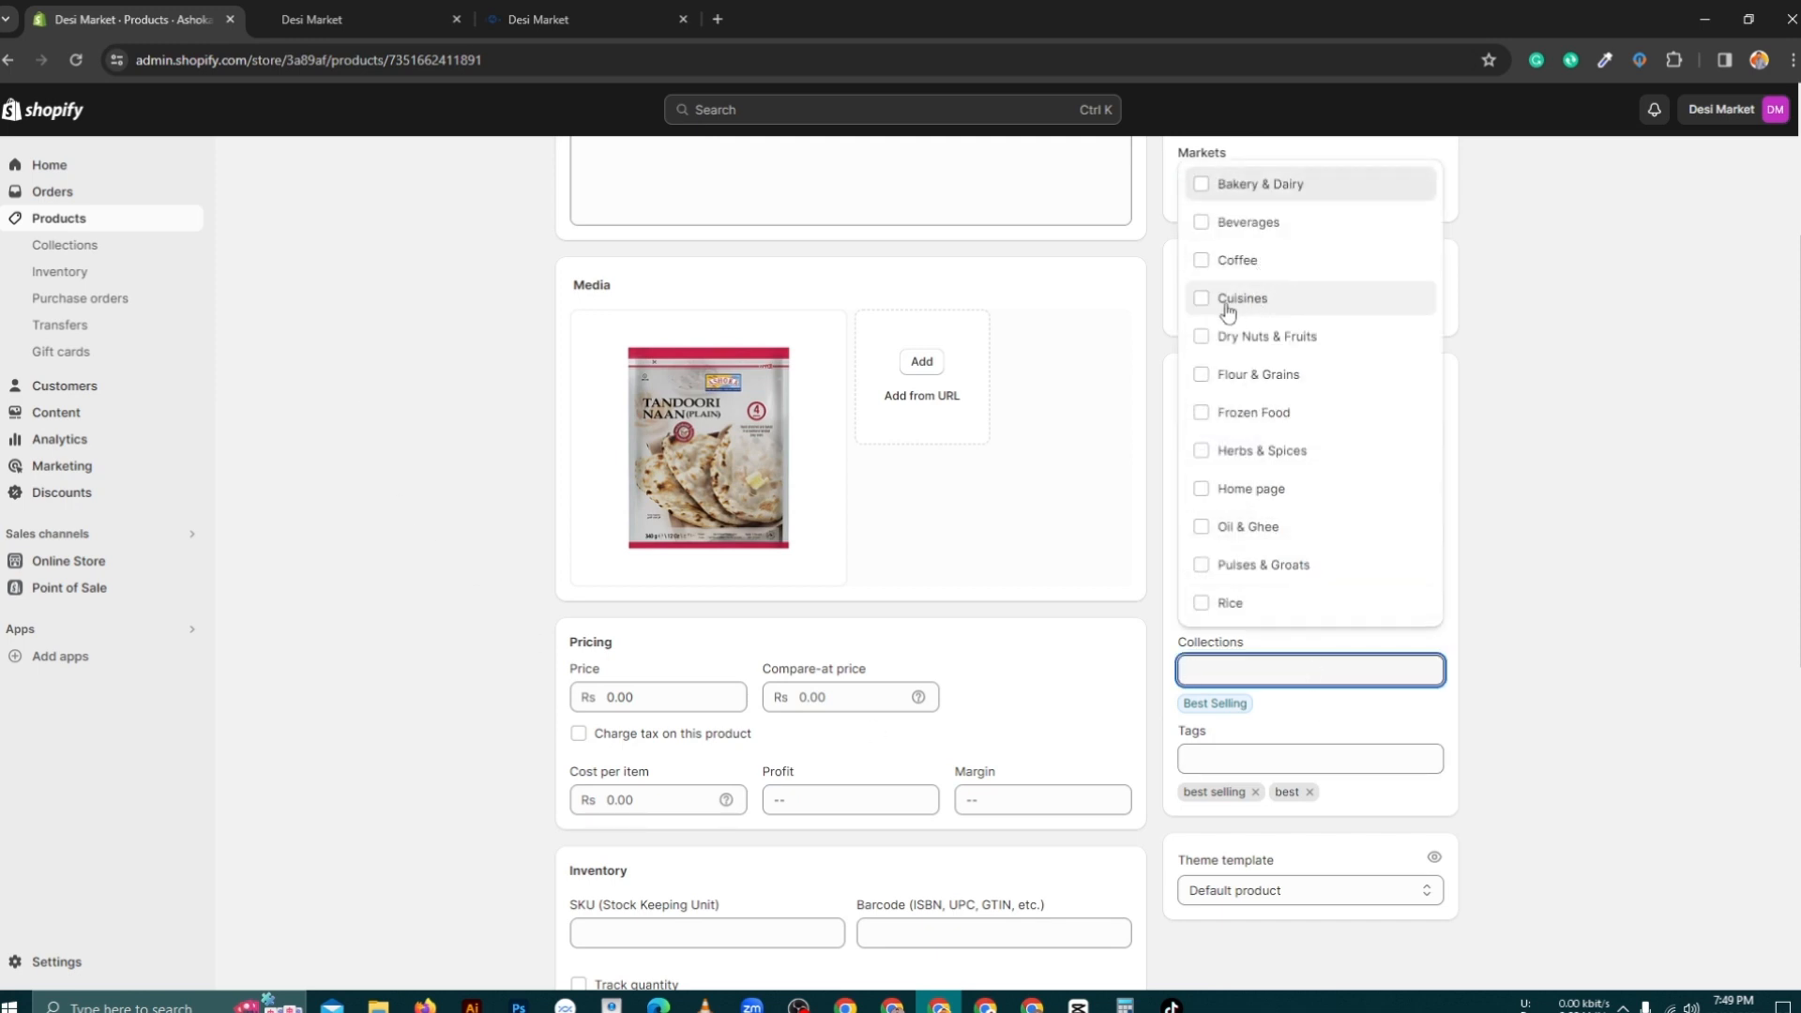
click(1201, 260)
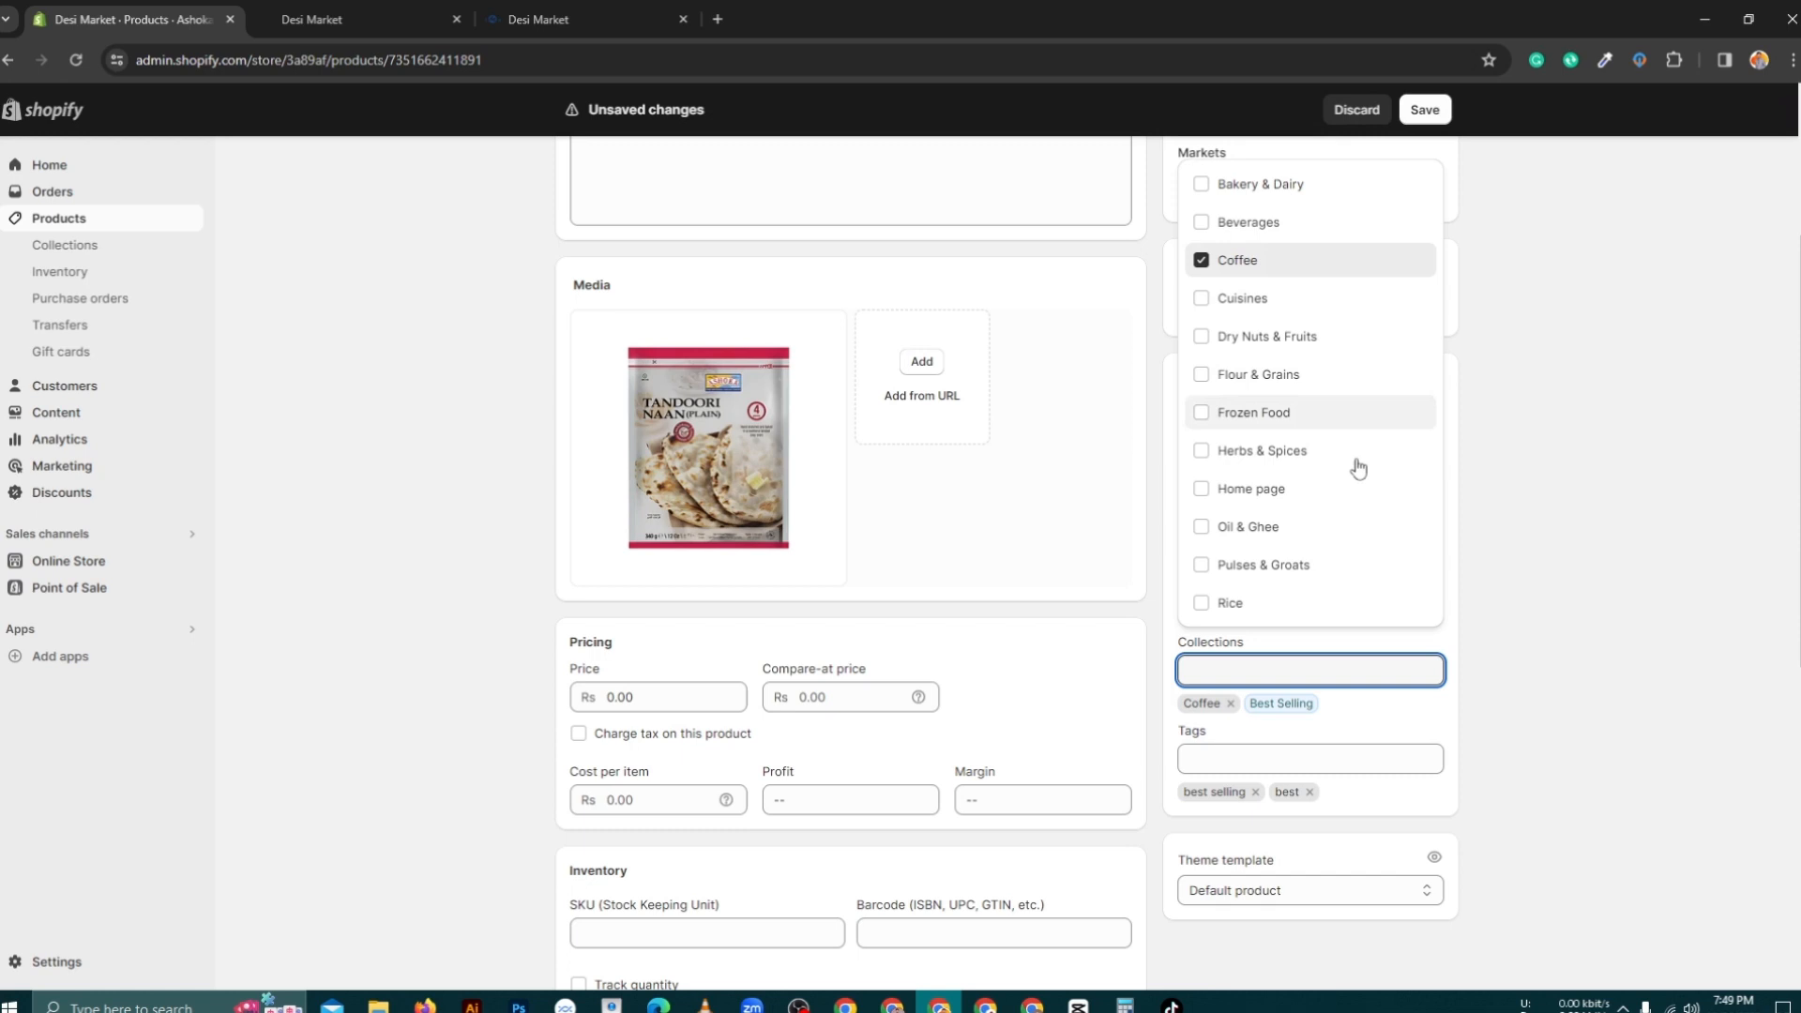
click(1424, 110)
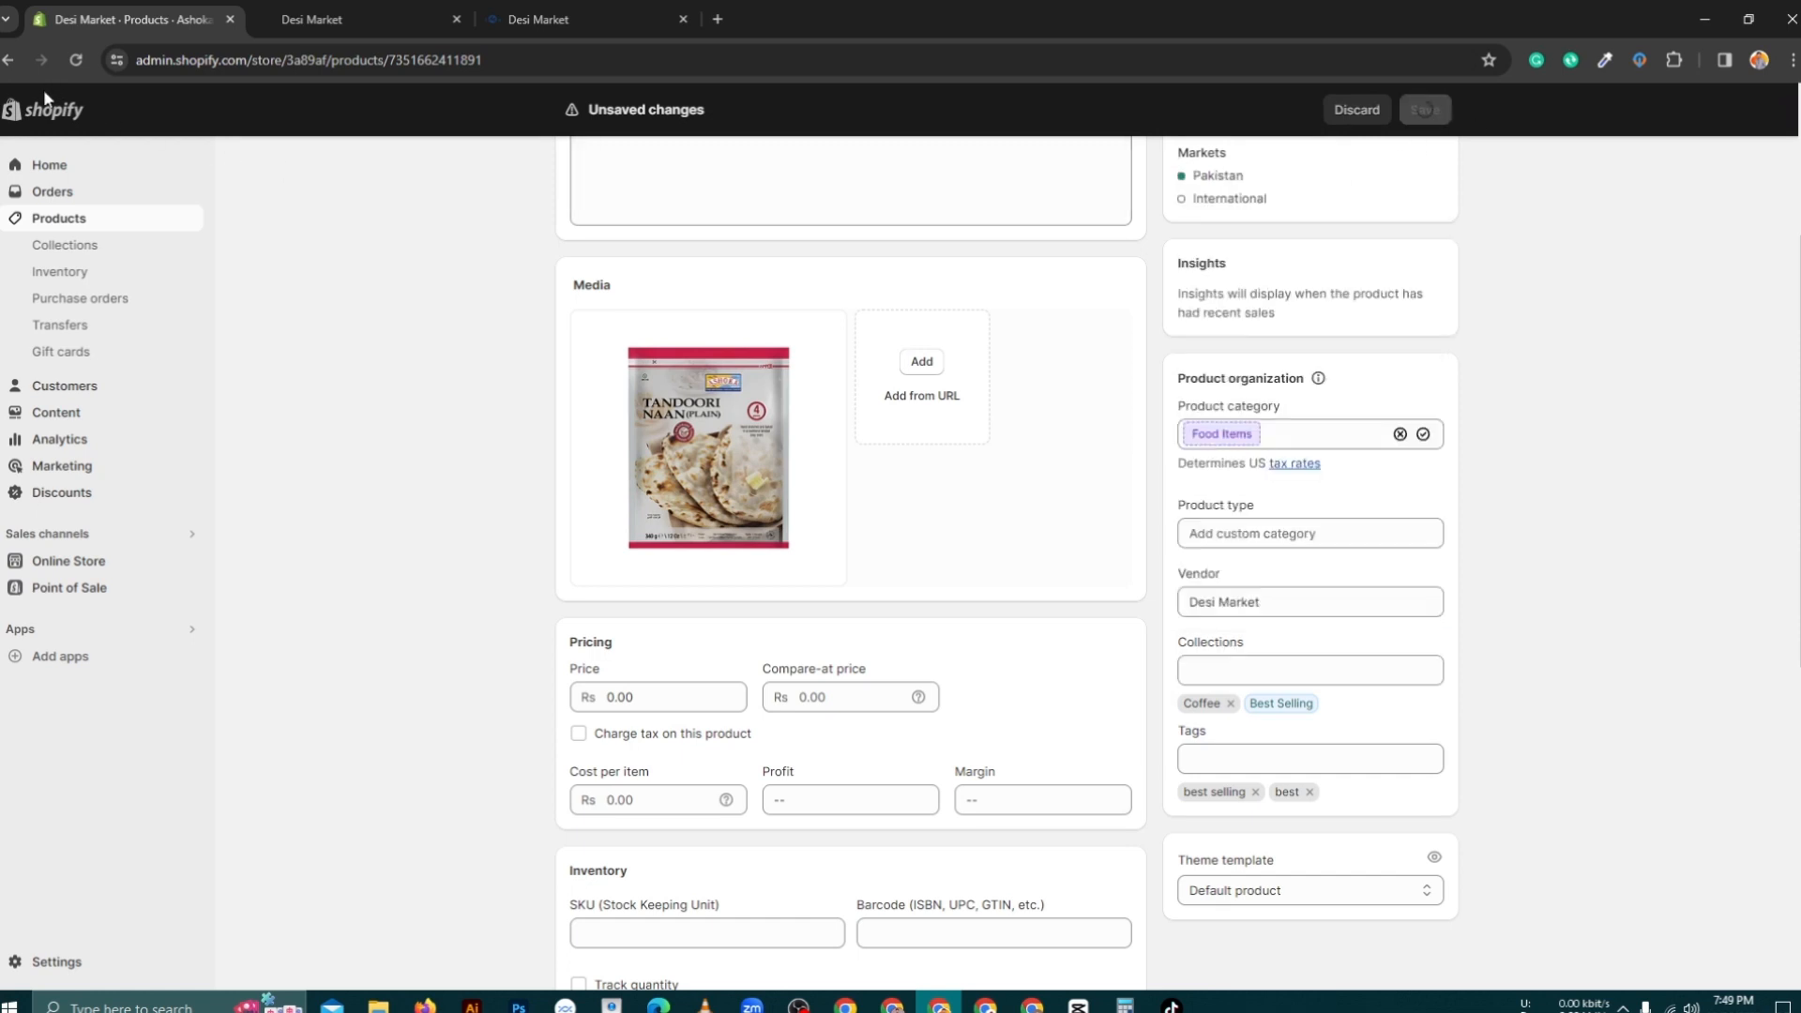
Step: Replace the Beverages and Coffee collections of the product Bru Gold Instant Coffee with Cuisines and save the product
click(89, 221)
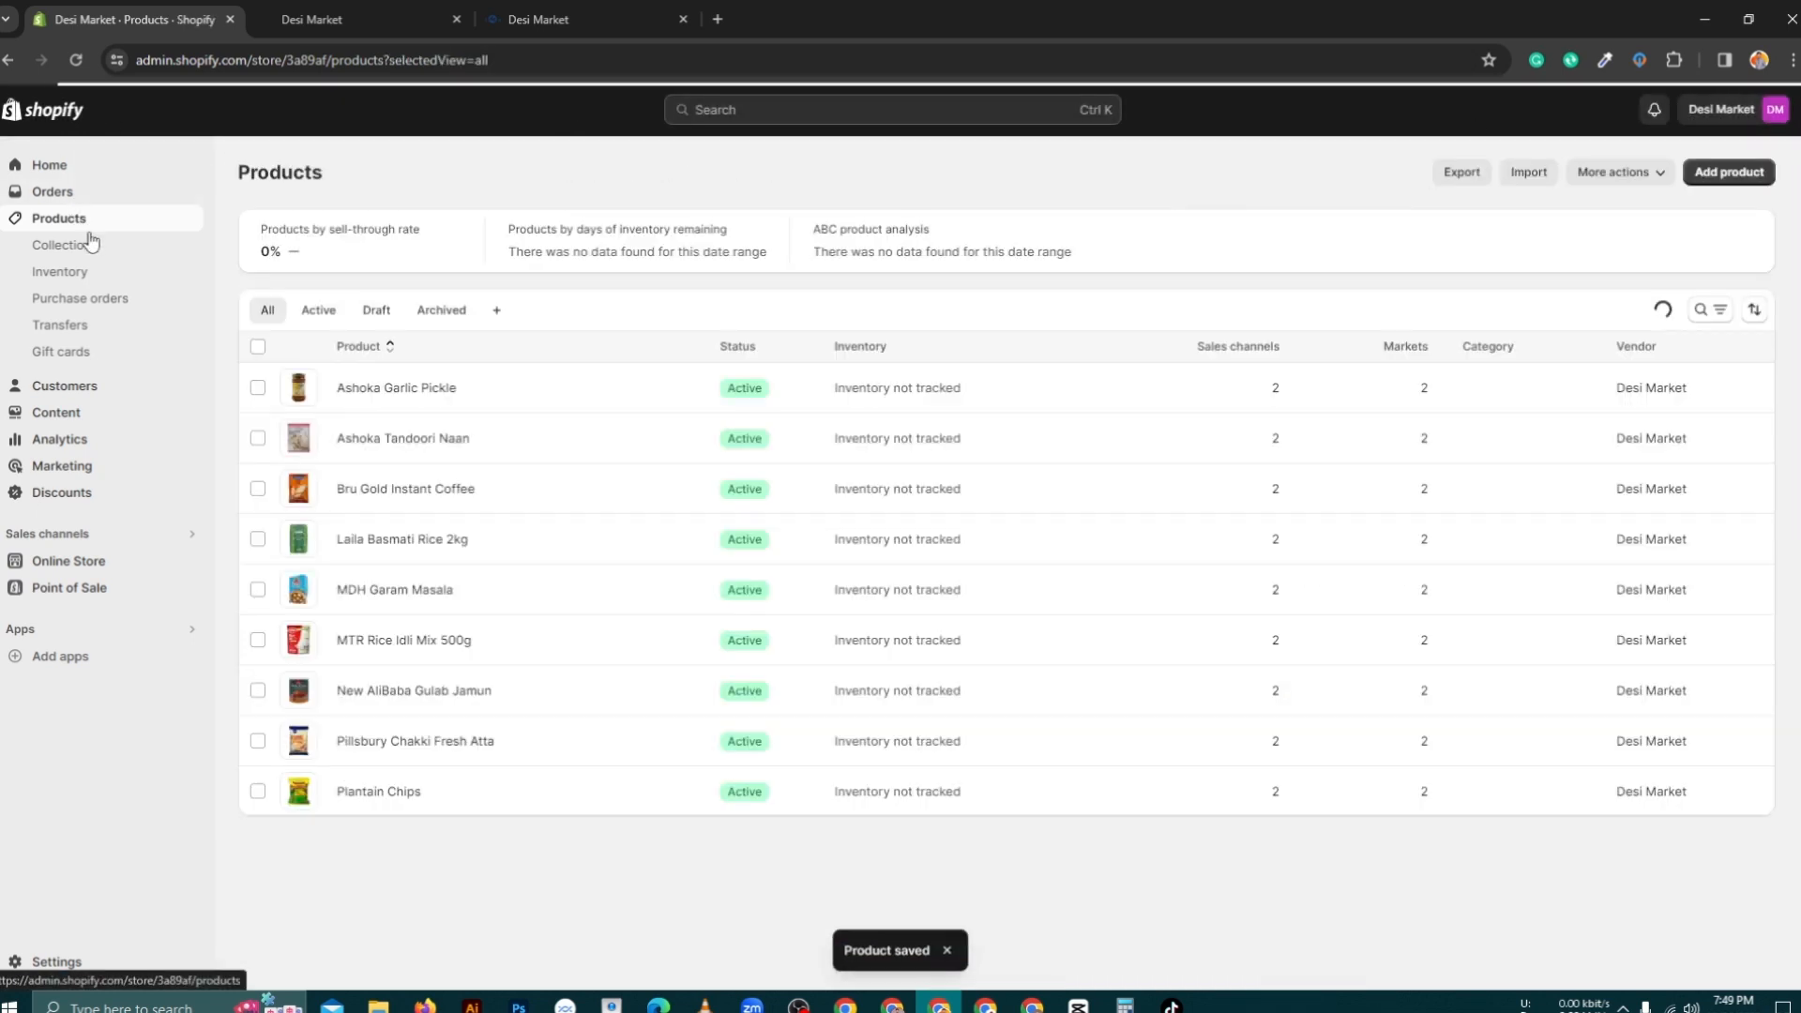
click(362, 488)
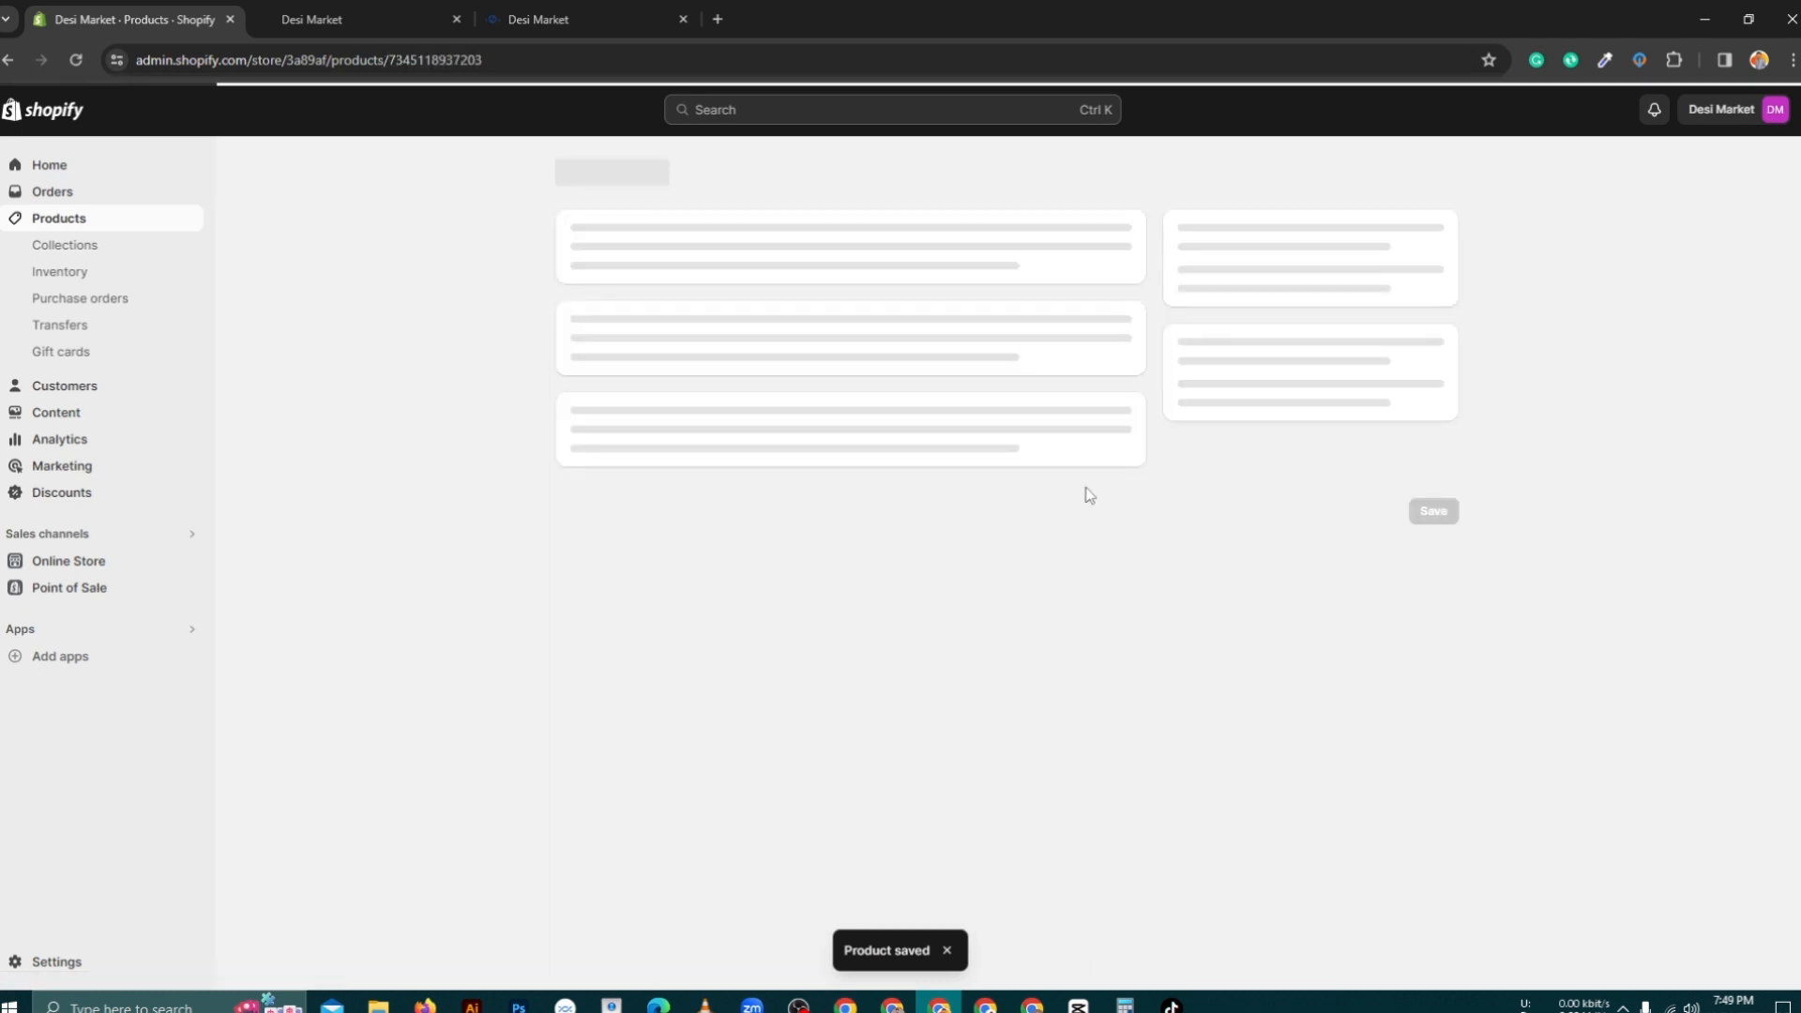
scroll(1260, 691, down, 2)
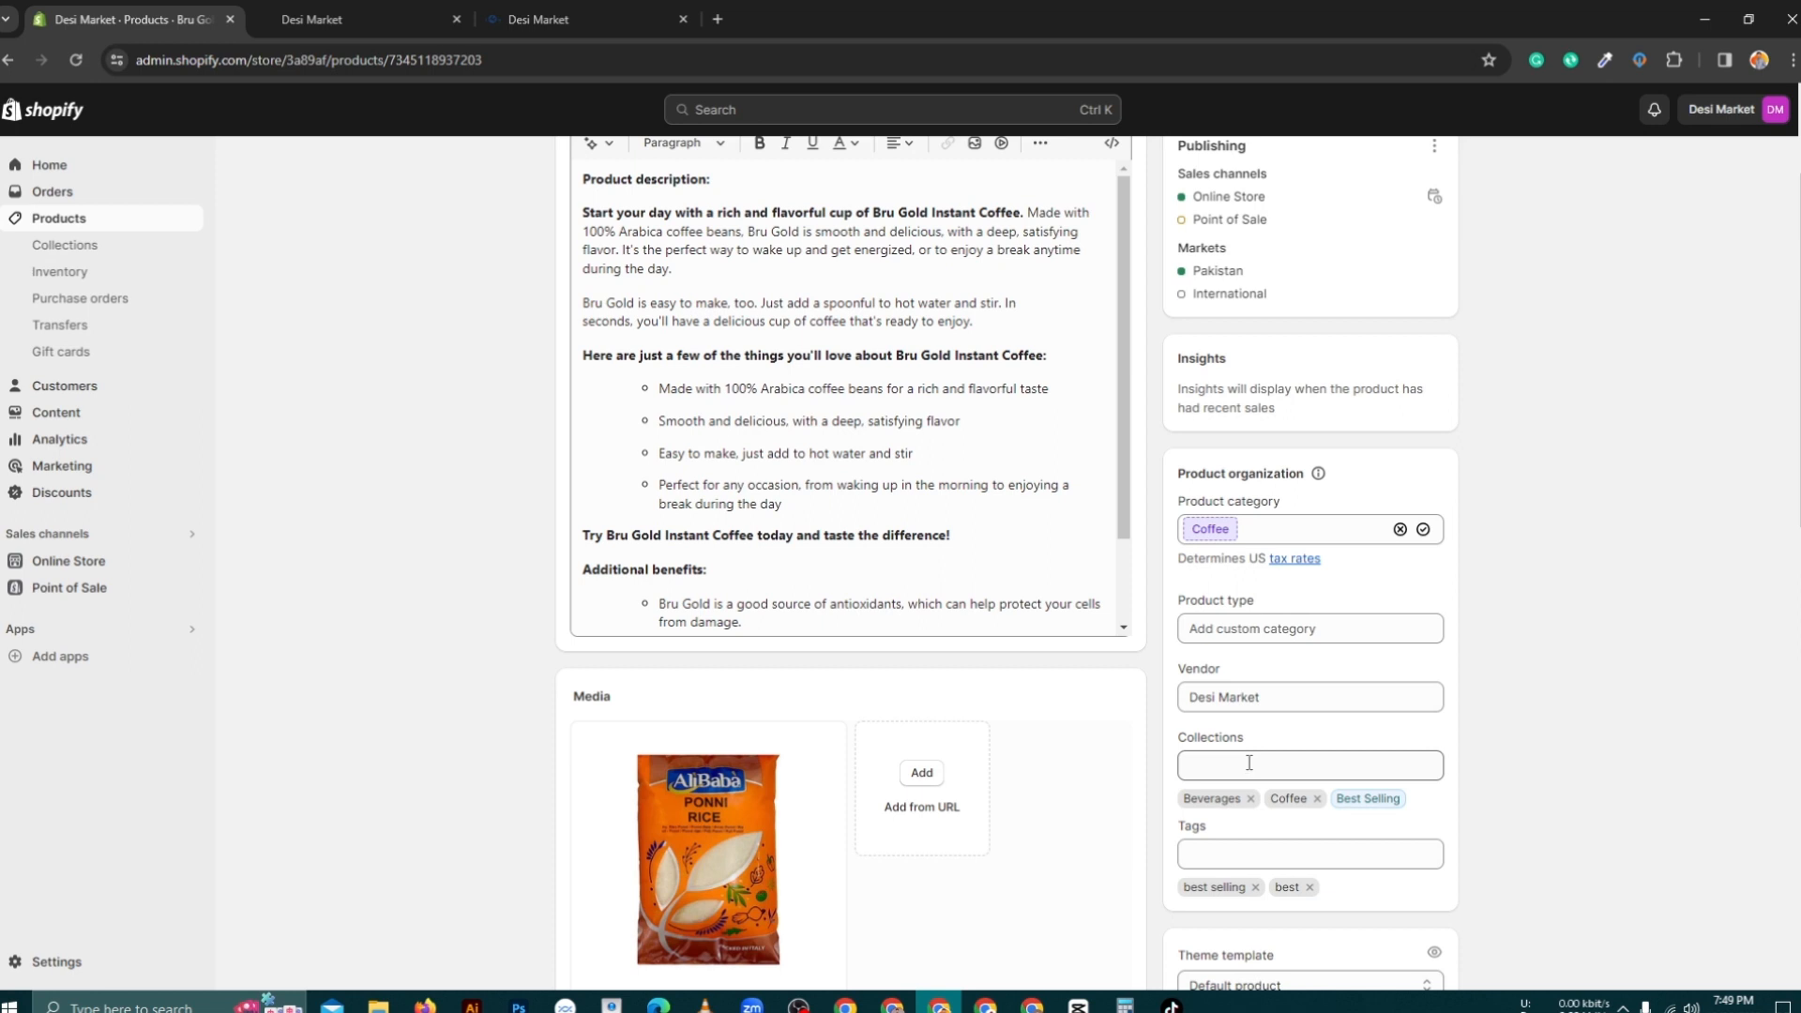
click(1251, 798)
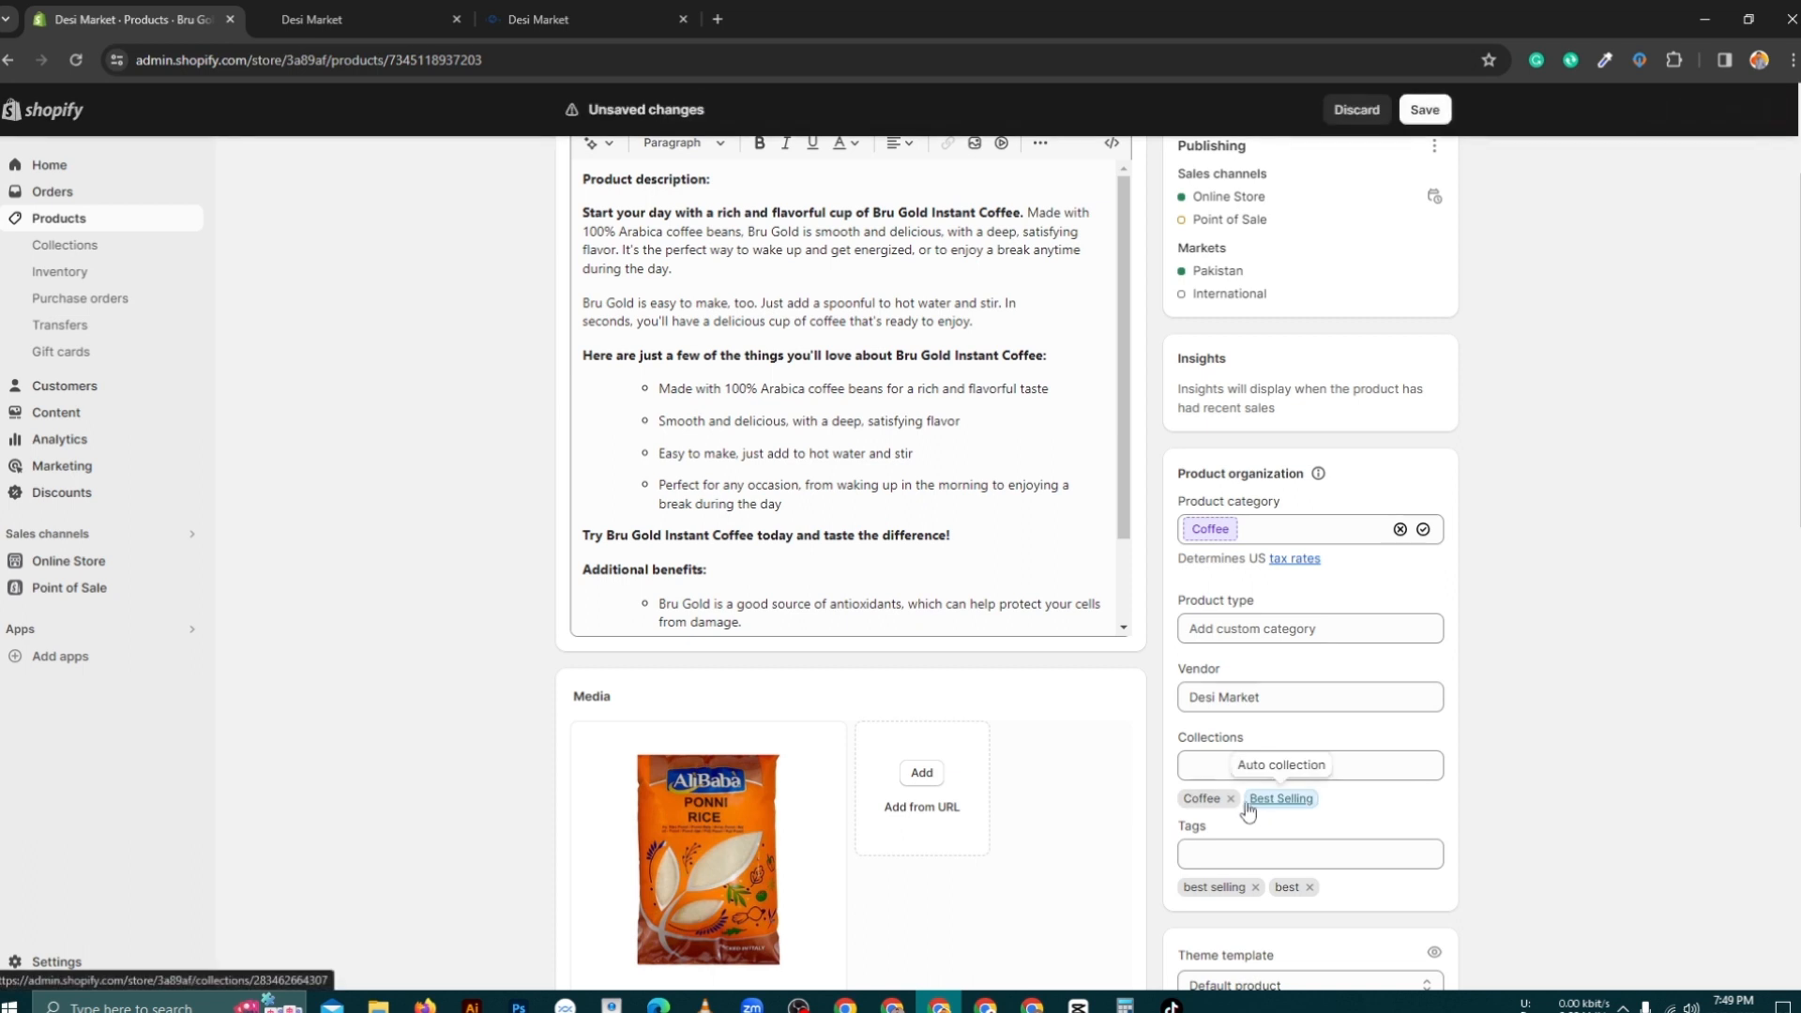
click(1232, 798)
click(1271, 761)
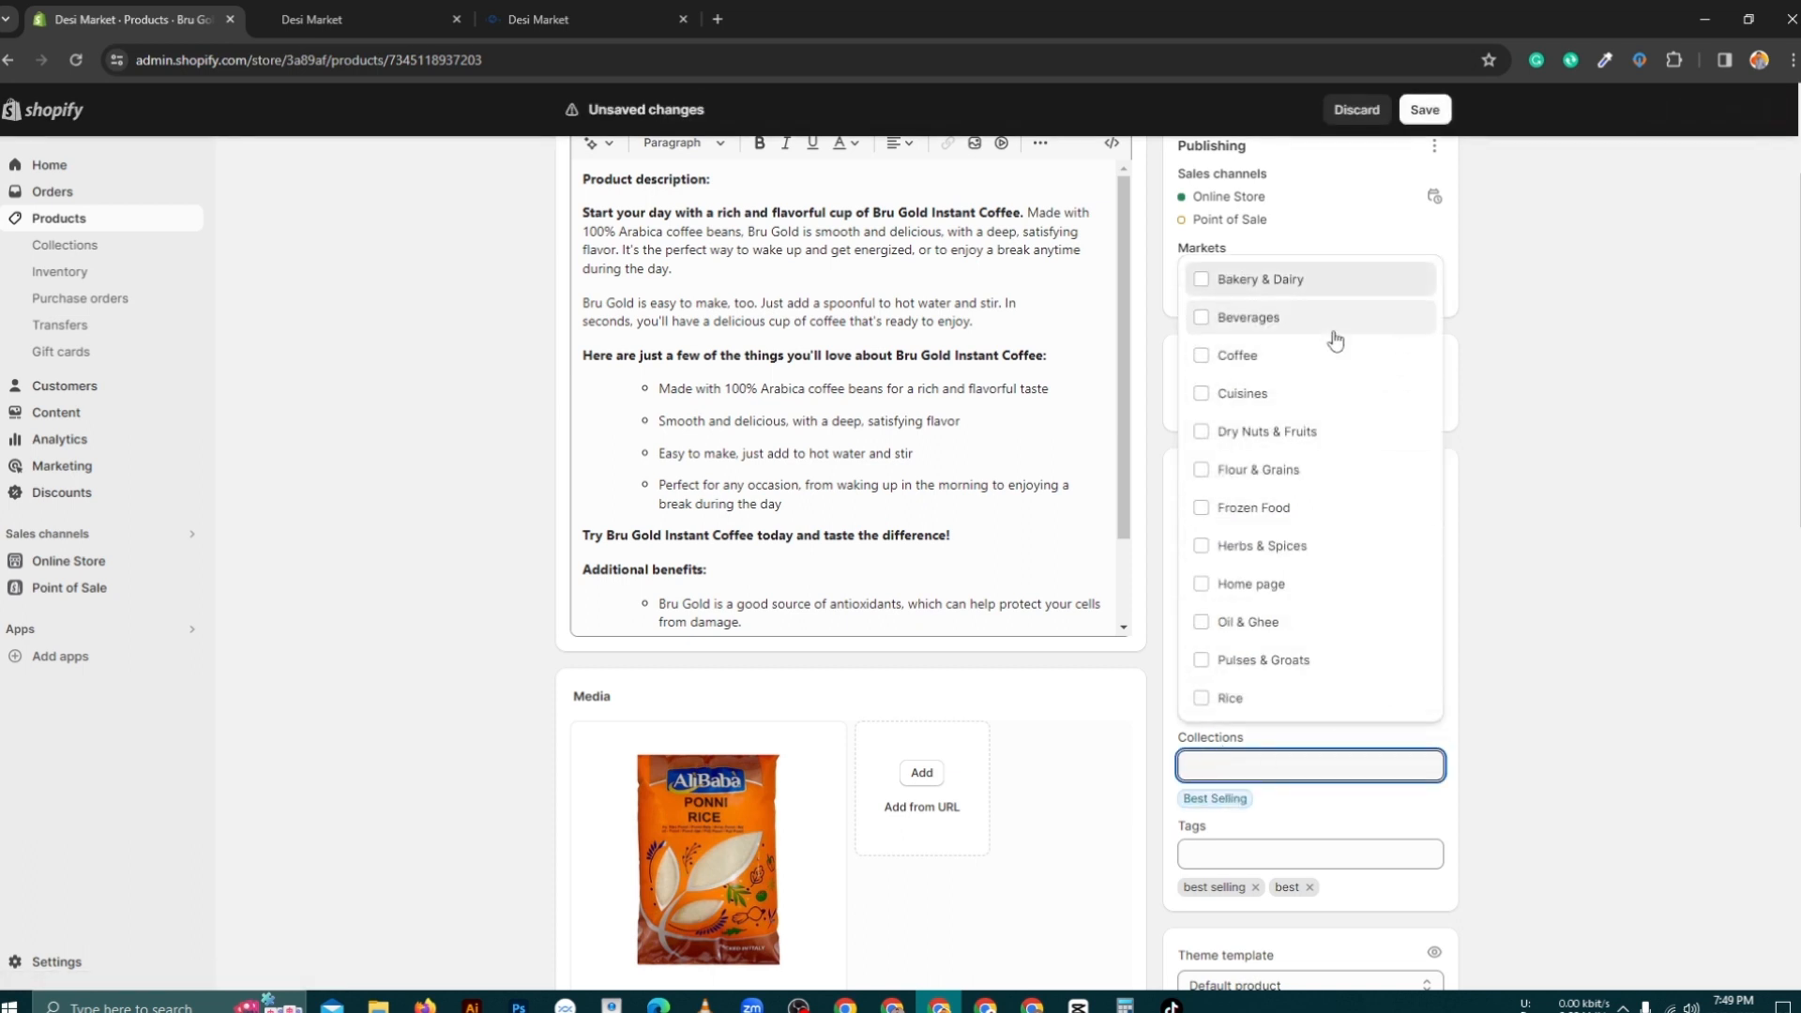
click(1200, 397)
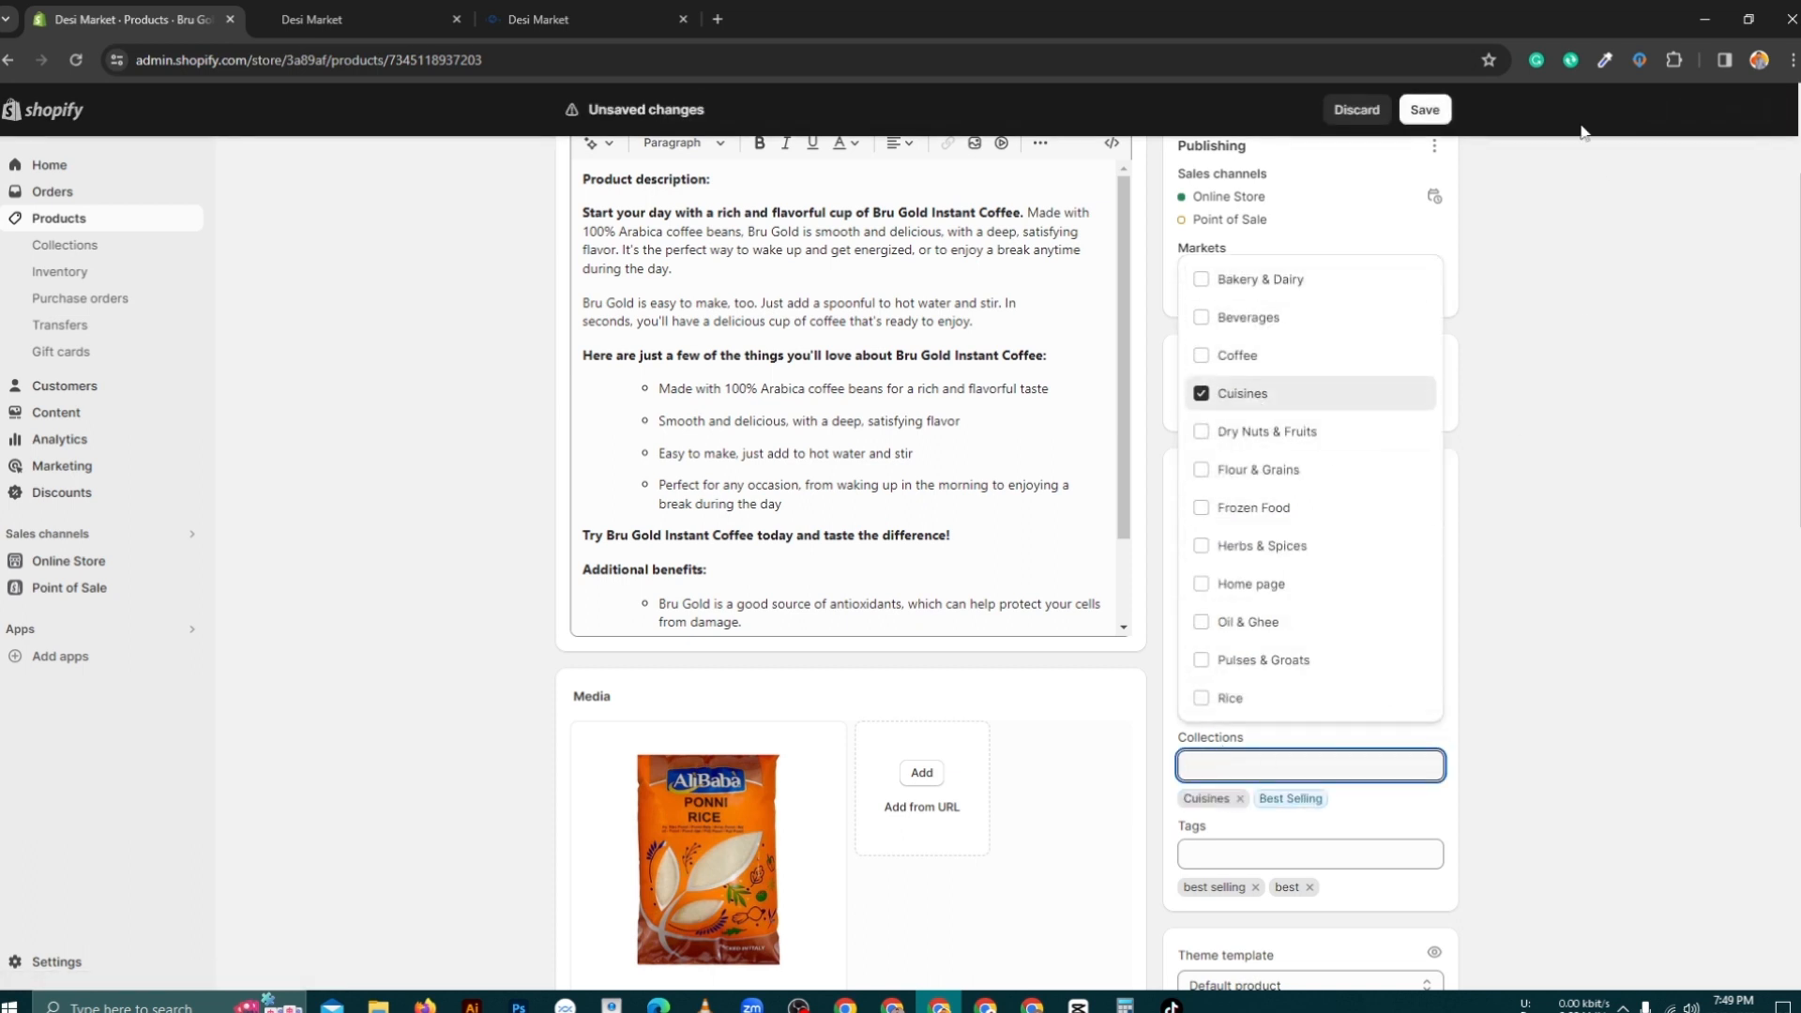
click(1430, 110)
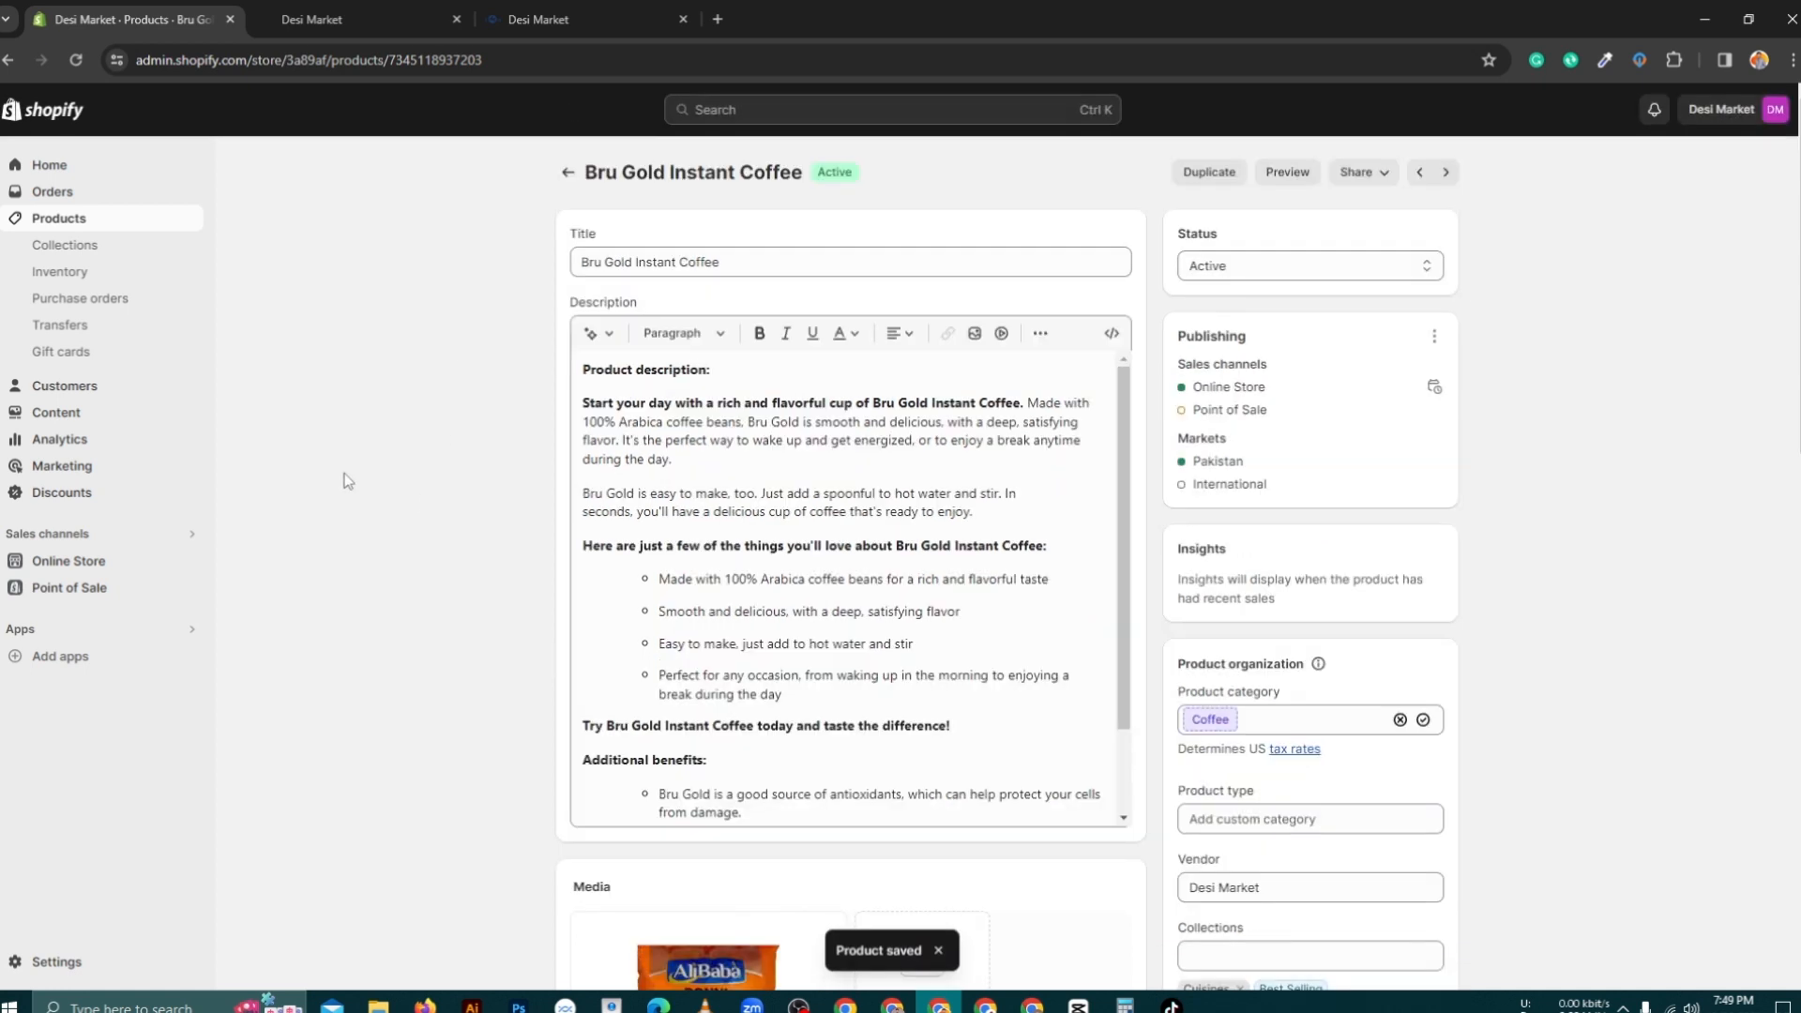
Step: Add the product Laila Basmati Rice 2kg to the Dry Nuts & Fruits collection and save the product
click(128, 219)
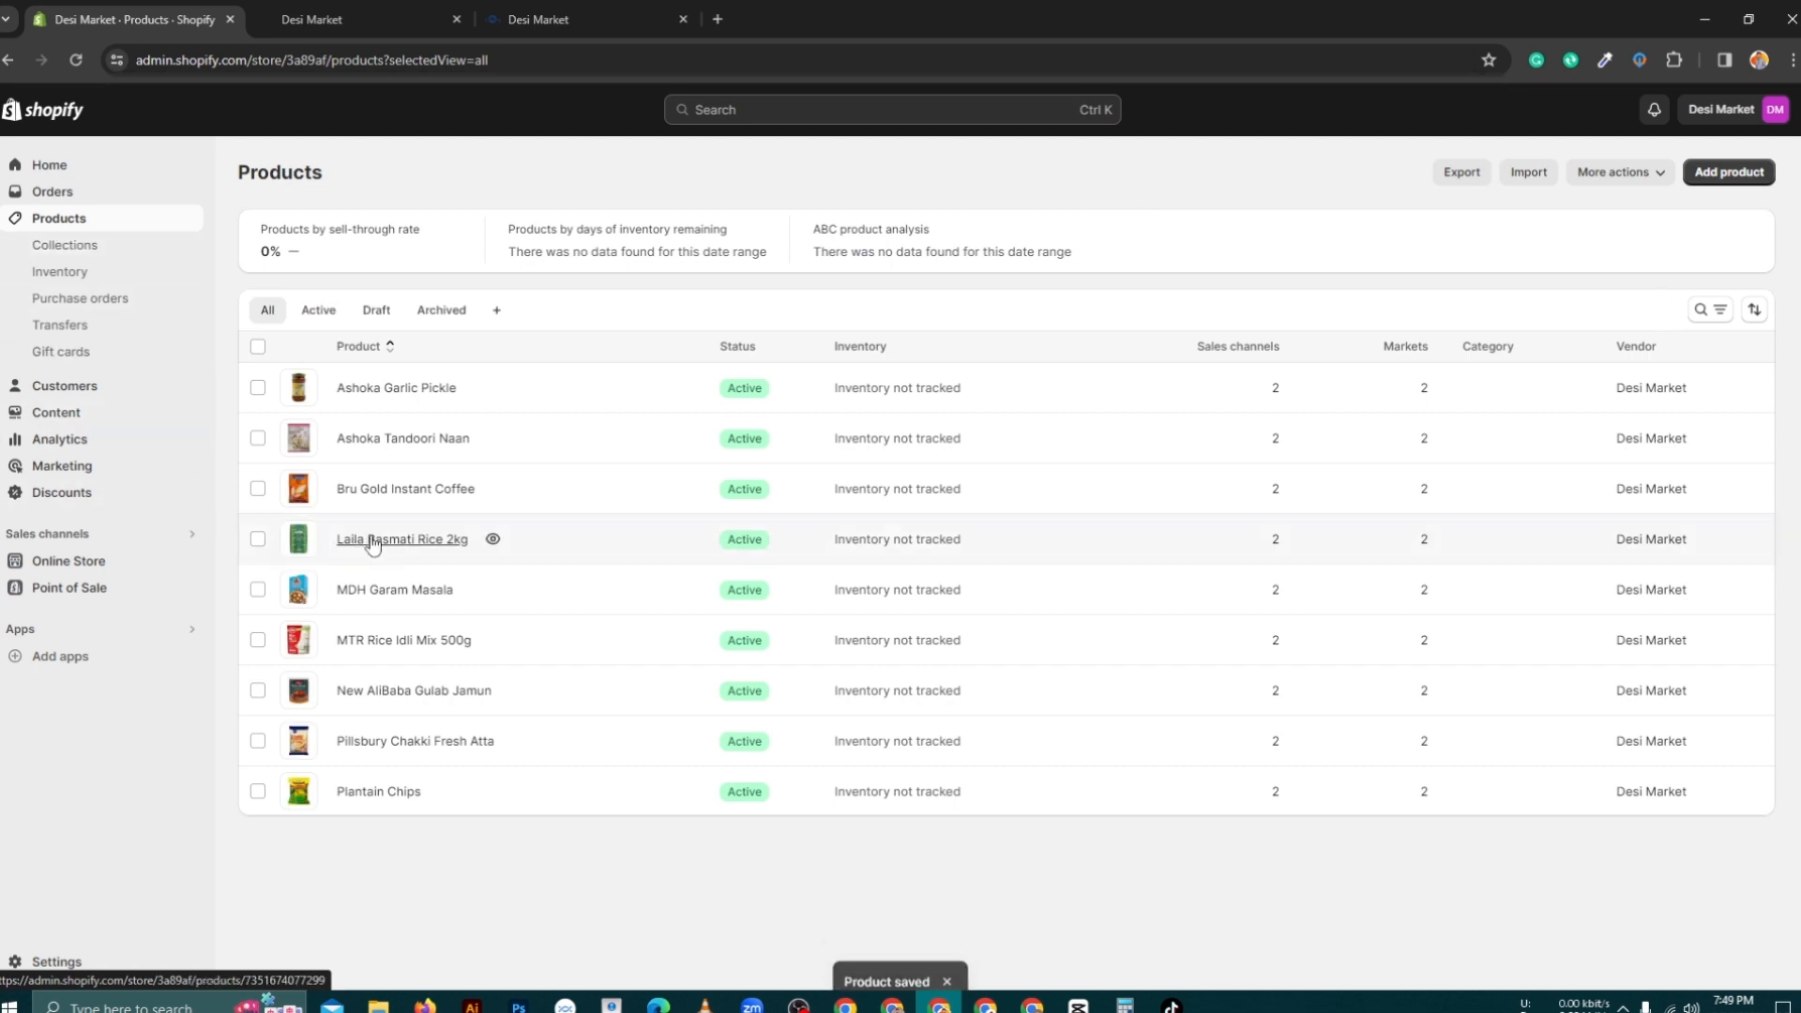
click(363, 539)
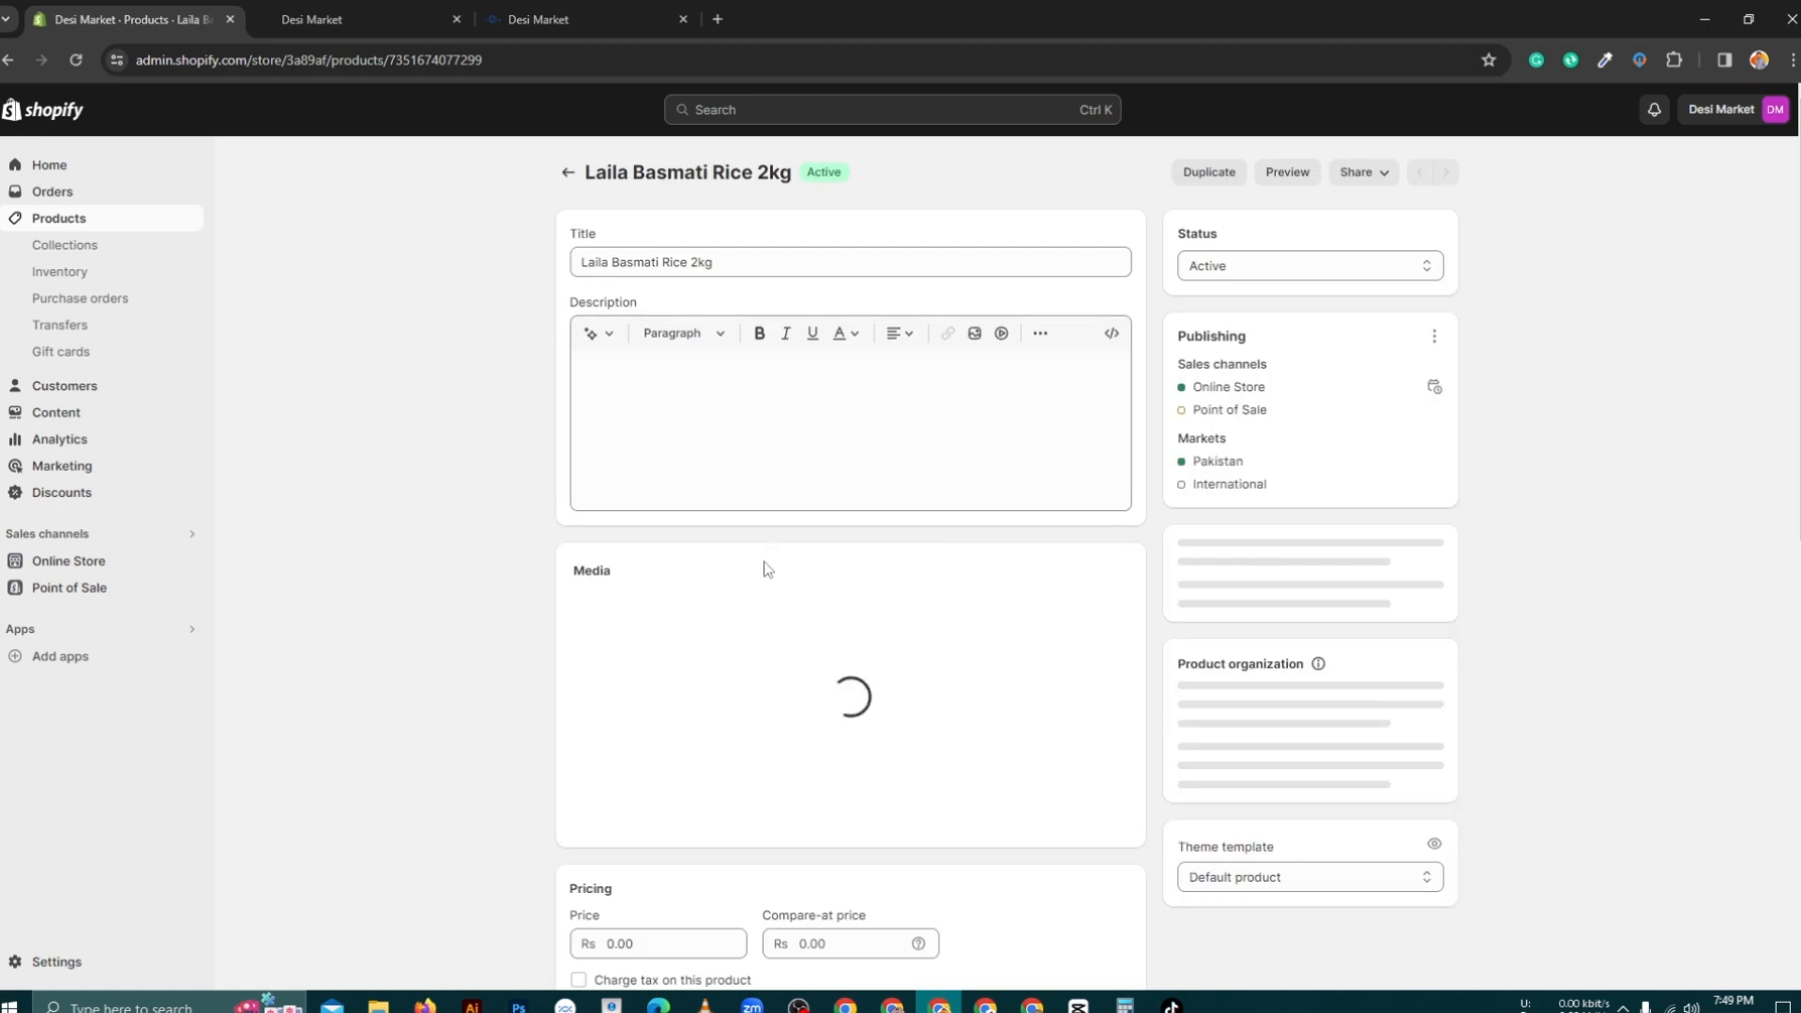
scroll(1027, 565, down, 2)
scroll(1172, 610, up, 1)
scroll(1313, 657, down, 2)
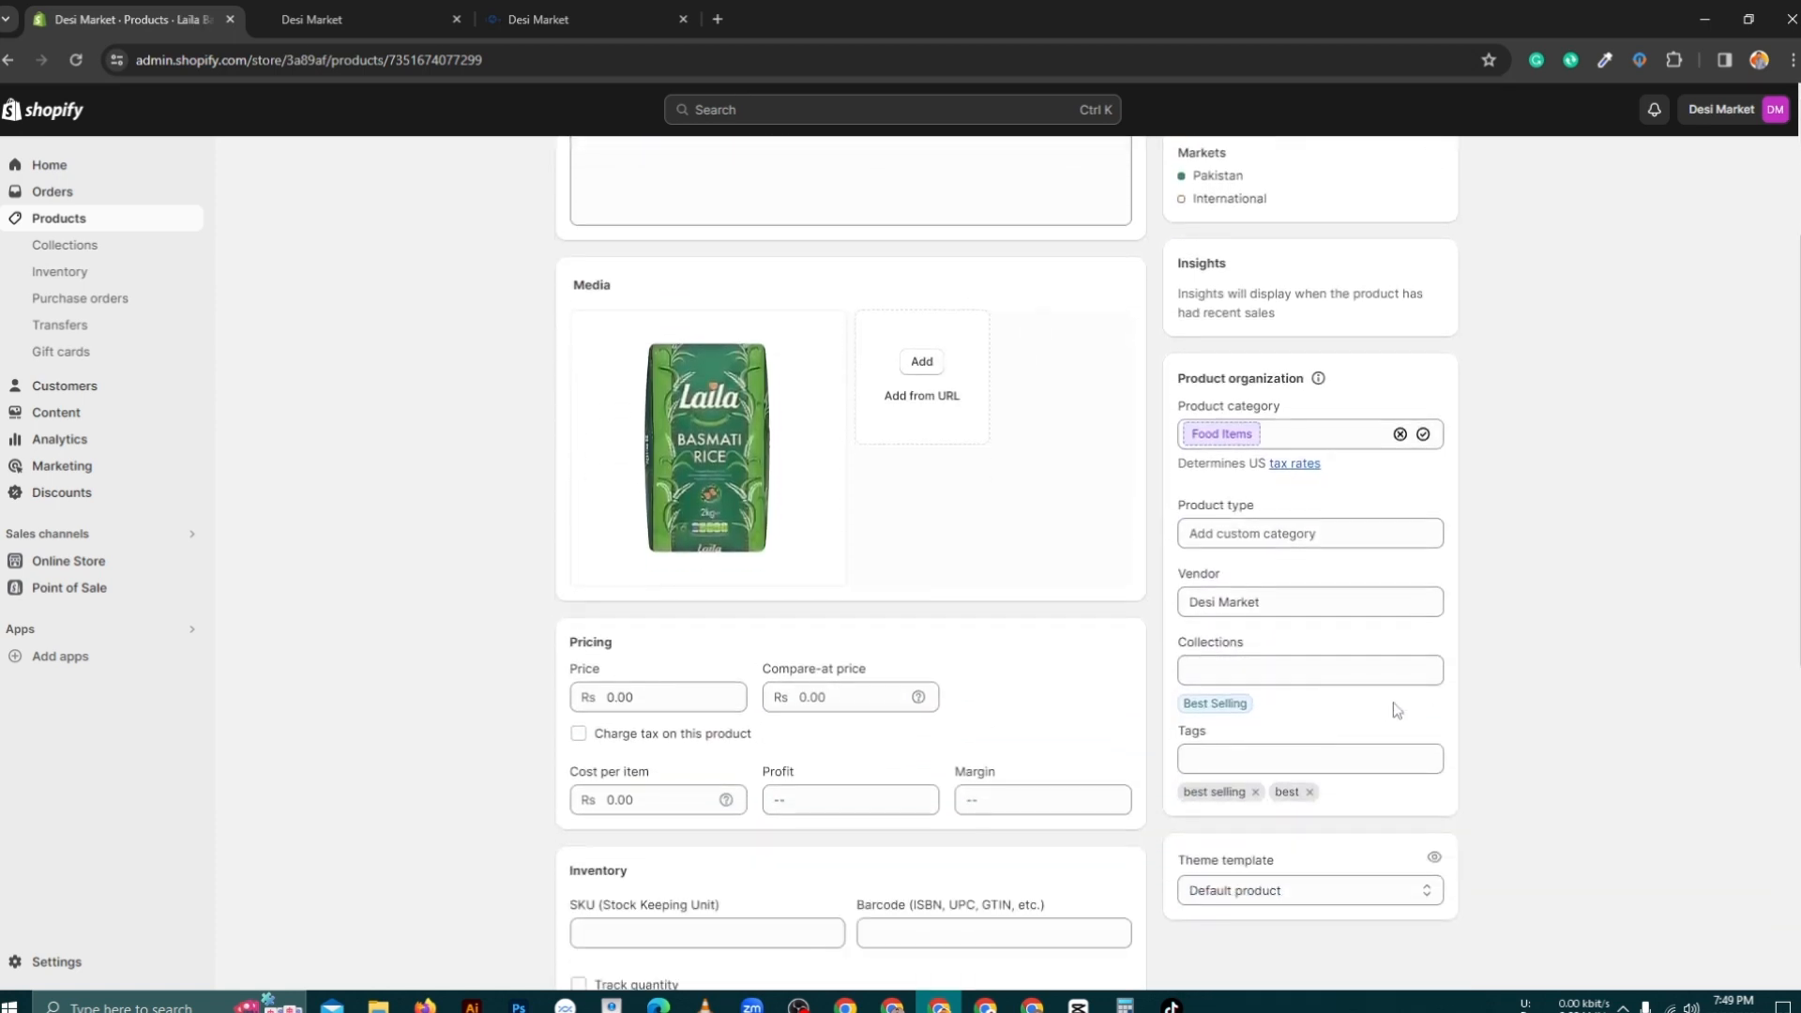
click(1260, 671)
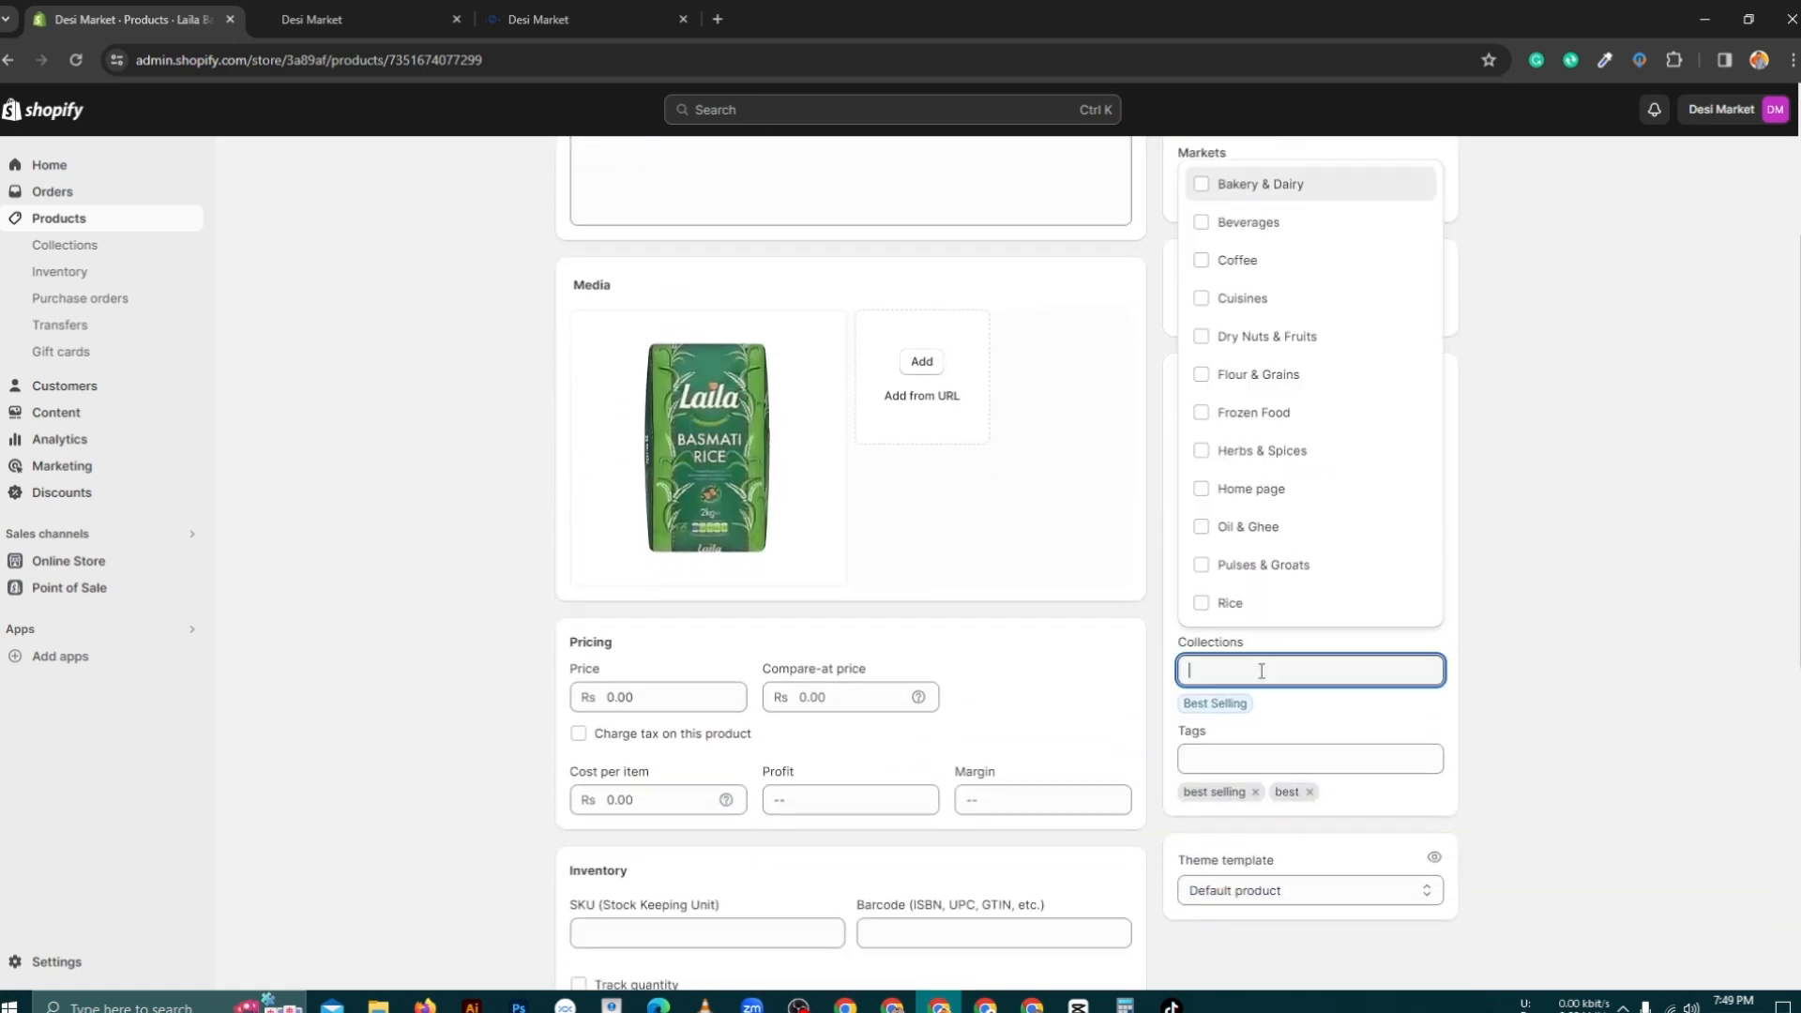
click(1201, 336)
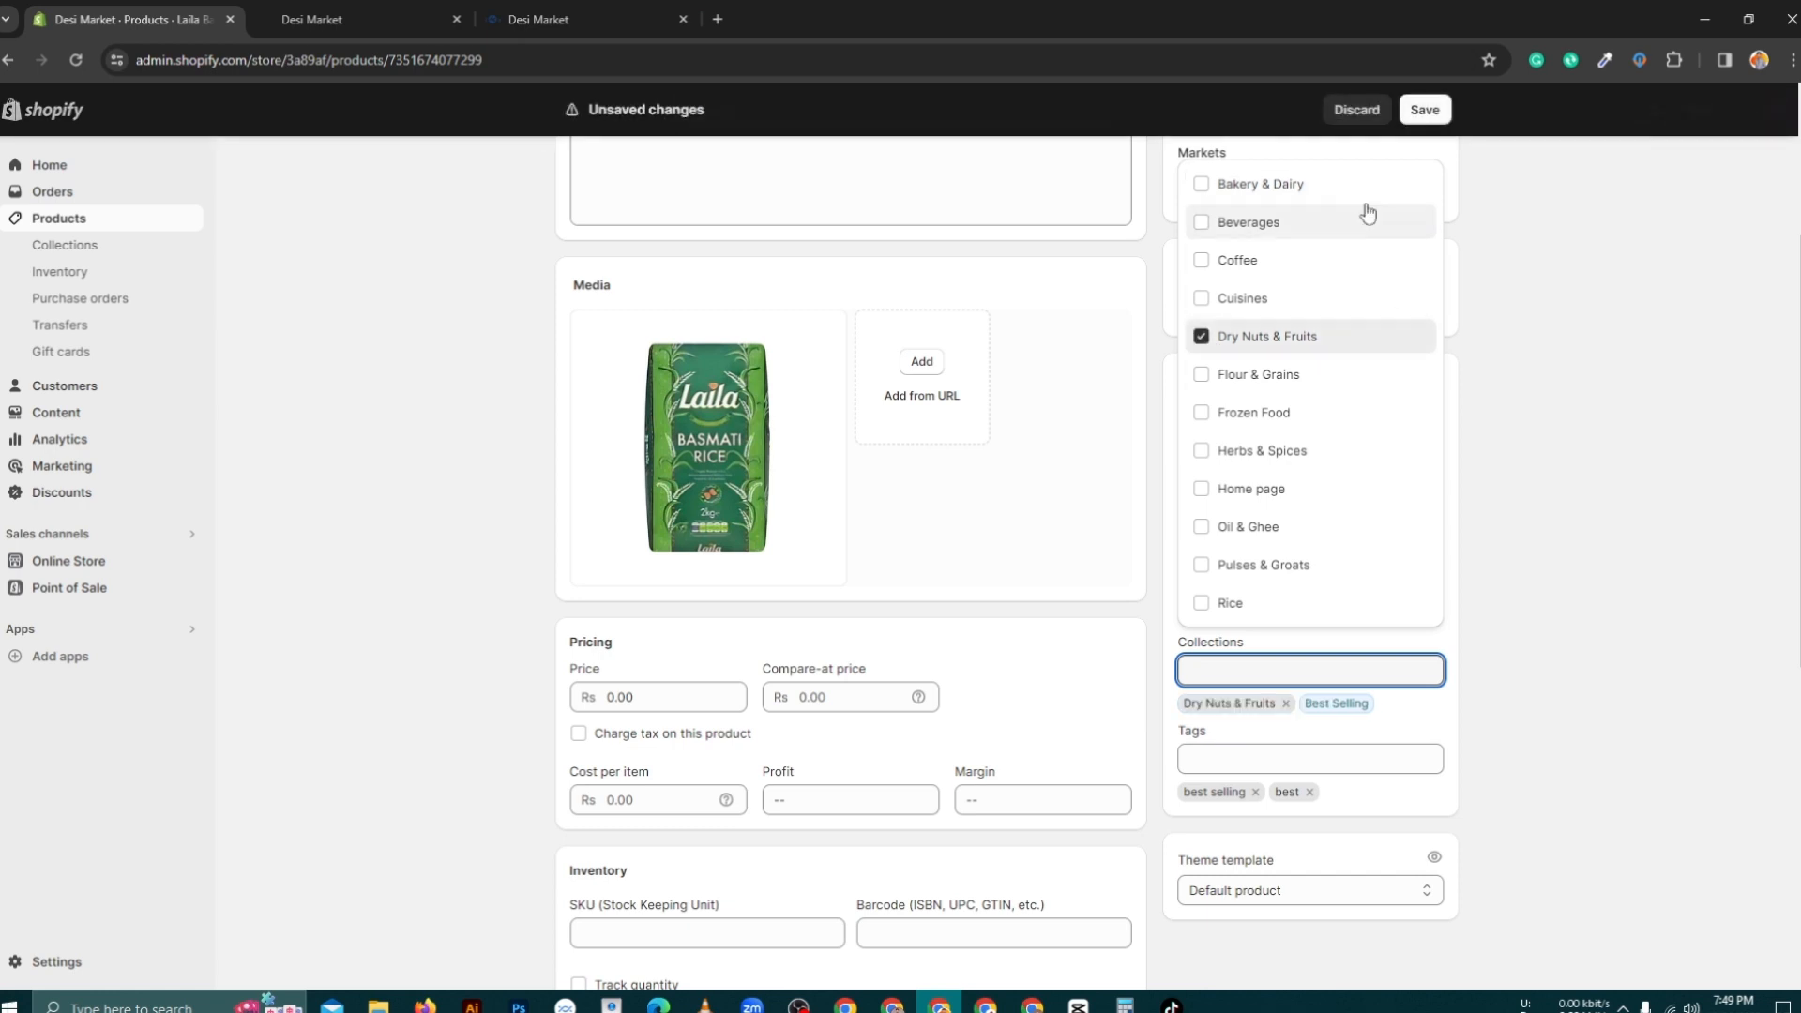
click(1424, 111)
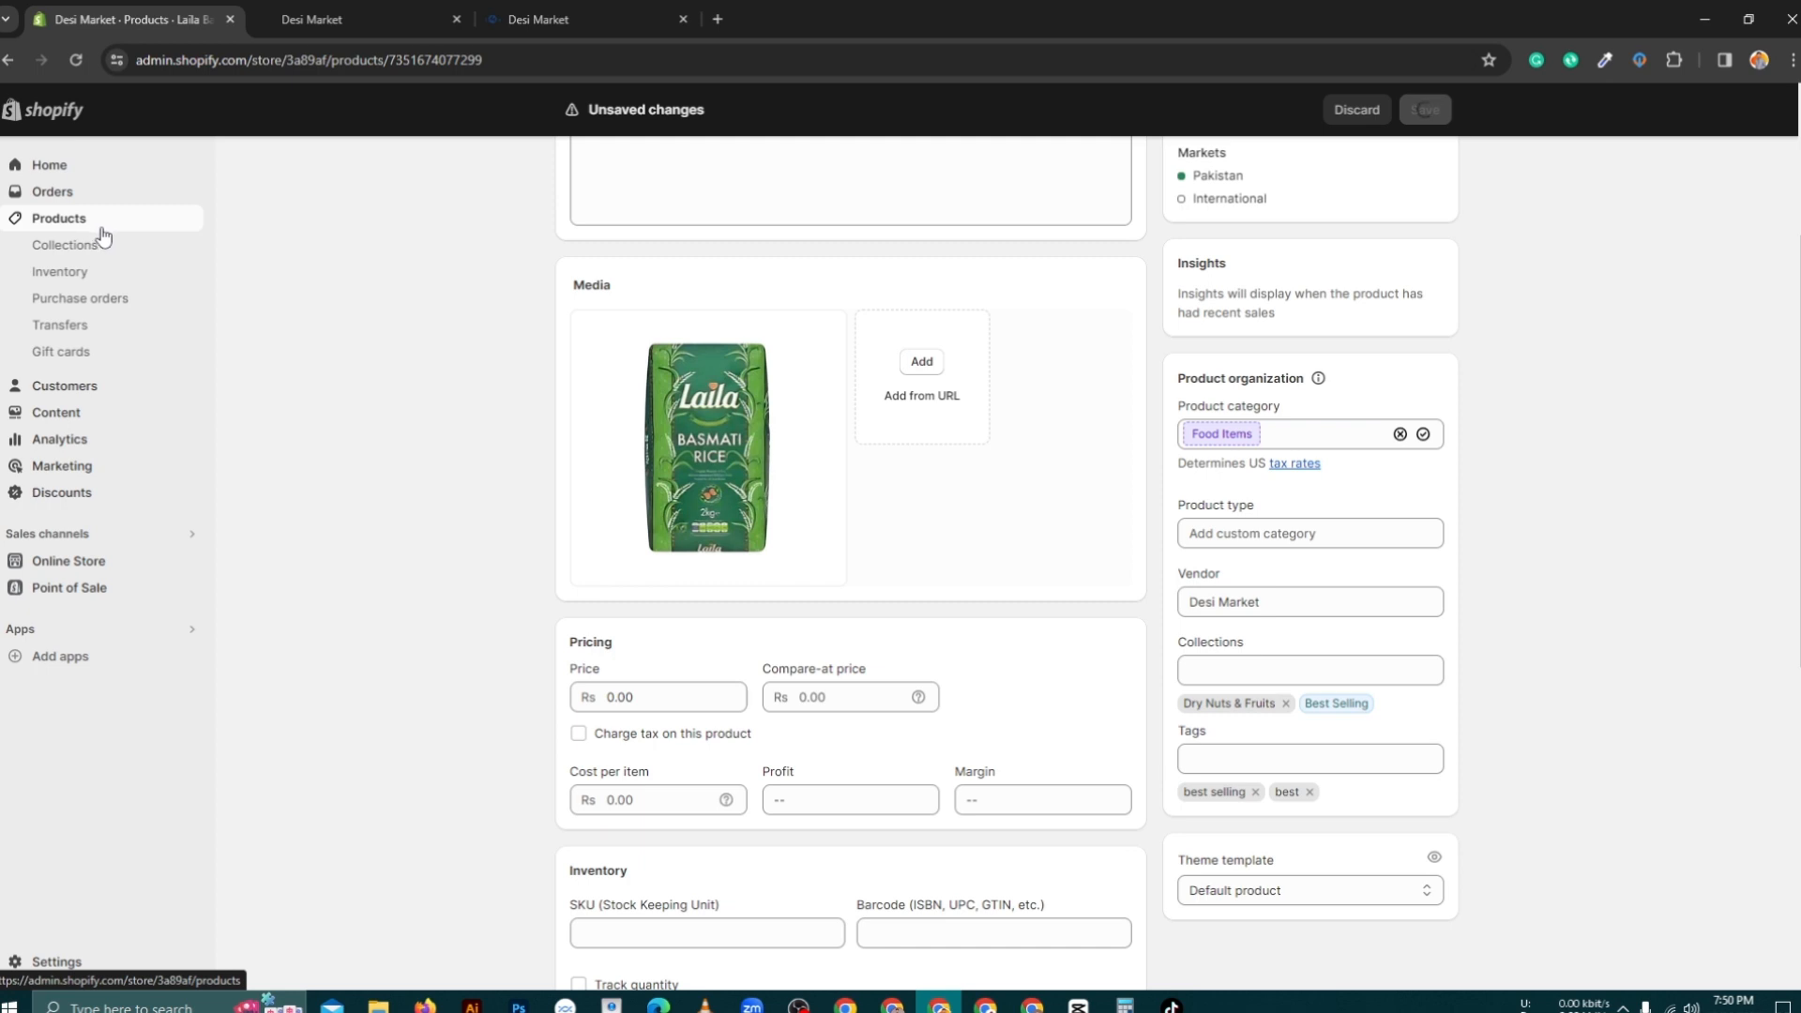
Step: Review the Explore Our Collections section on desimarketshop.com and return to the product in the store admin
click(538, 19)
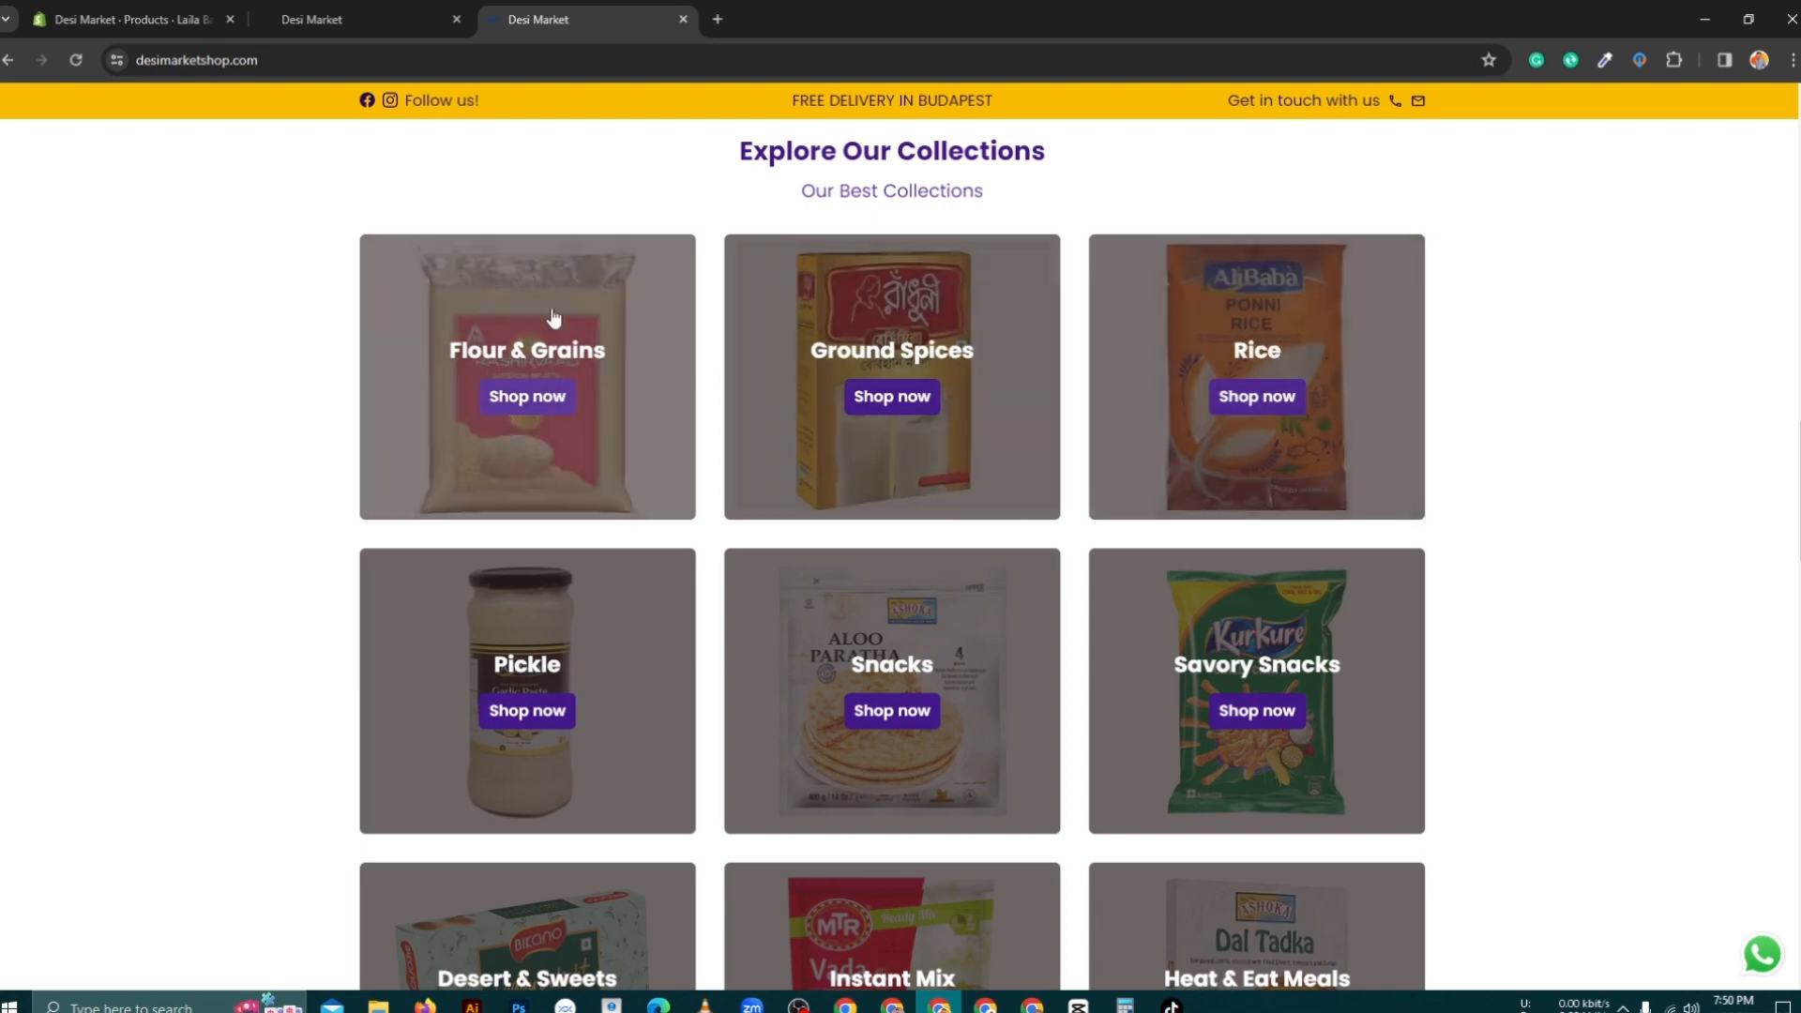
scroll(376, 361, down, 1)
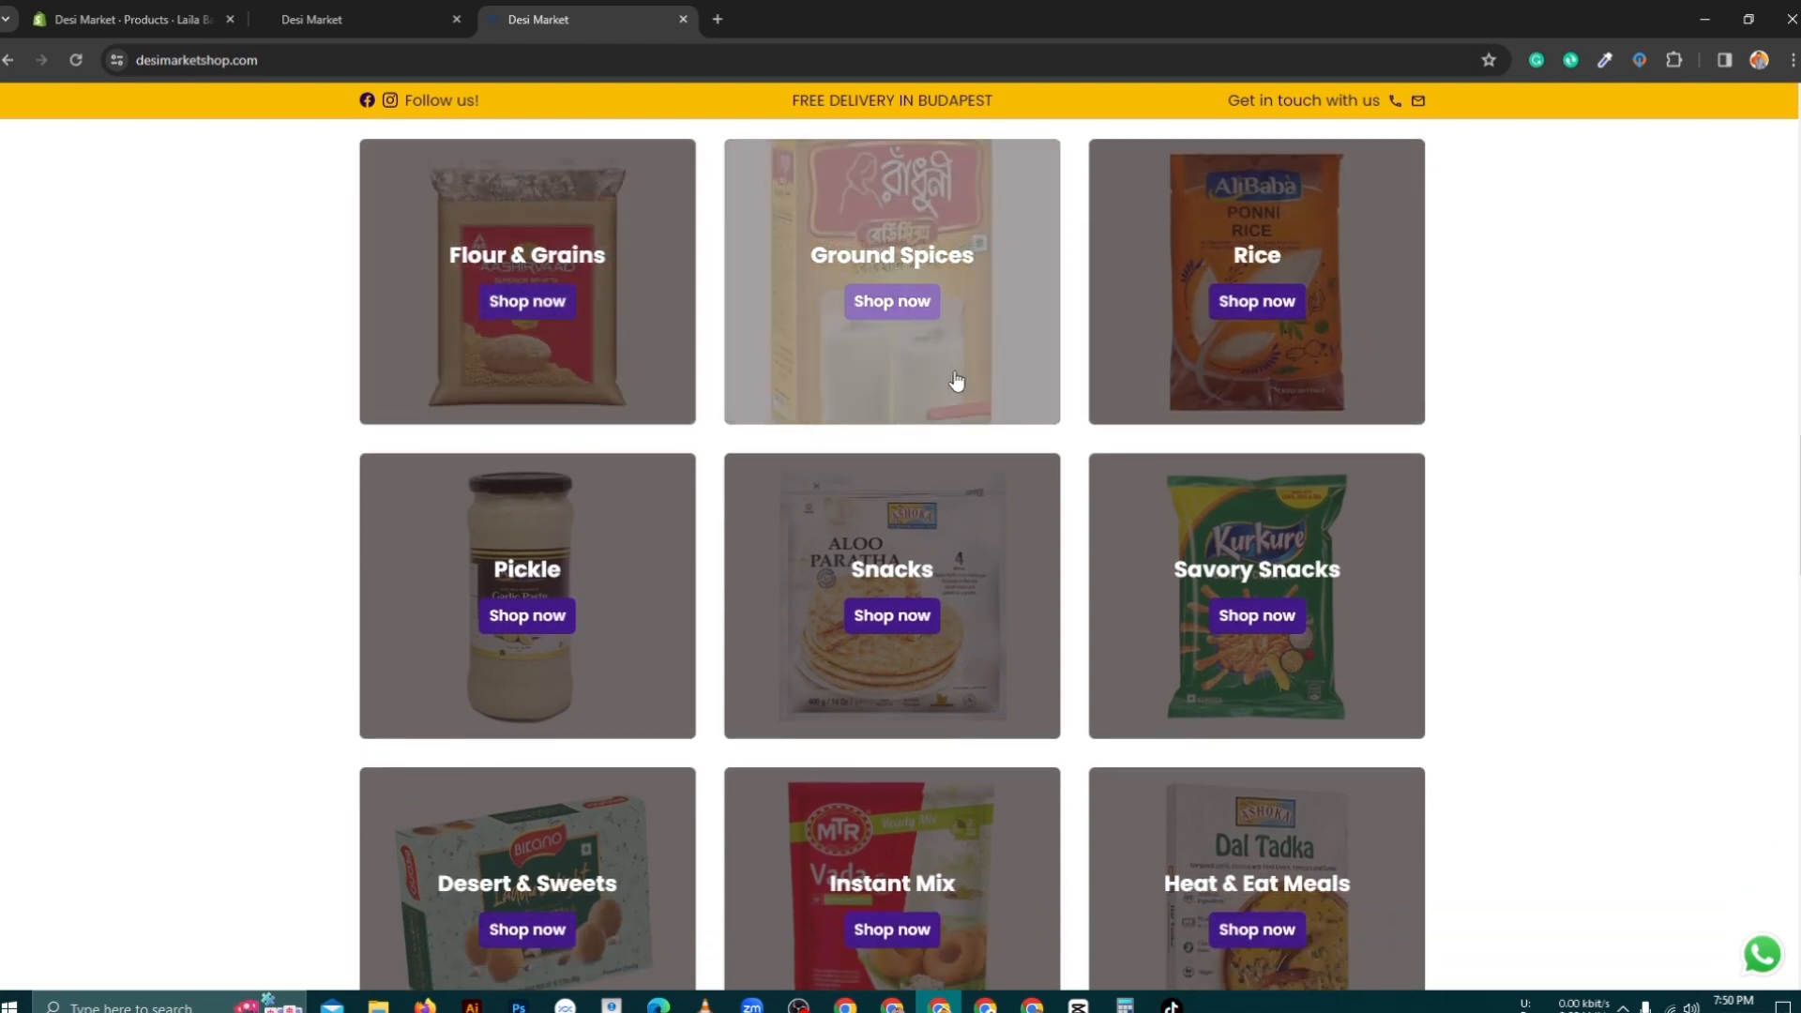
scroll(610, 637, down, 1)
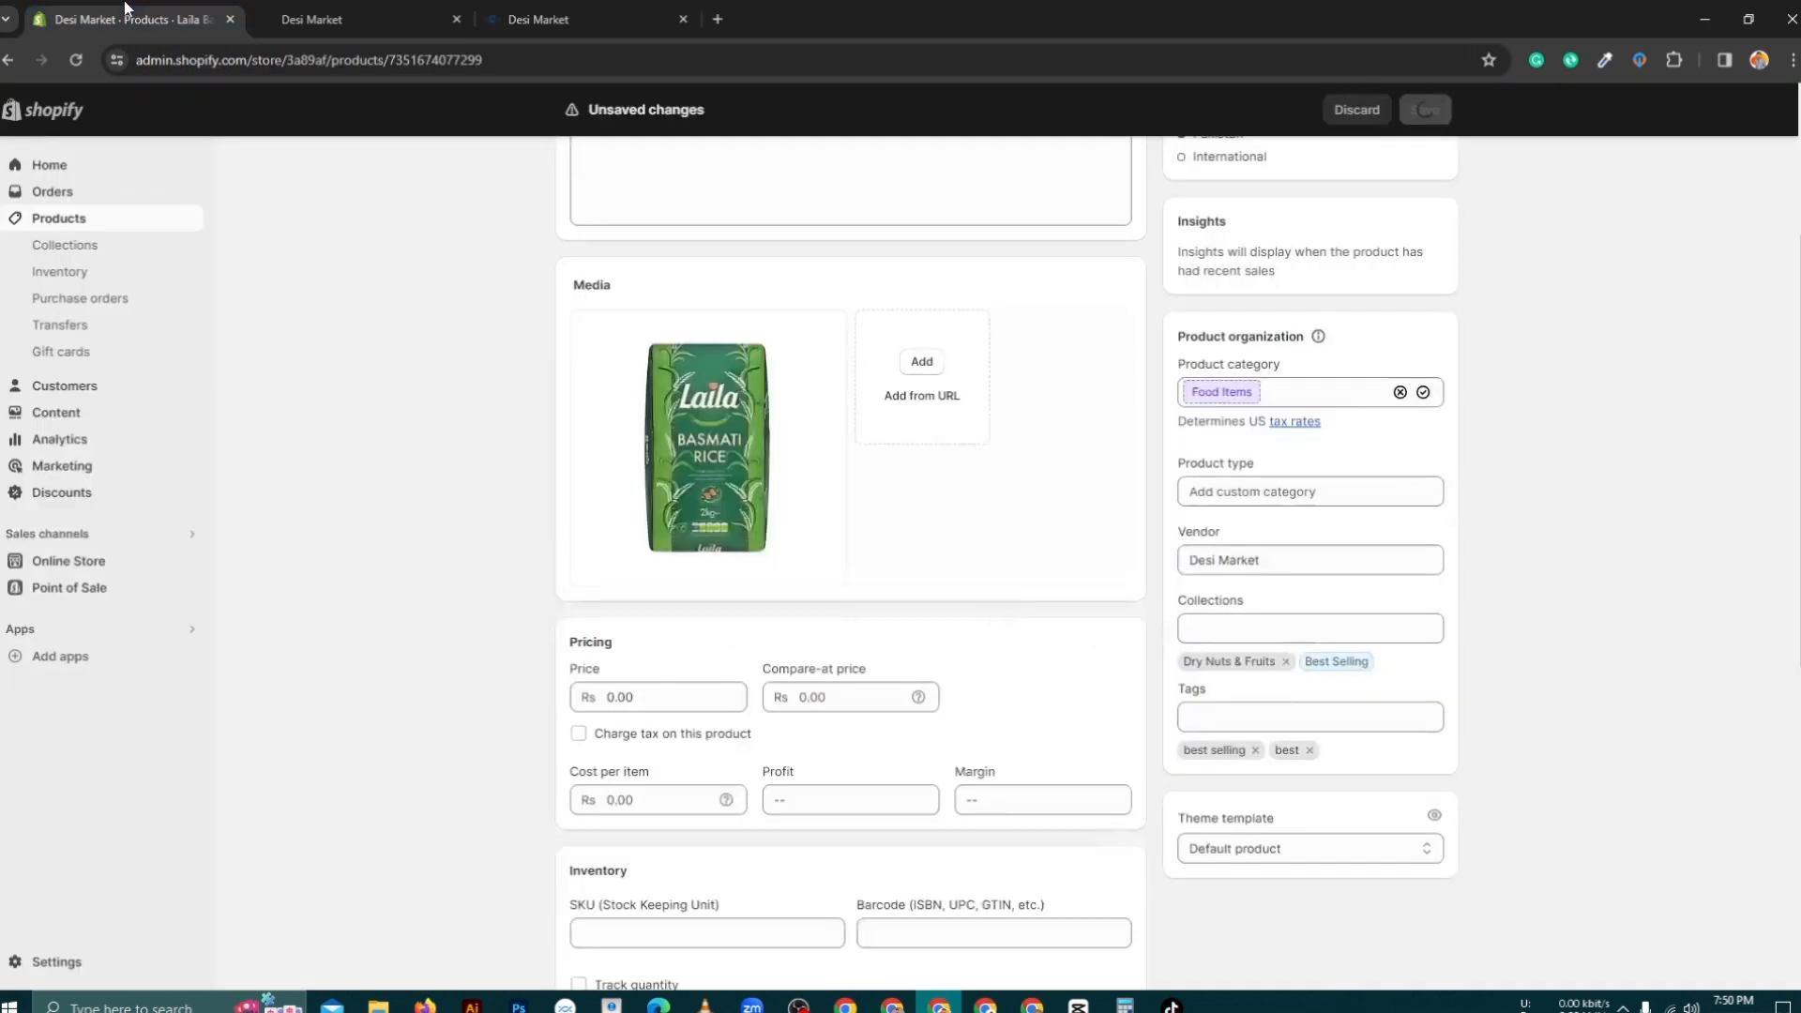
click(179, 19)
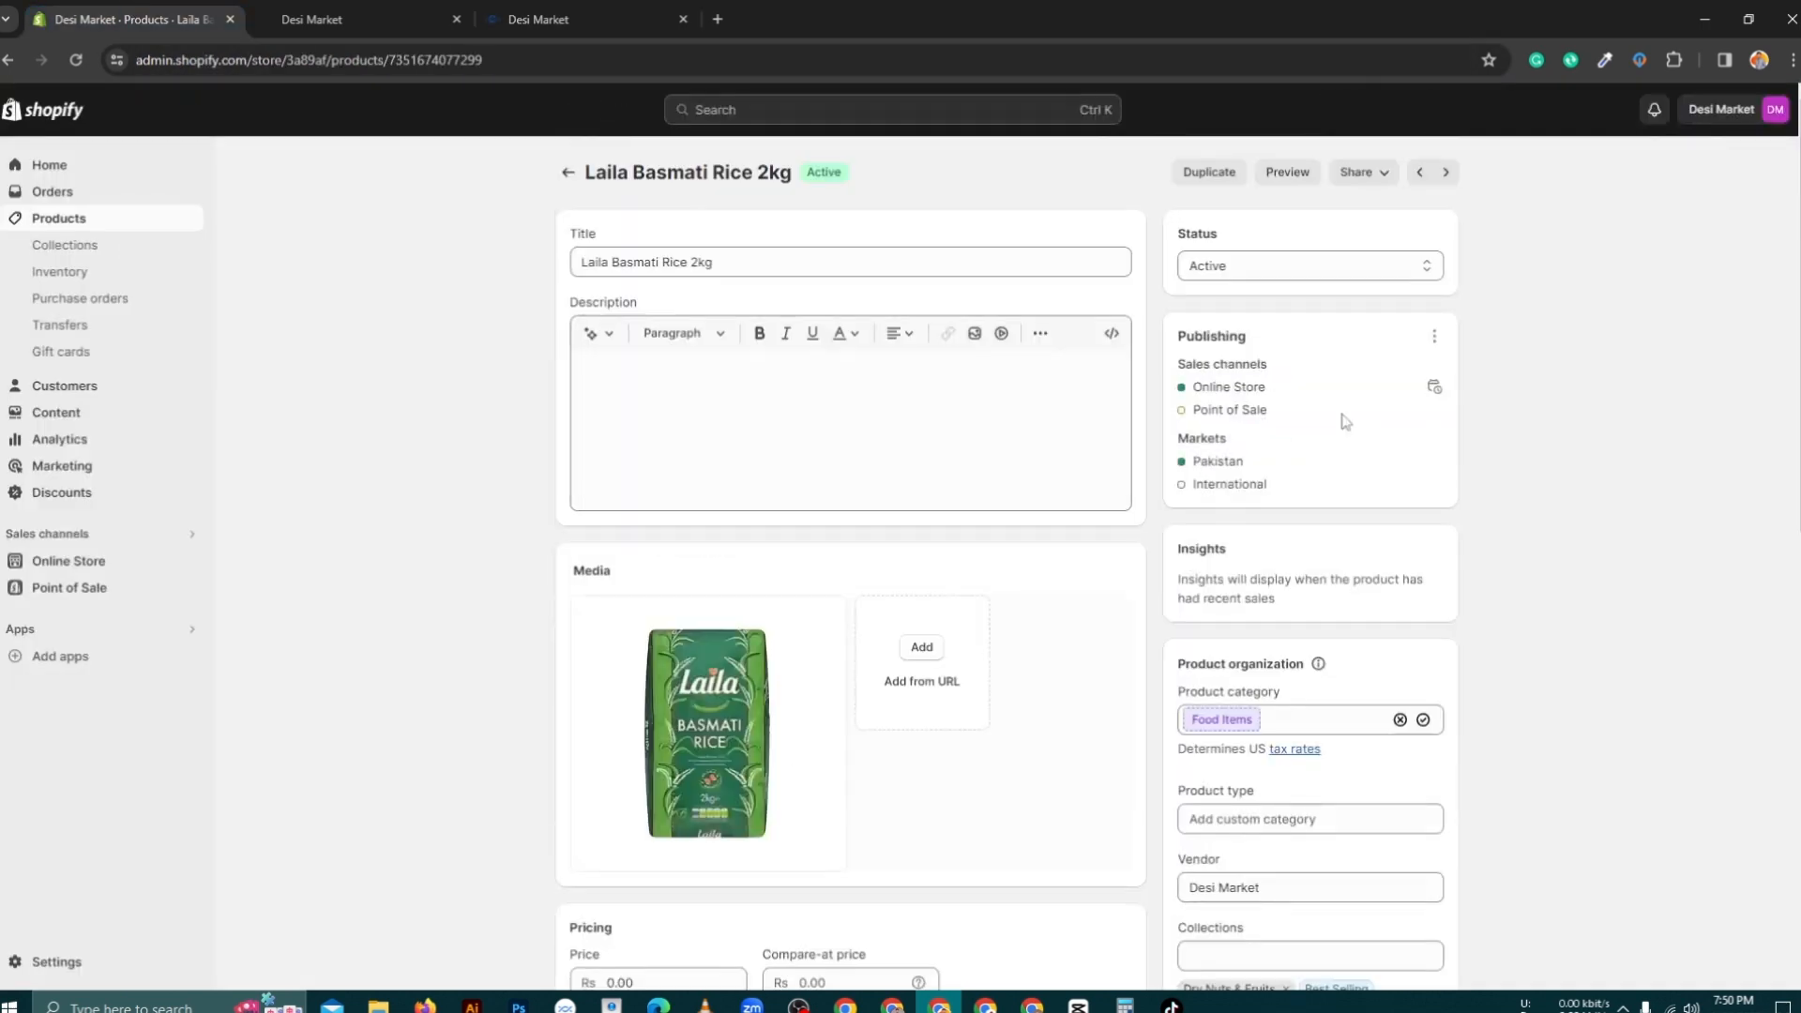
scroll(511, 483, down, 1)
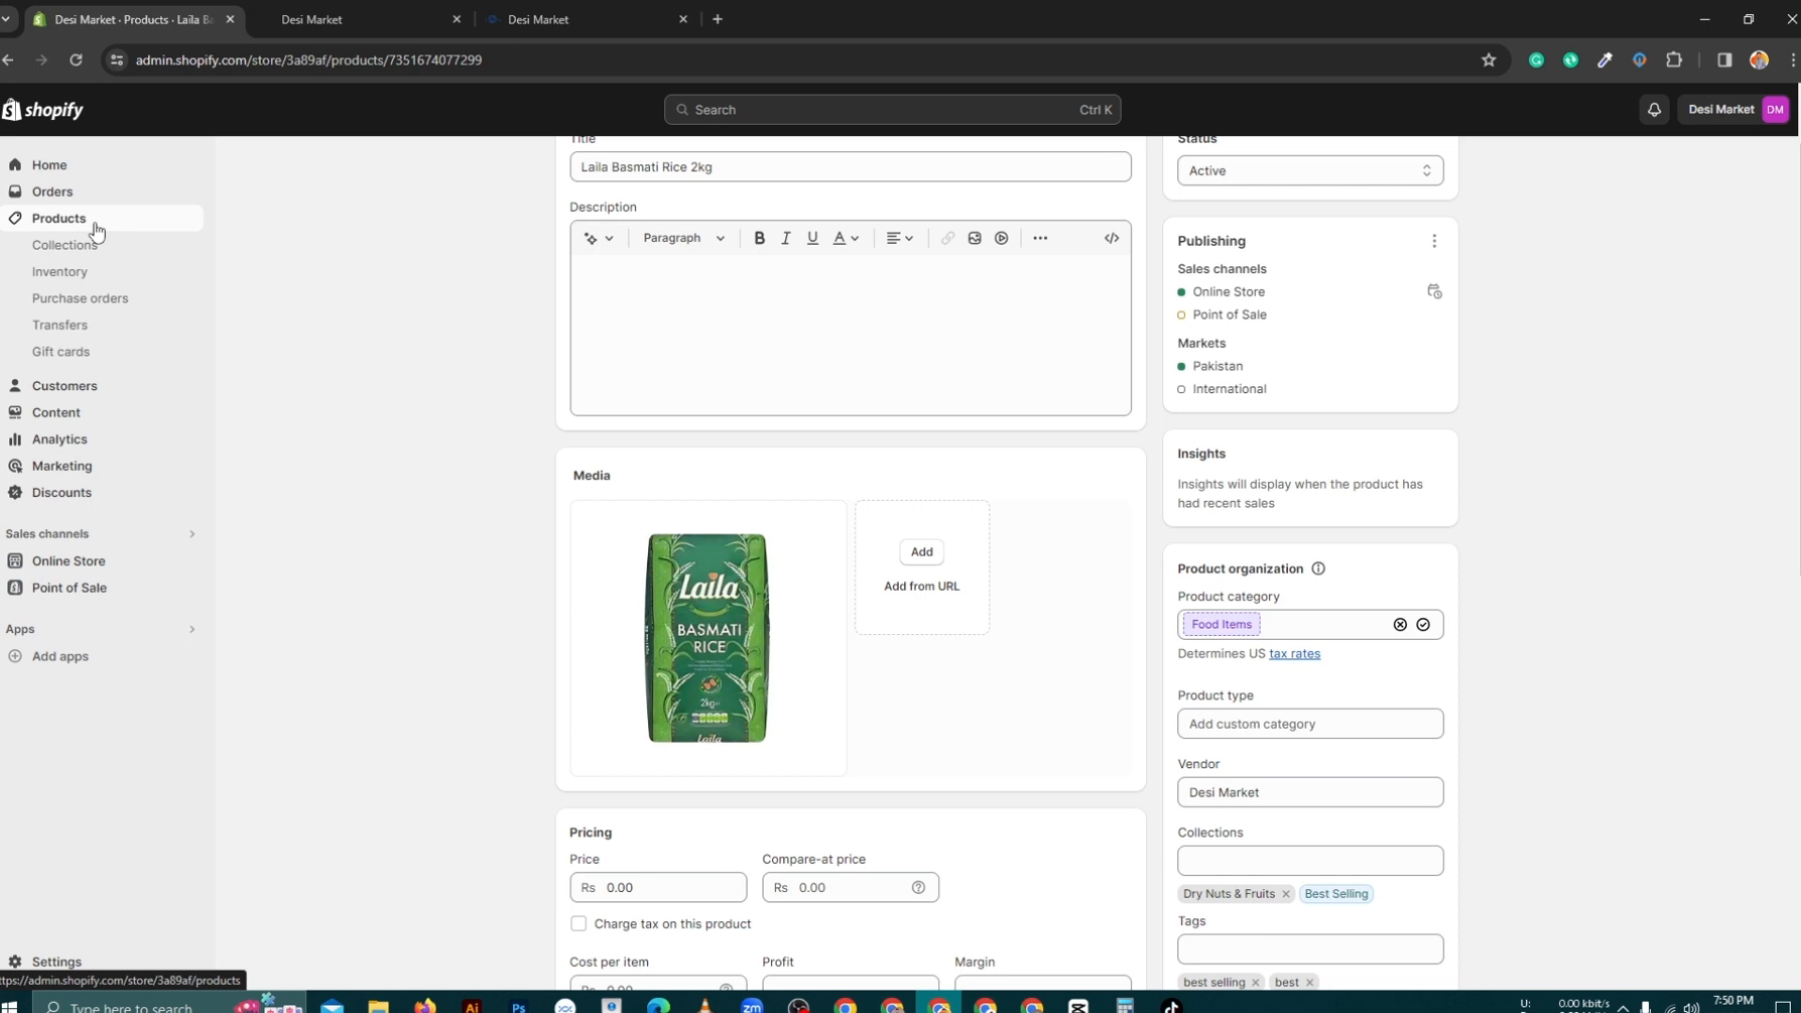
Step: Add the product MDH Garam Masala to the Flour & Grains collection and save the product
click(97, 229)
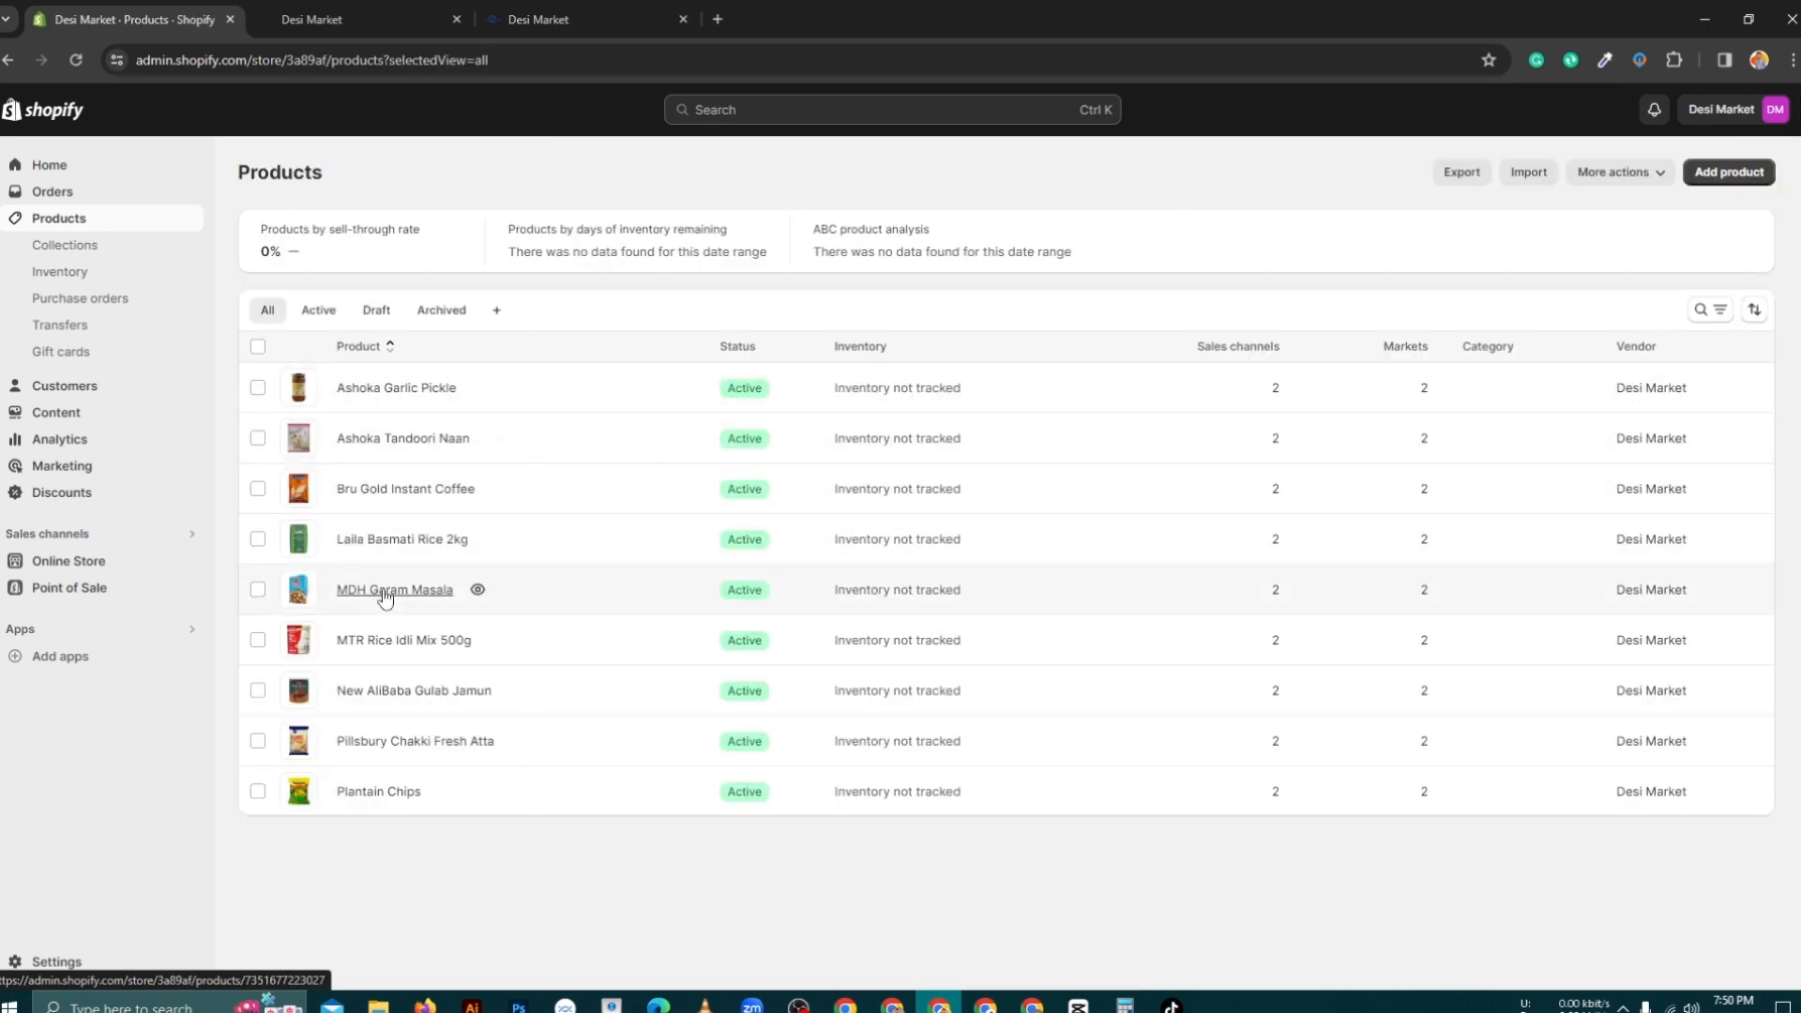
click(385, 593)
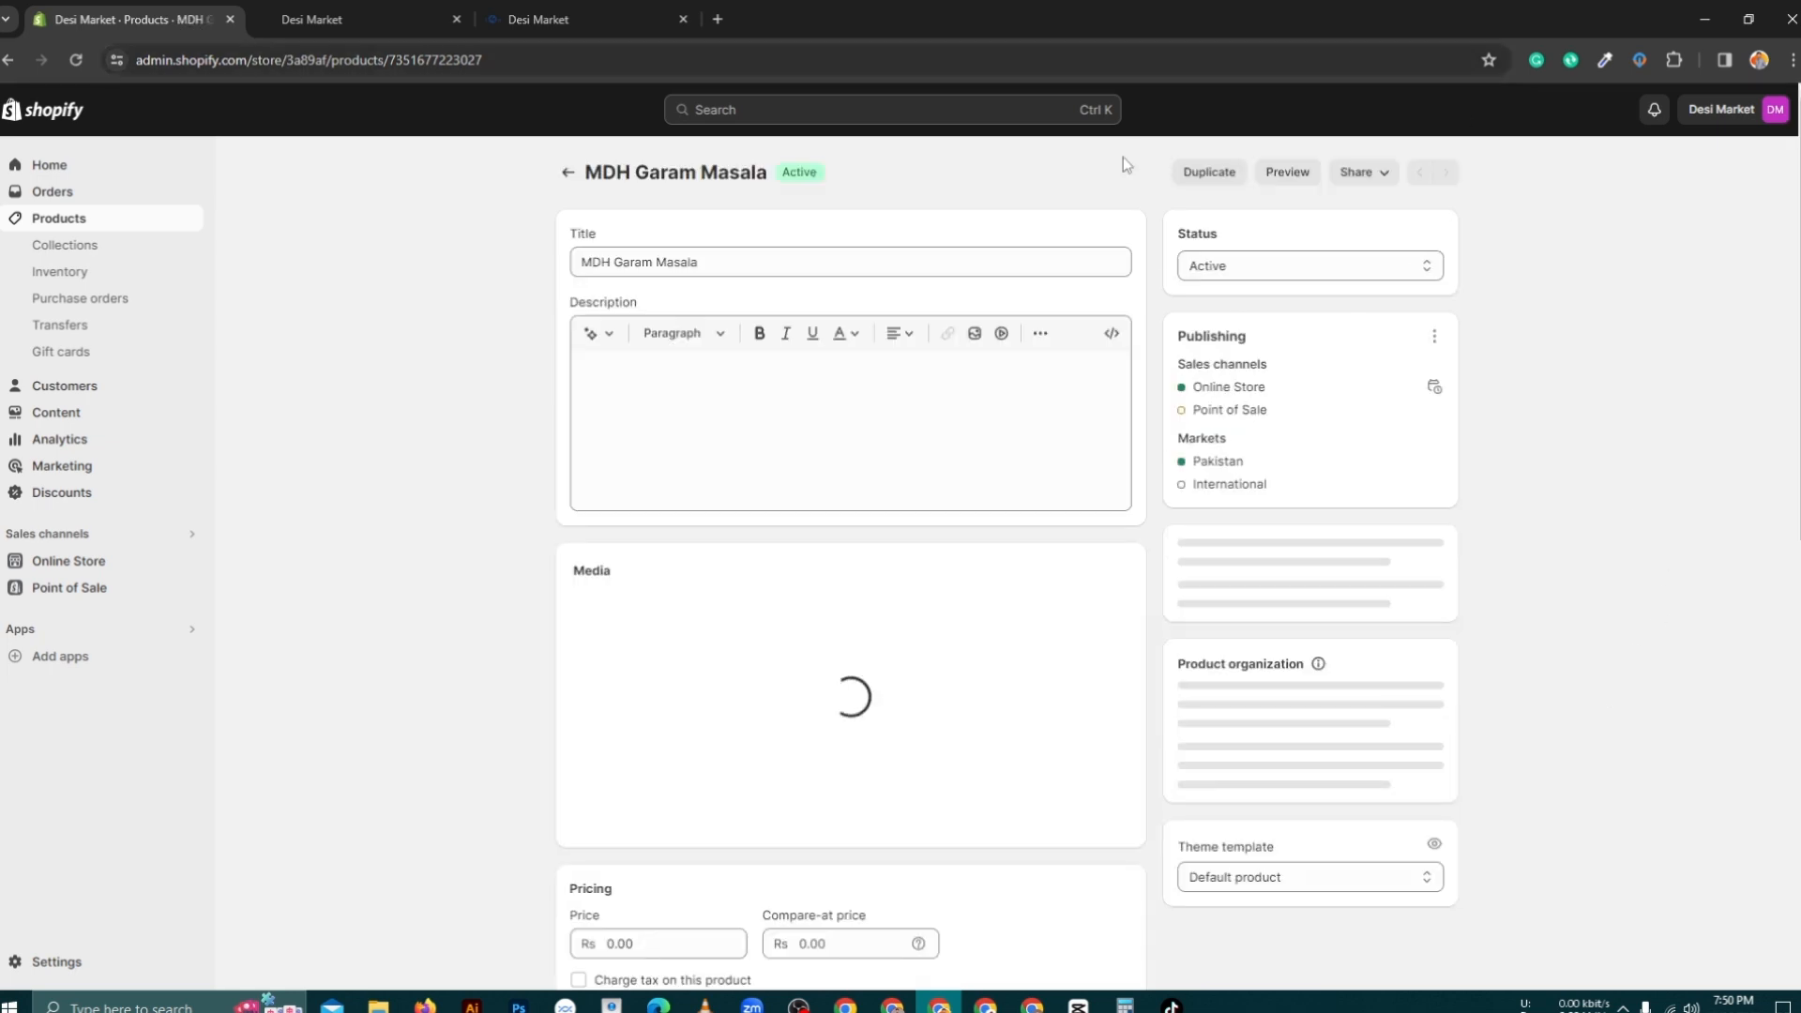
scroll(1339, 500, down, 3)
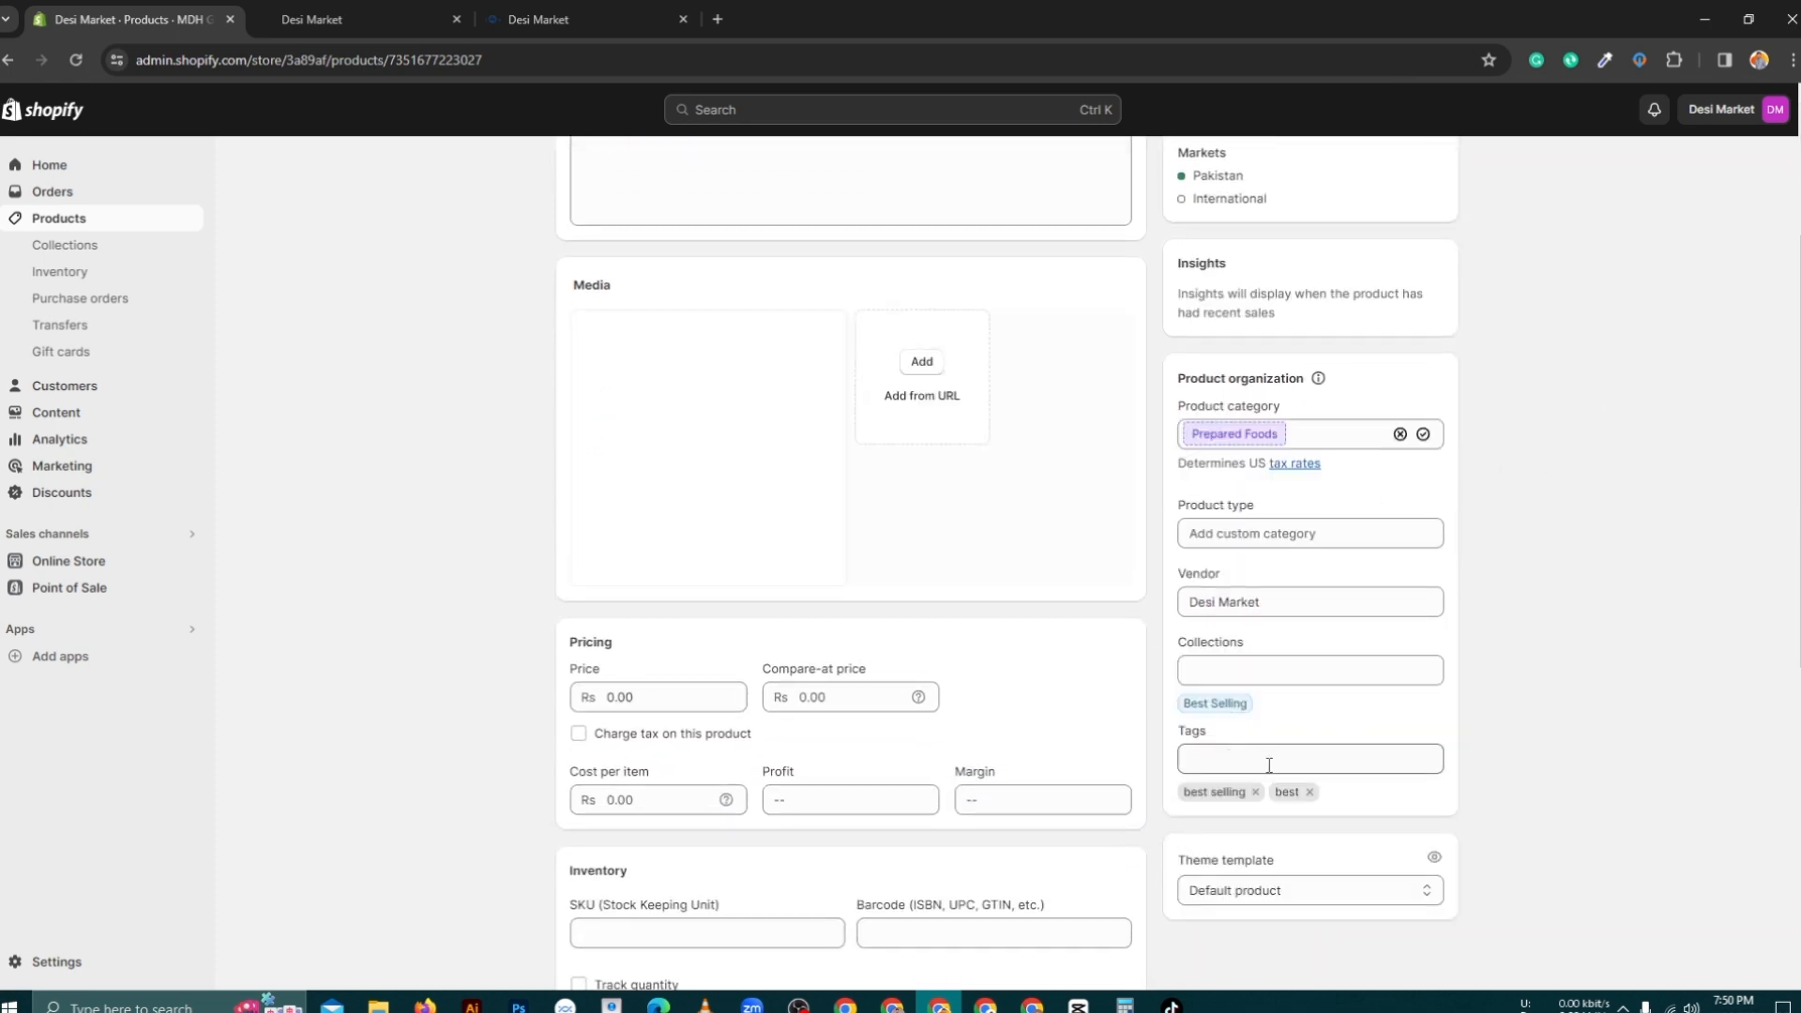
click(1270, 677)
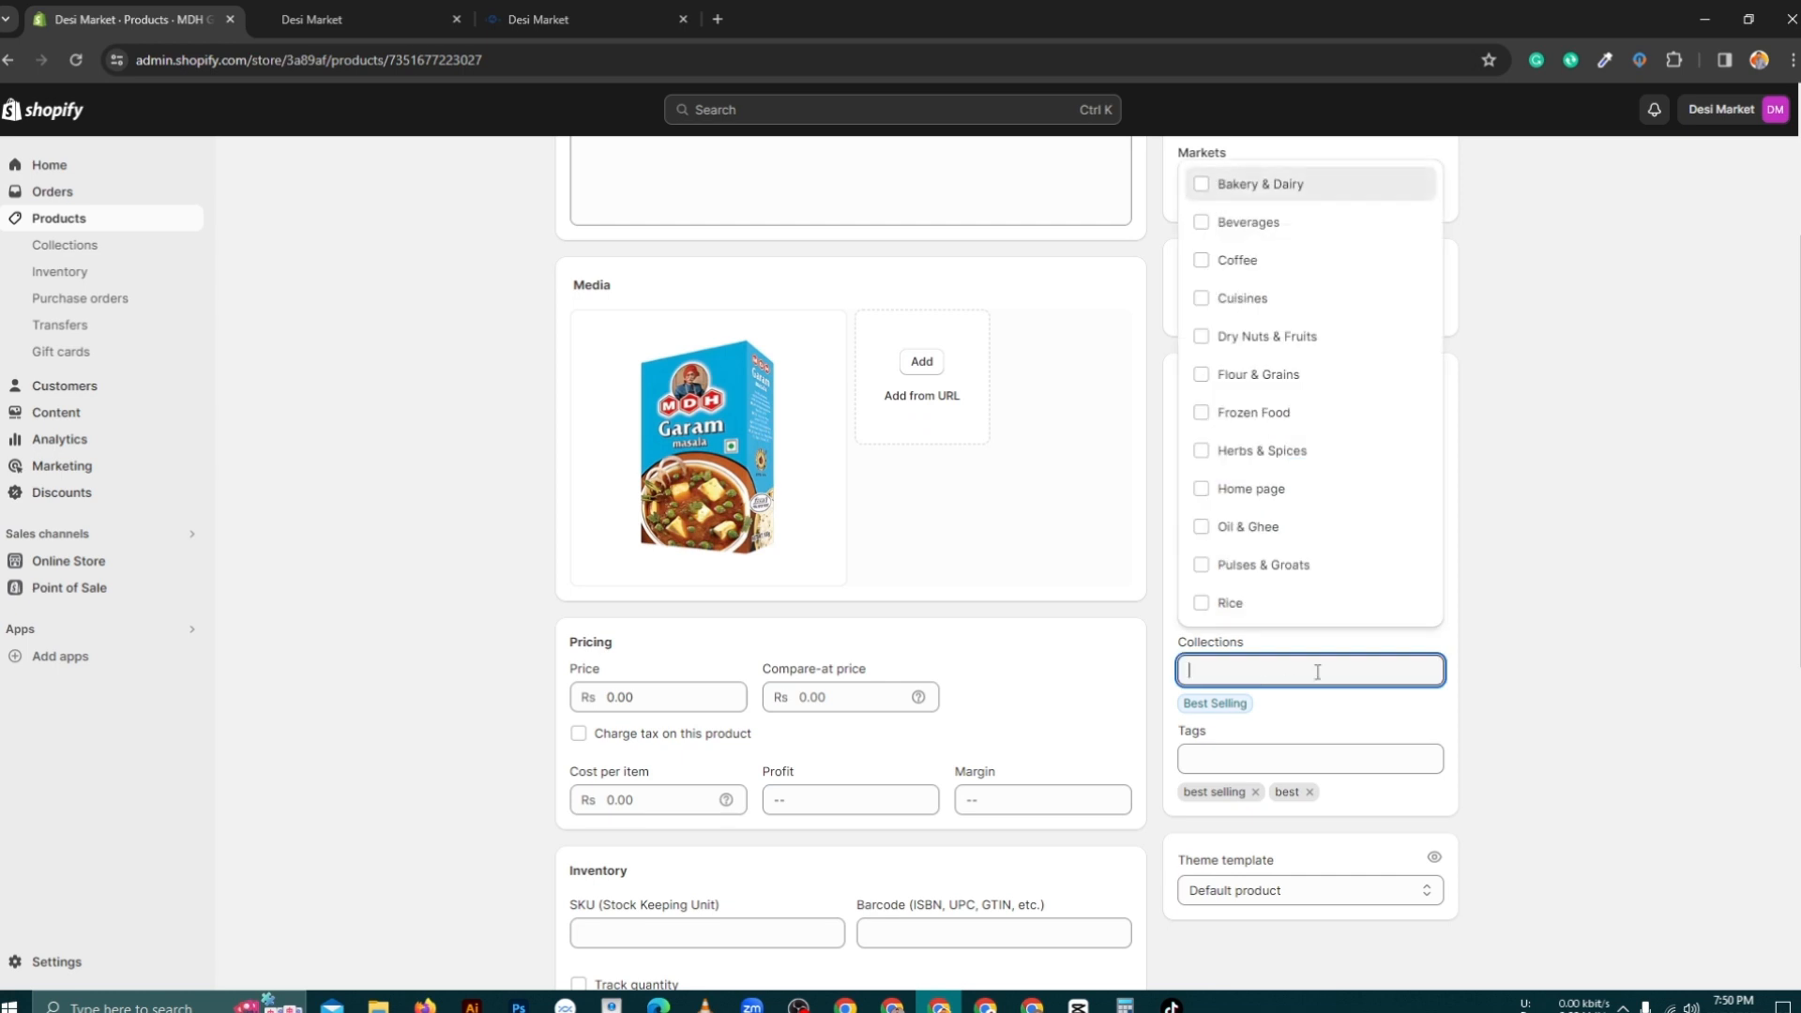
click(1201, 374)
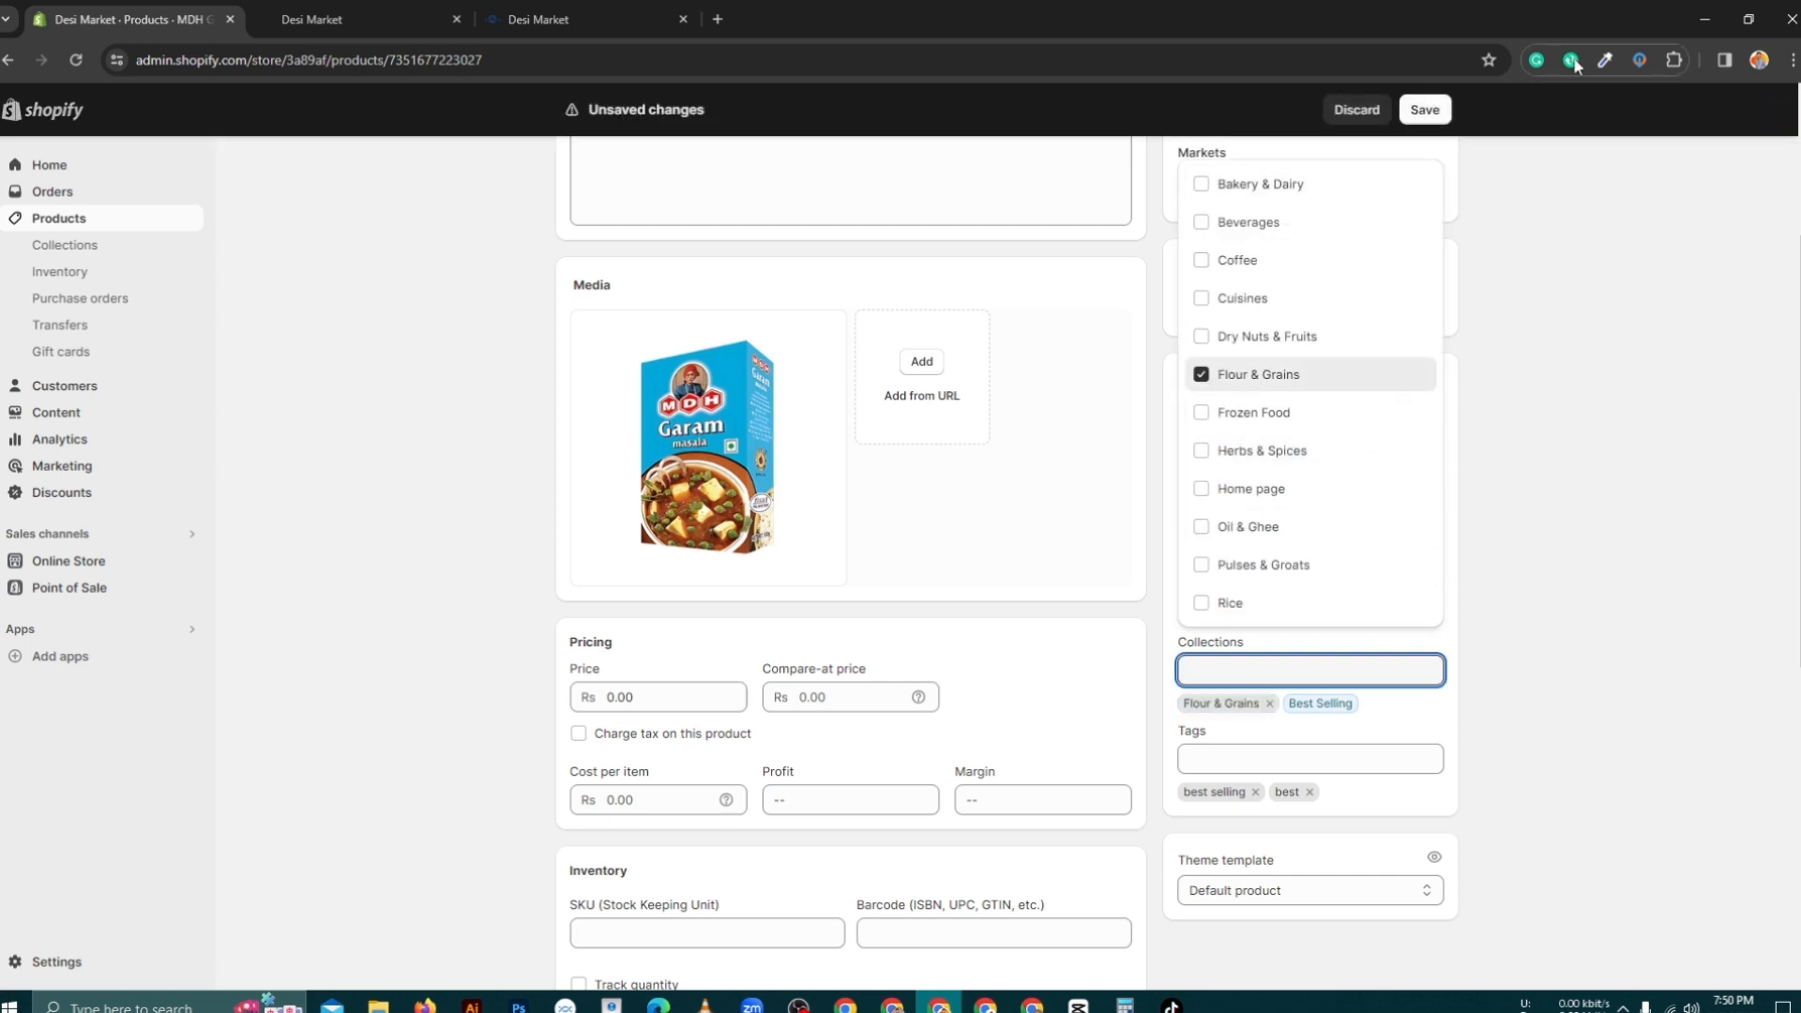
click(1438, 110)
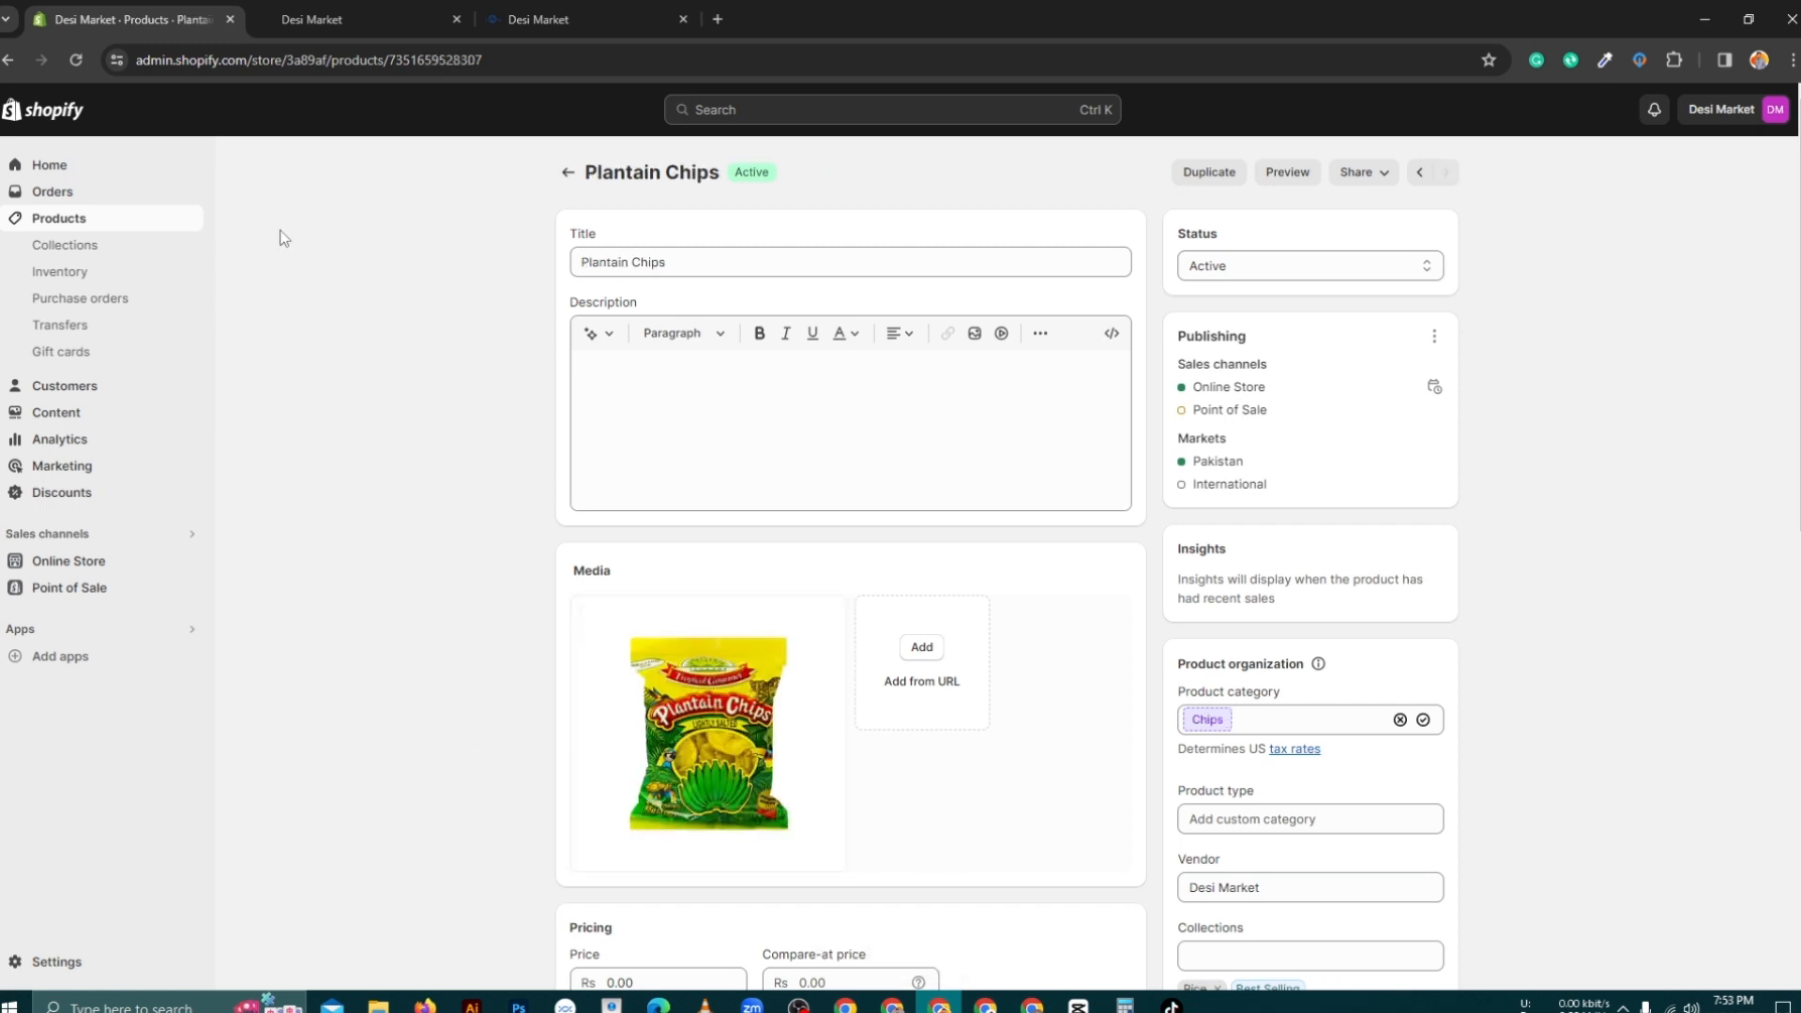
Step: Open the current debutify theme for customization and select the first Collection block in the home page's Collection List section
click(165, 223)
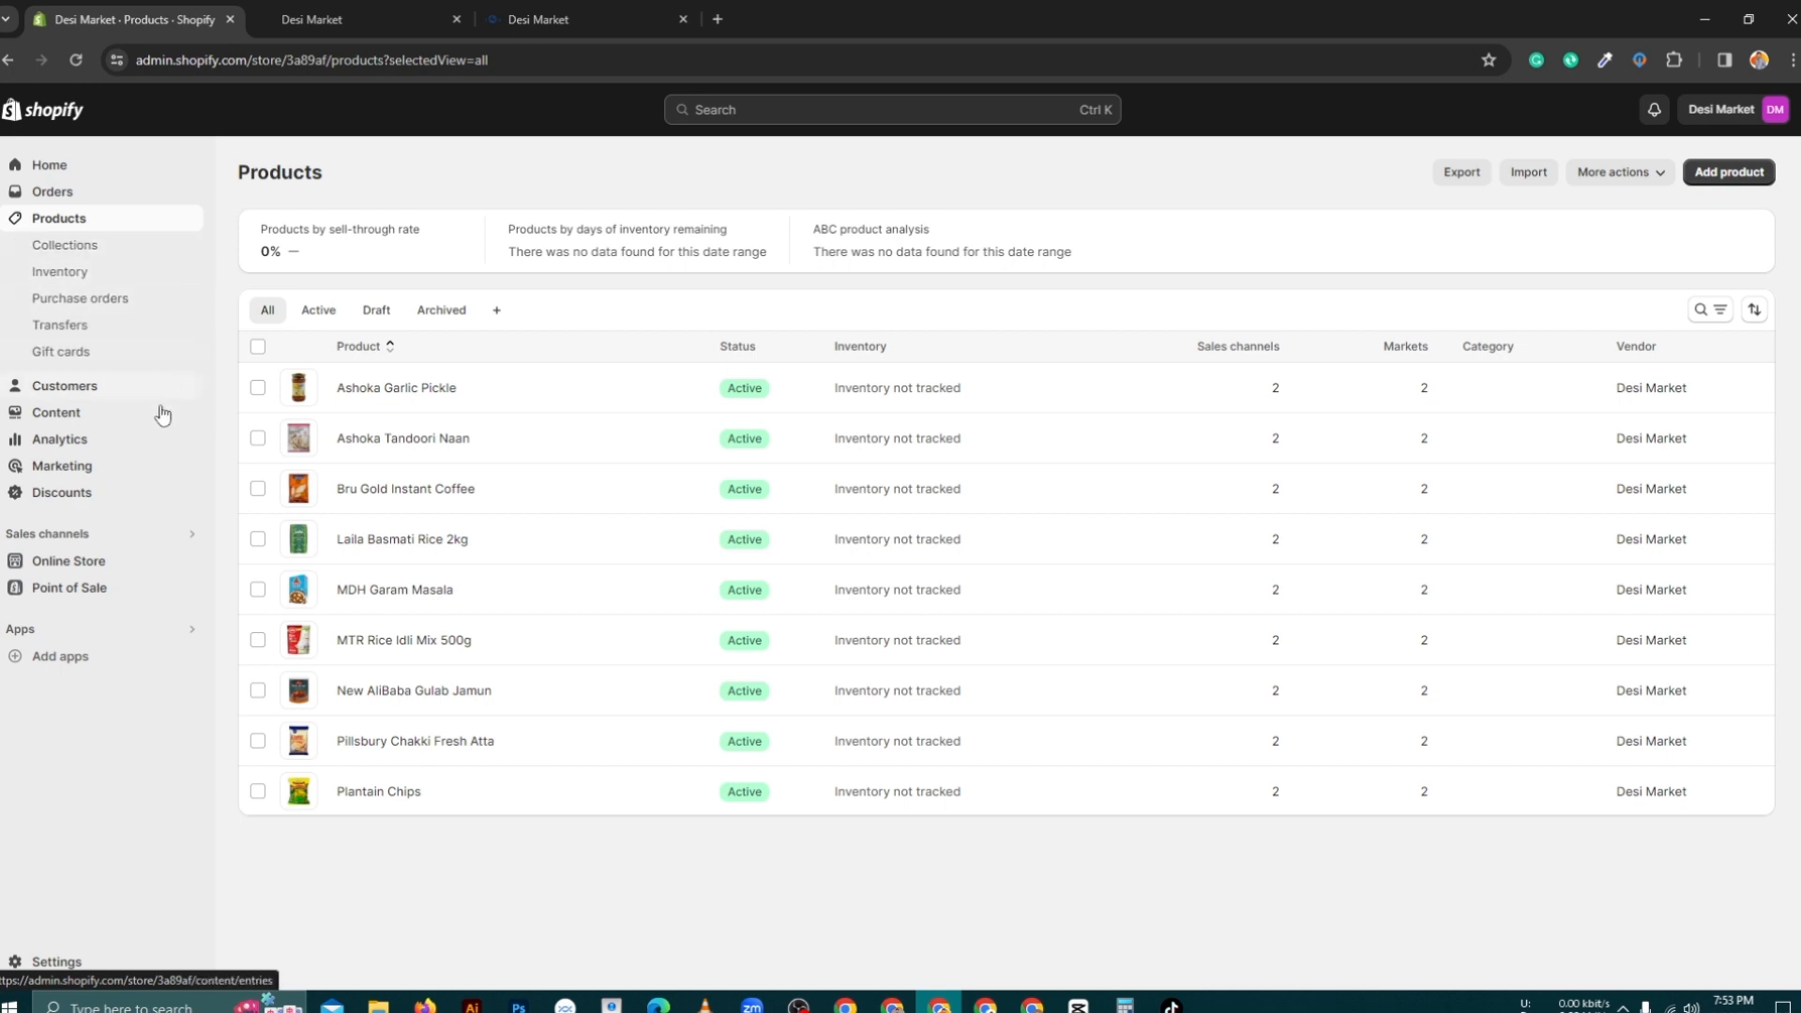
click(75, 562)
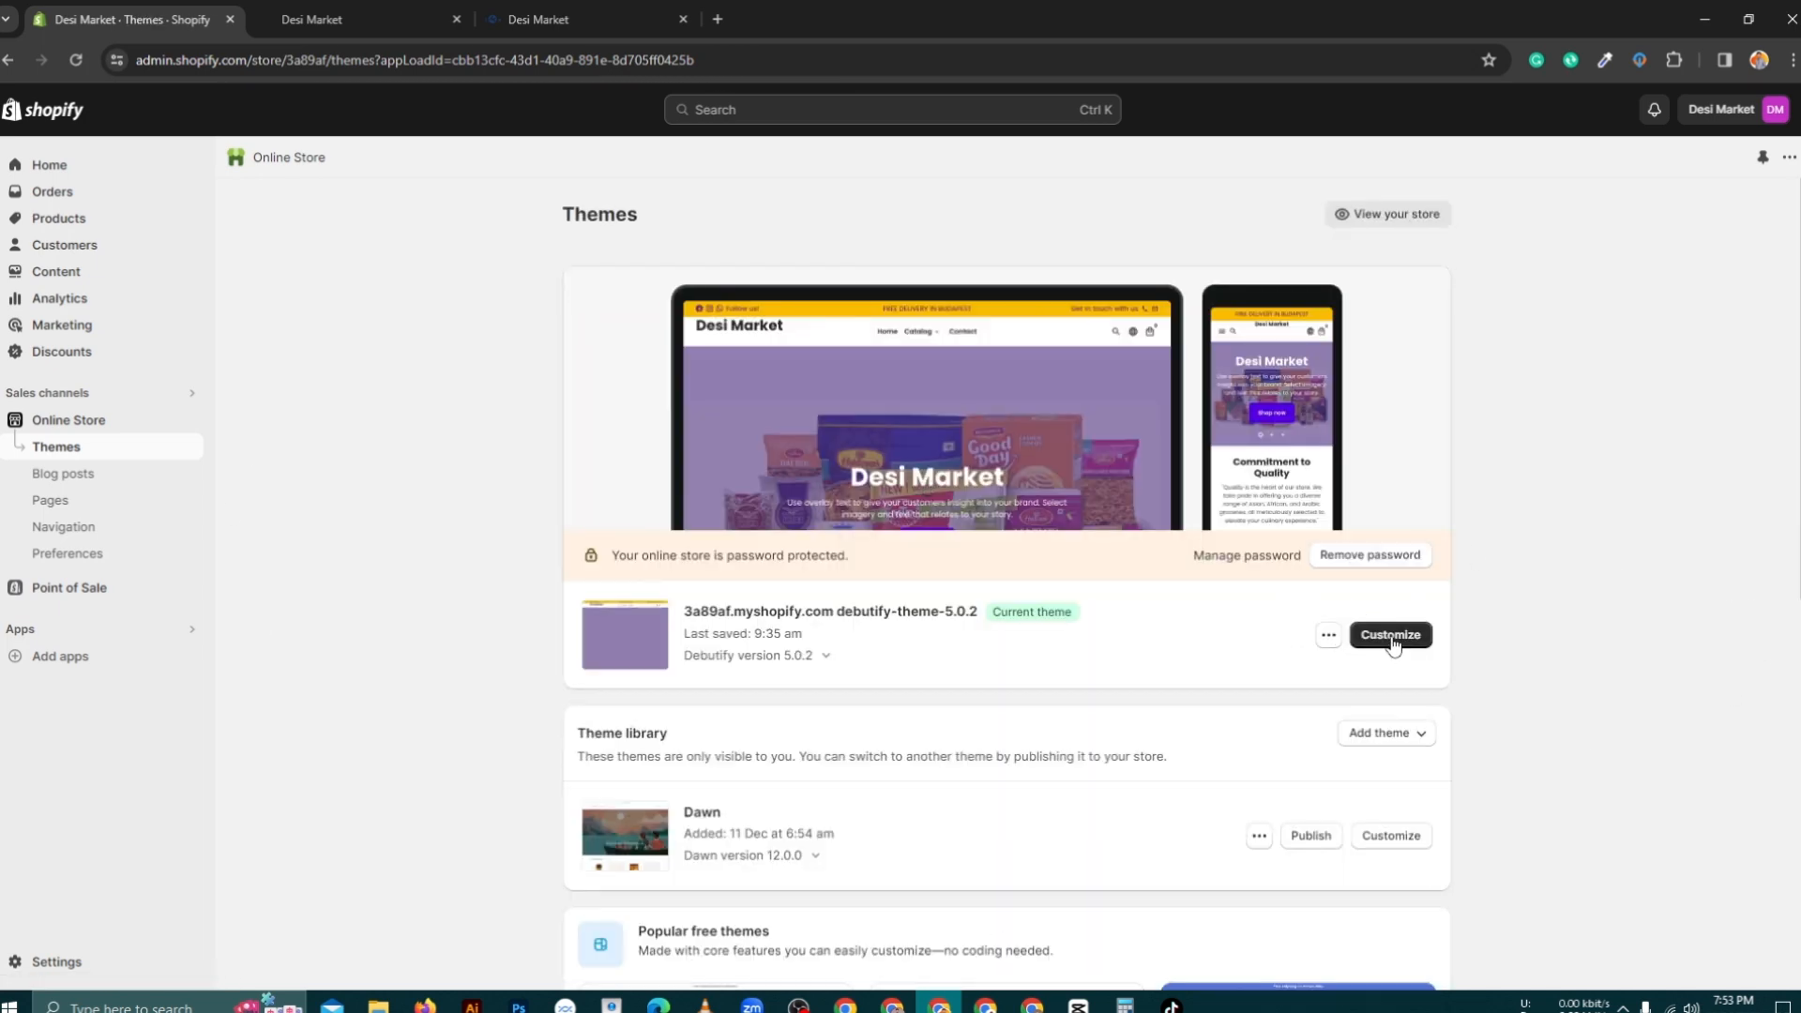
click(1391, 636)
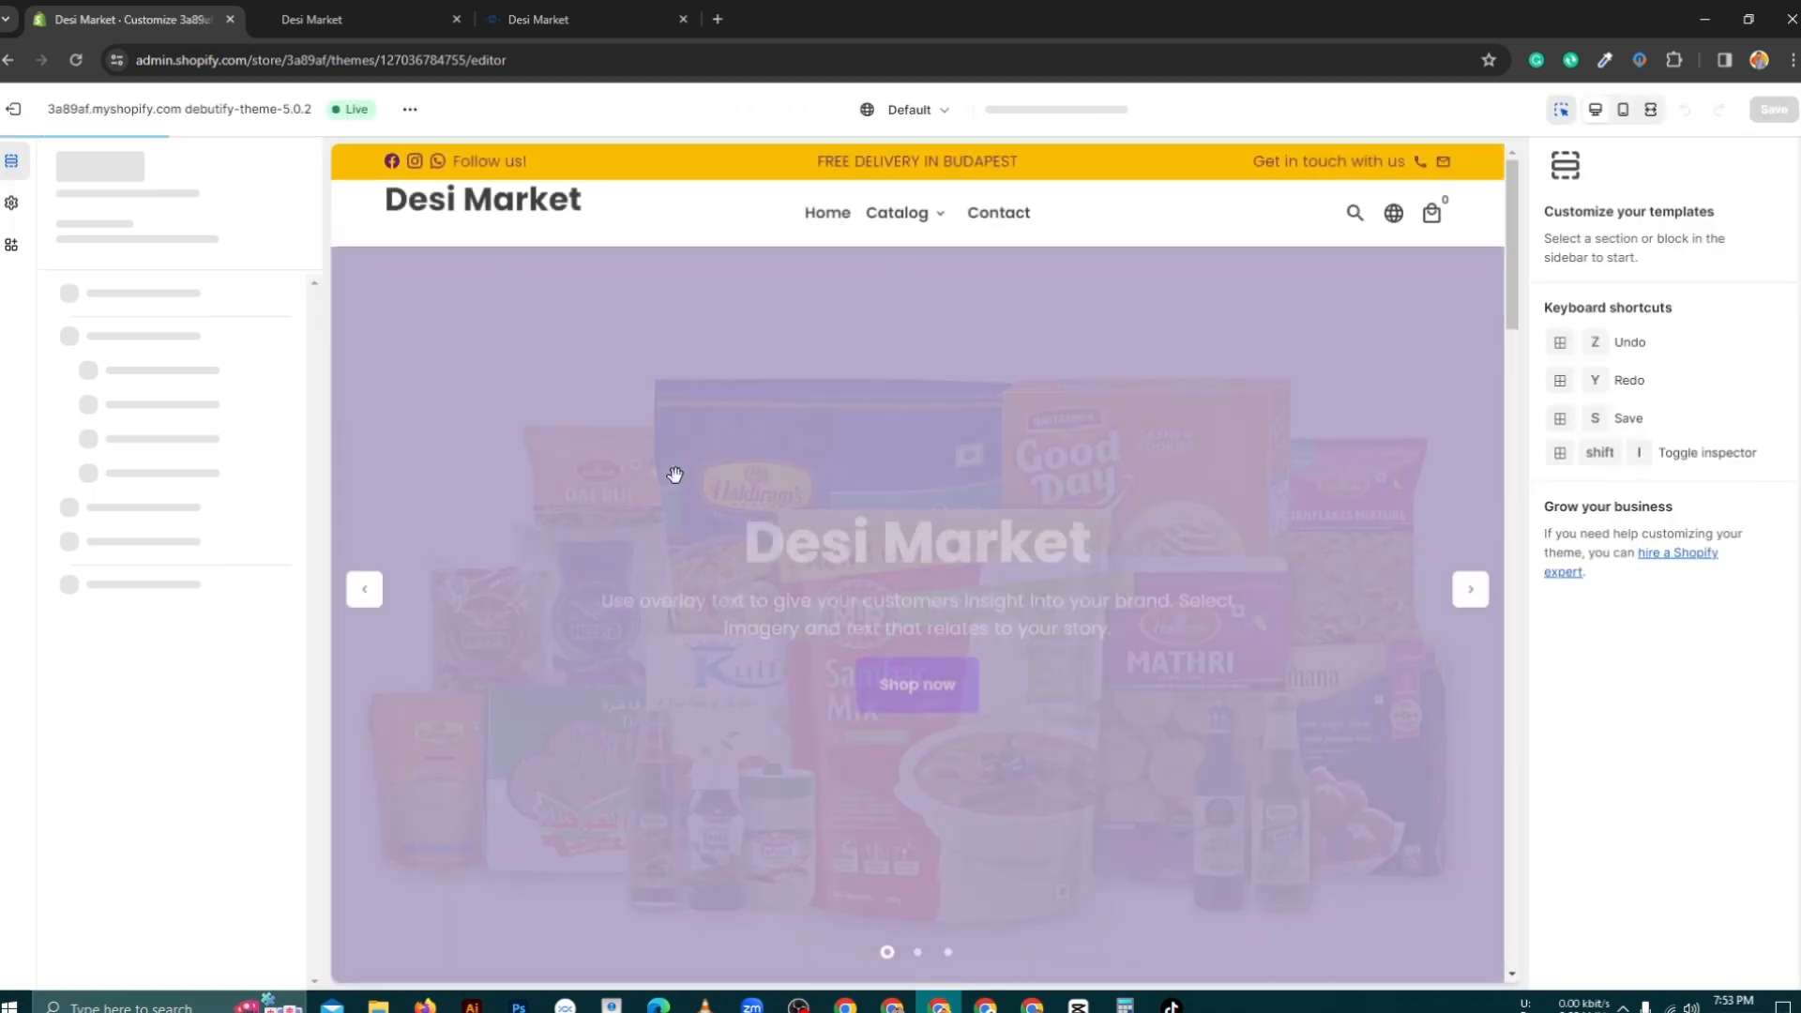
scroll(156, 478, down, 1)
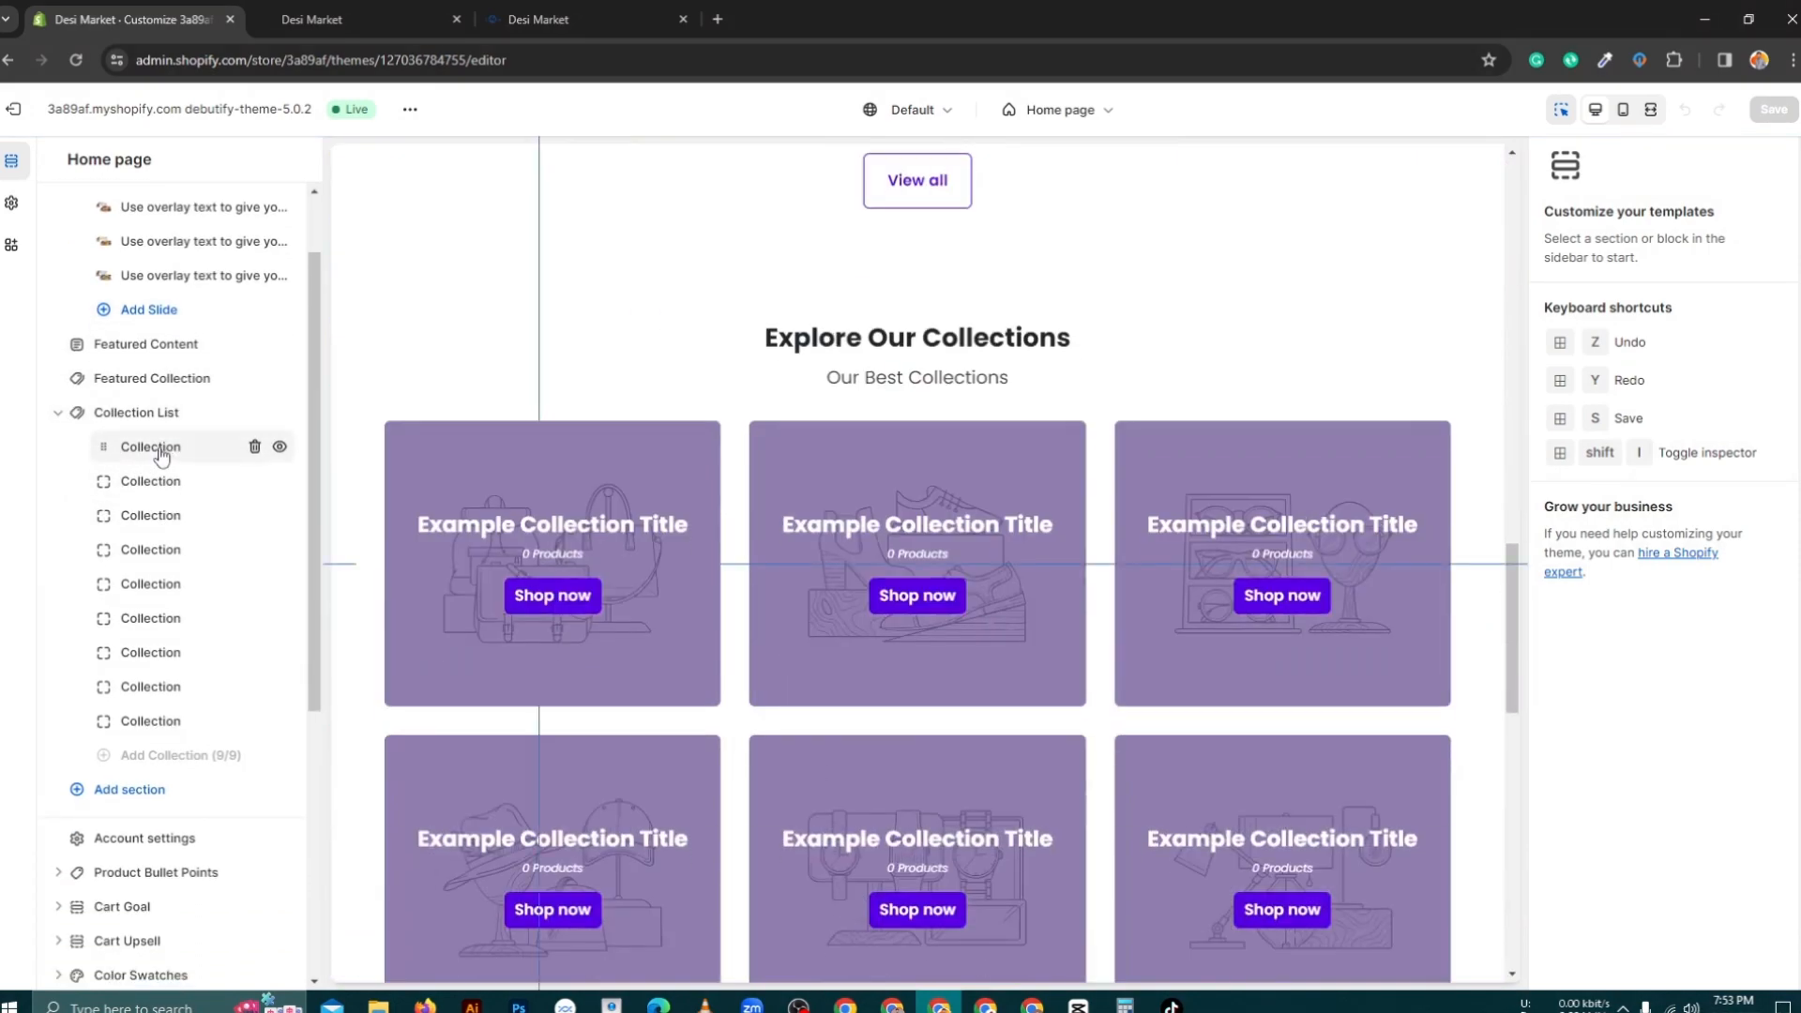
click(161, 455)
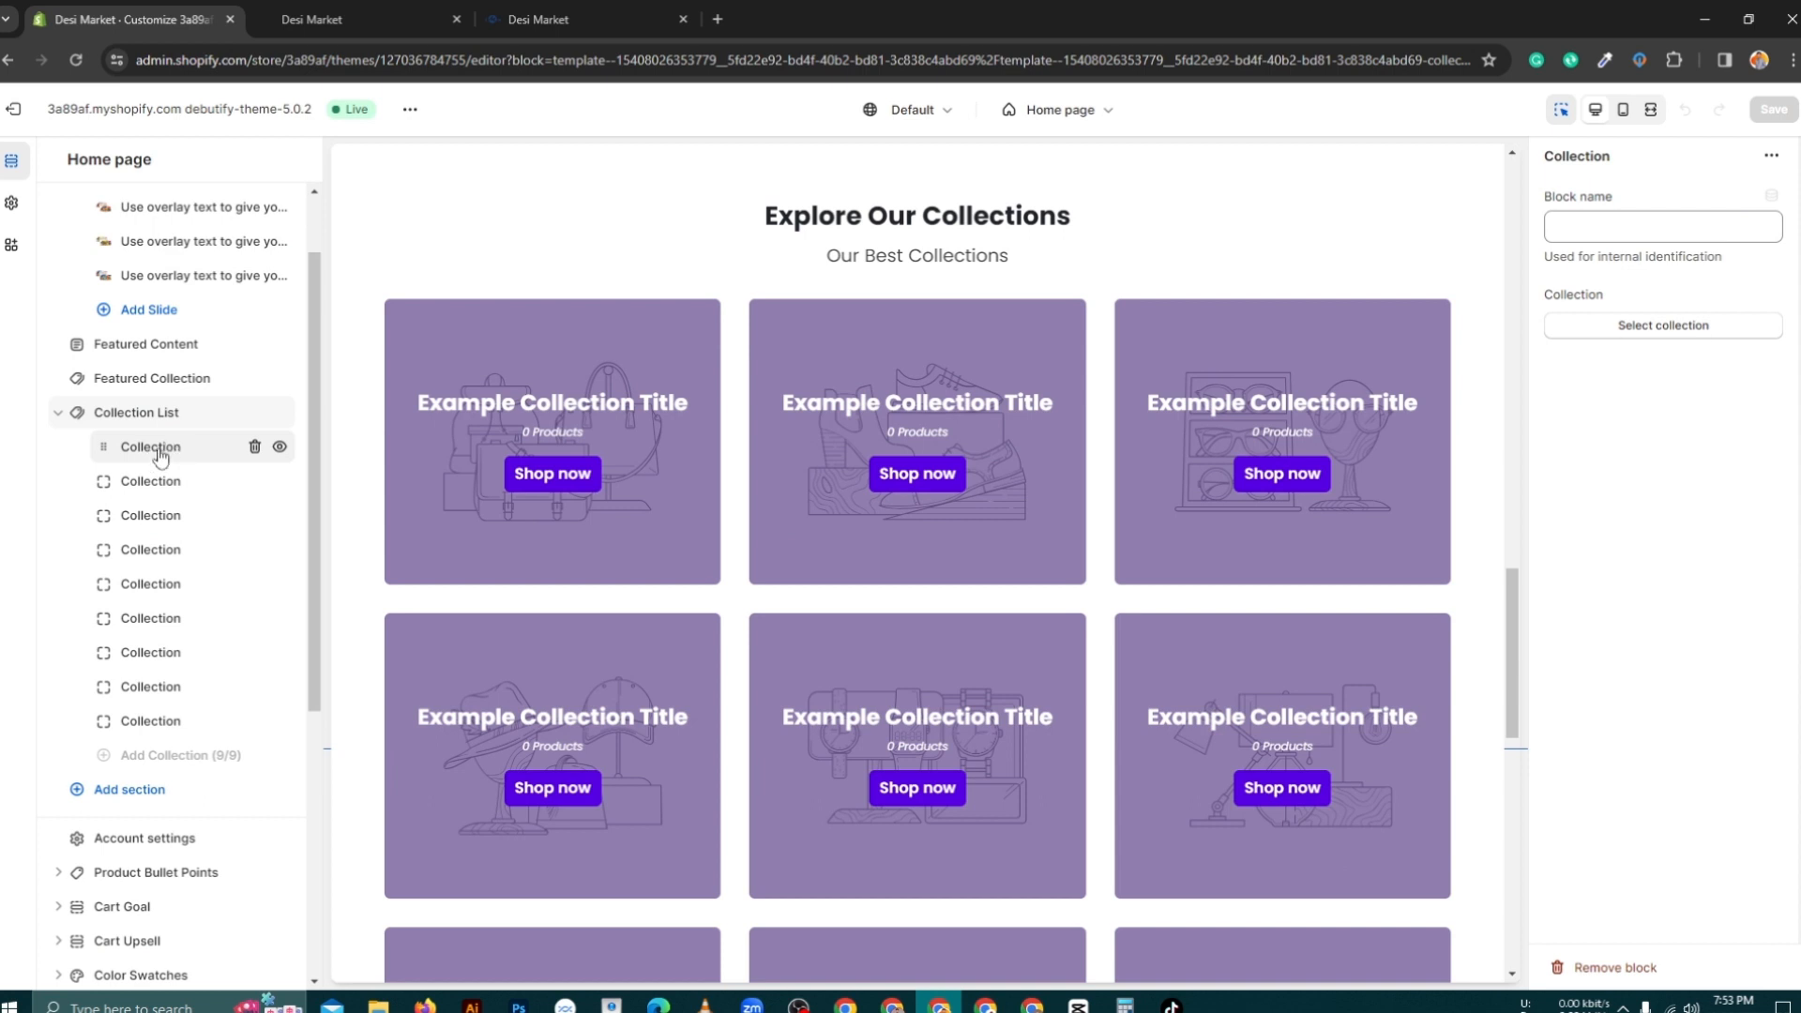
click(1603, 230)
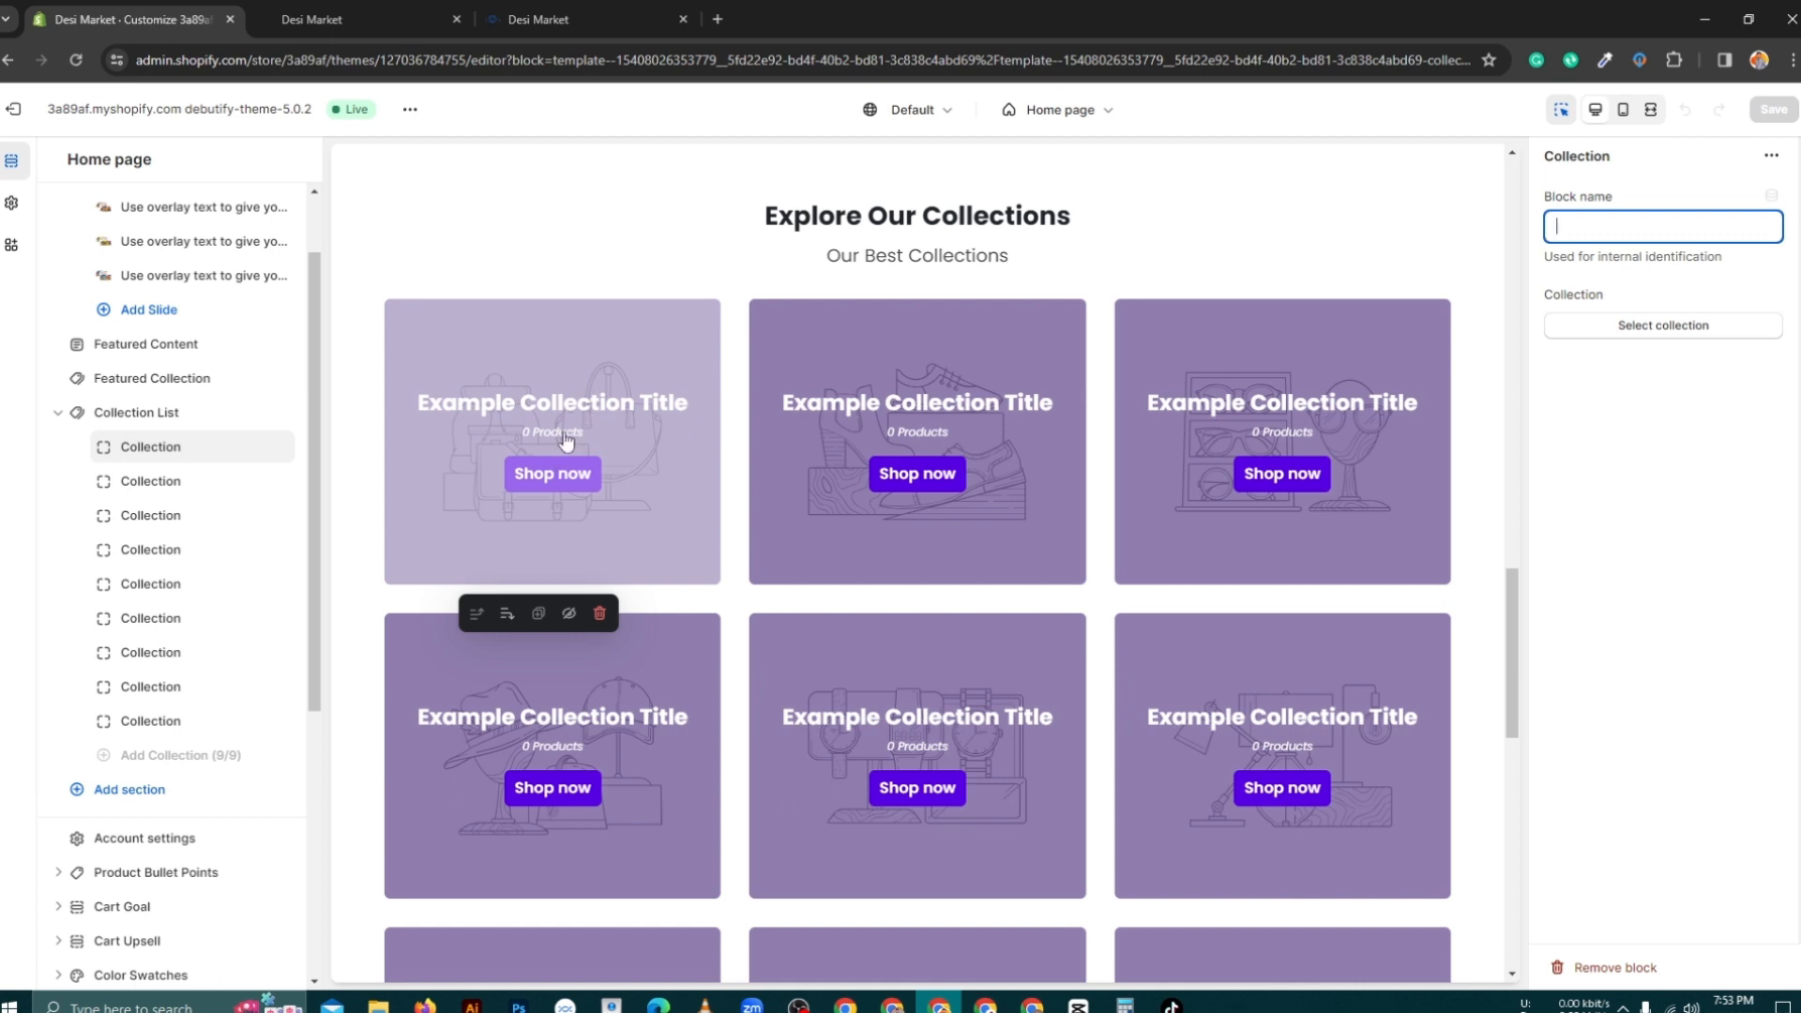
click(1667, 328)
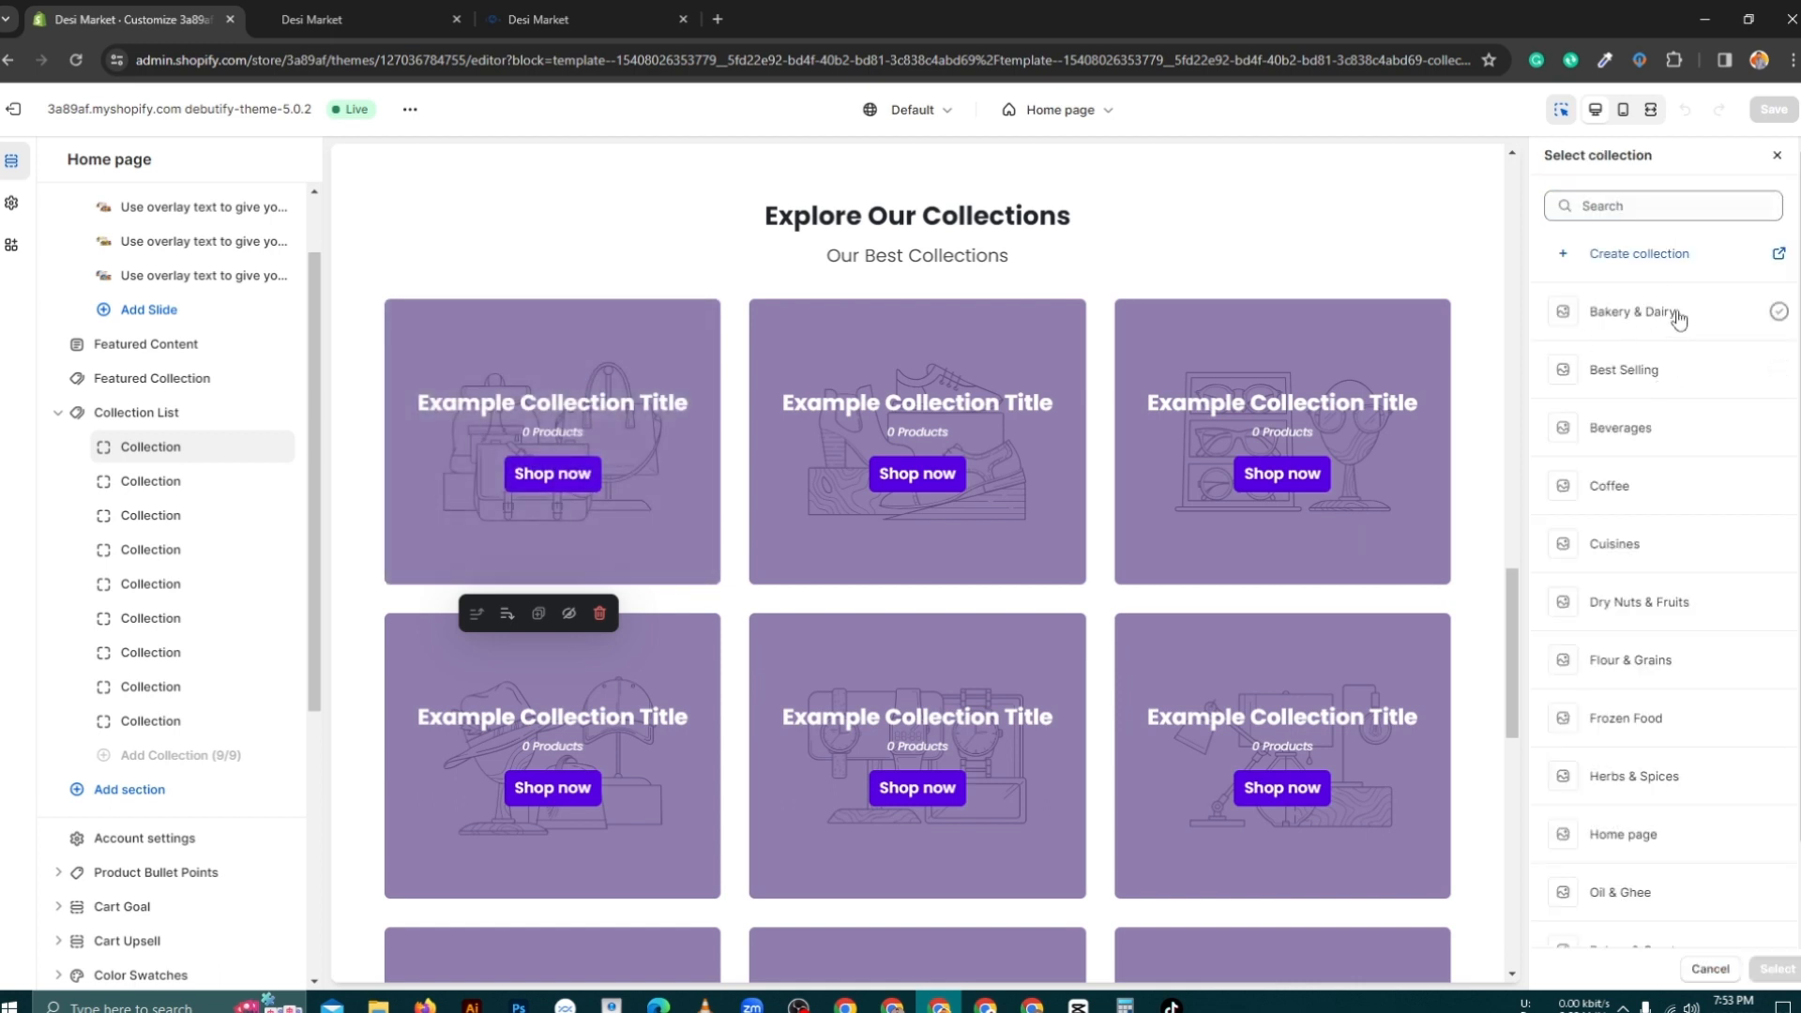
click(1747, 324)
click(1635, 205)
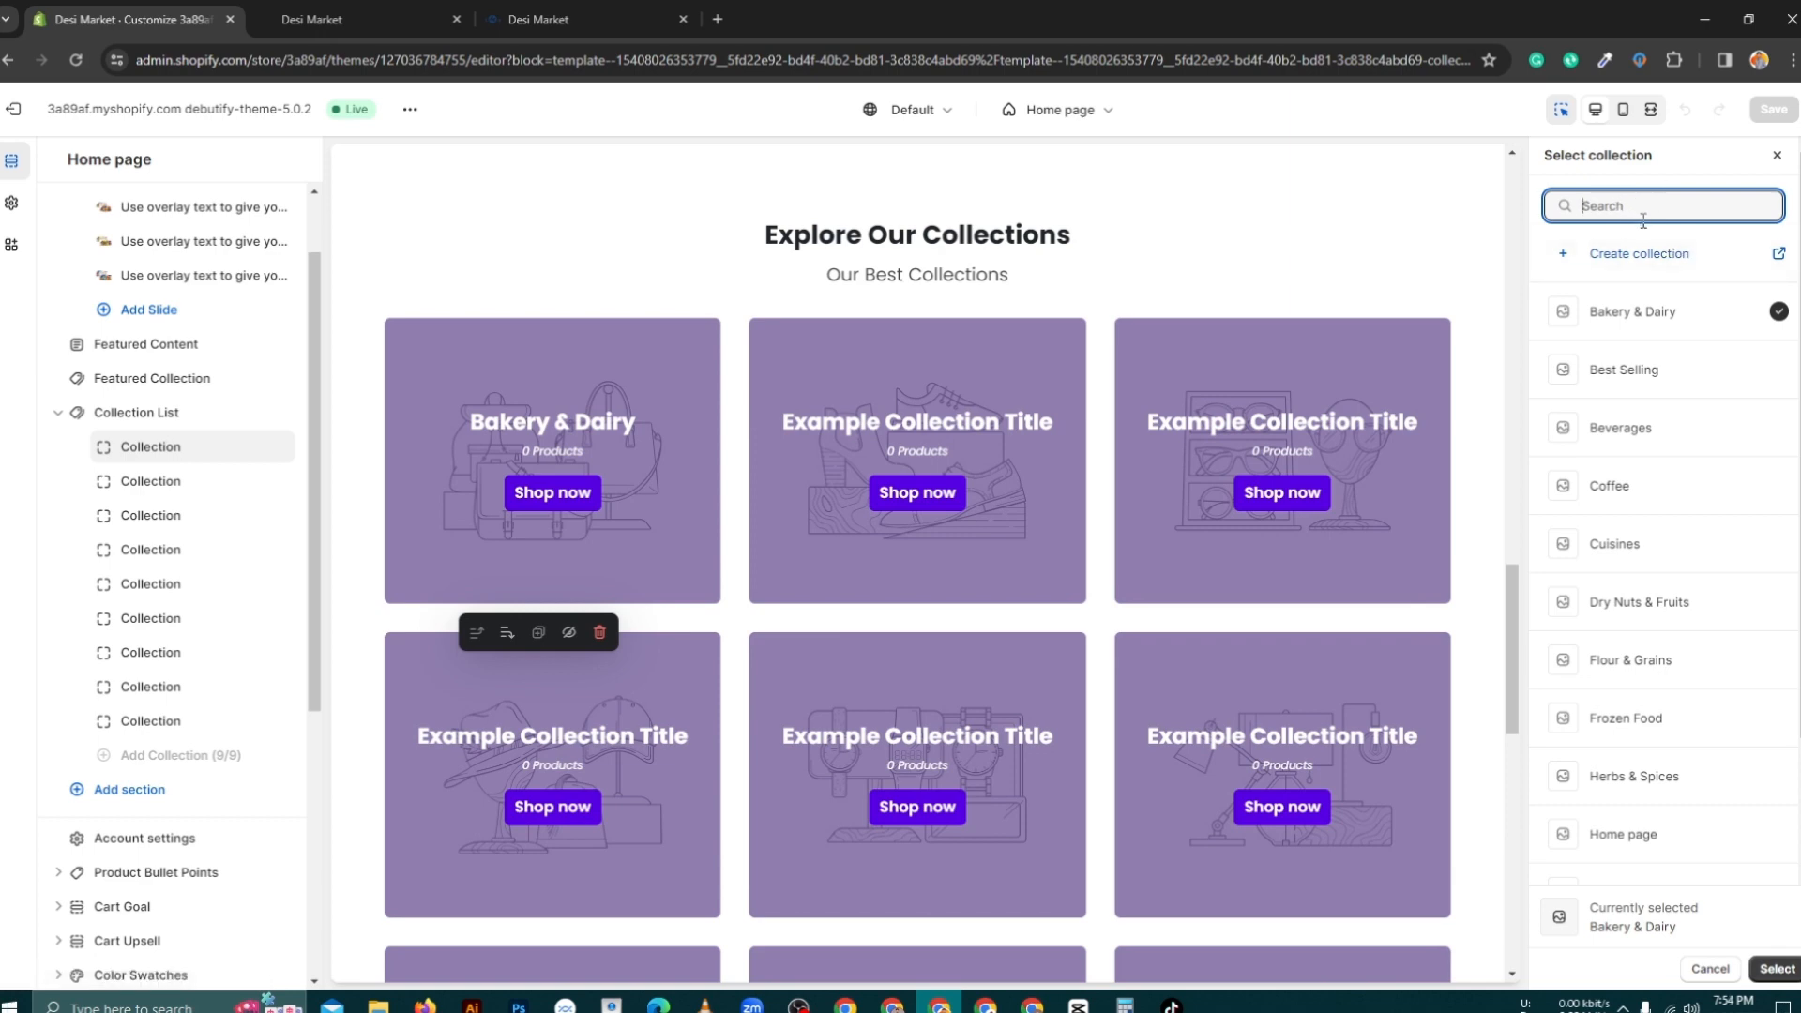
click(1777, 157)
Step: Name the first block of the Collection List section "Barky & Diary" and save the theme
click(1581, 224)
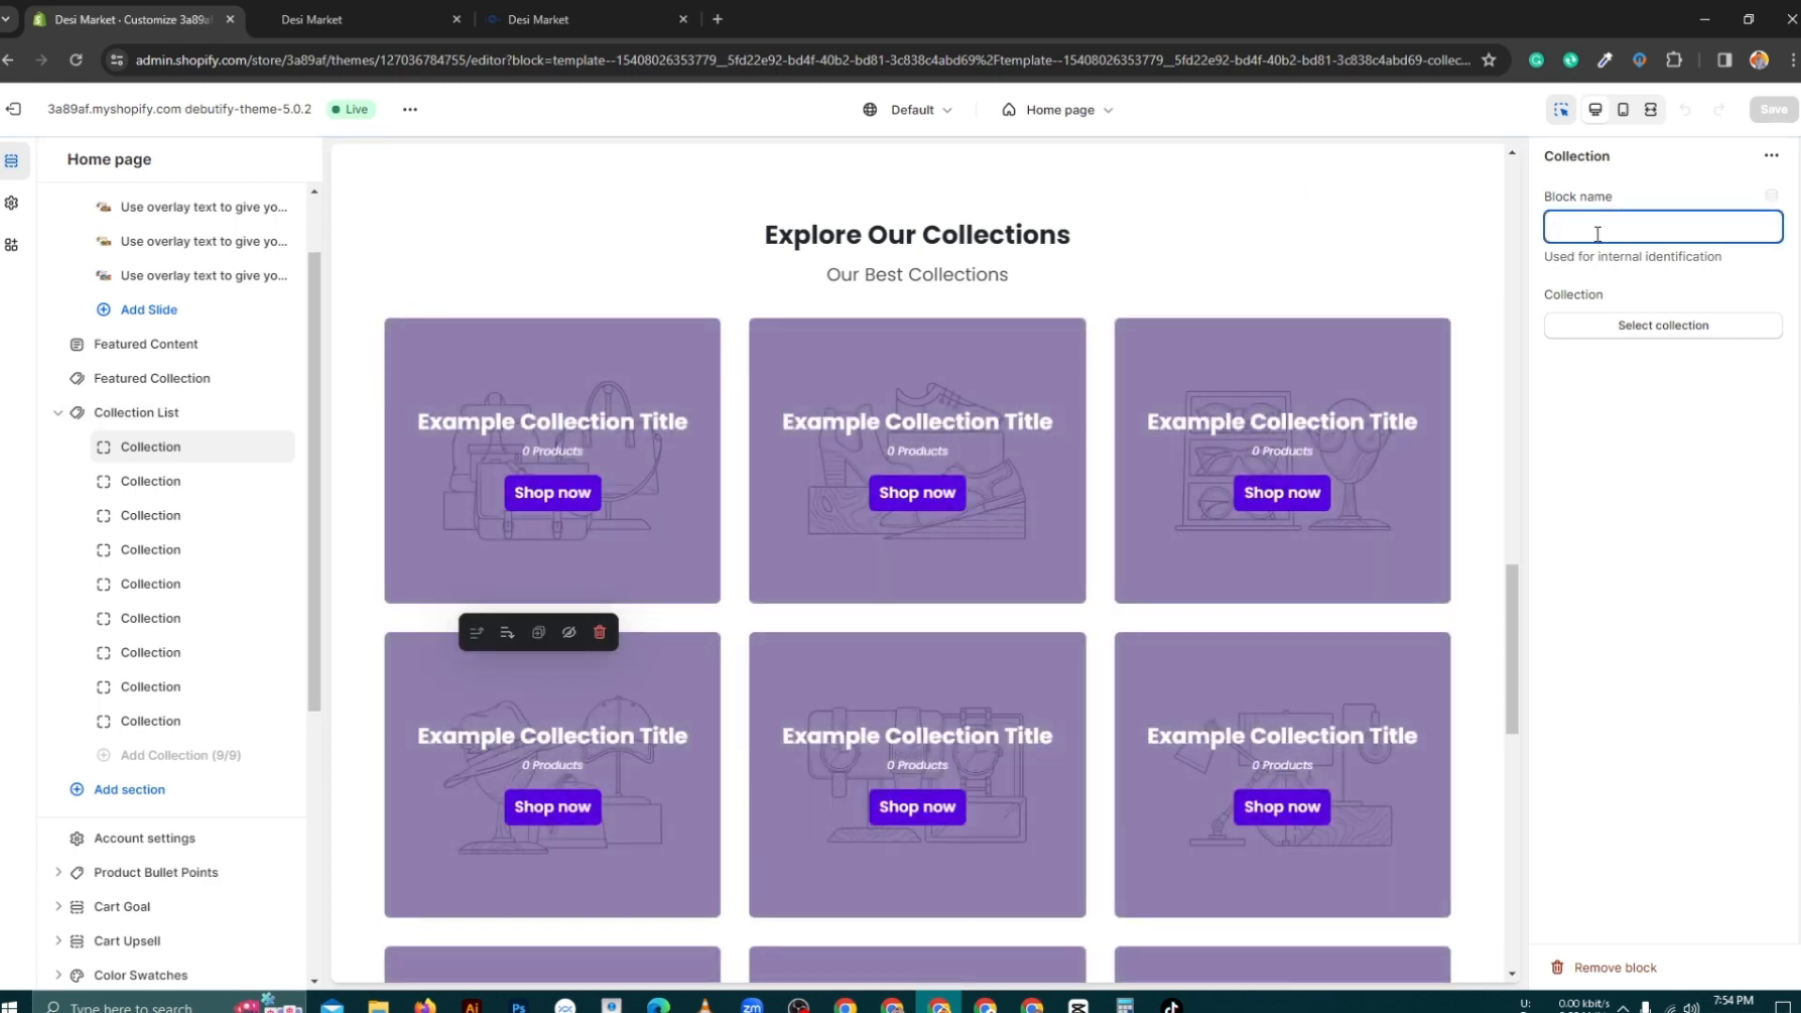
text(Baer)
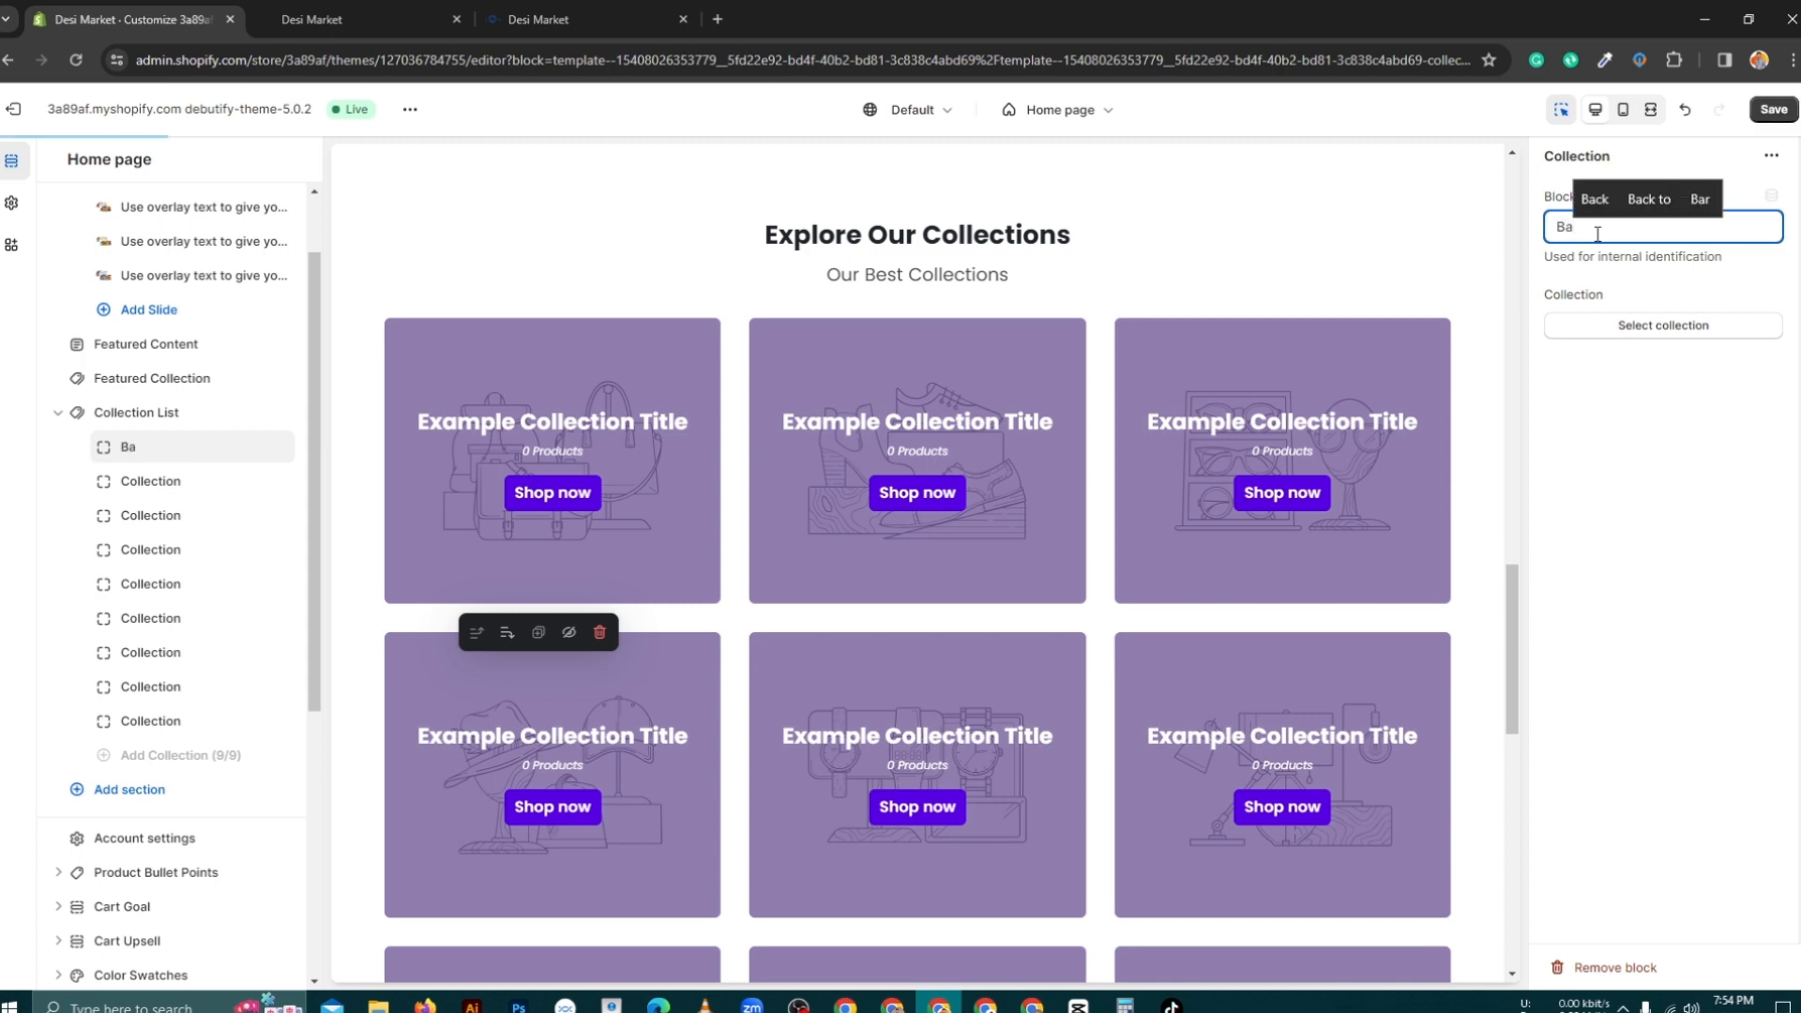
text(ky)
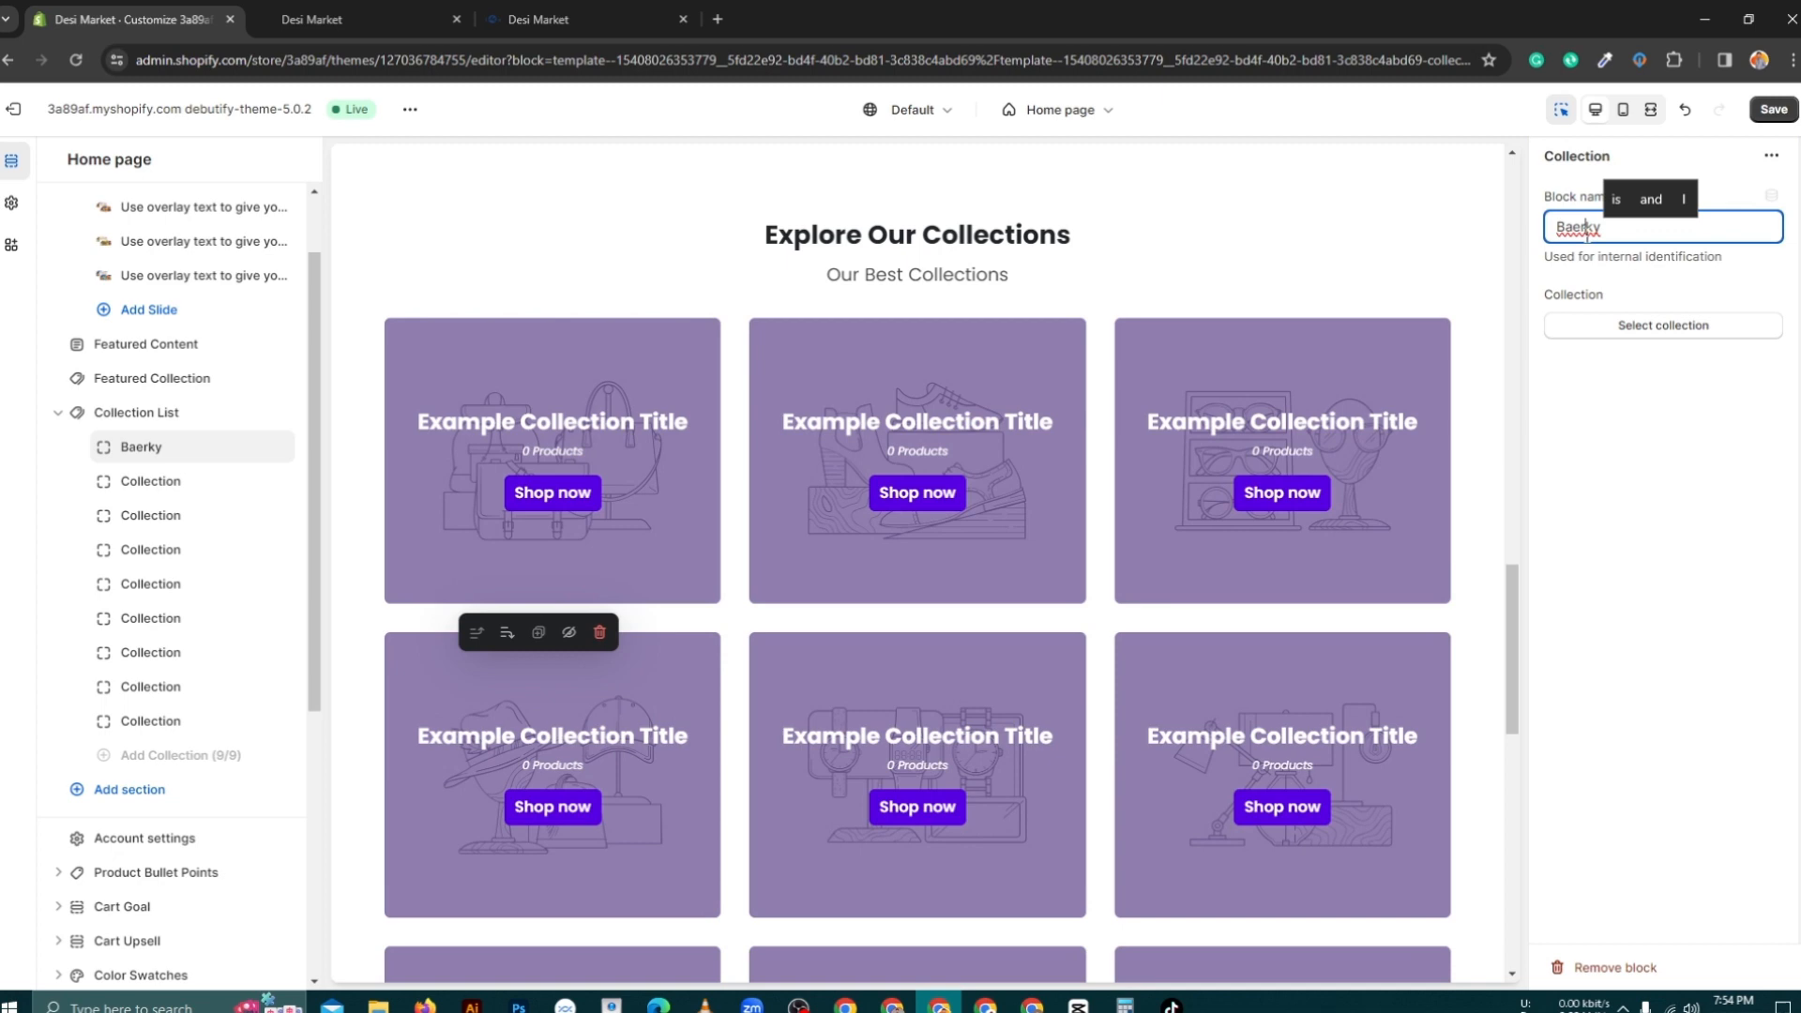
double_click(1586, 233)
right_click(1587, 234)
click(1522, 251)
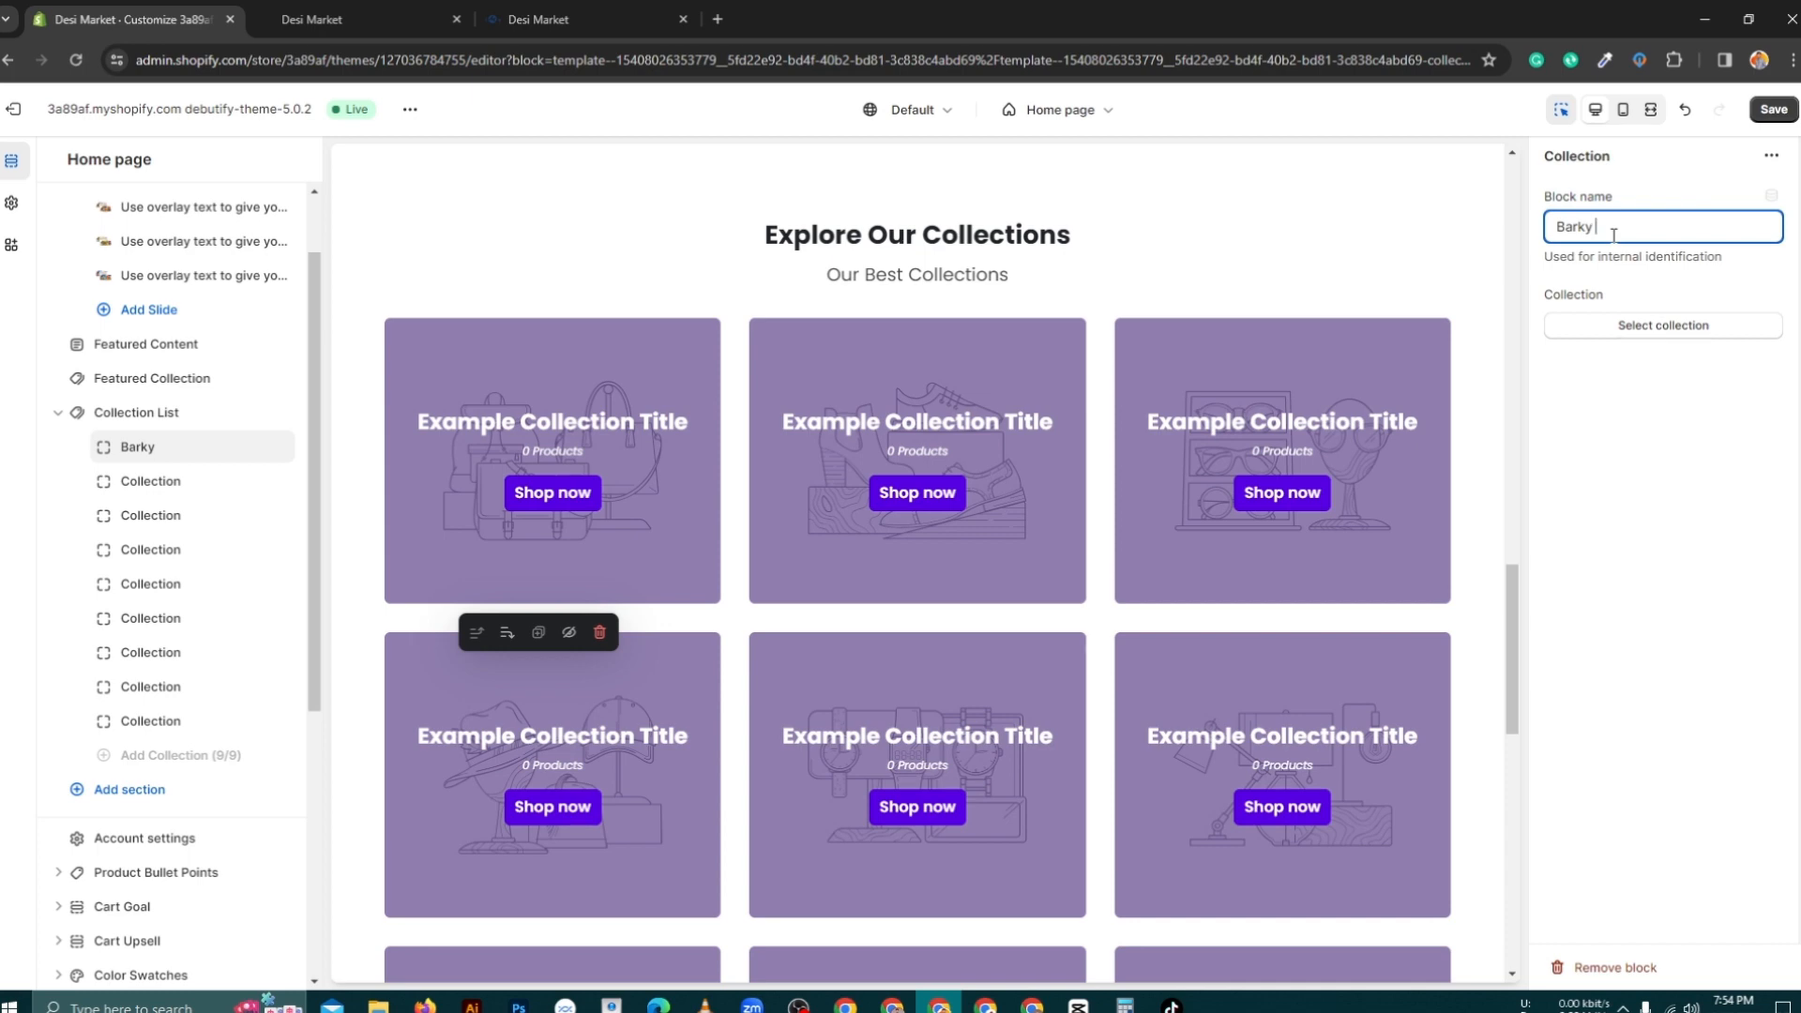
text(& D)
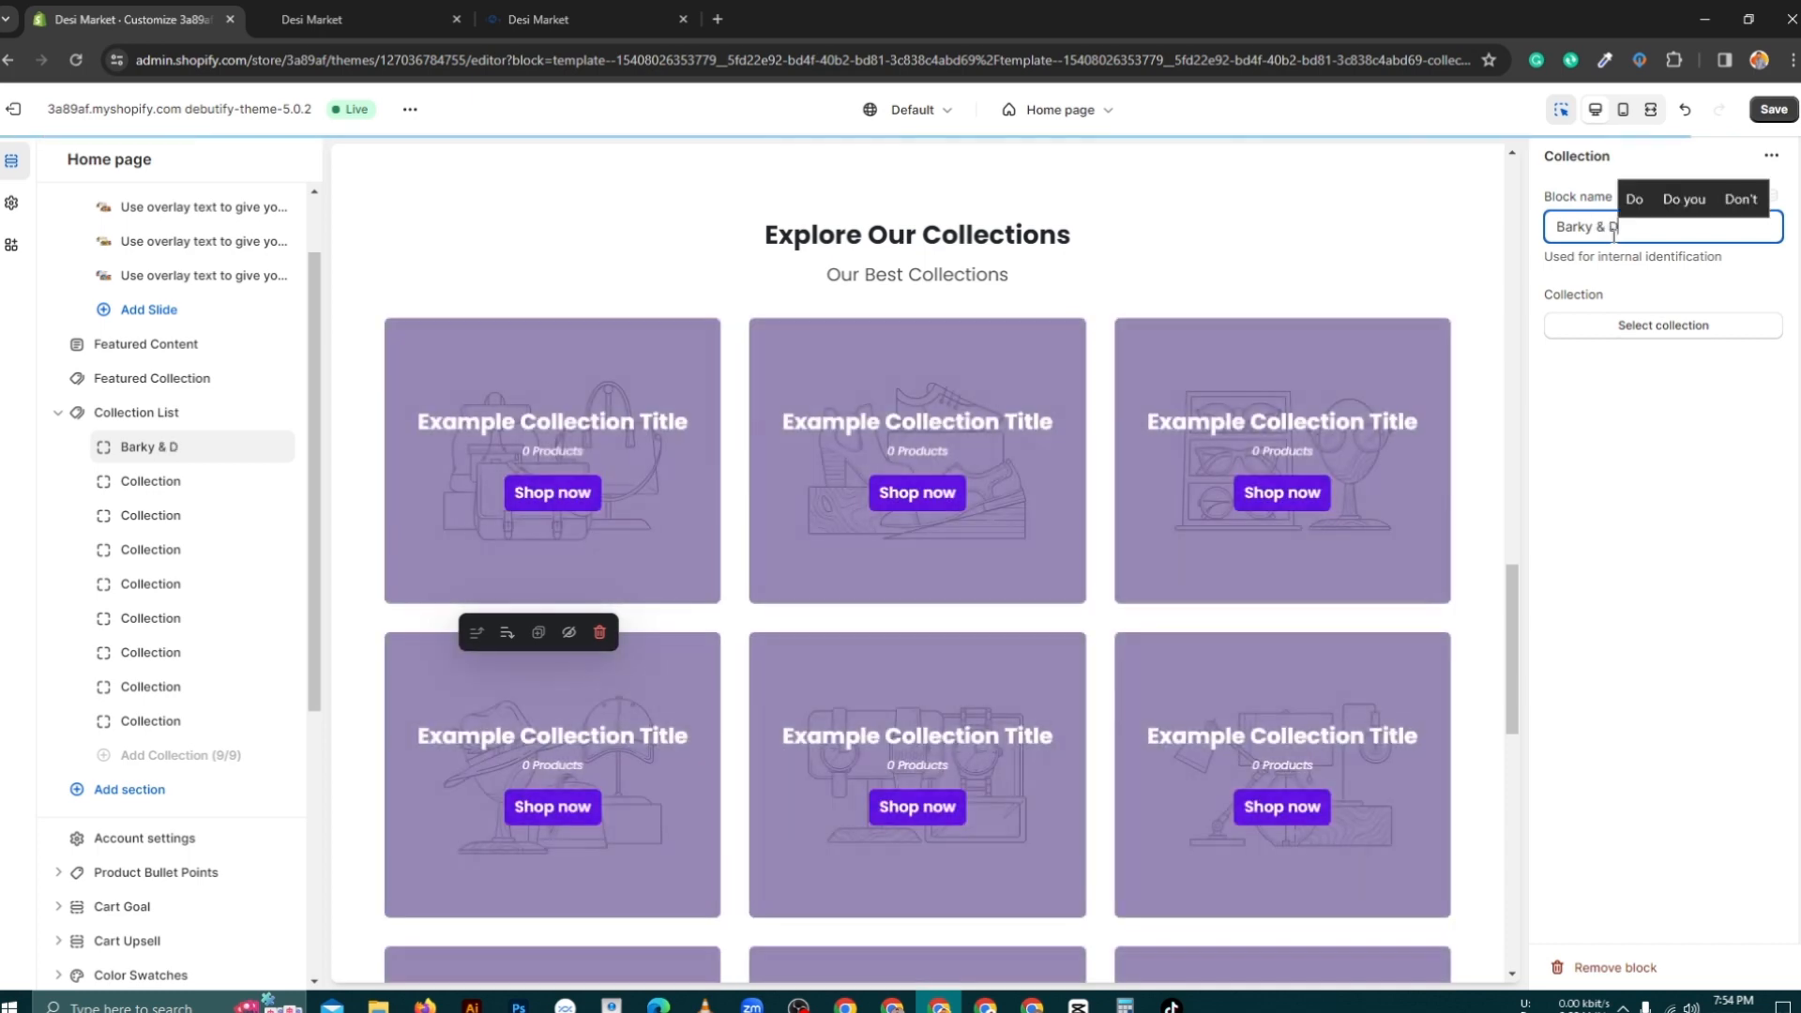
text(airy)
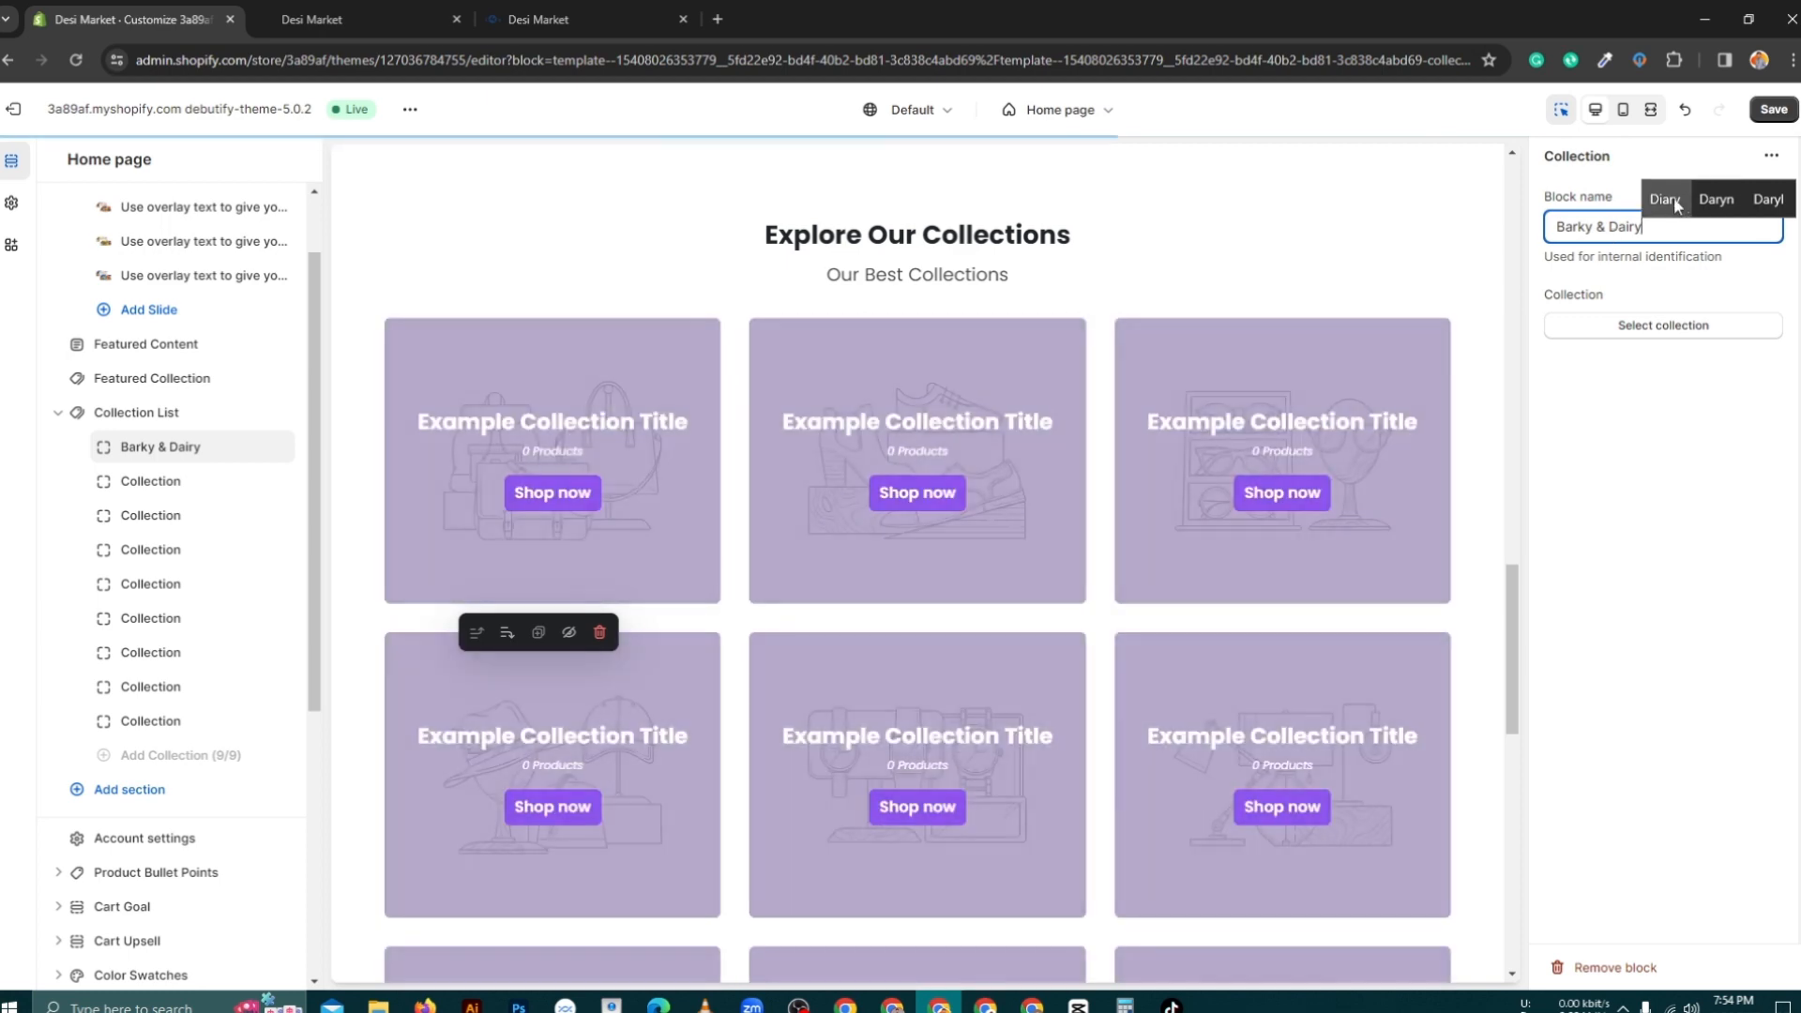
click(1665, 199)
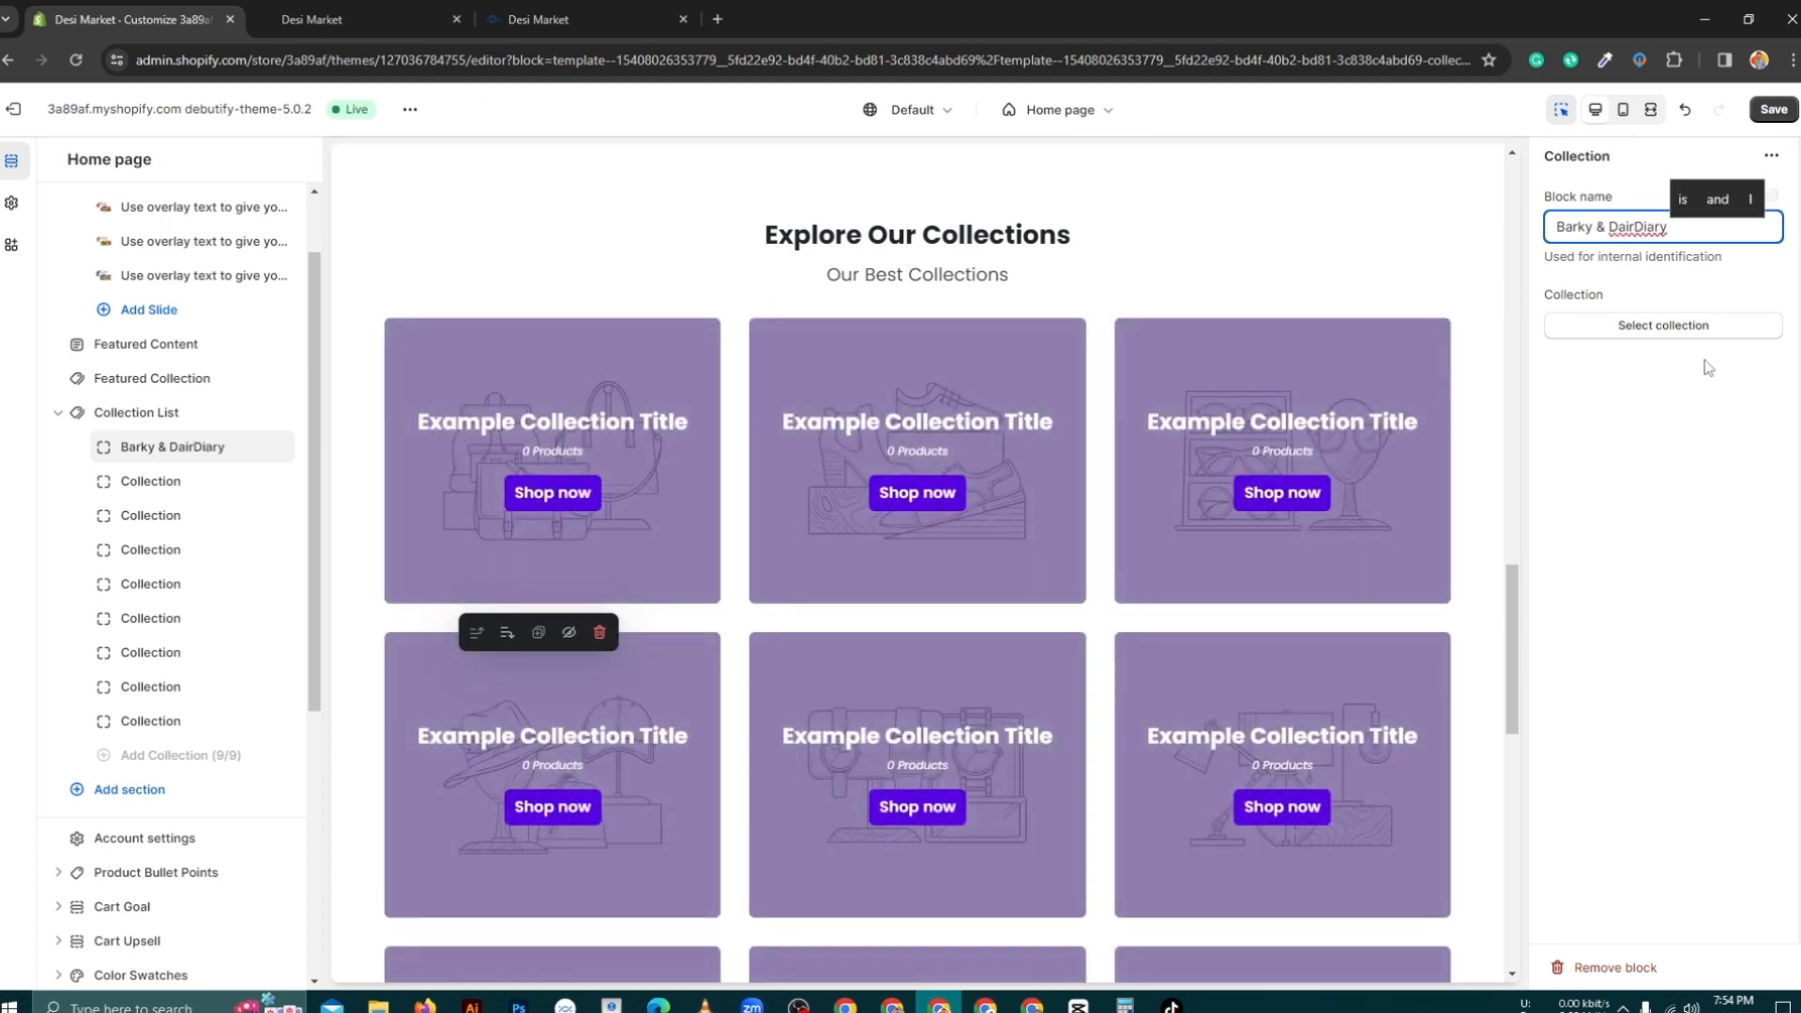
click(1638, 234)
key(BackSpace)
key(BackSpace)
key(BackSpace)
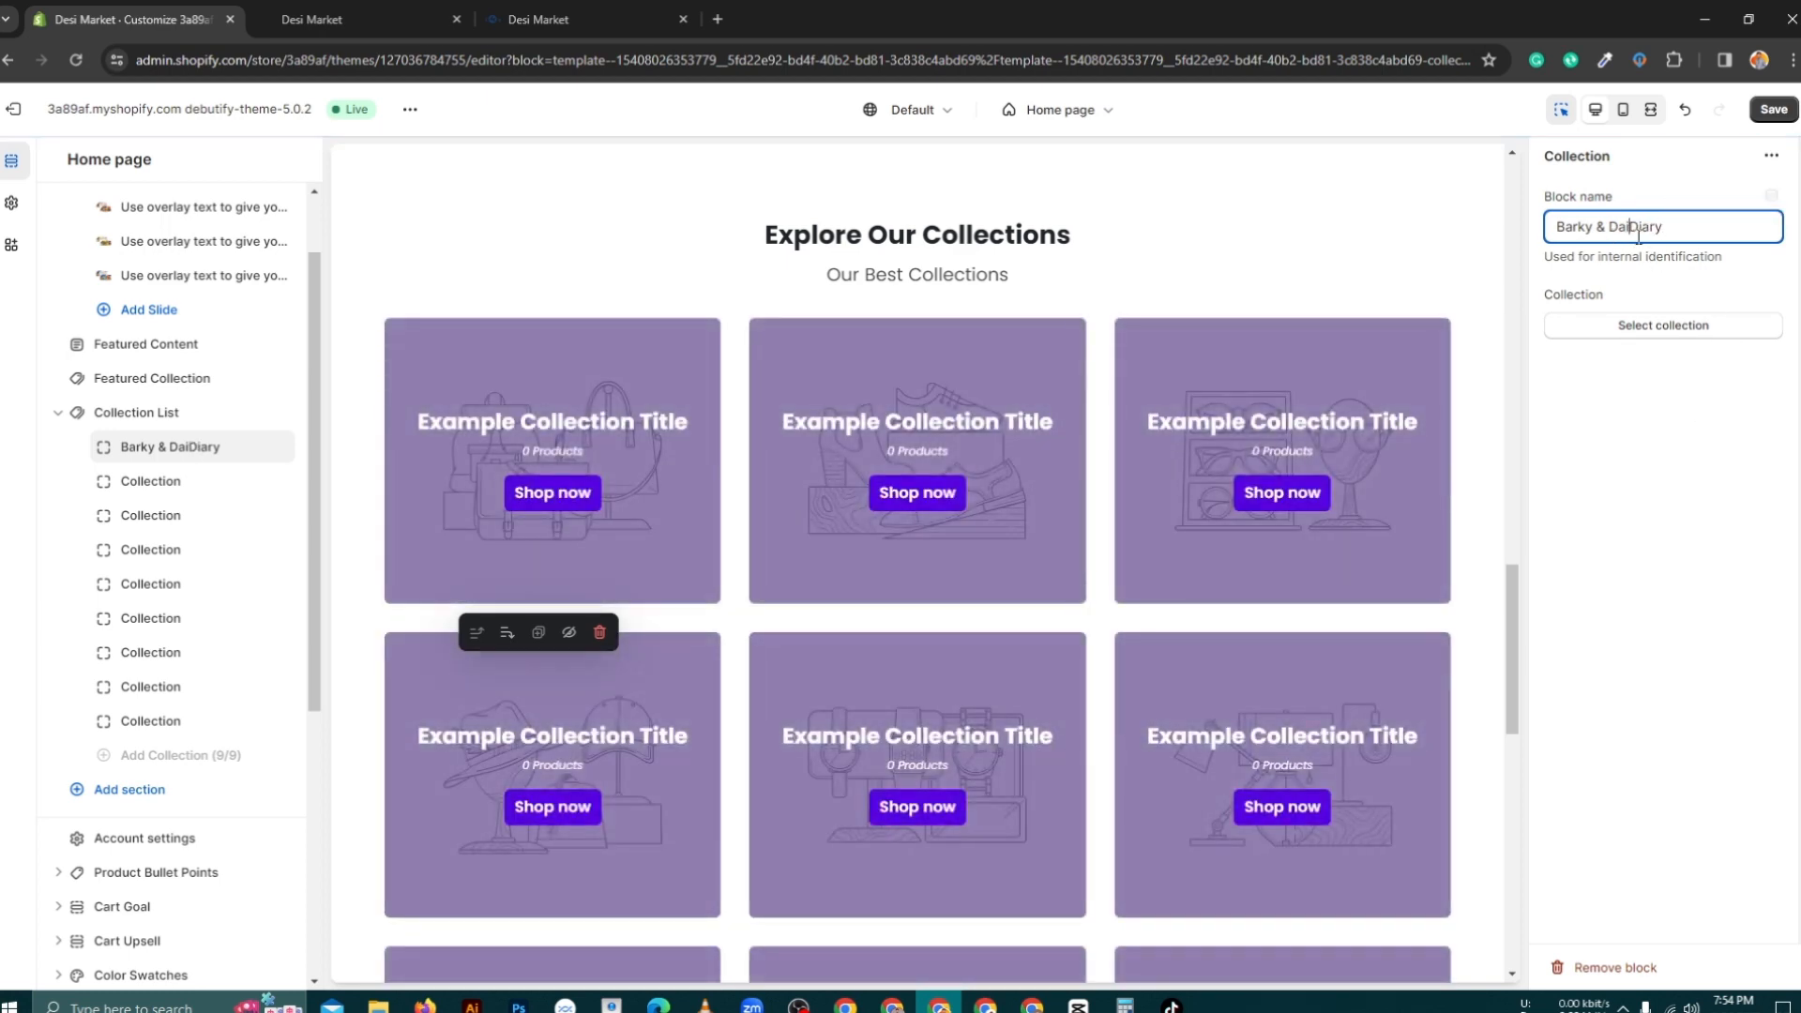
key(BackSpace)
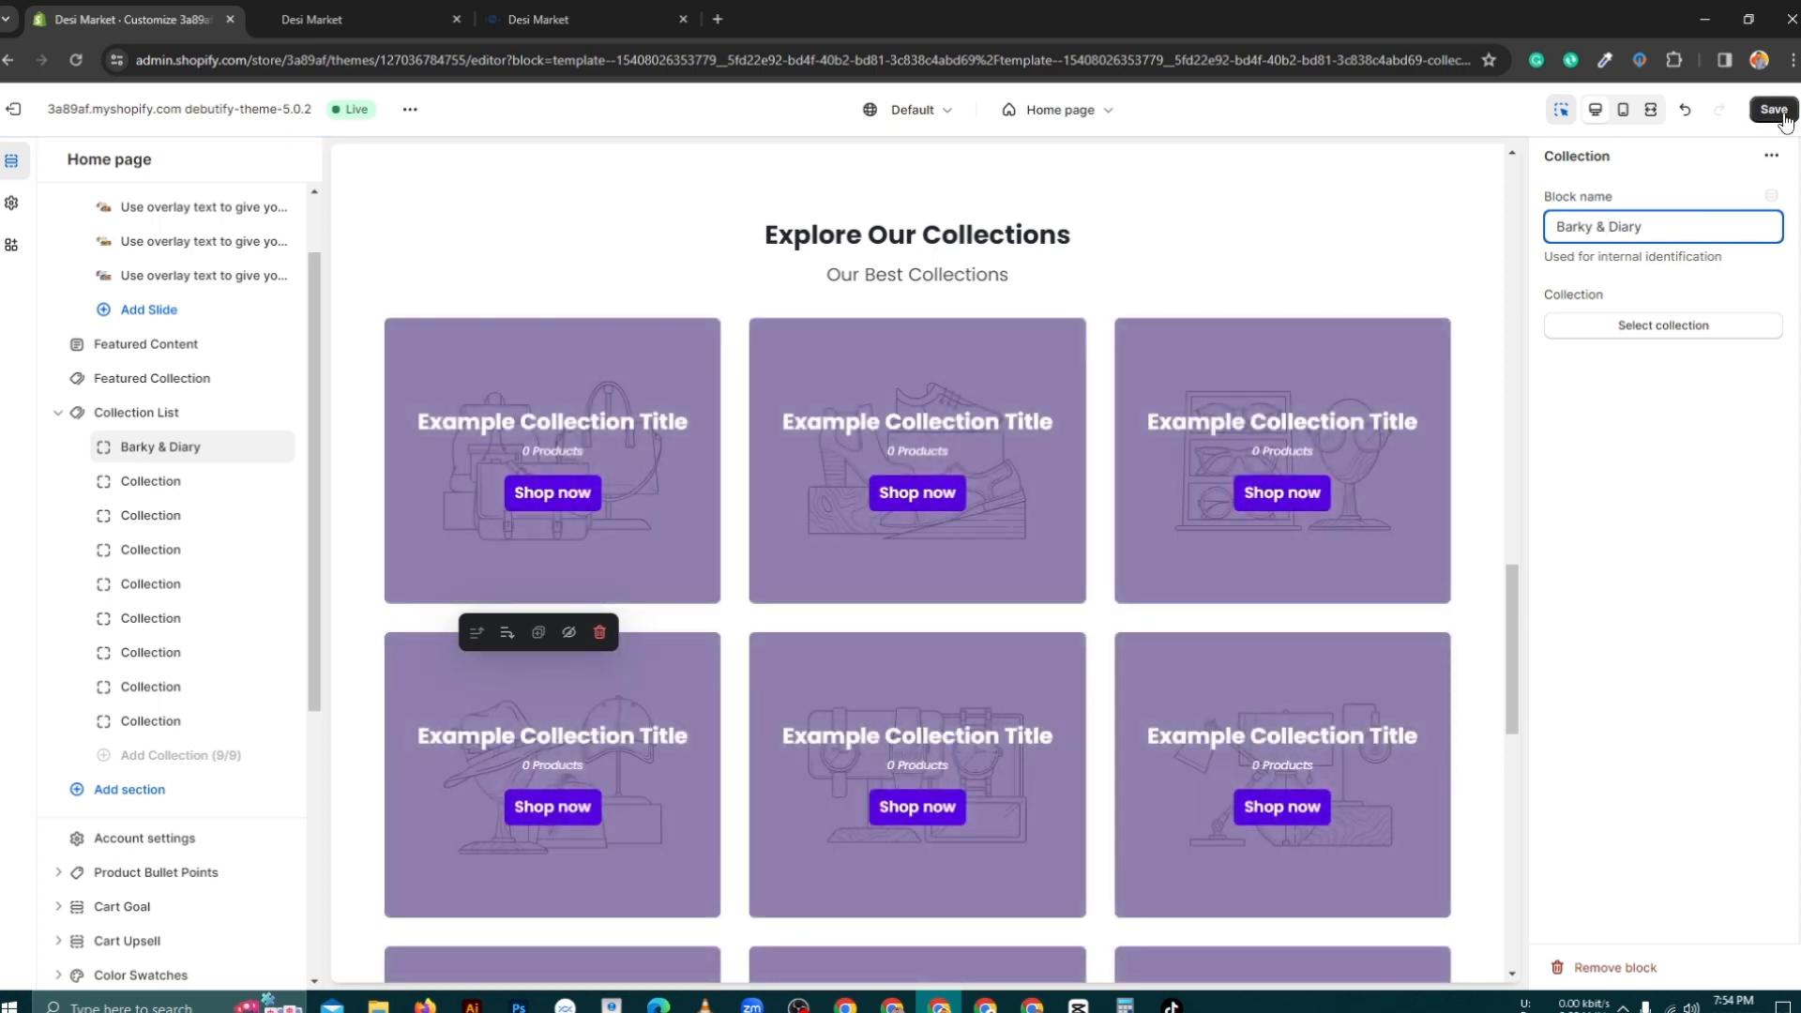
click(1782, 113)
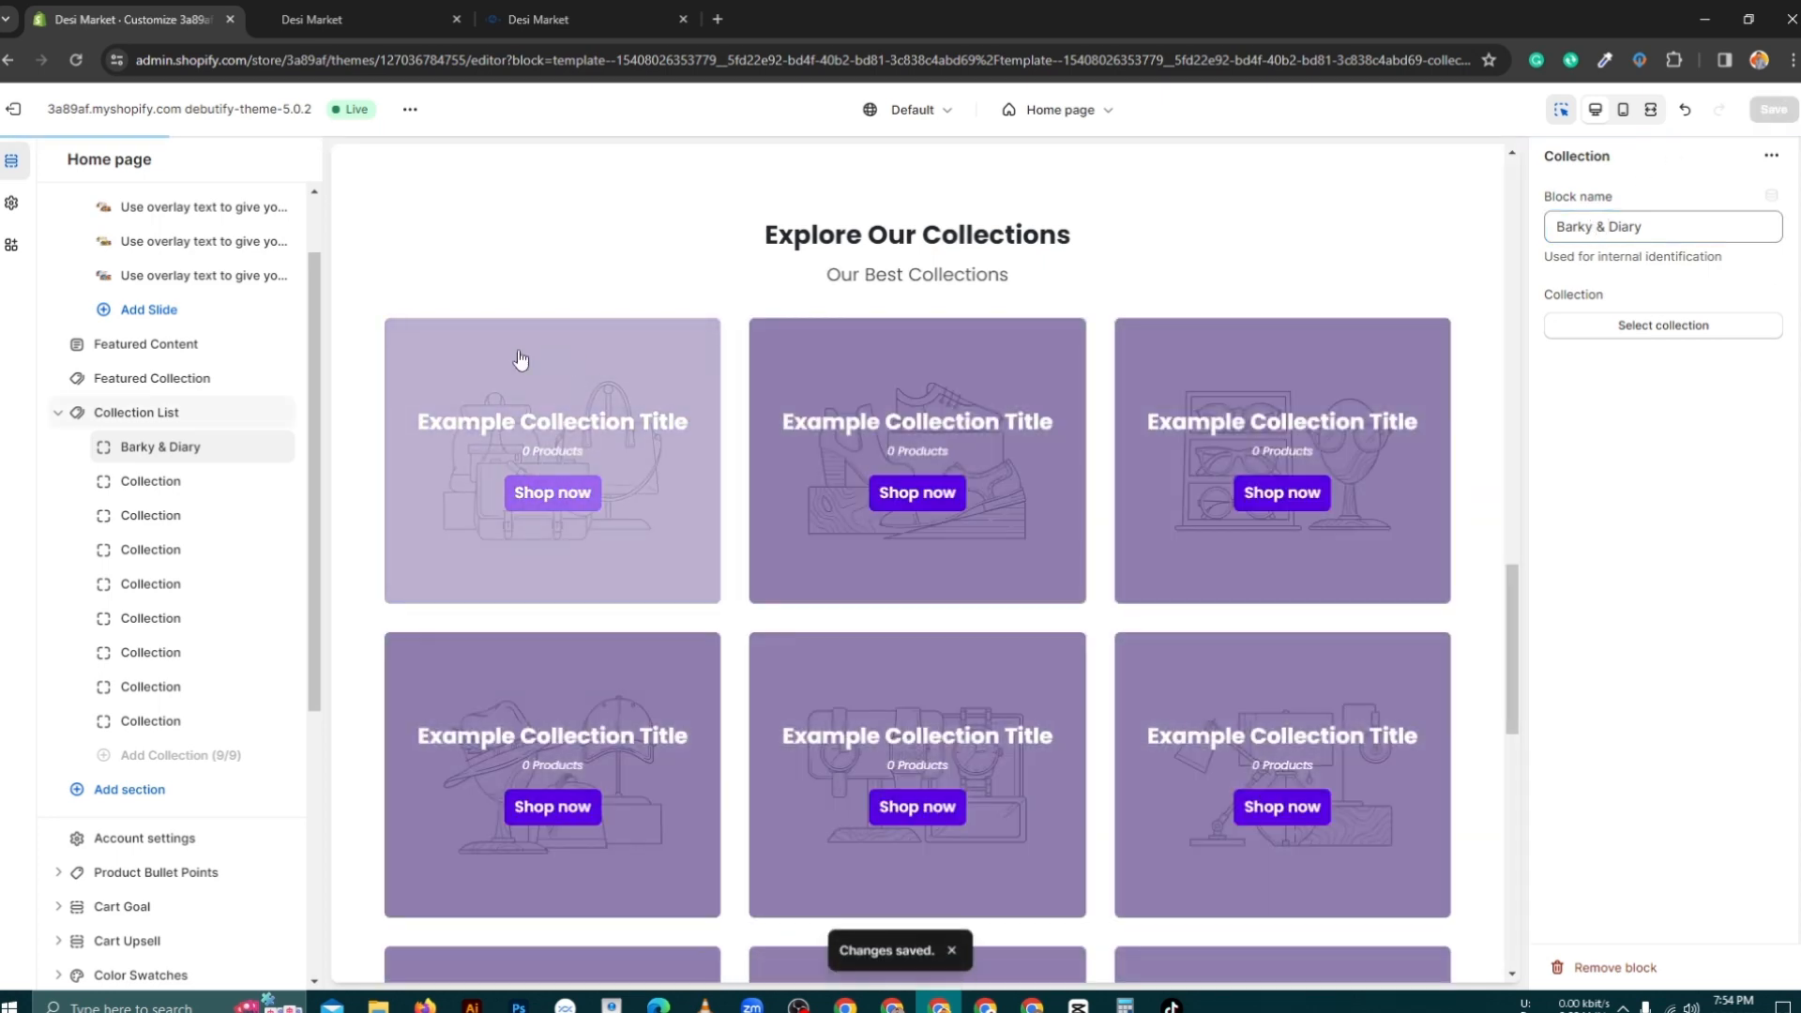
Step: Assign the Beverages collection to the second block of the Collection List section
click(635, 504)
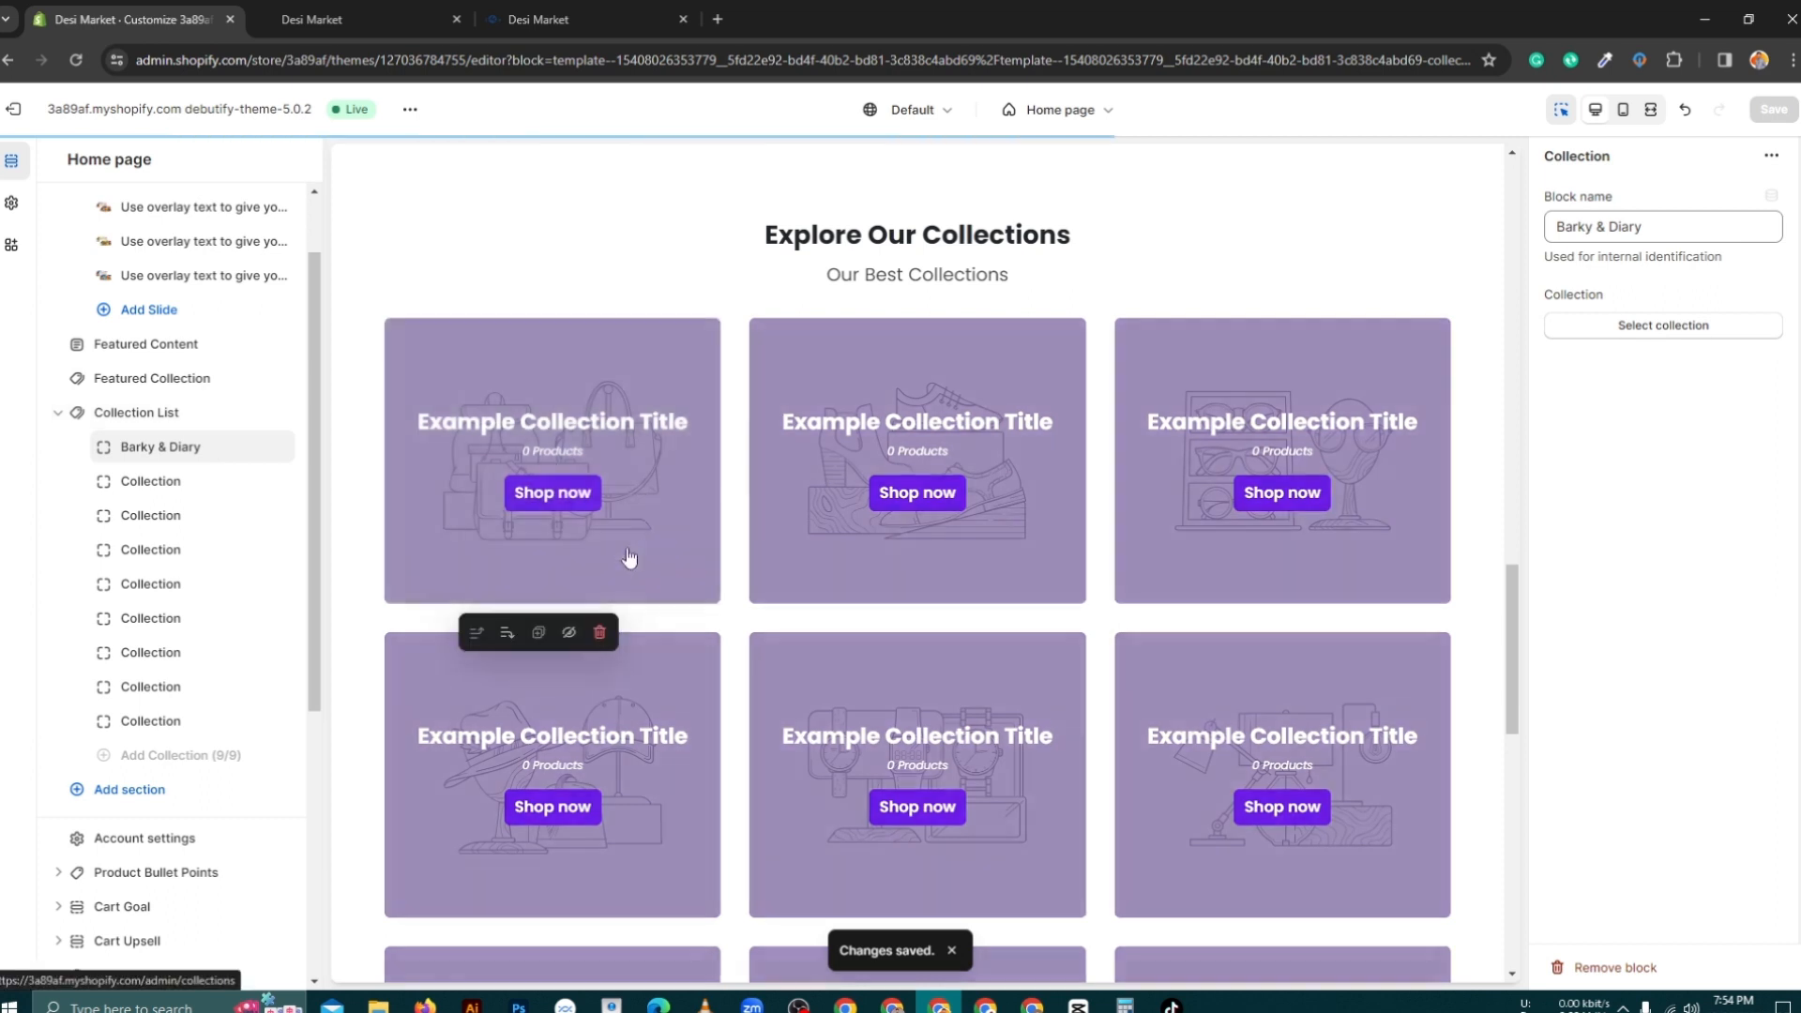
click(147, 481)
click(1620, 227)
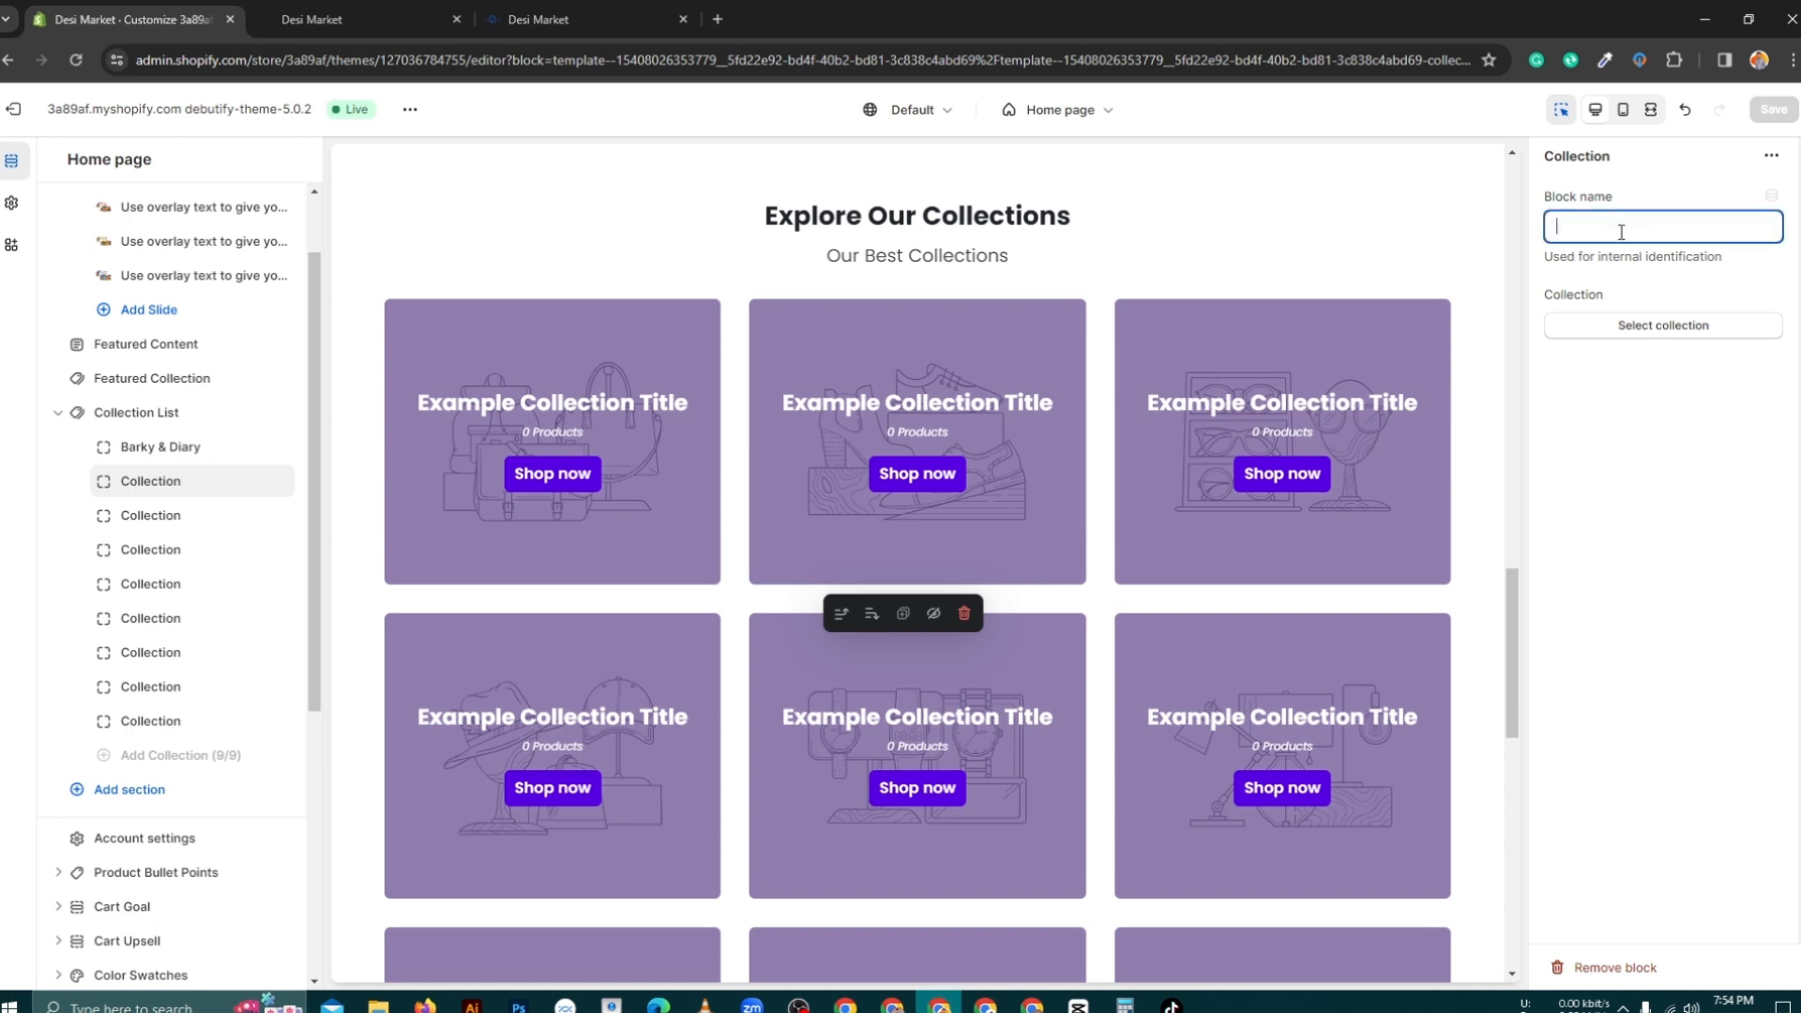
click(1637, 328)
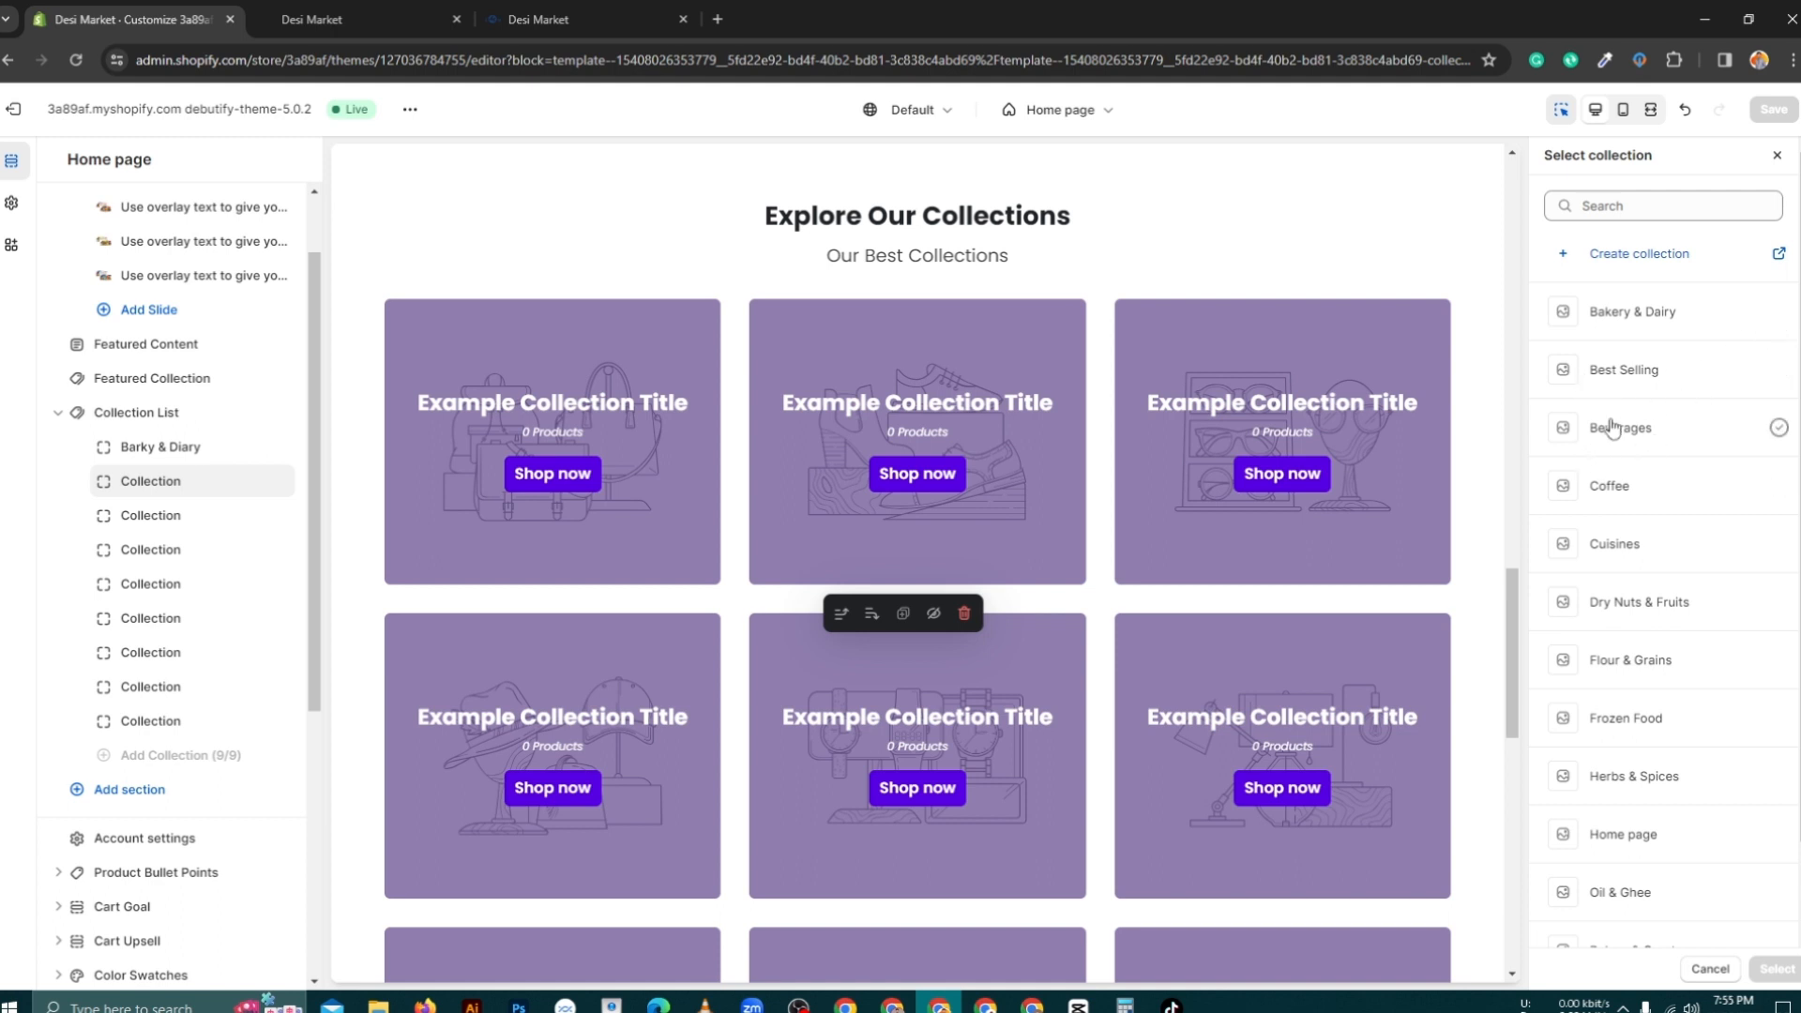
click(1729, 446)
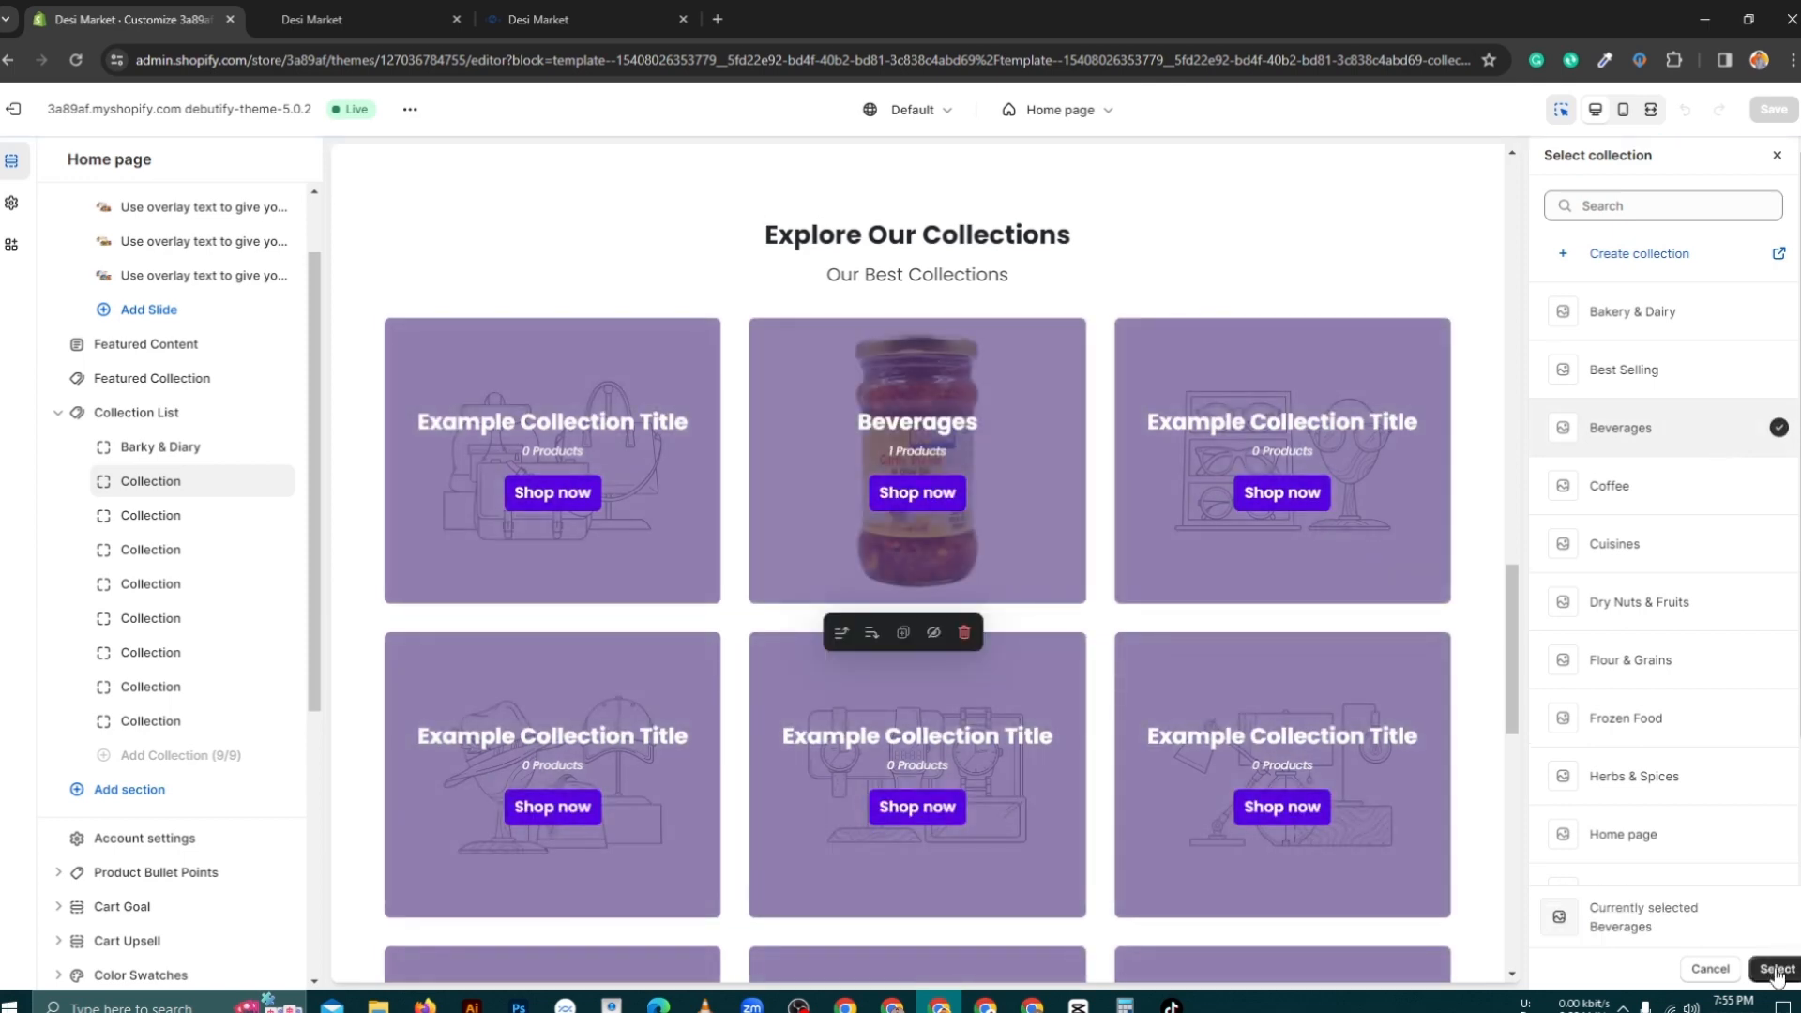
click(1775, 972)
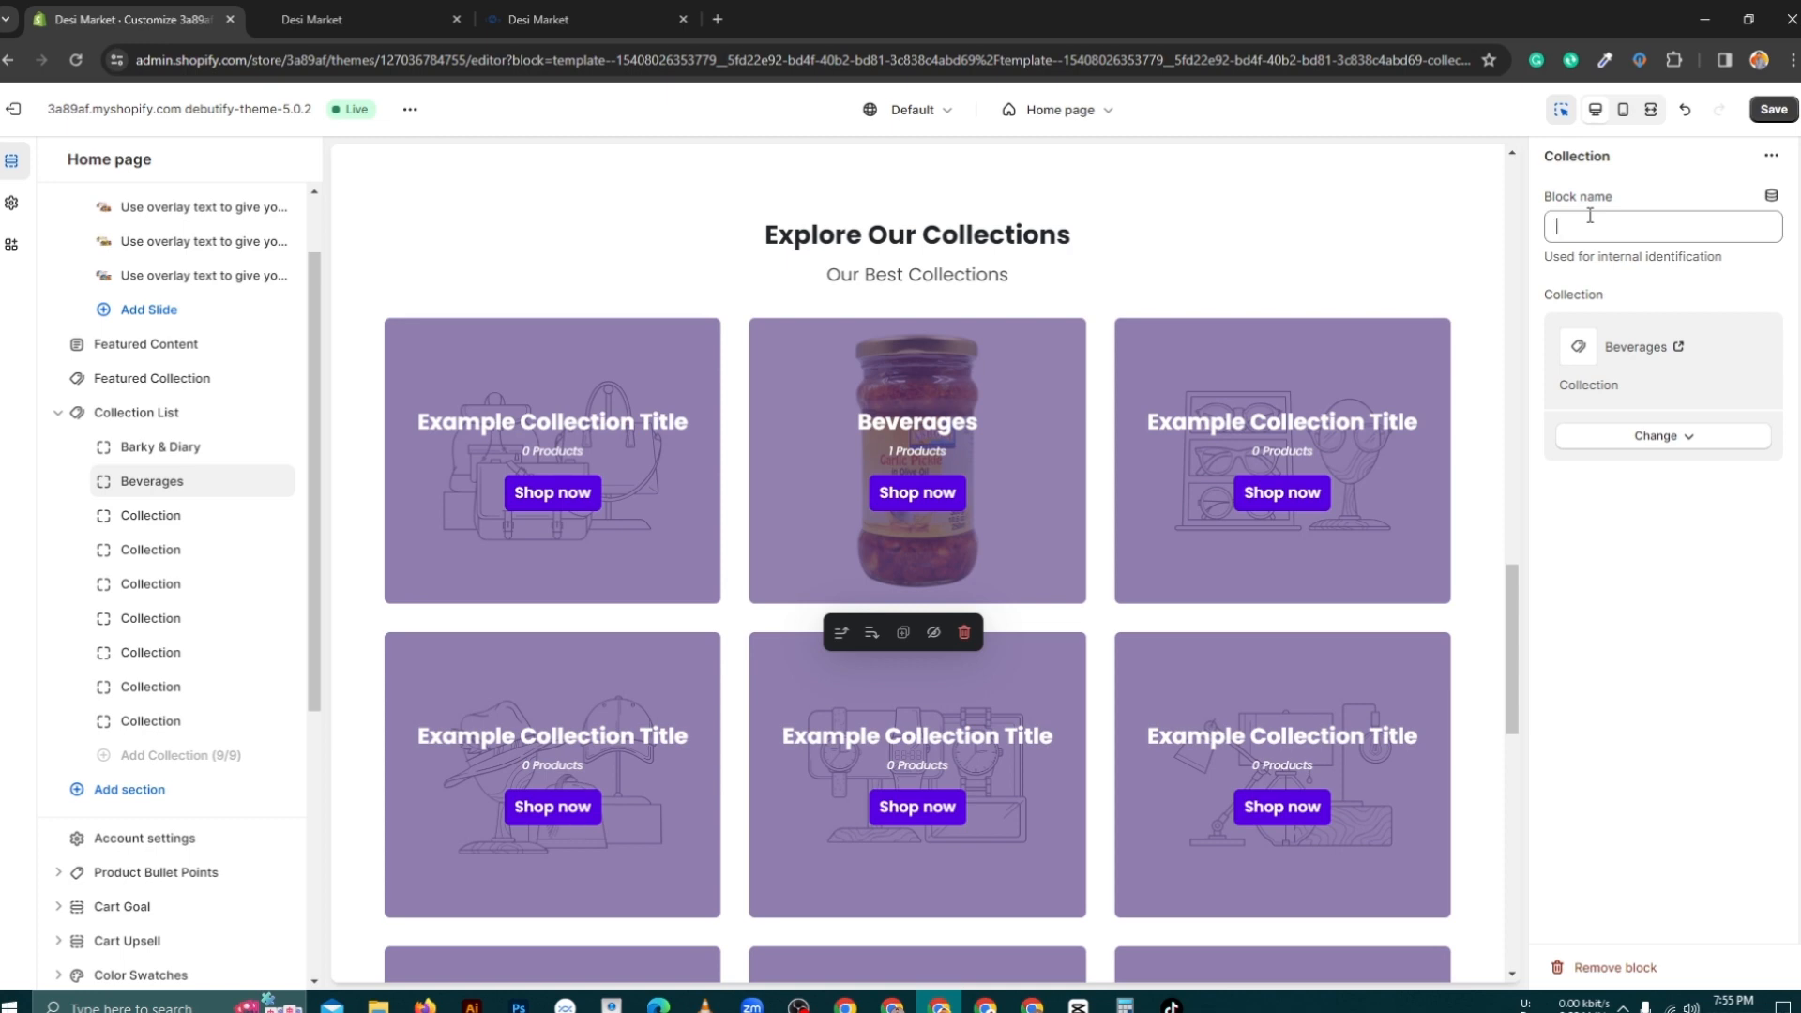
Step: Name the second Collection List block "Beverages" and save the theme
text(B)
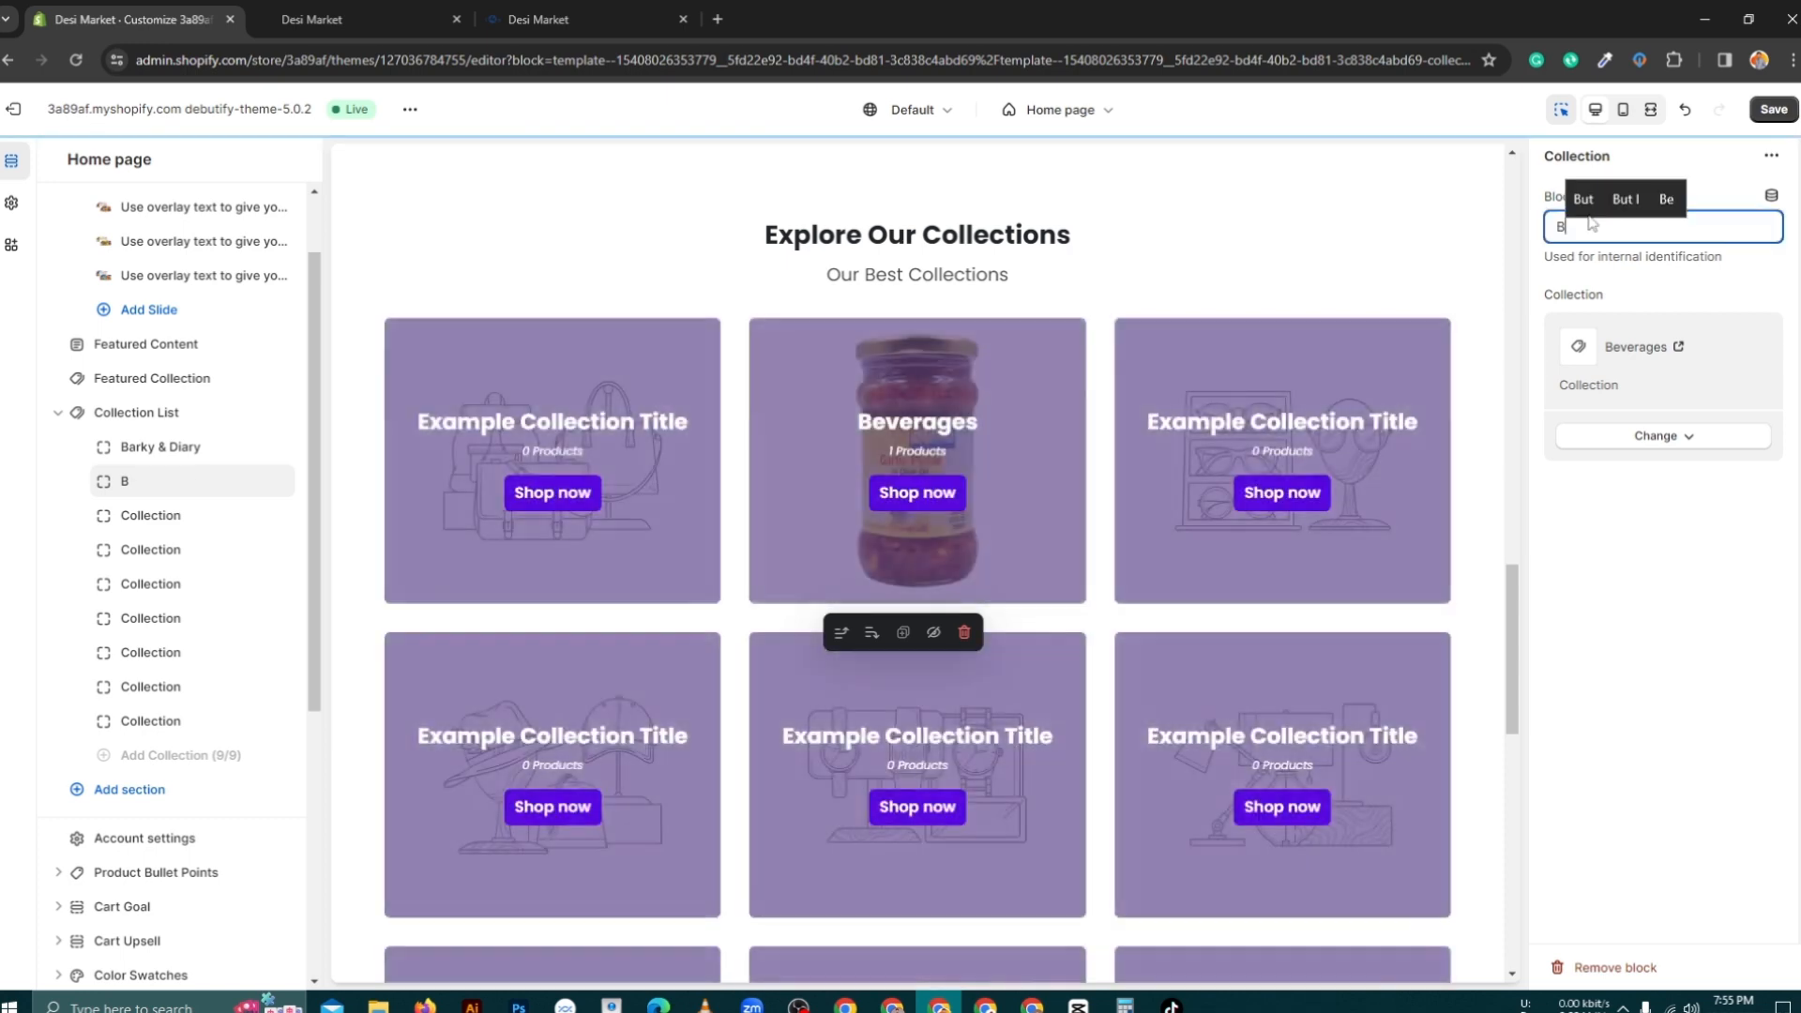
text(E)
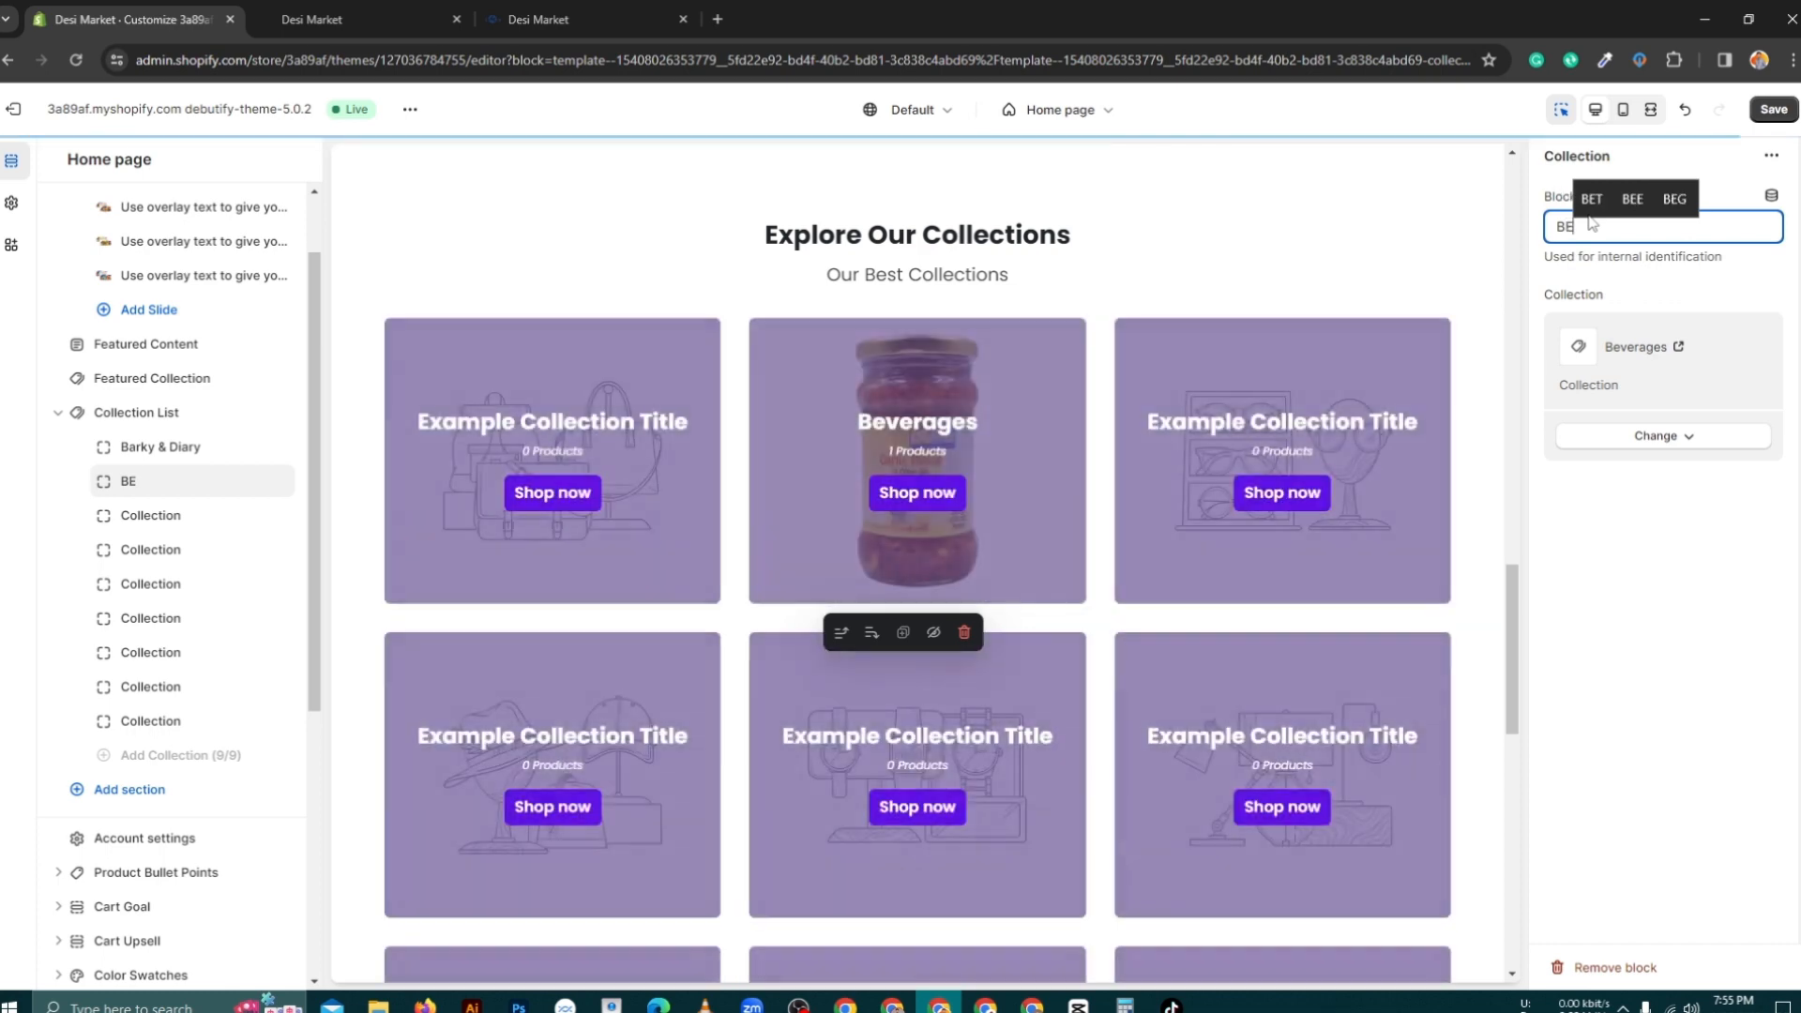
key(BackSpace)
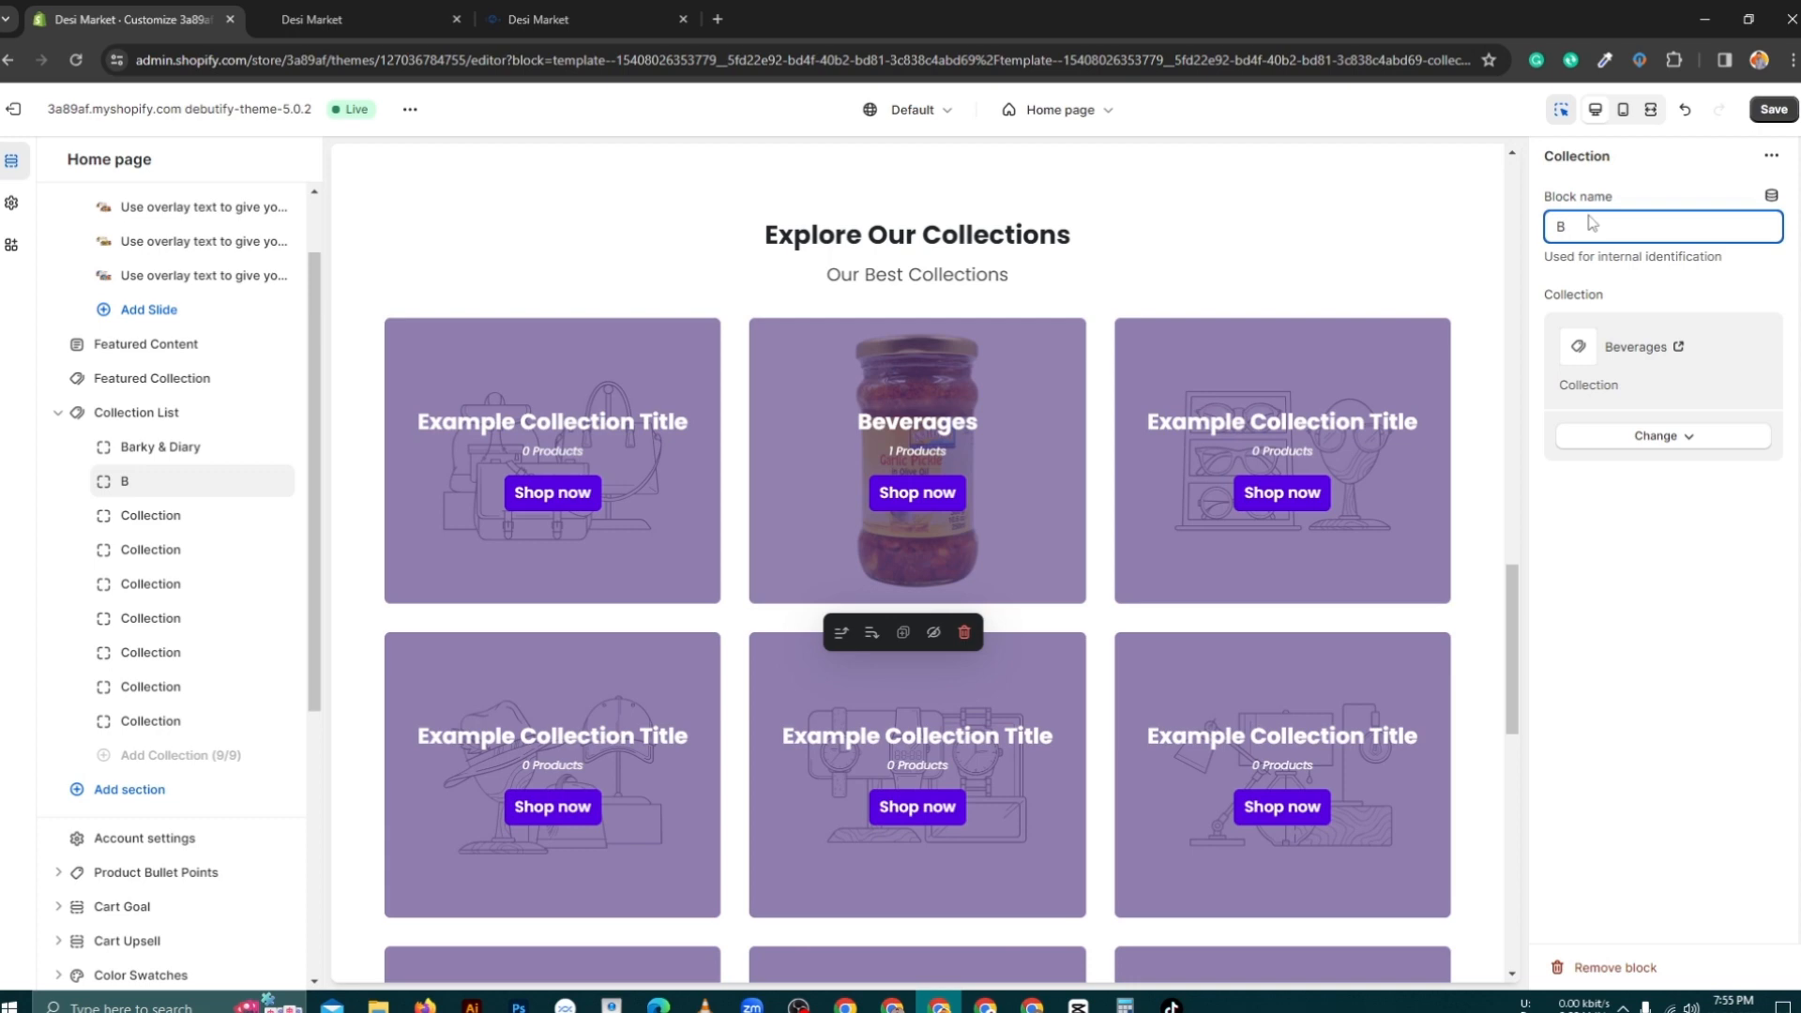
text(ev)
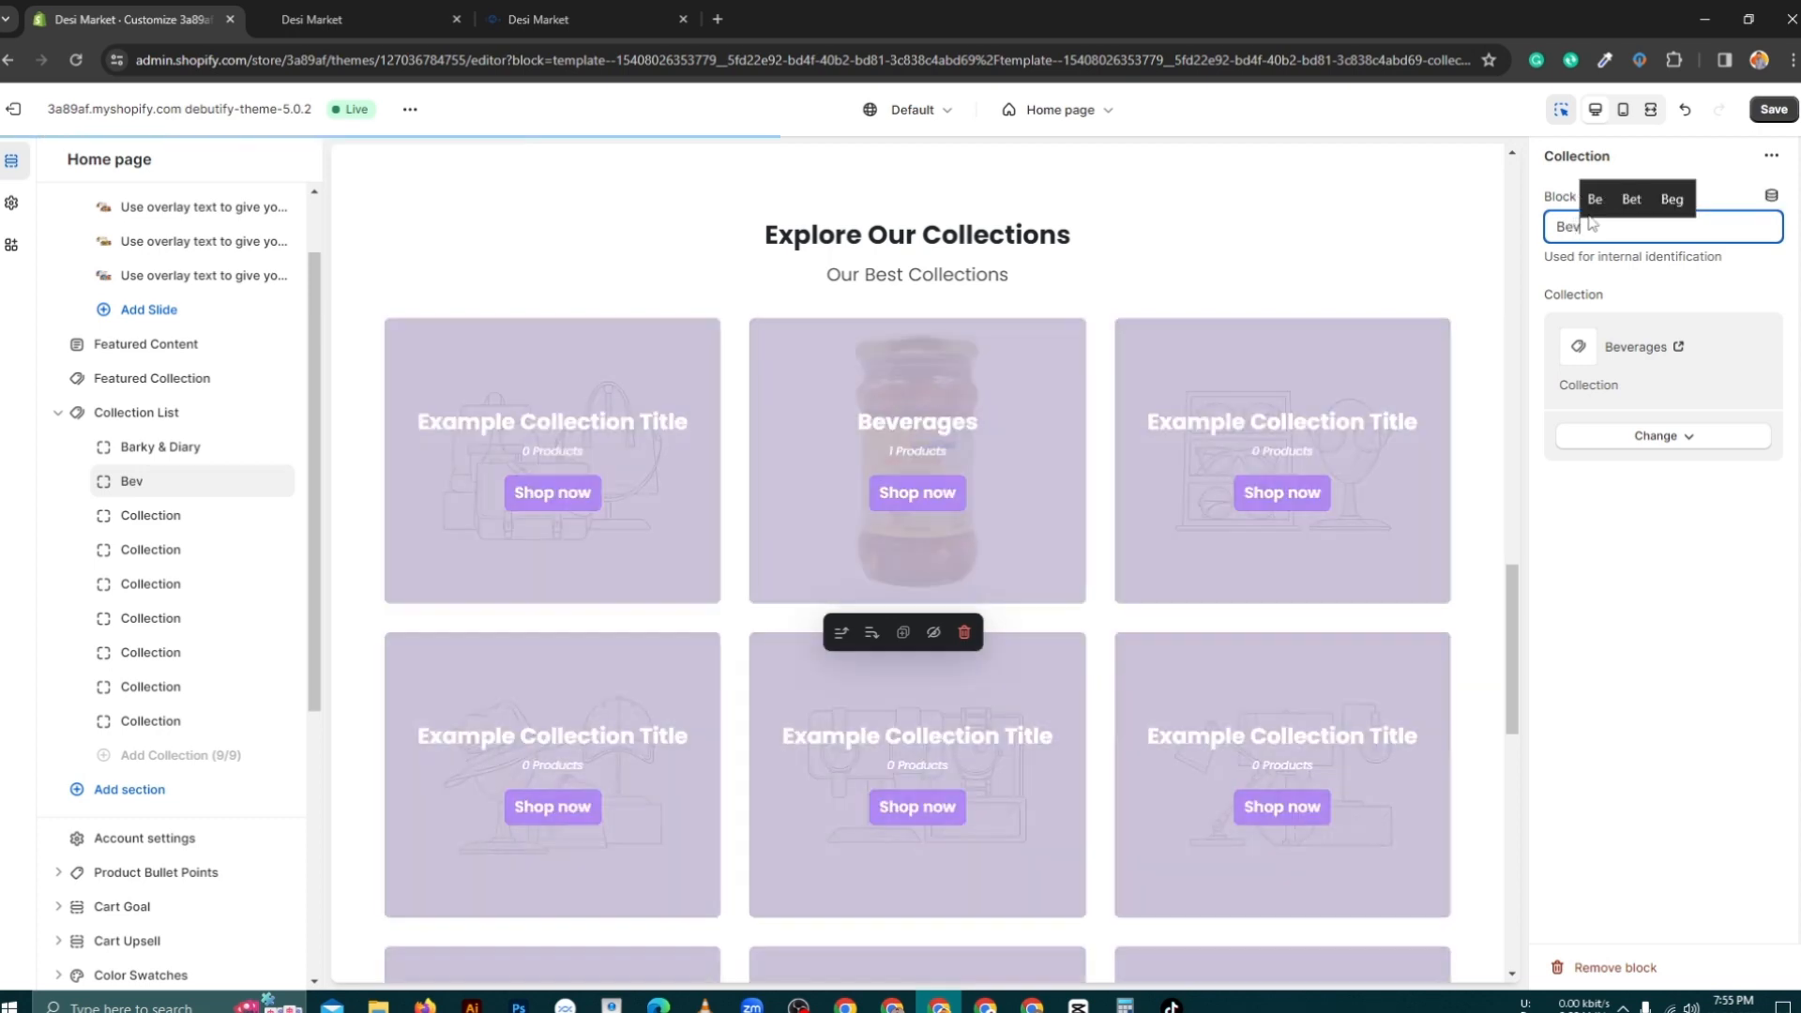
text(erage)
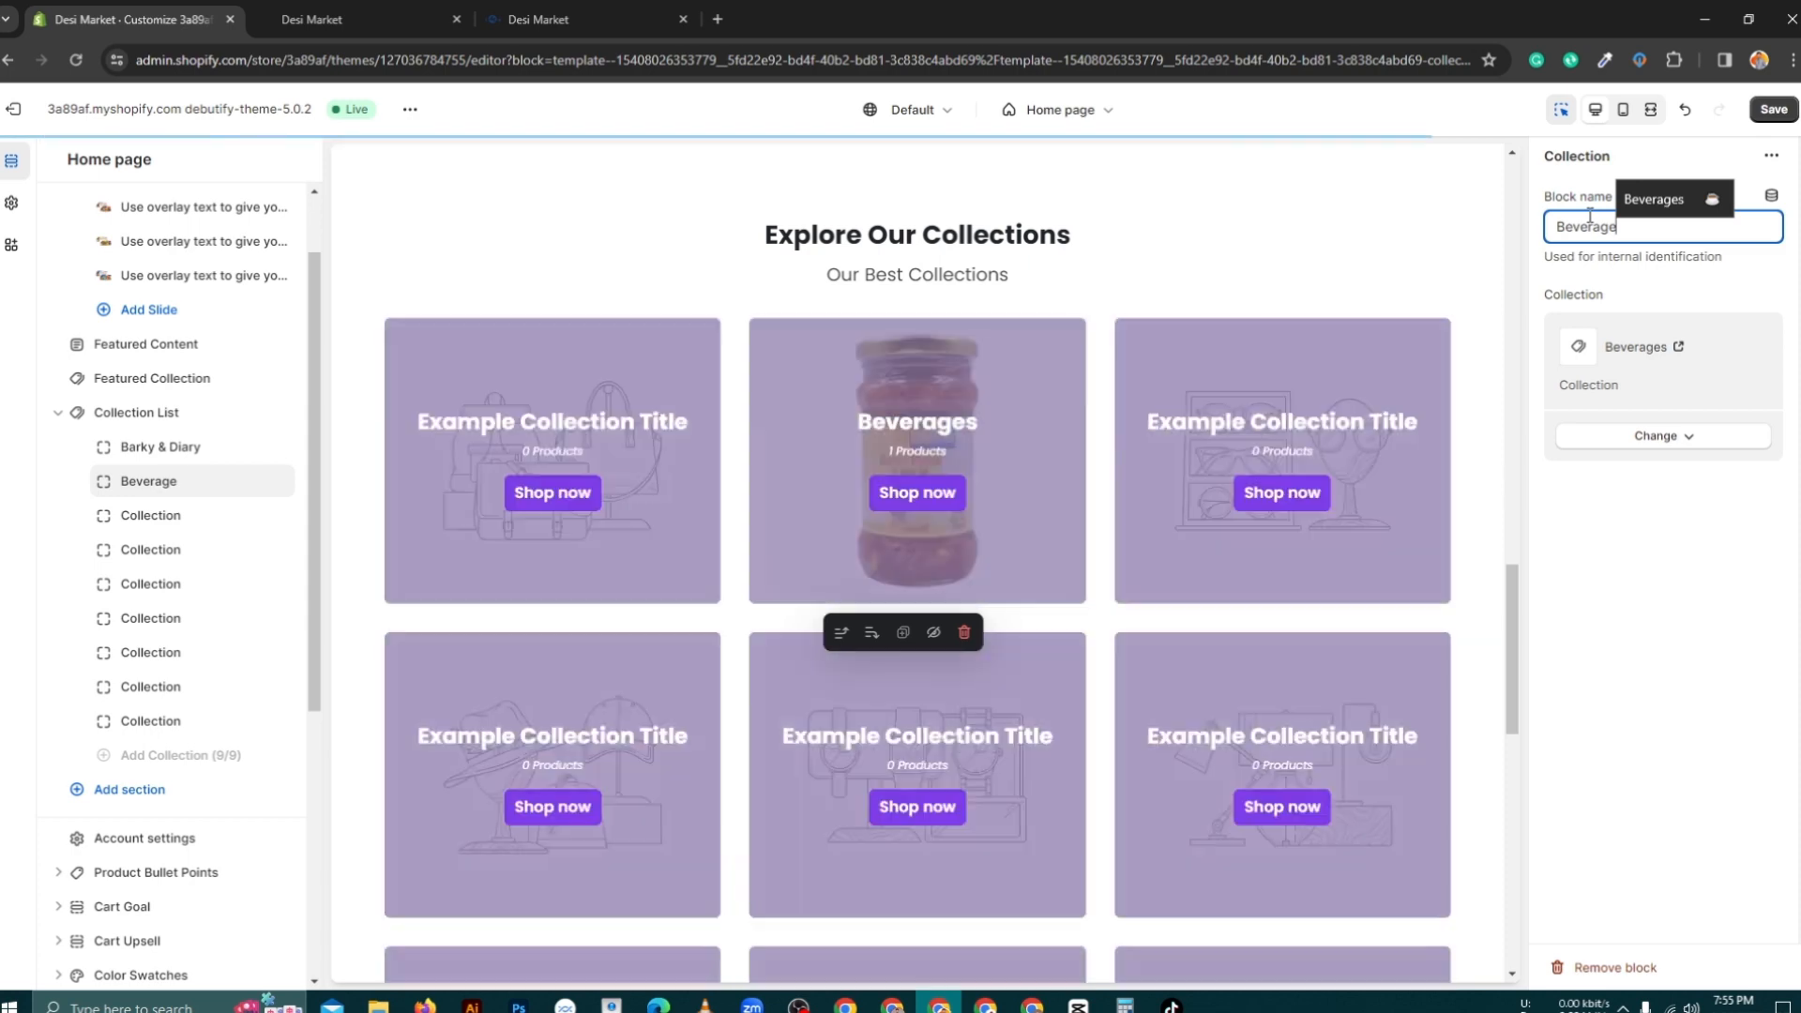
text(es)
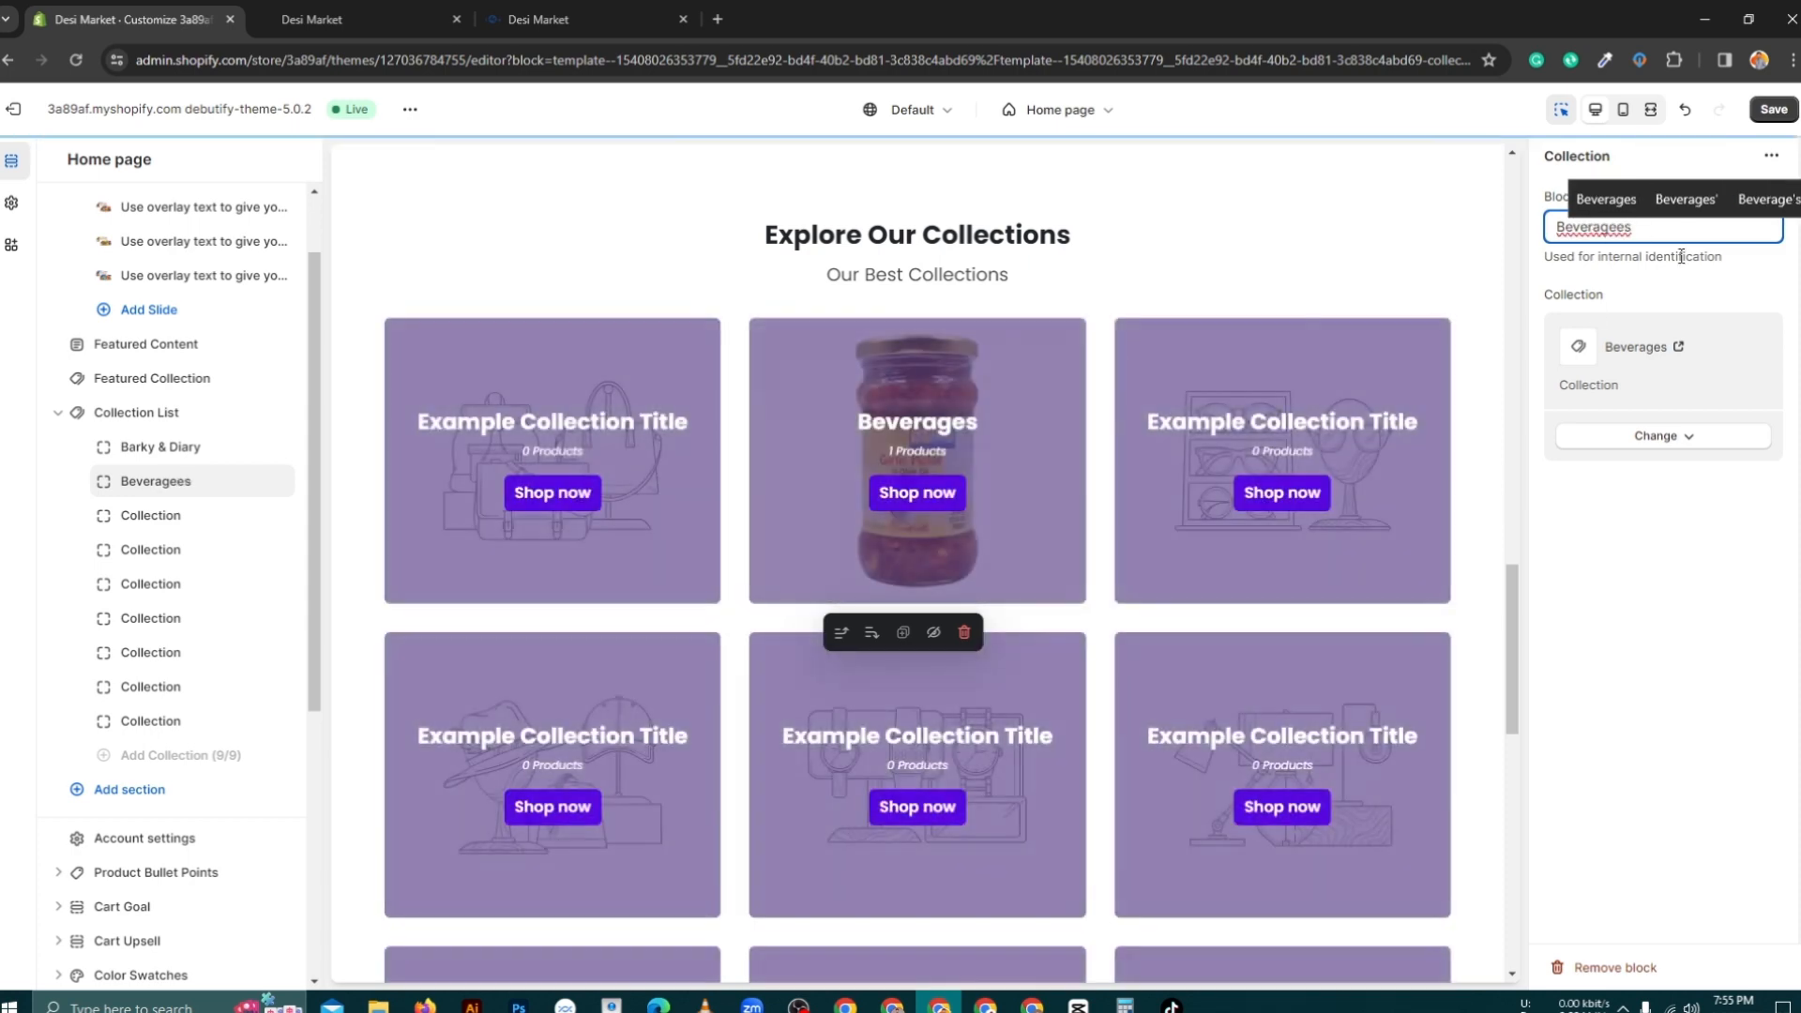
click(1625, 228)
key(BackSpace)
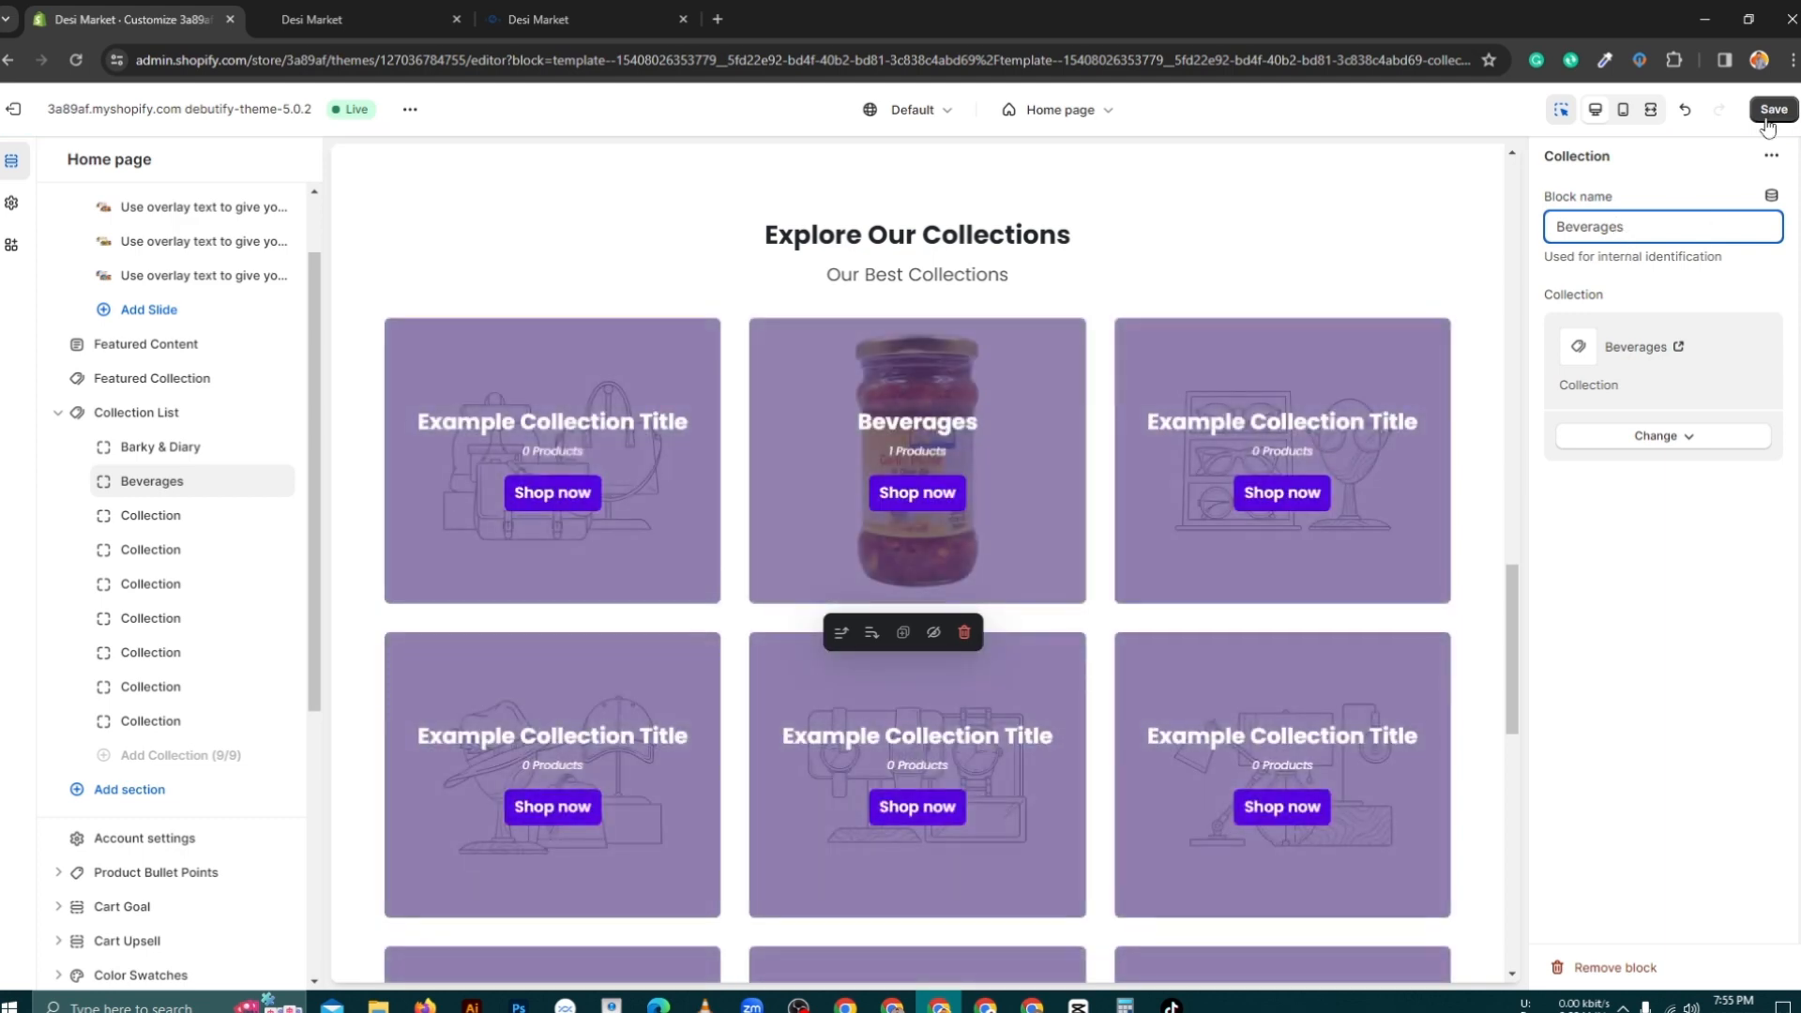
click(1771, 111)
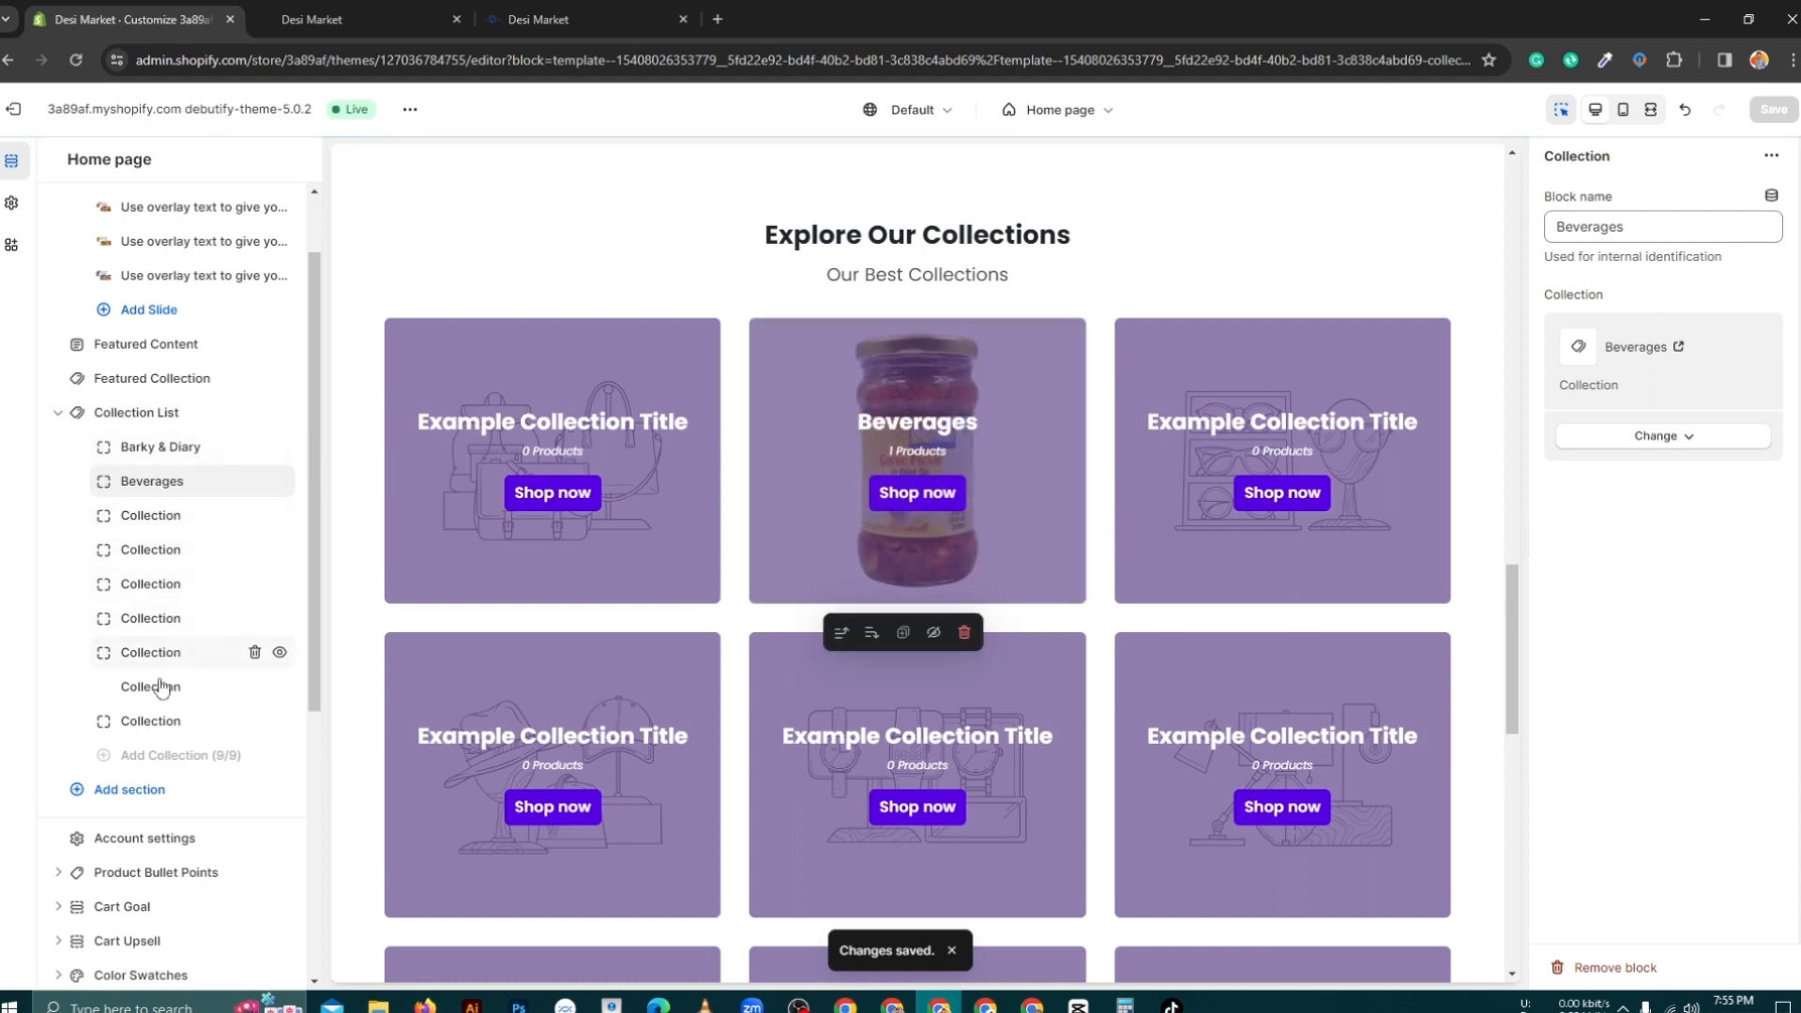
Step: Assign the Coffee collection to the third block of the Collection List section
click(159, 518)
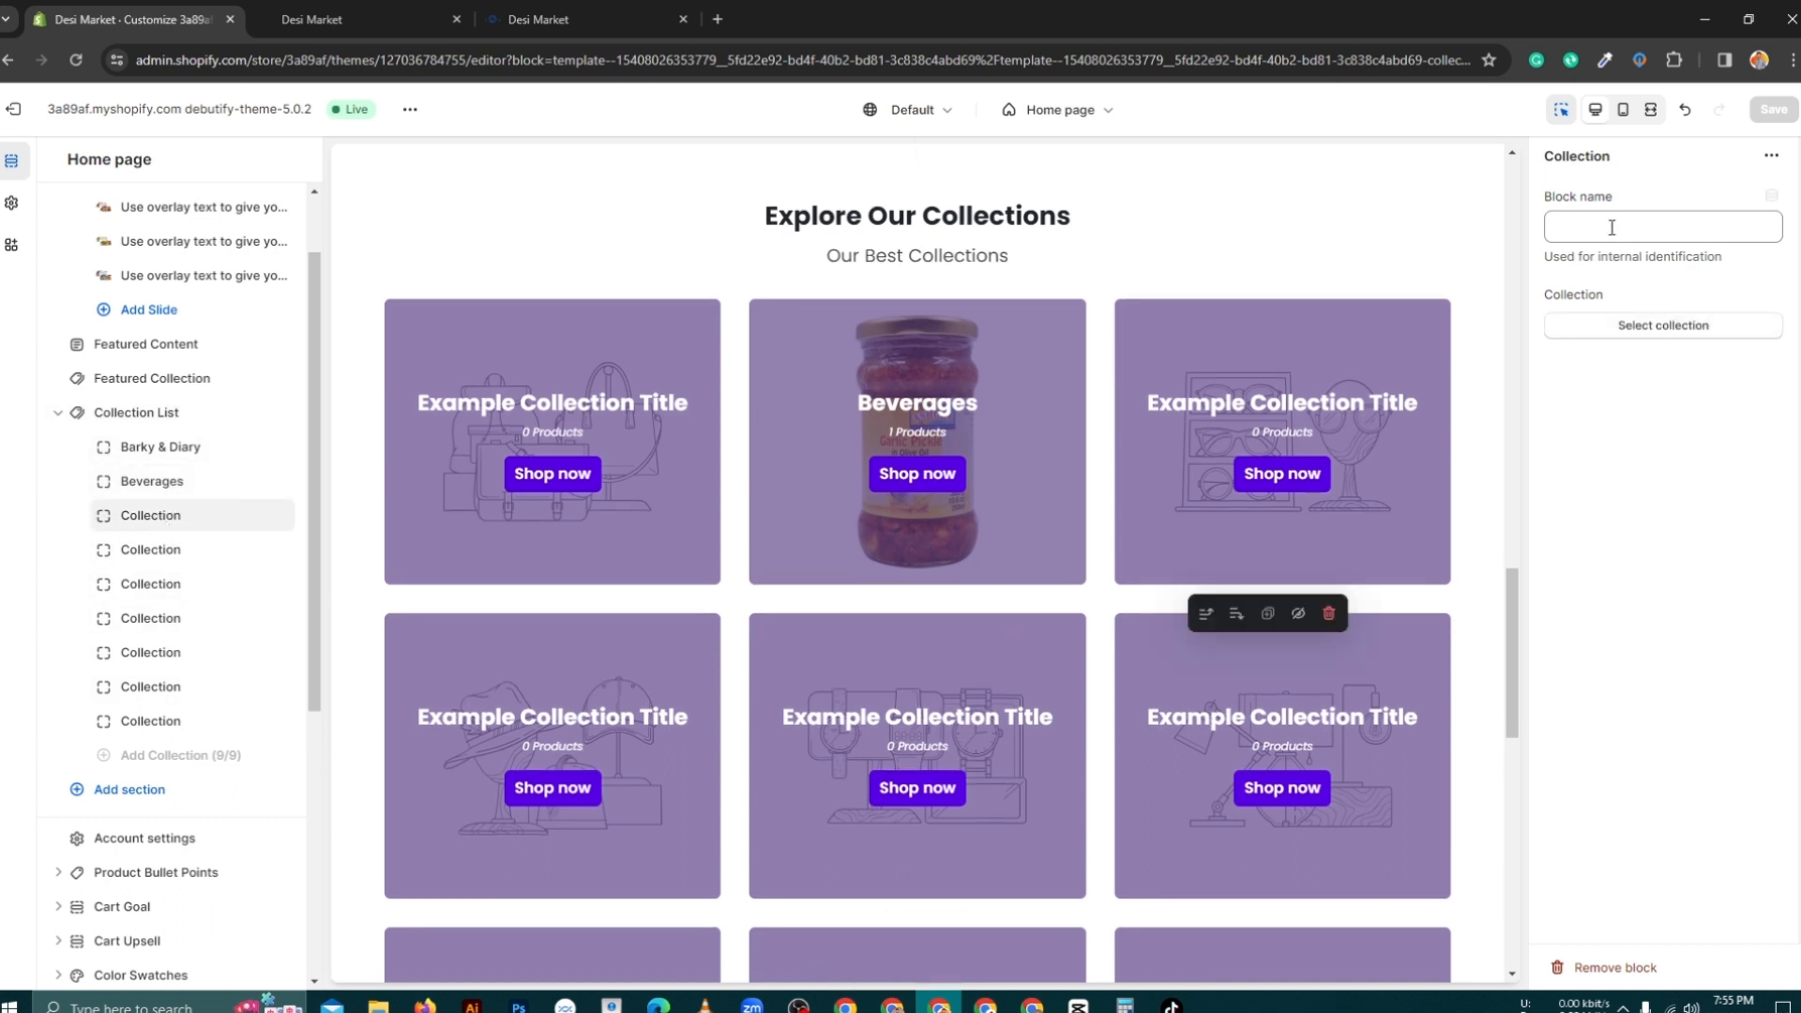
click(1612, 228)
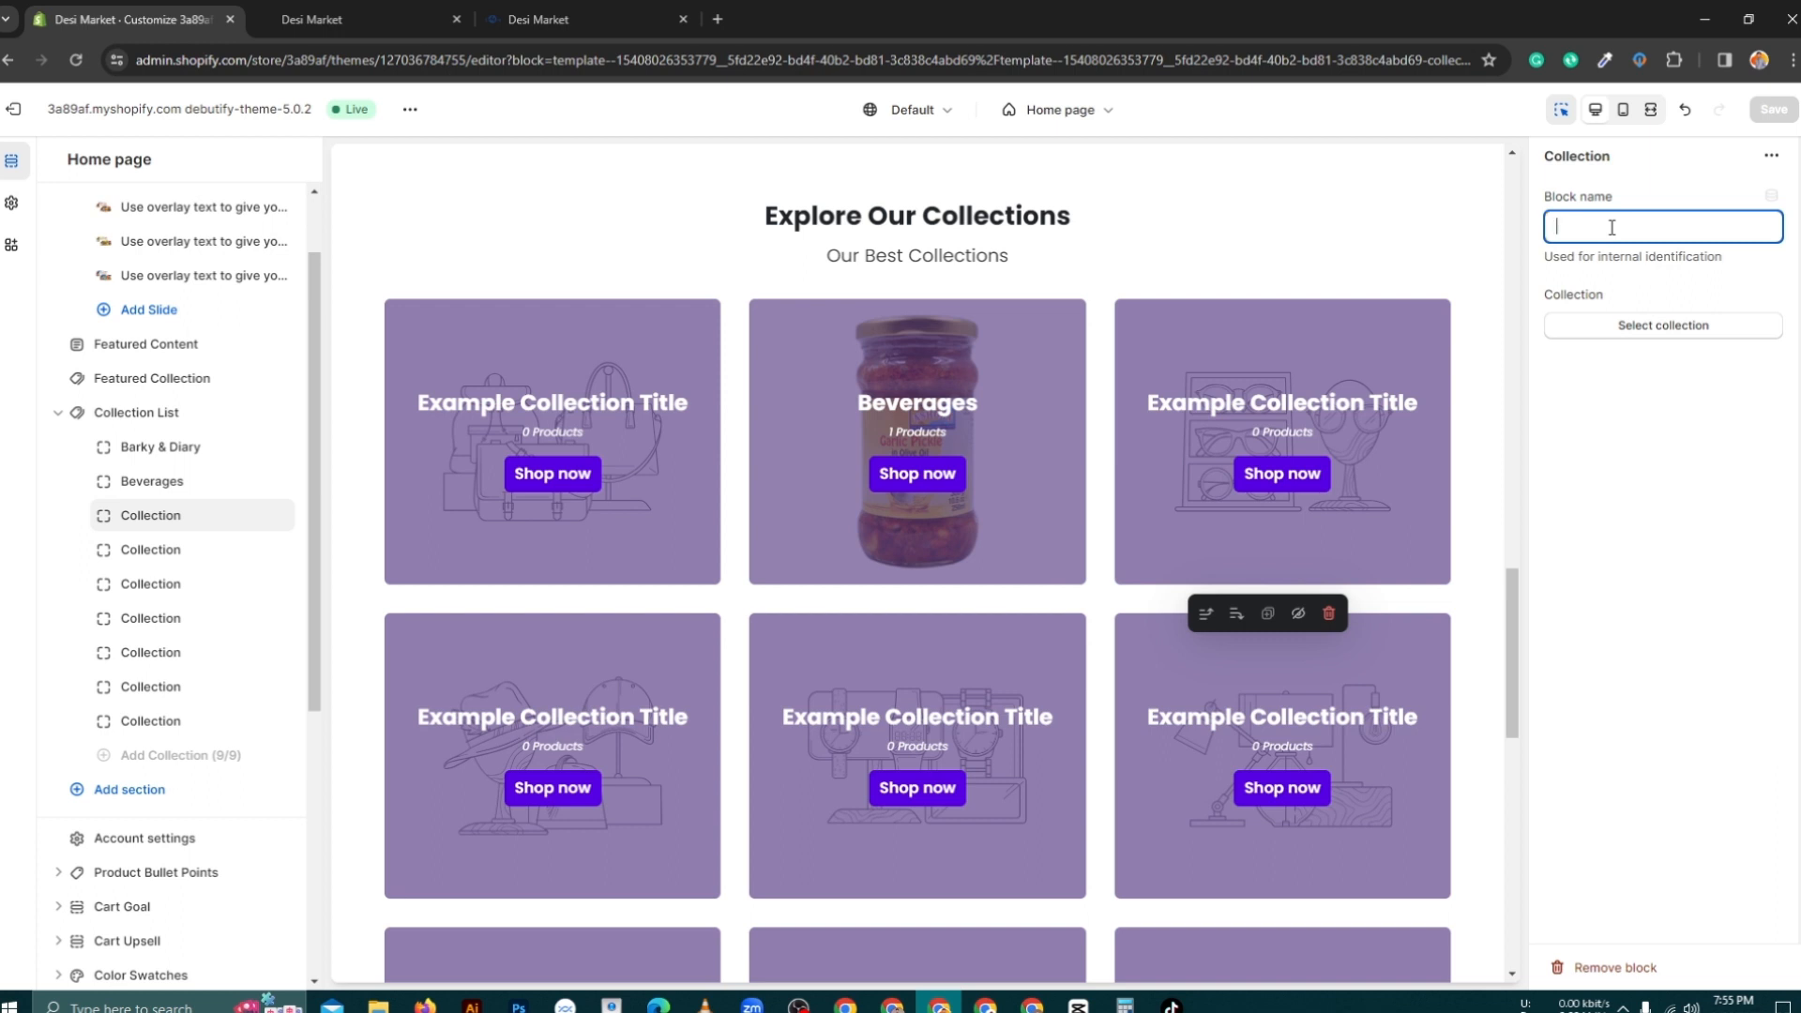
click(1637, 328)
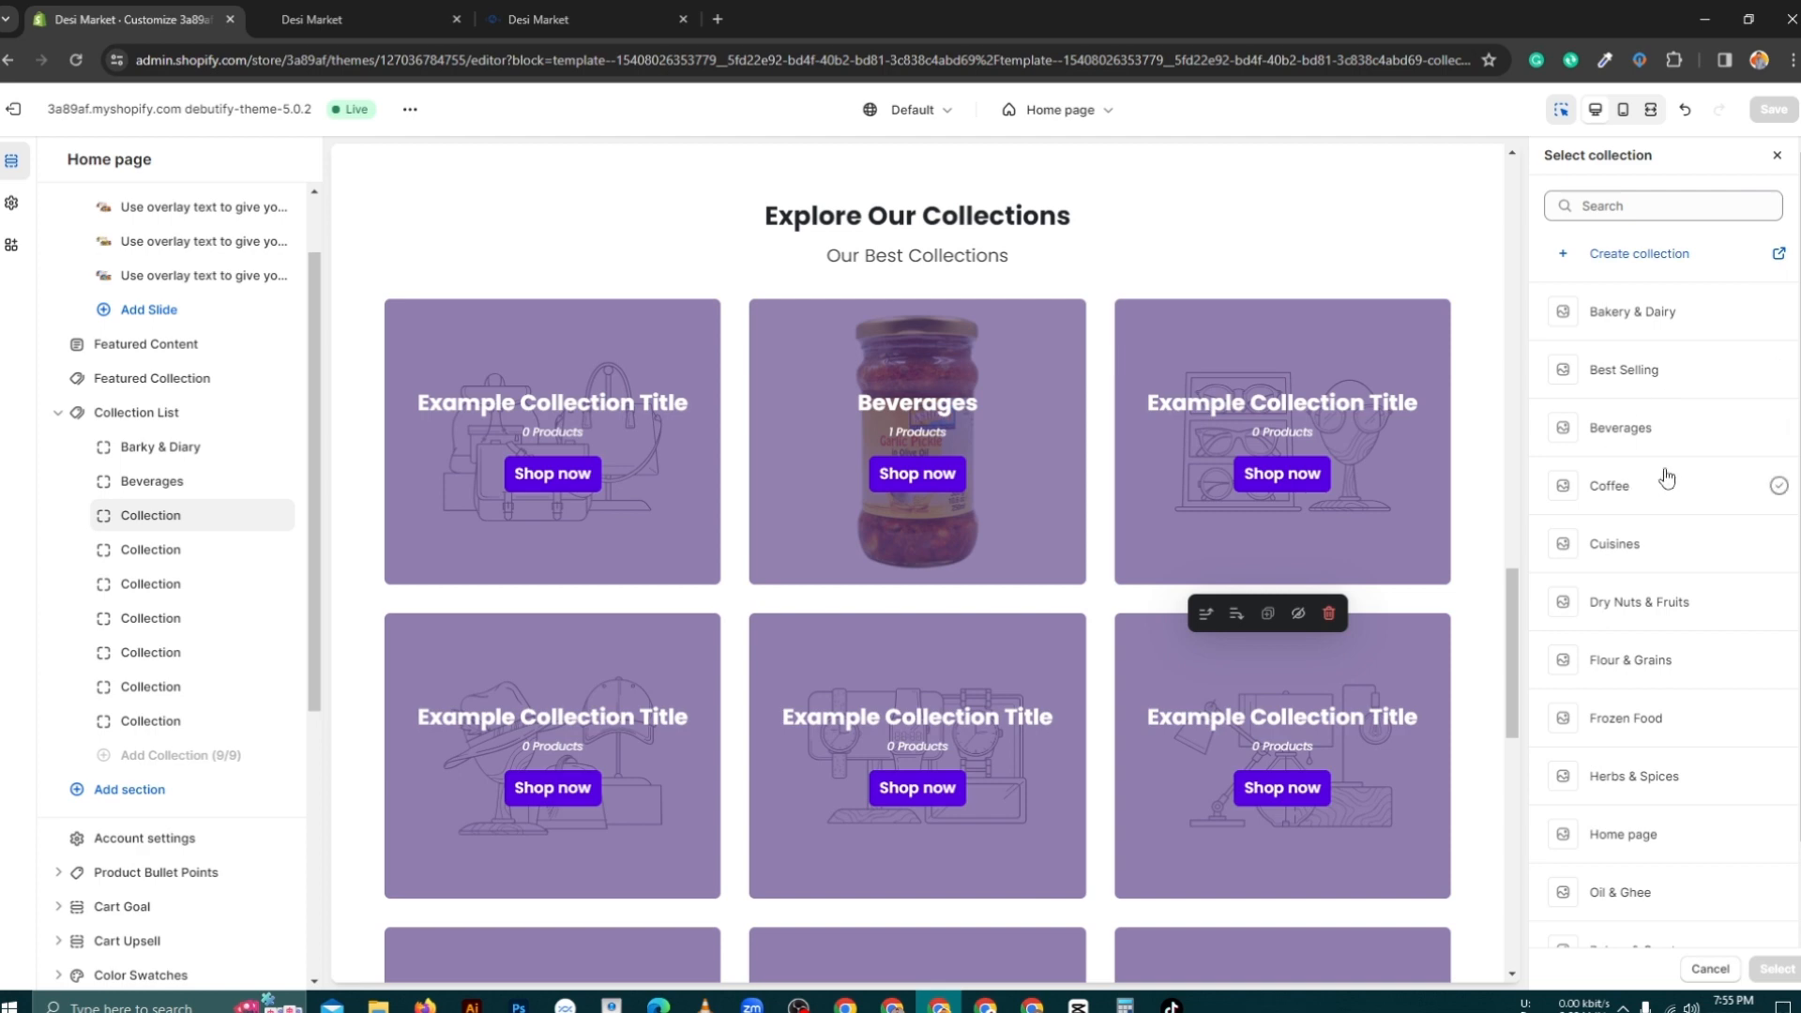
click(1748, 497)
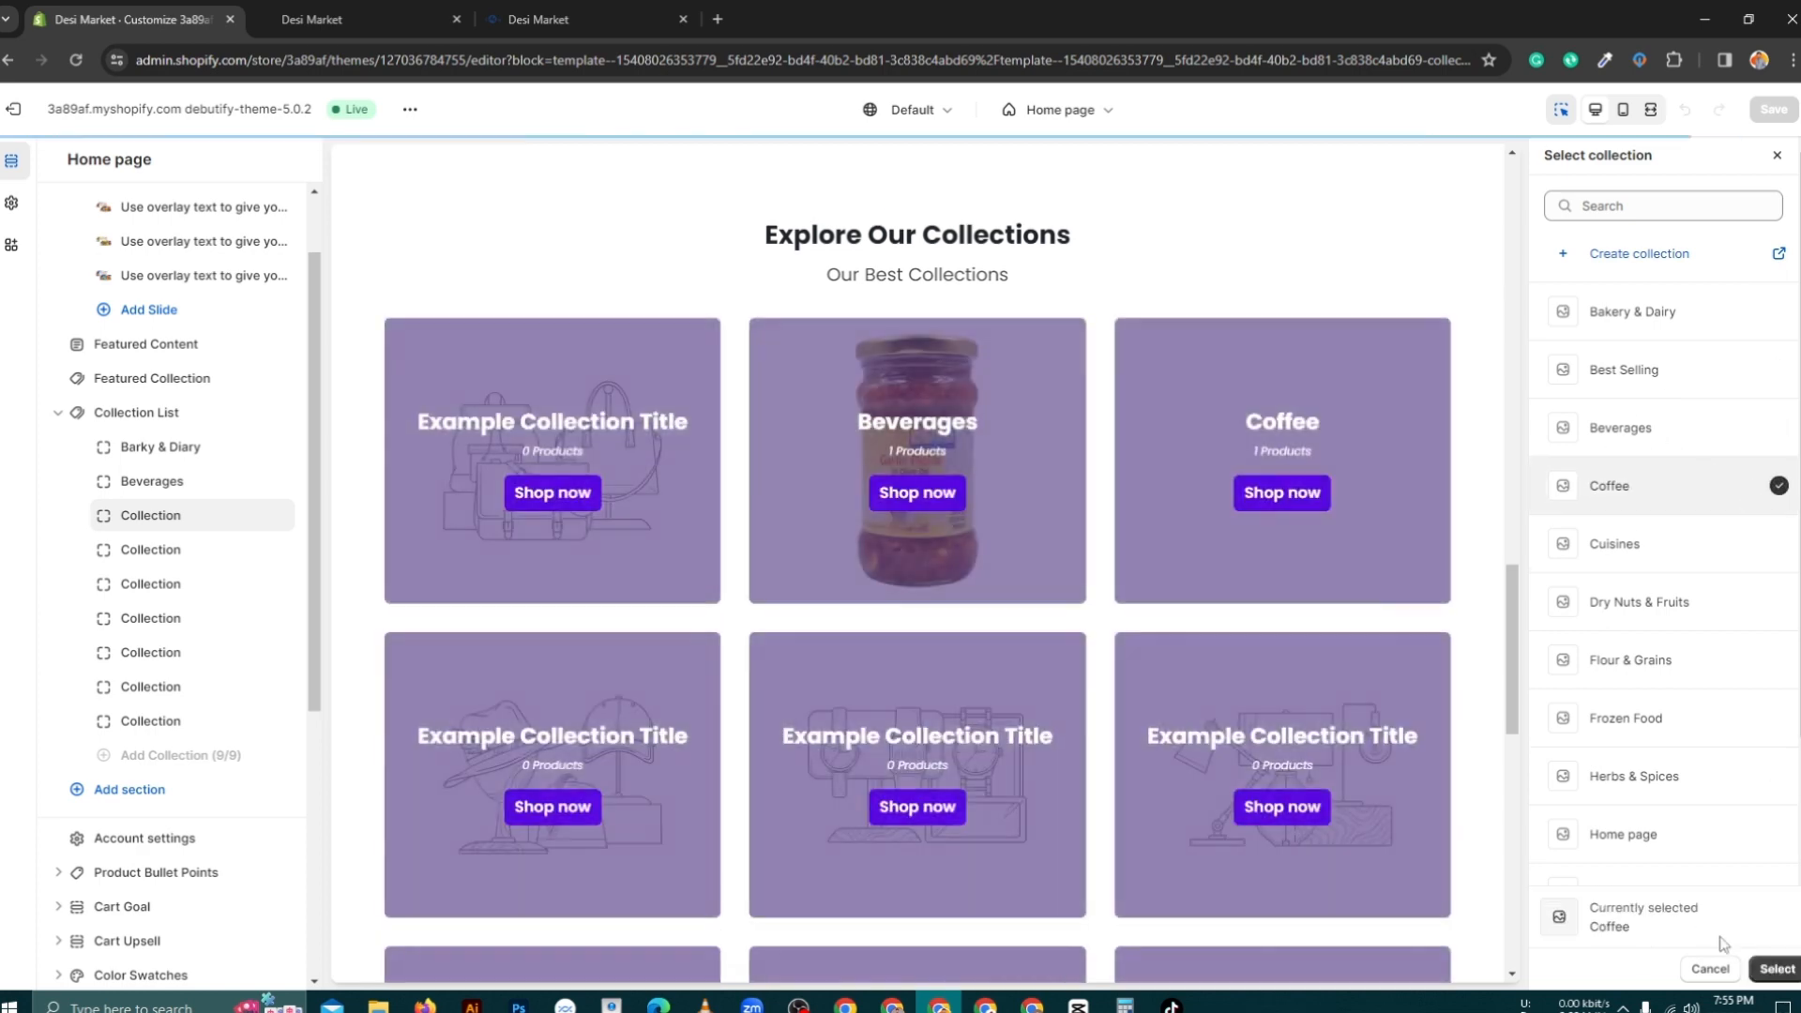
click(1778, 969)
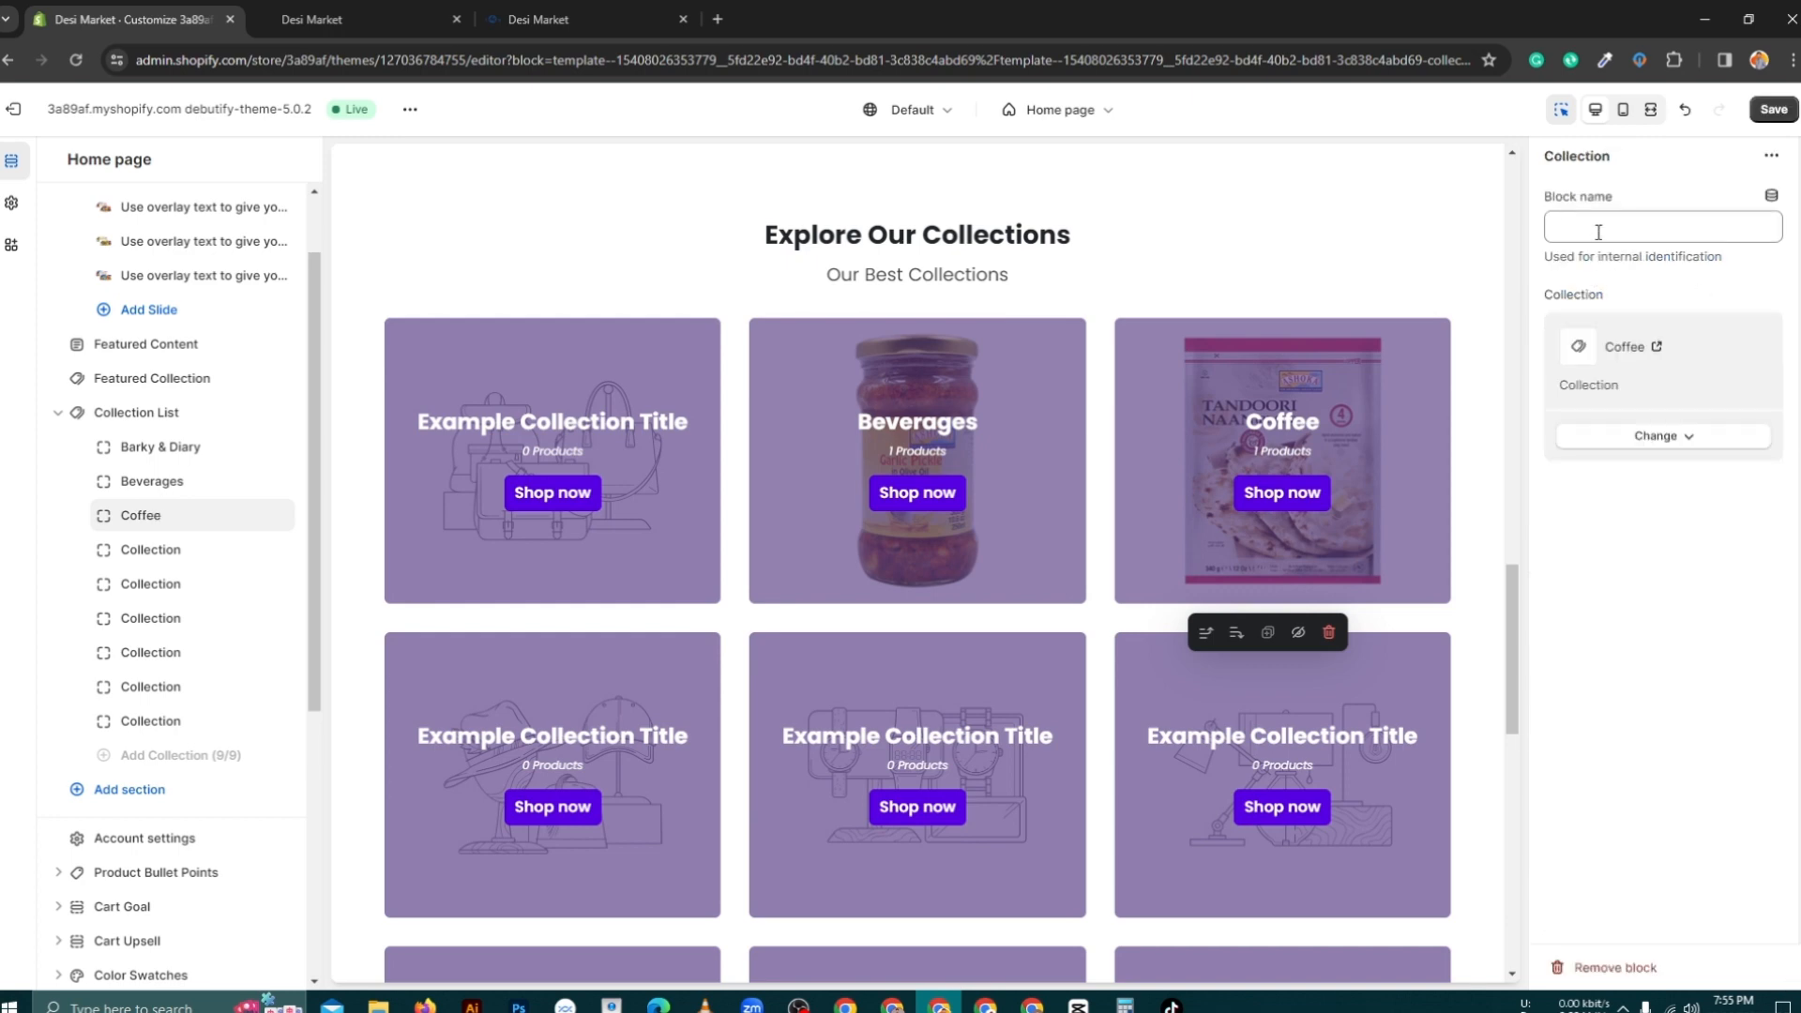
Step: Name the third Collection List block "Coffee" and save the theme
text(C)
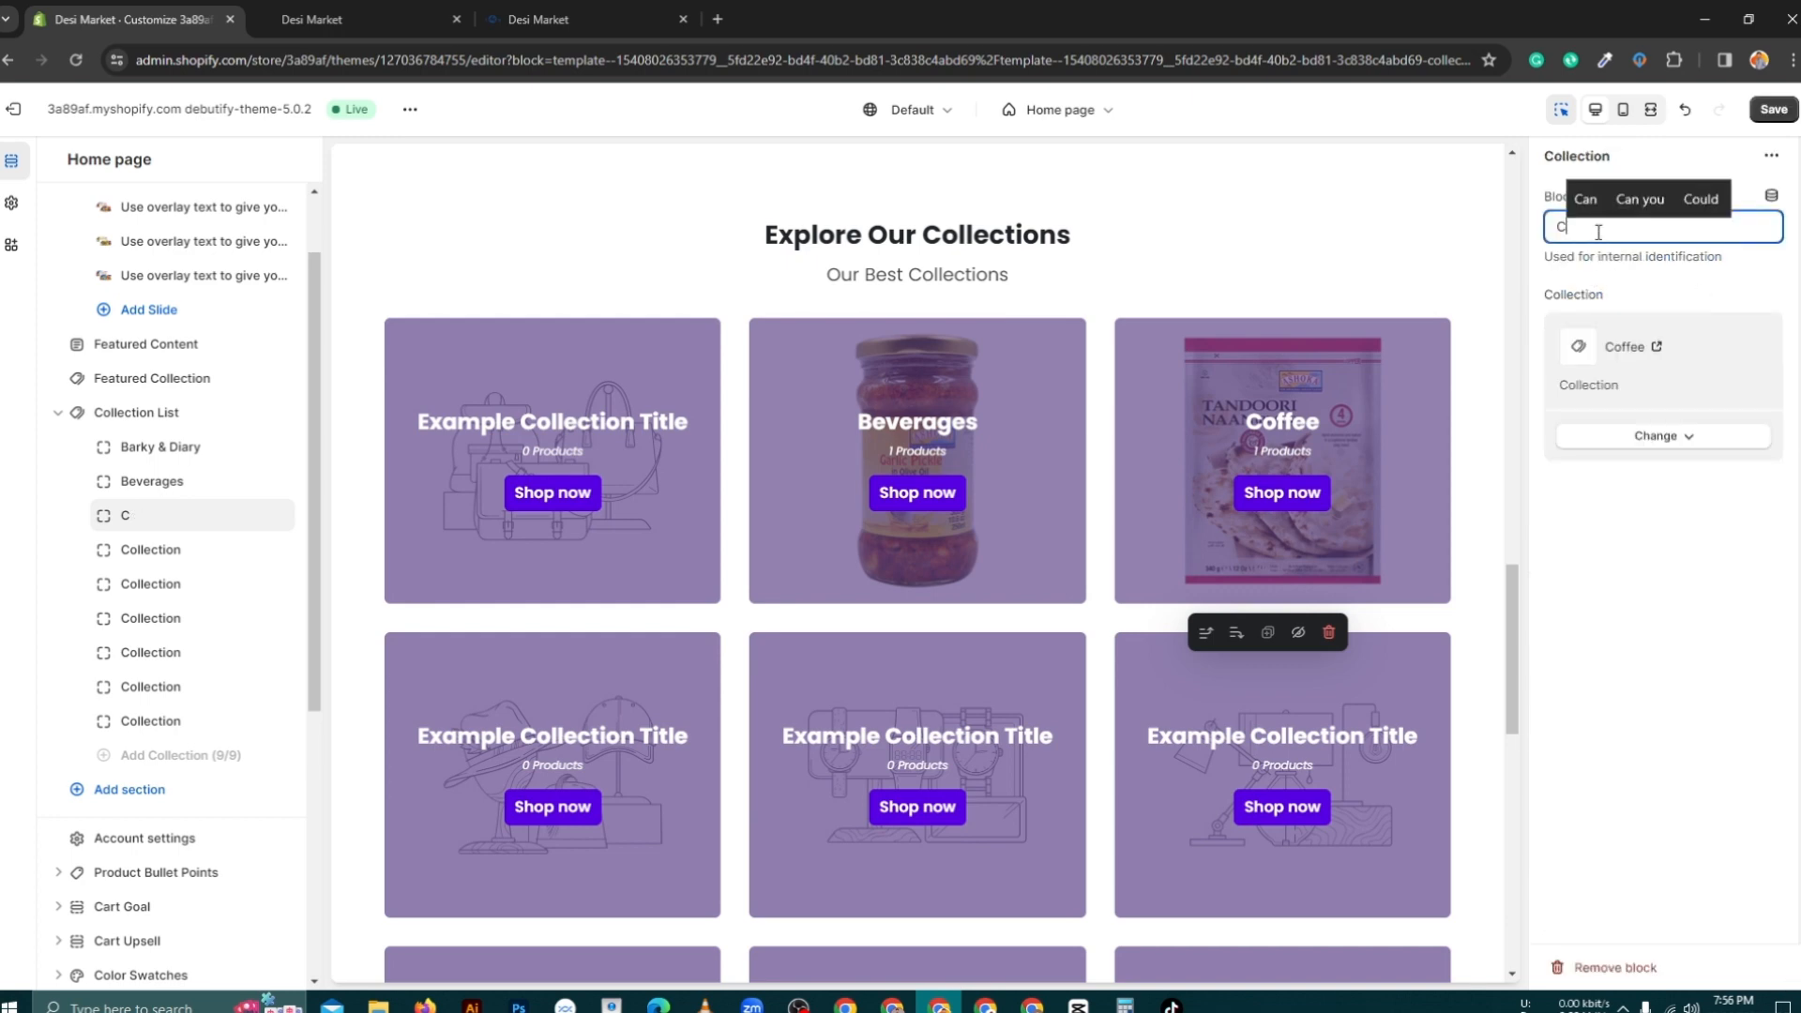
text(o)
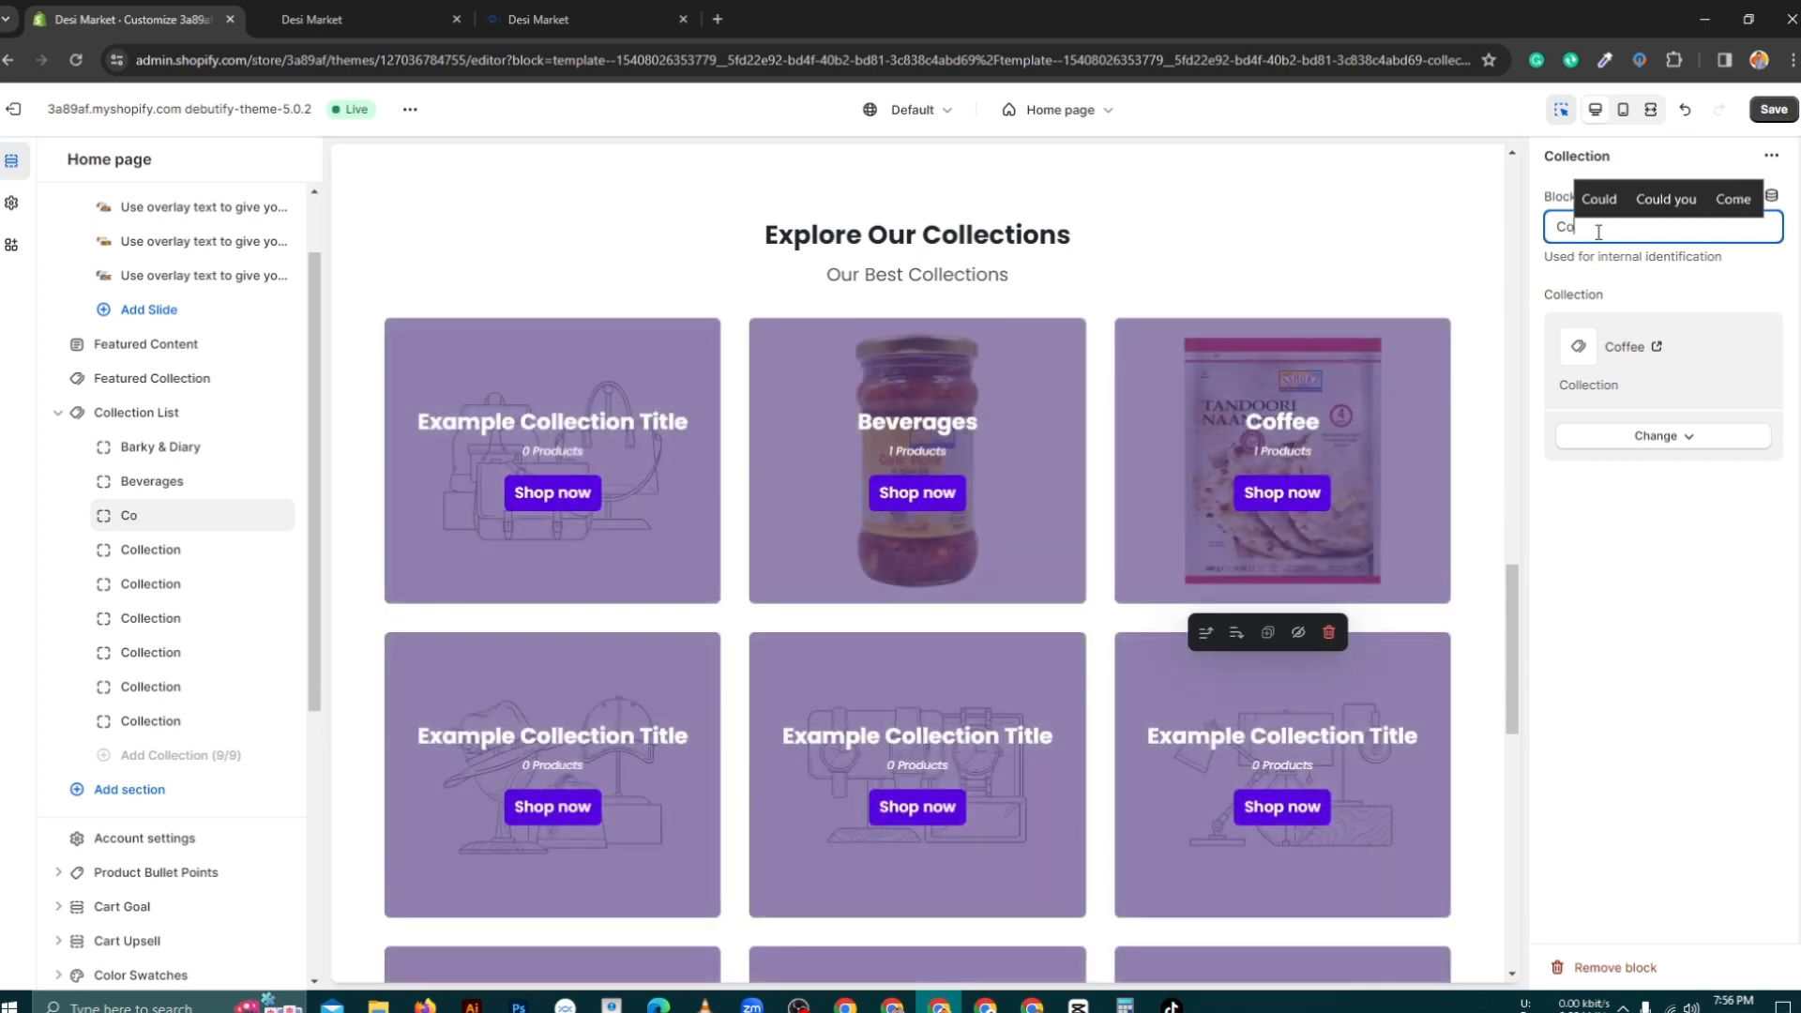
text(ff)
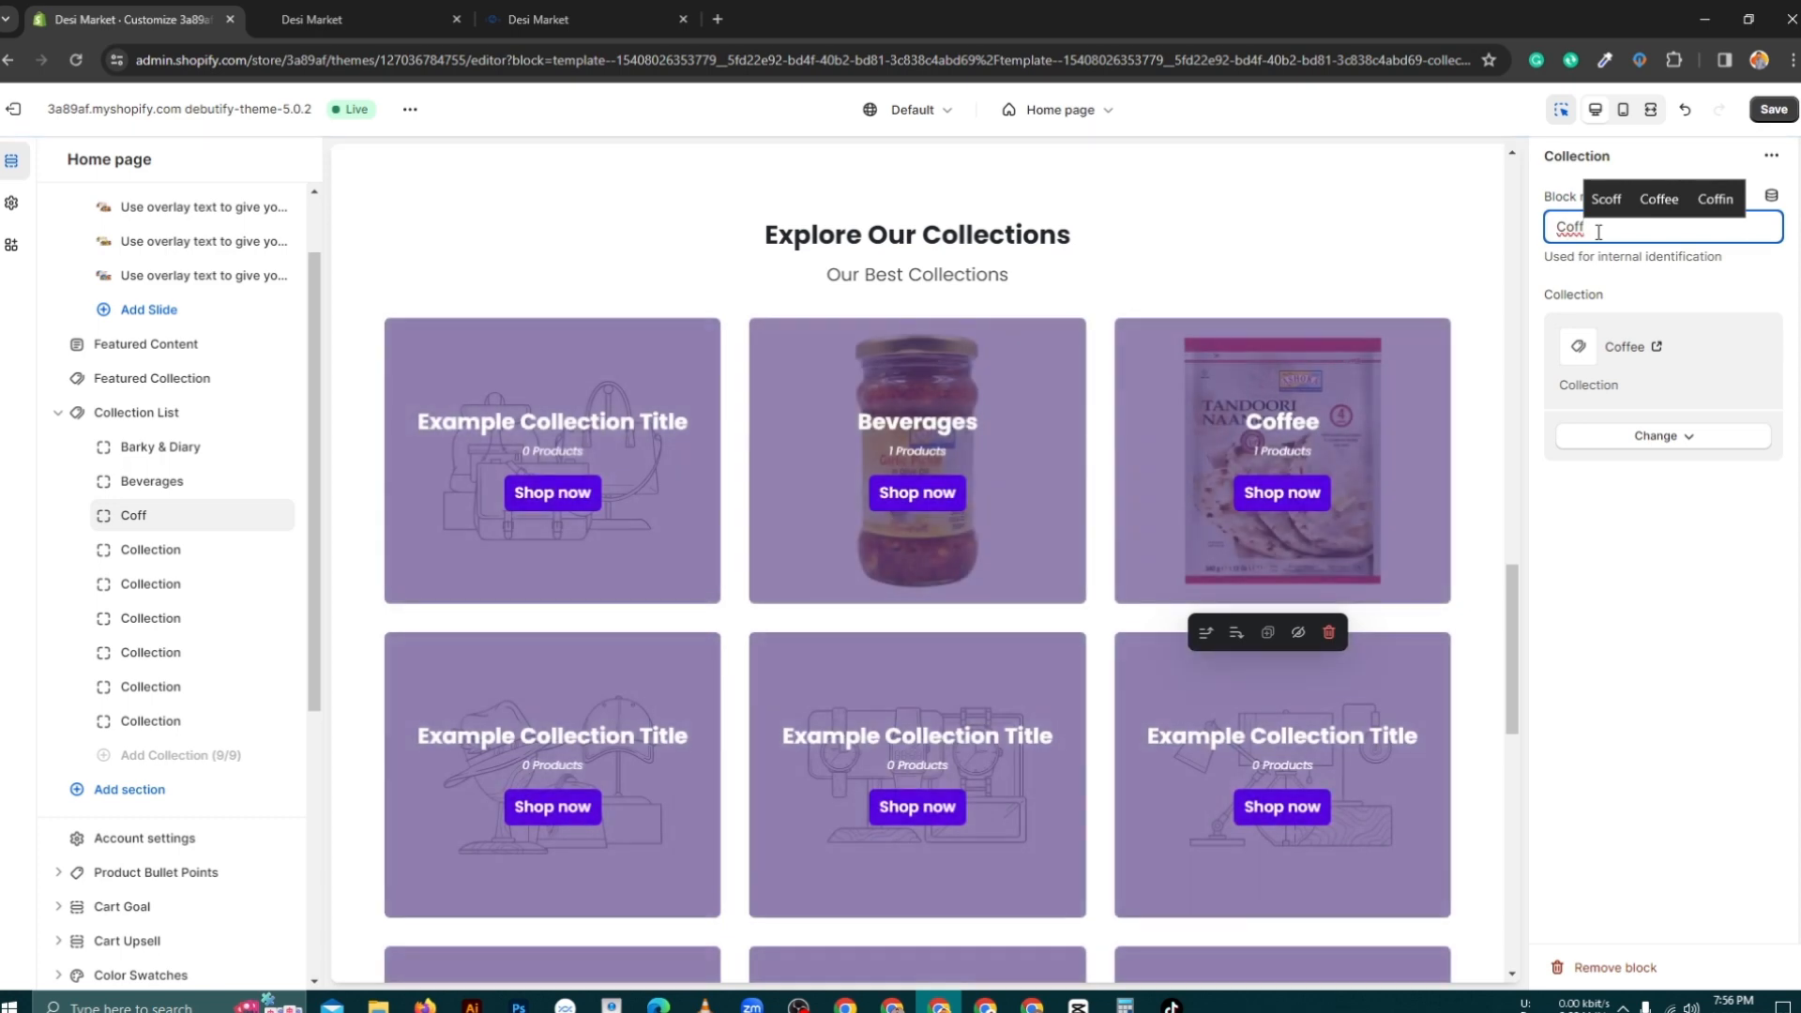
text(ee)
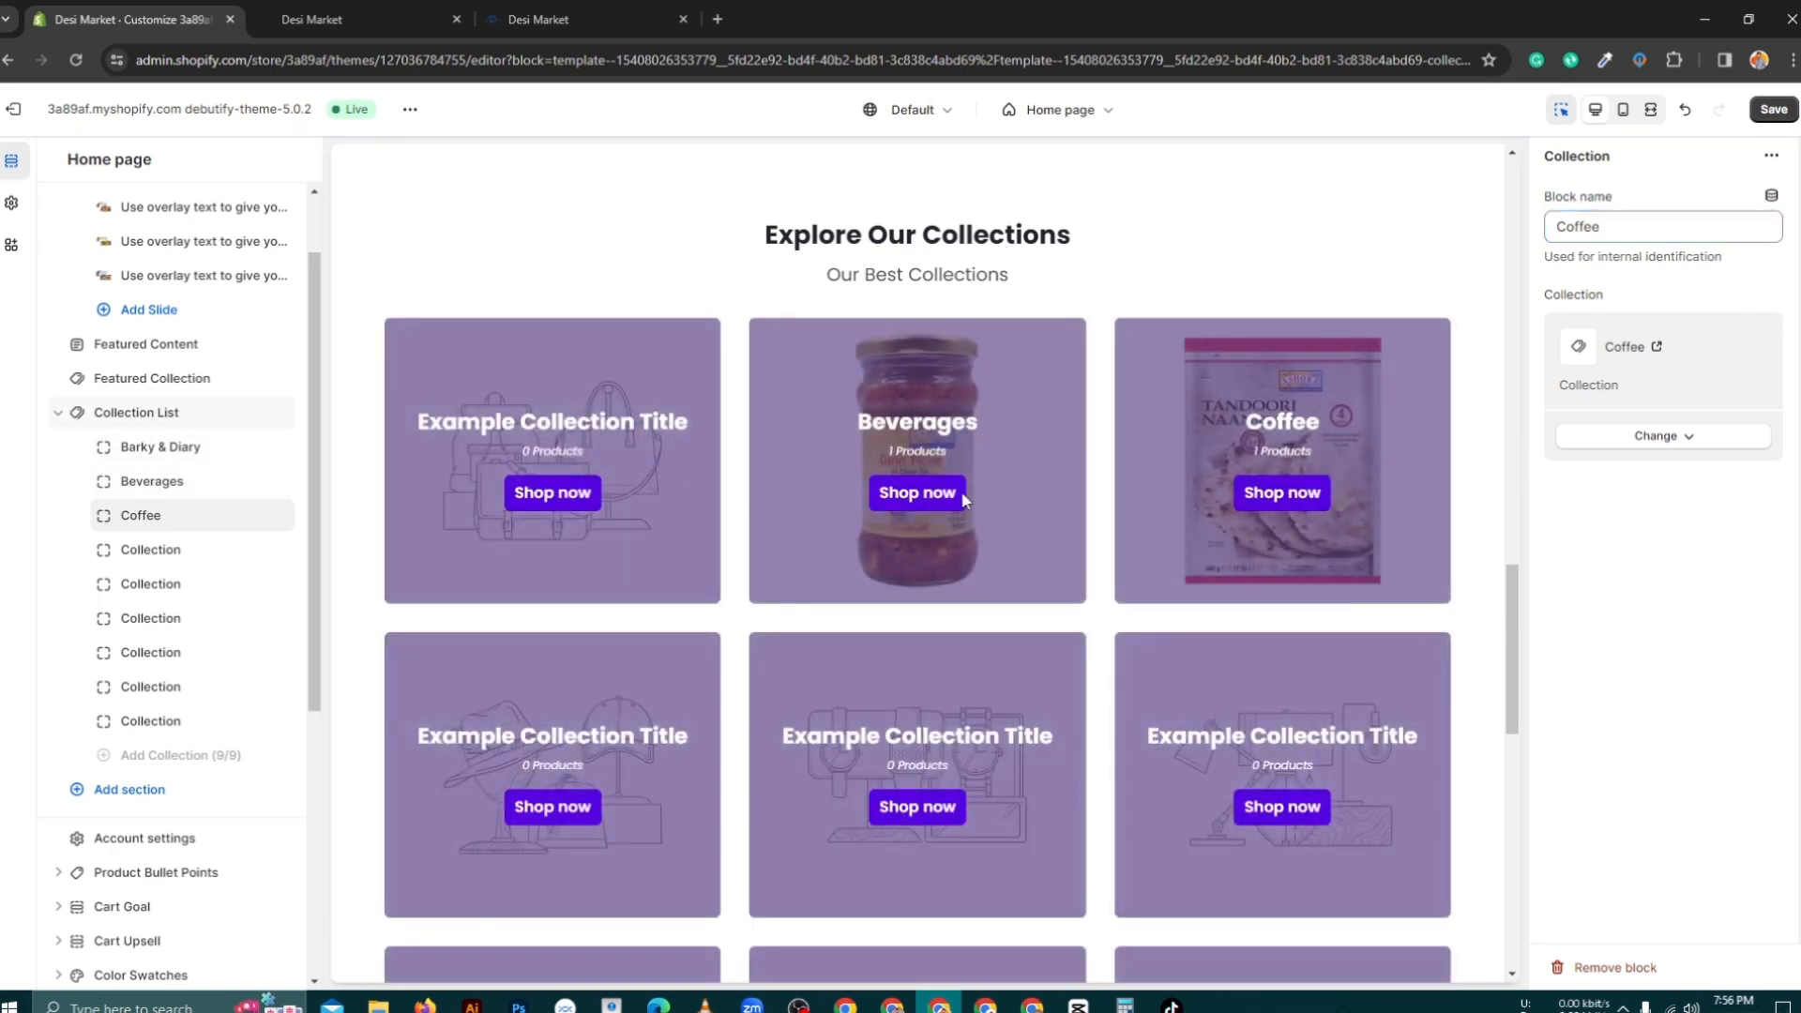
click(1774, 109)
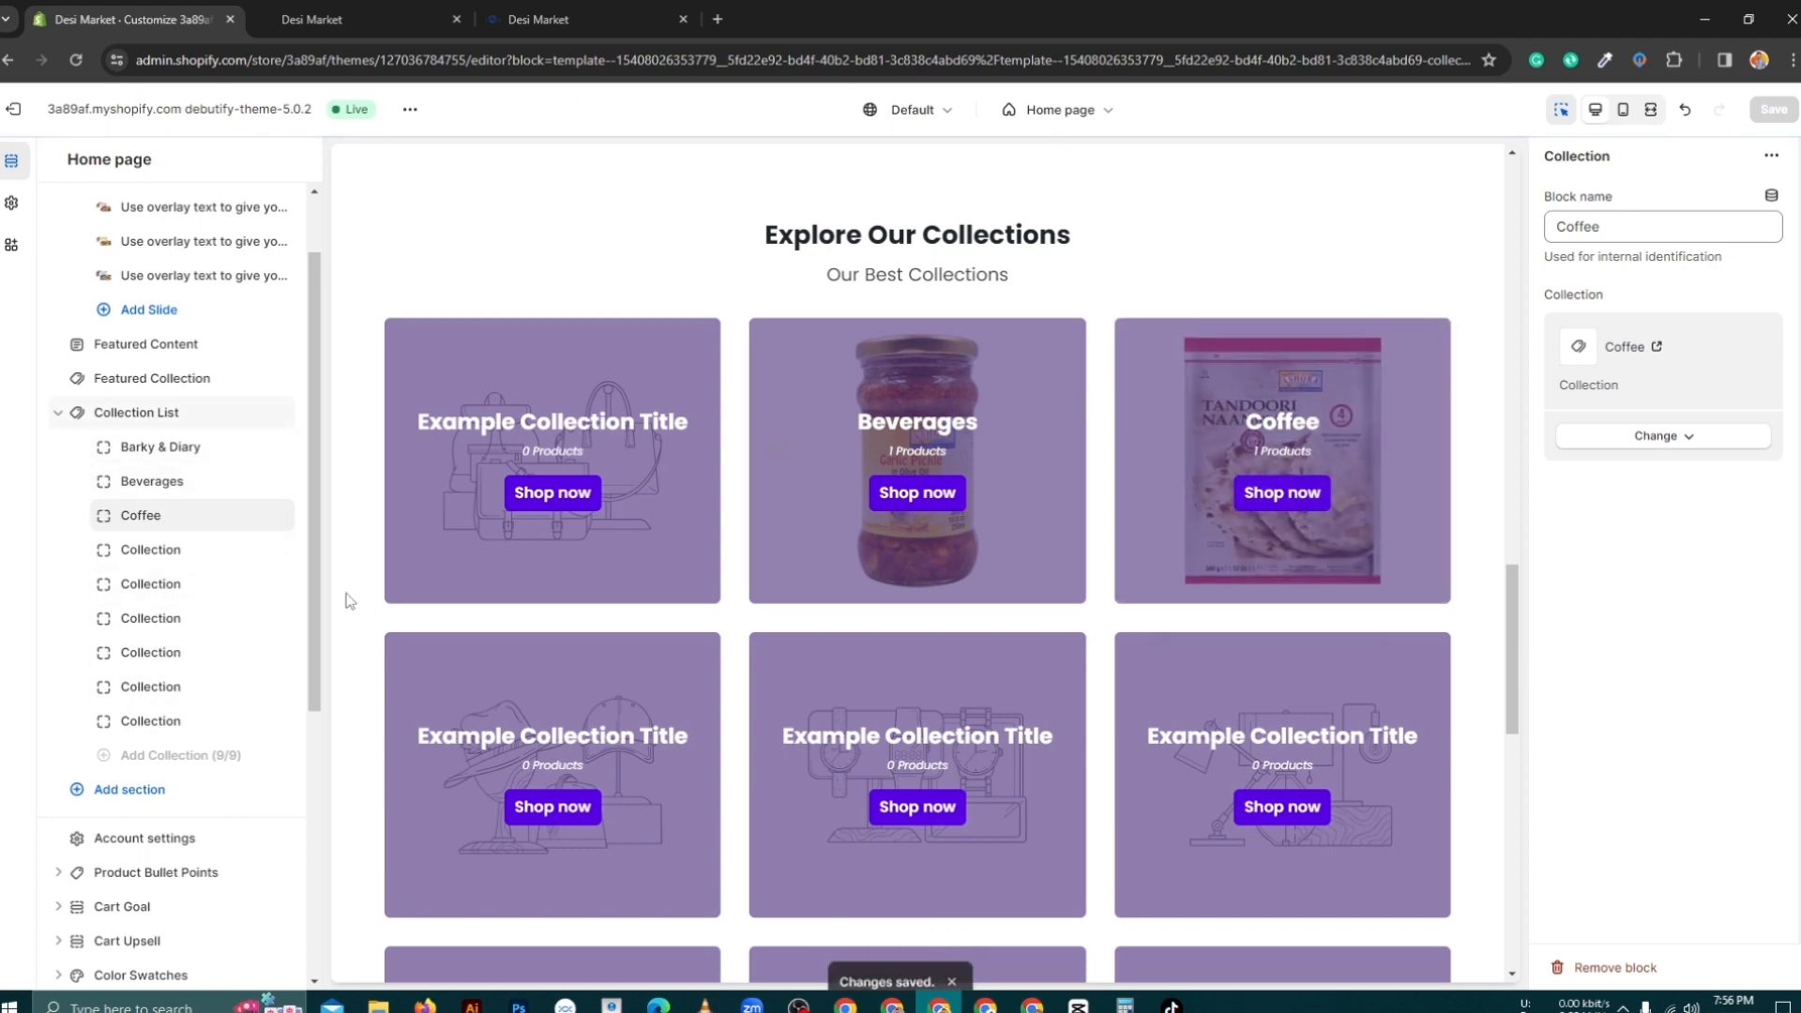
Step: Review the Explore Our Collections cards on desimarketshop.com and return to the theme editor
click(568, 17)
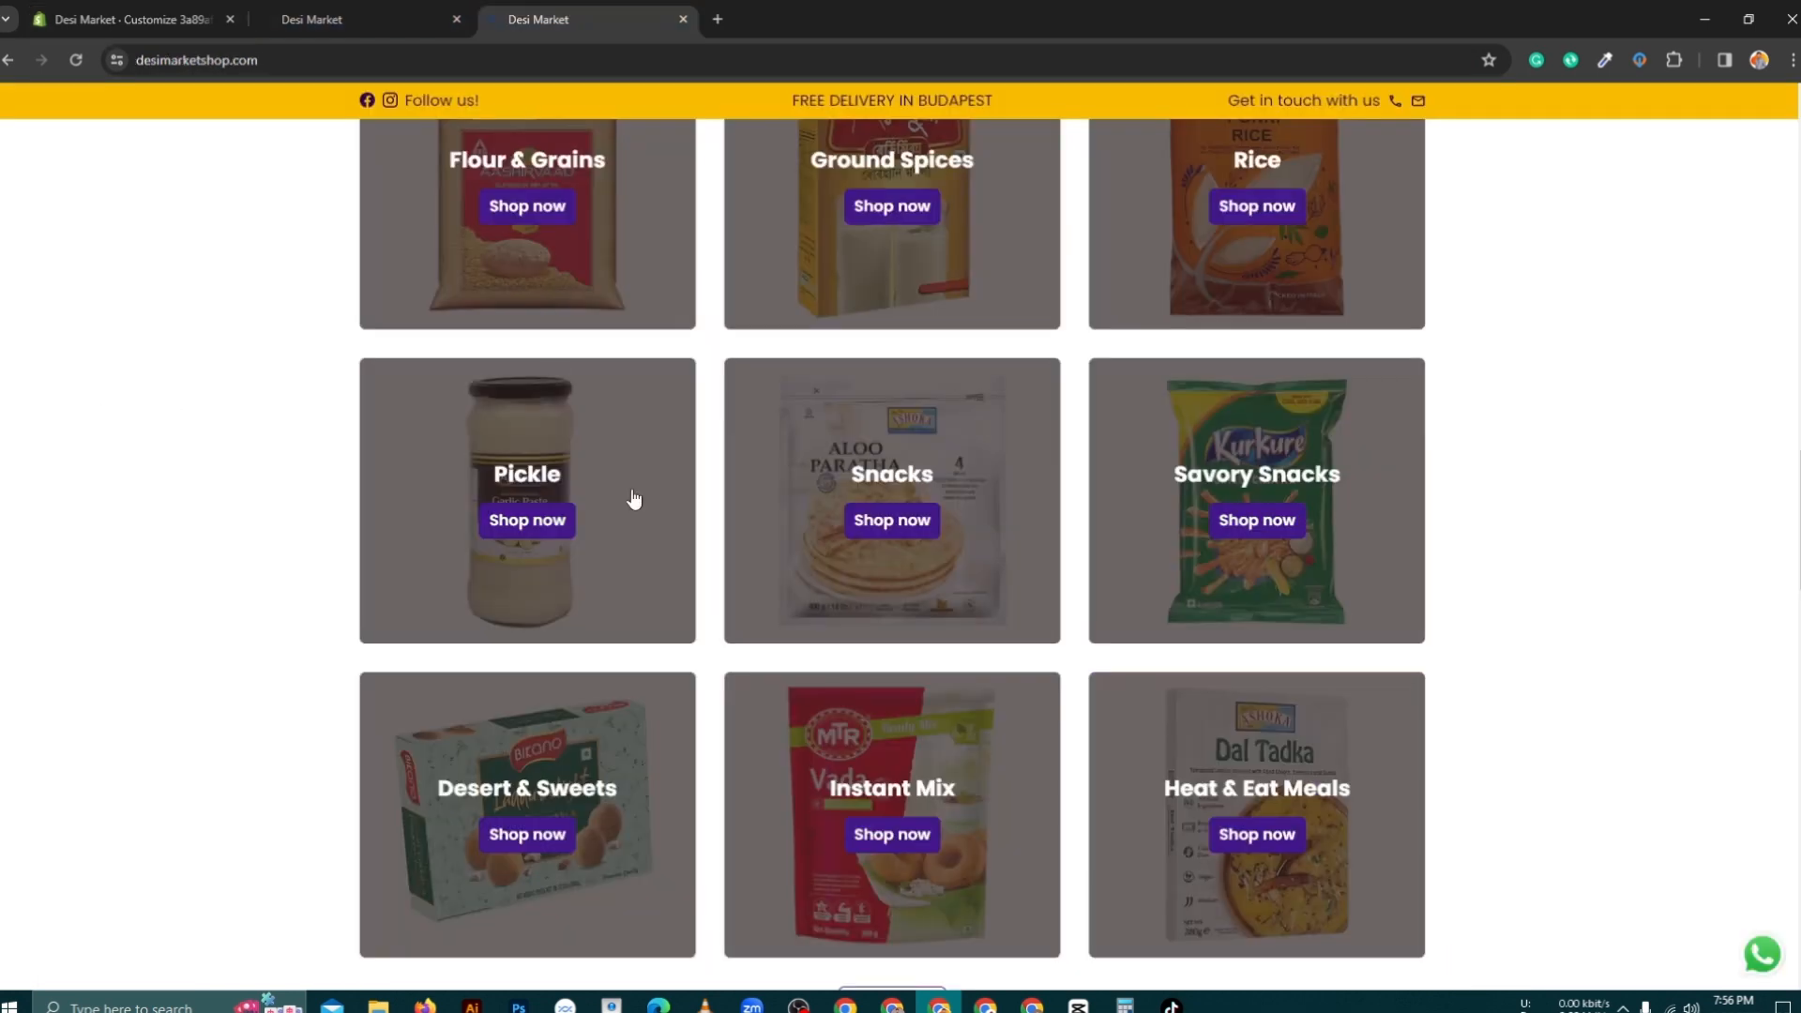
scroll(634, 501, up, 3)
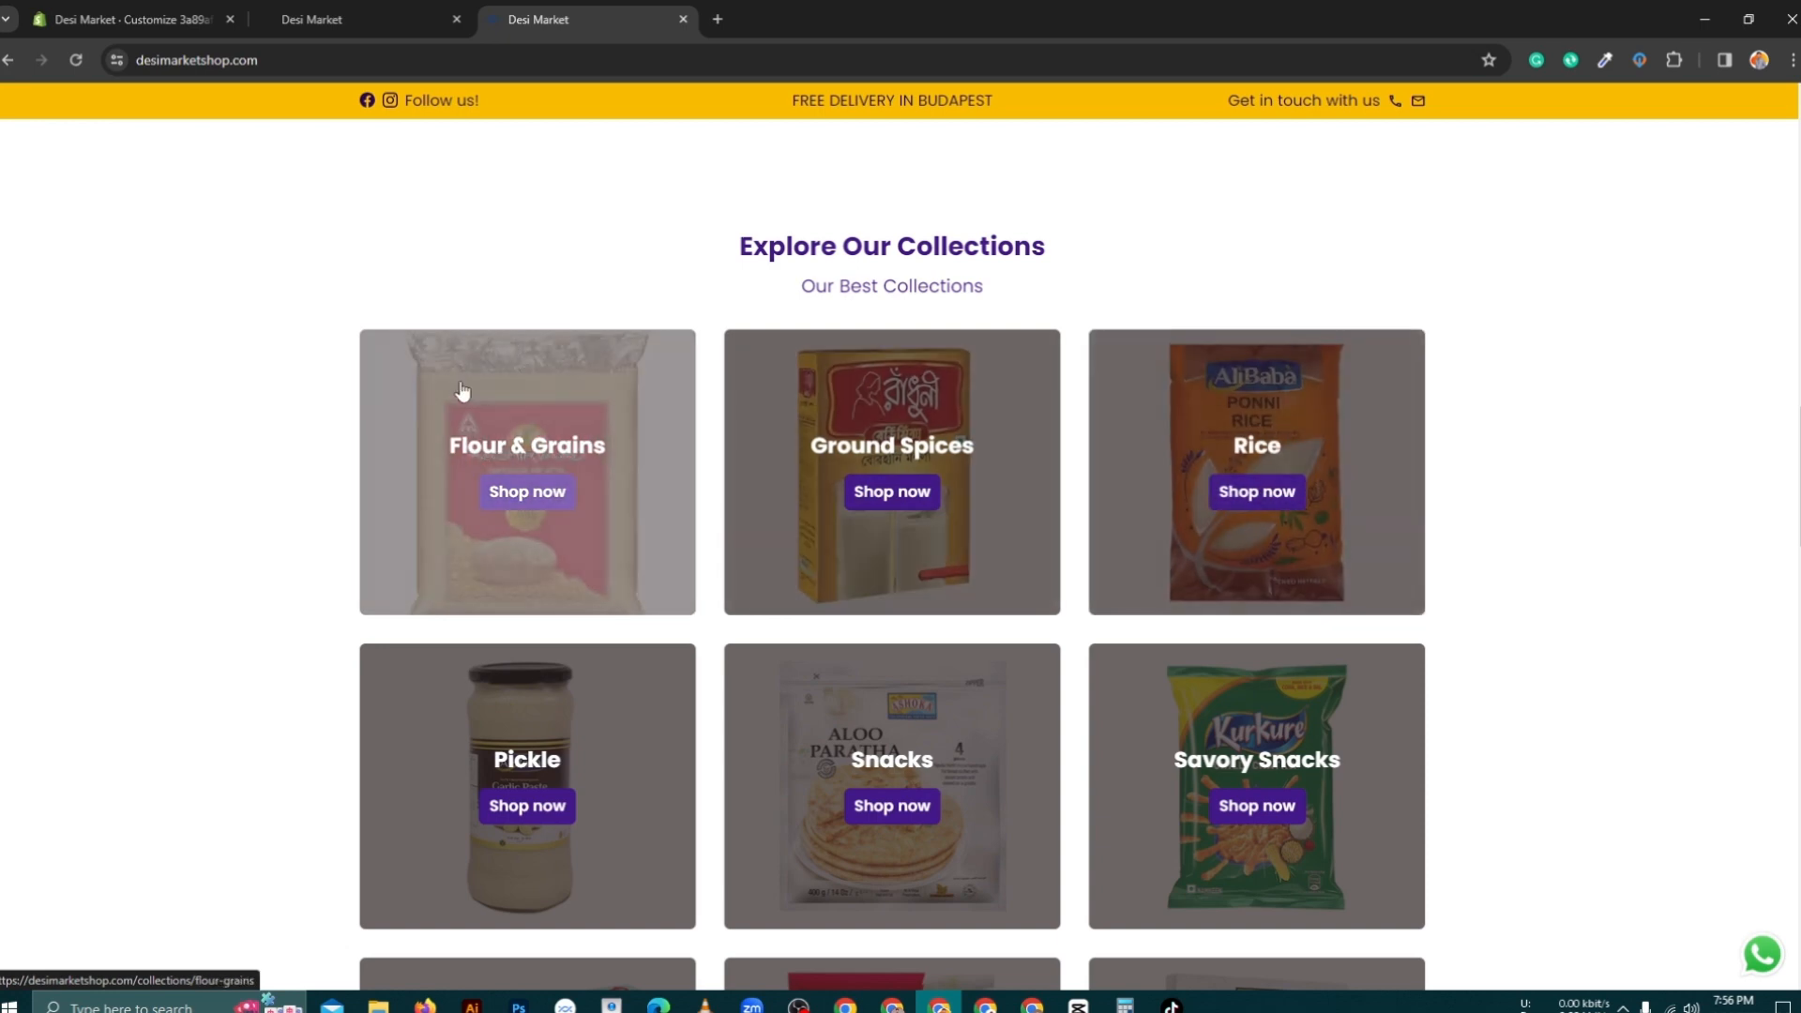
drag(906, 247, 1053, 251)
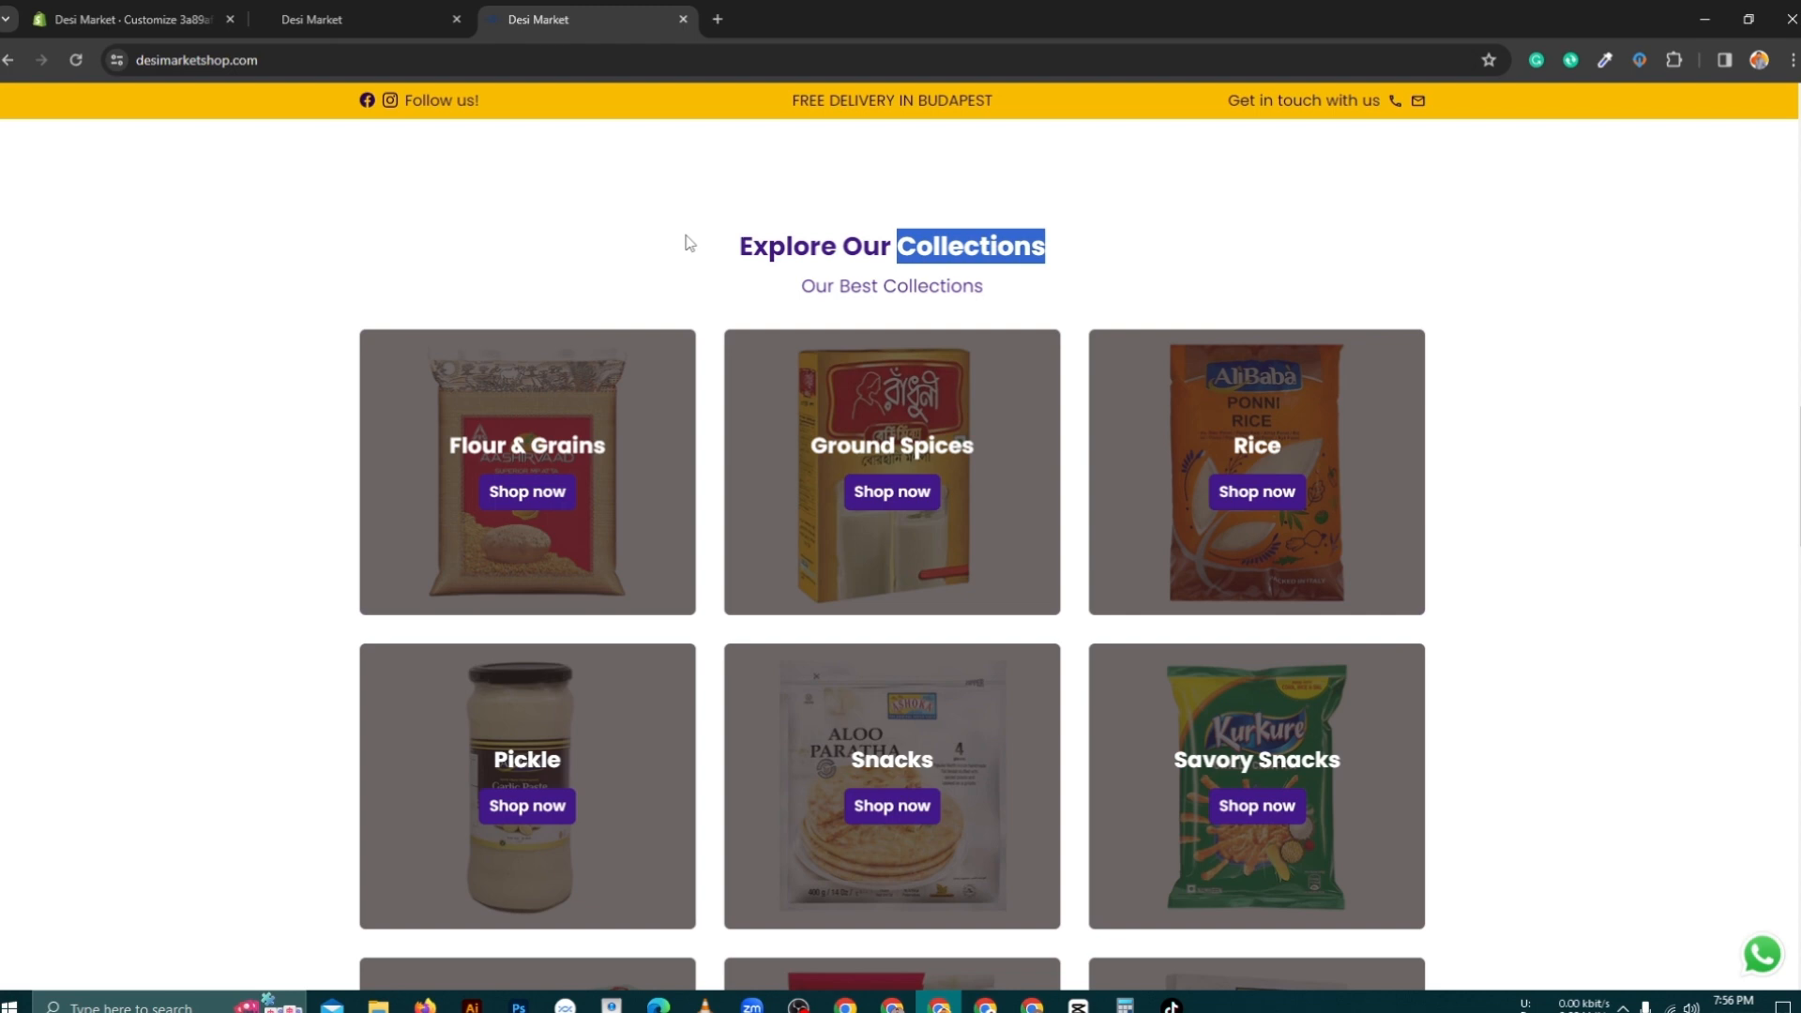
scroll(1383, 507, down, 3)
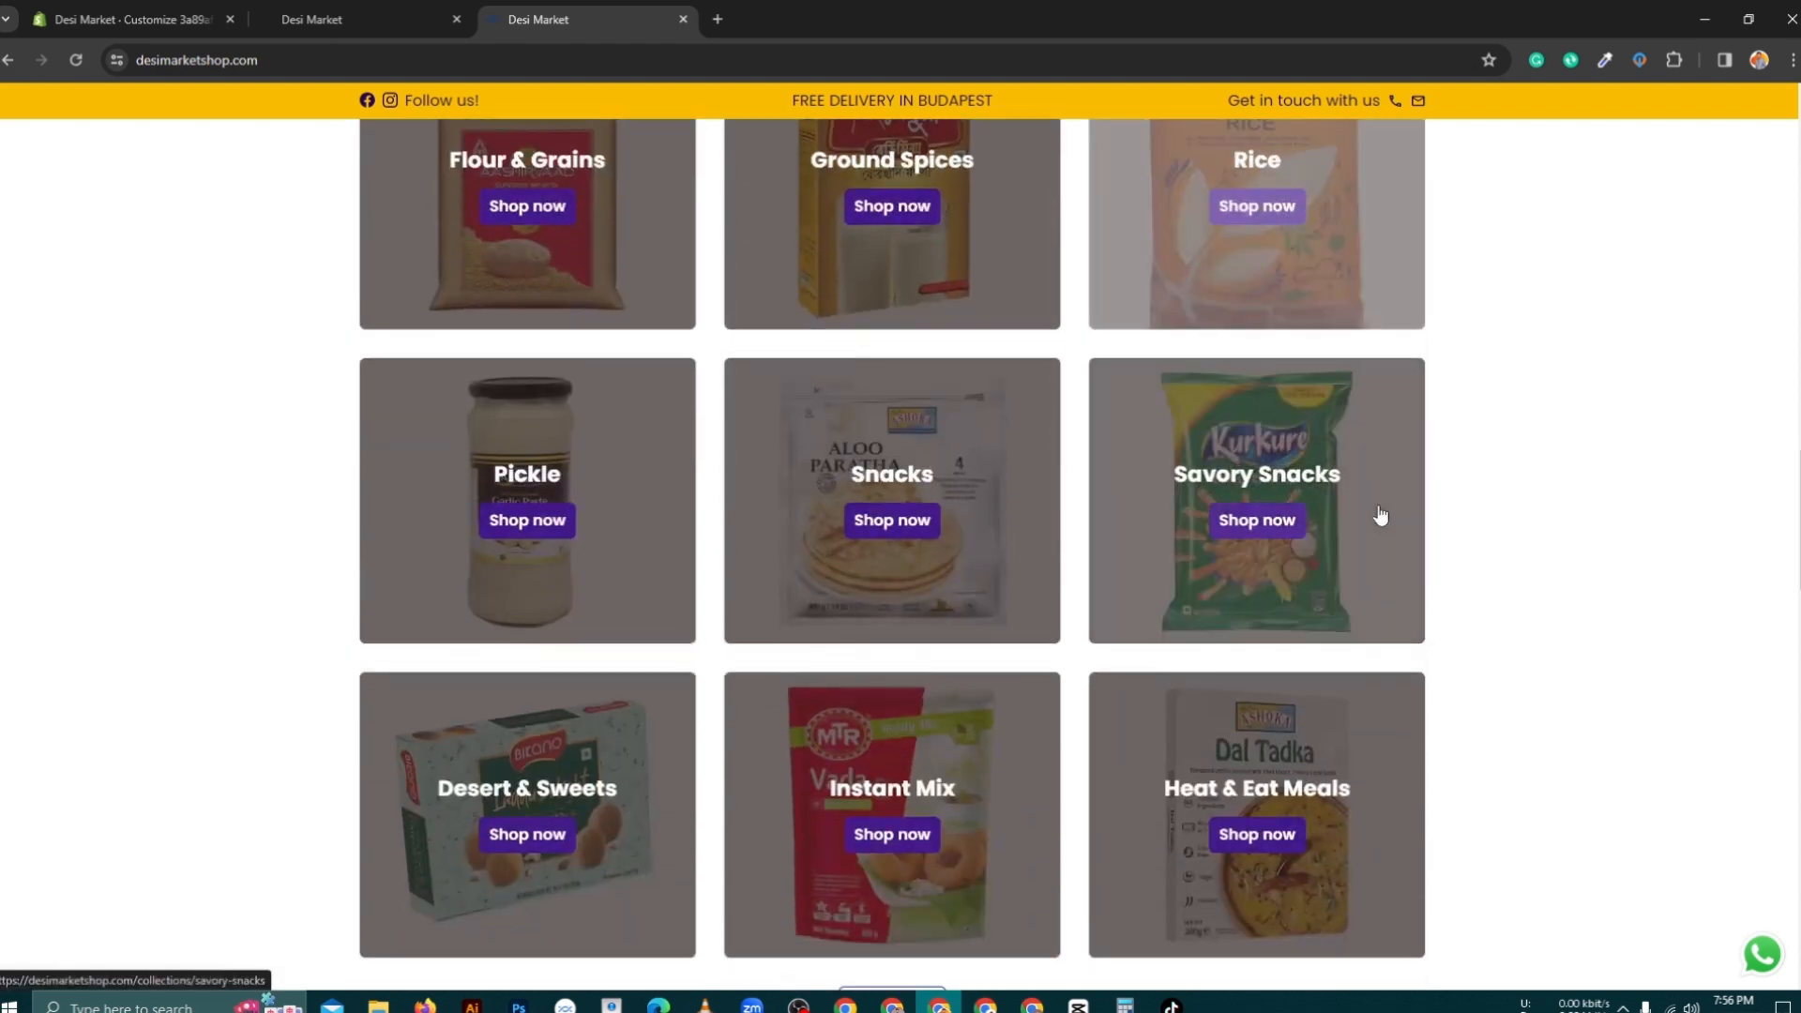
click(102, 13)
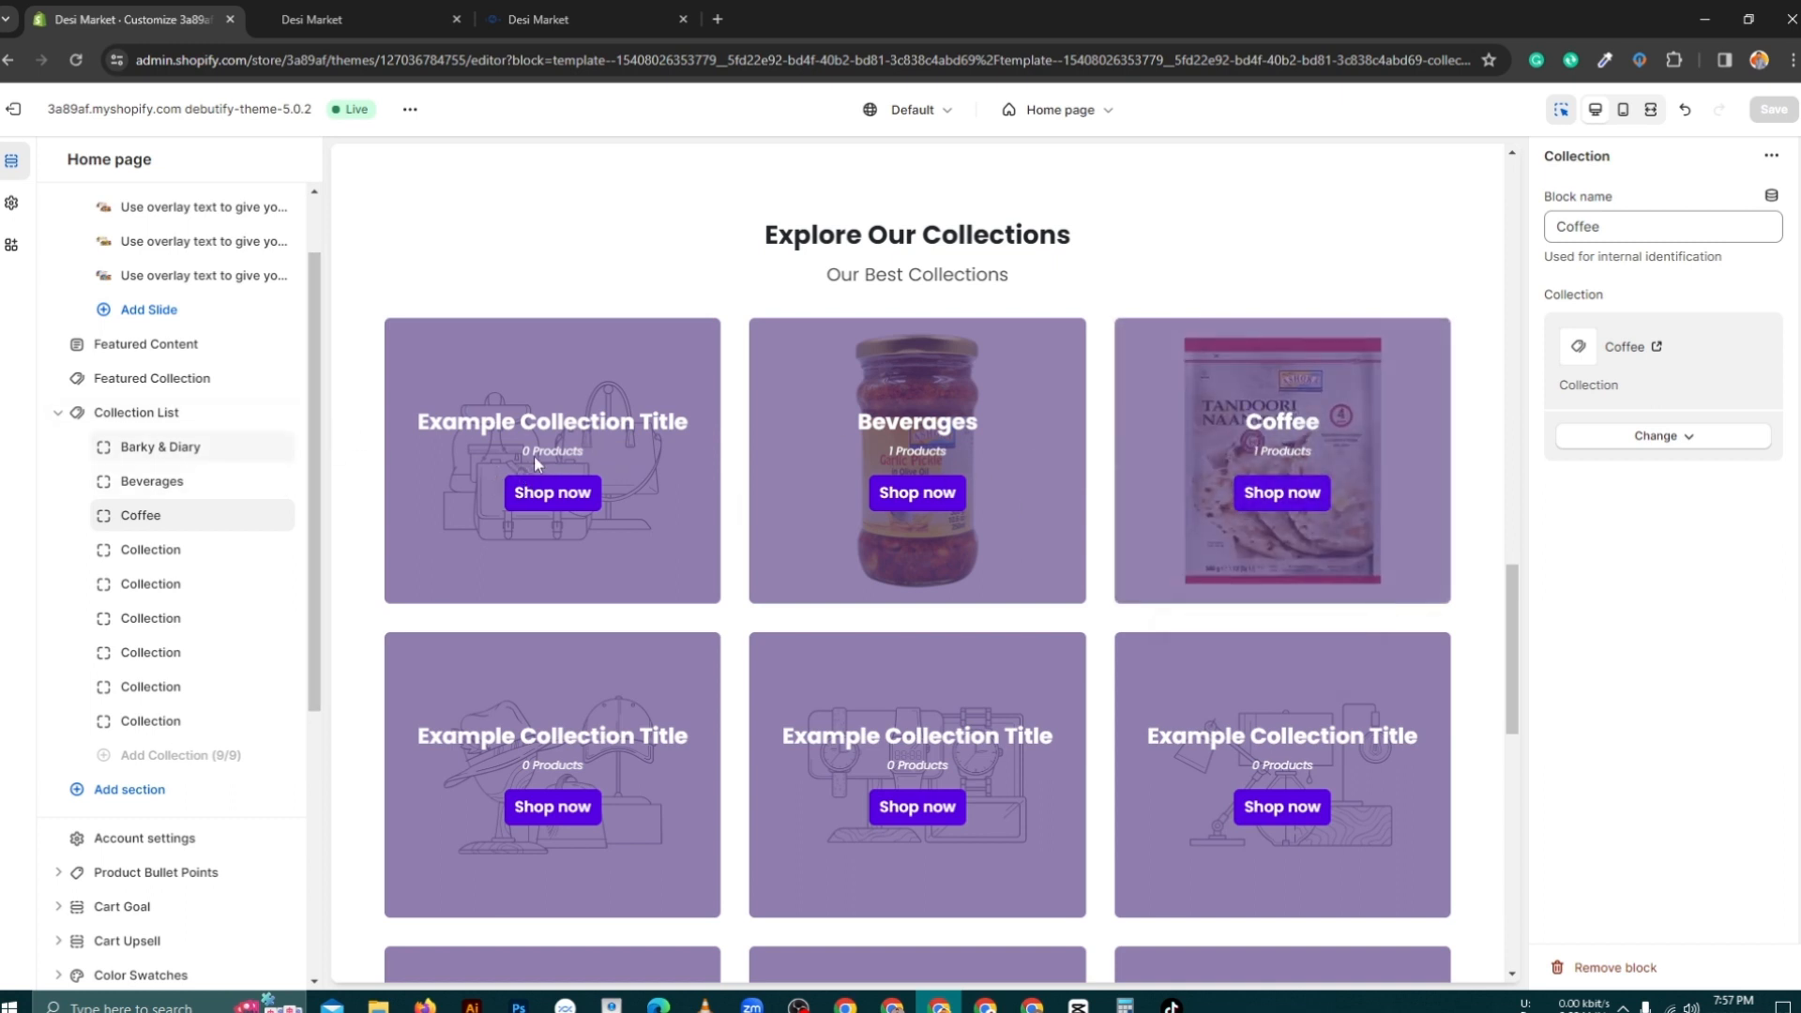
Step: Compare the Collection List section with the reference store, turn off Show products count in its theme settings, and save the theme
click(145, 422)
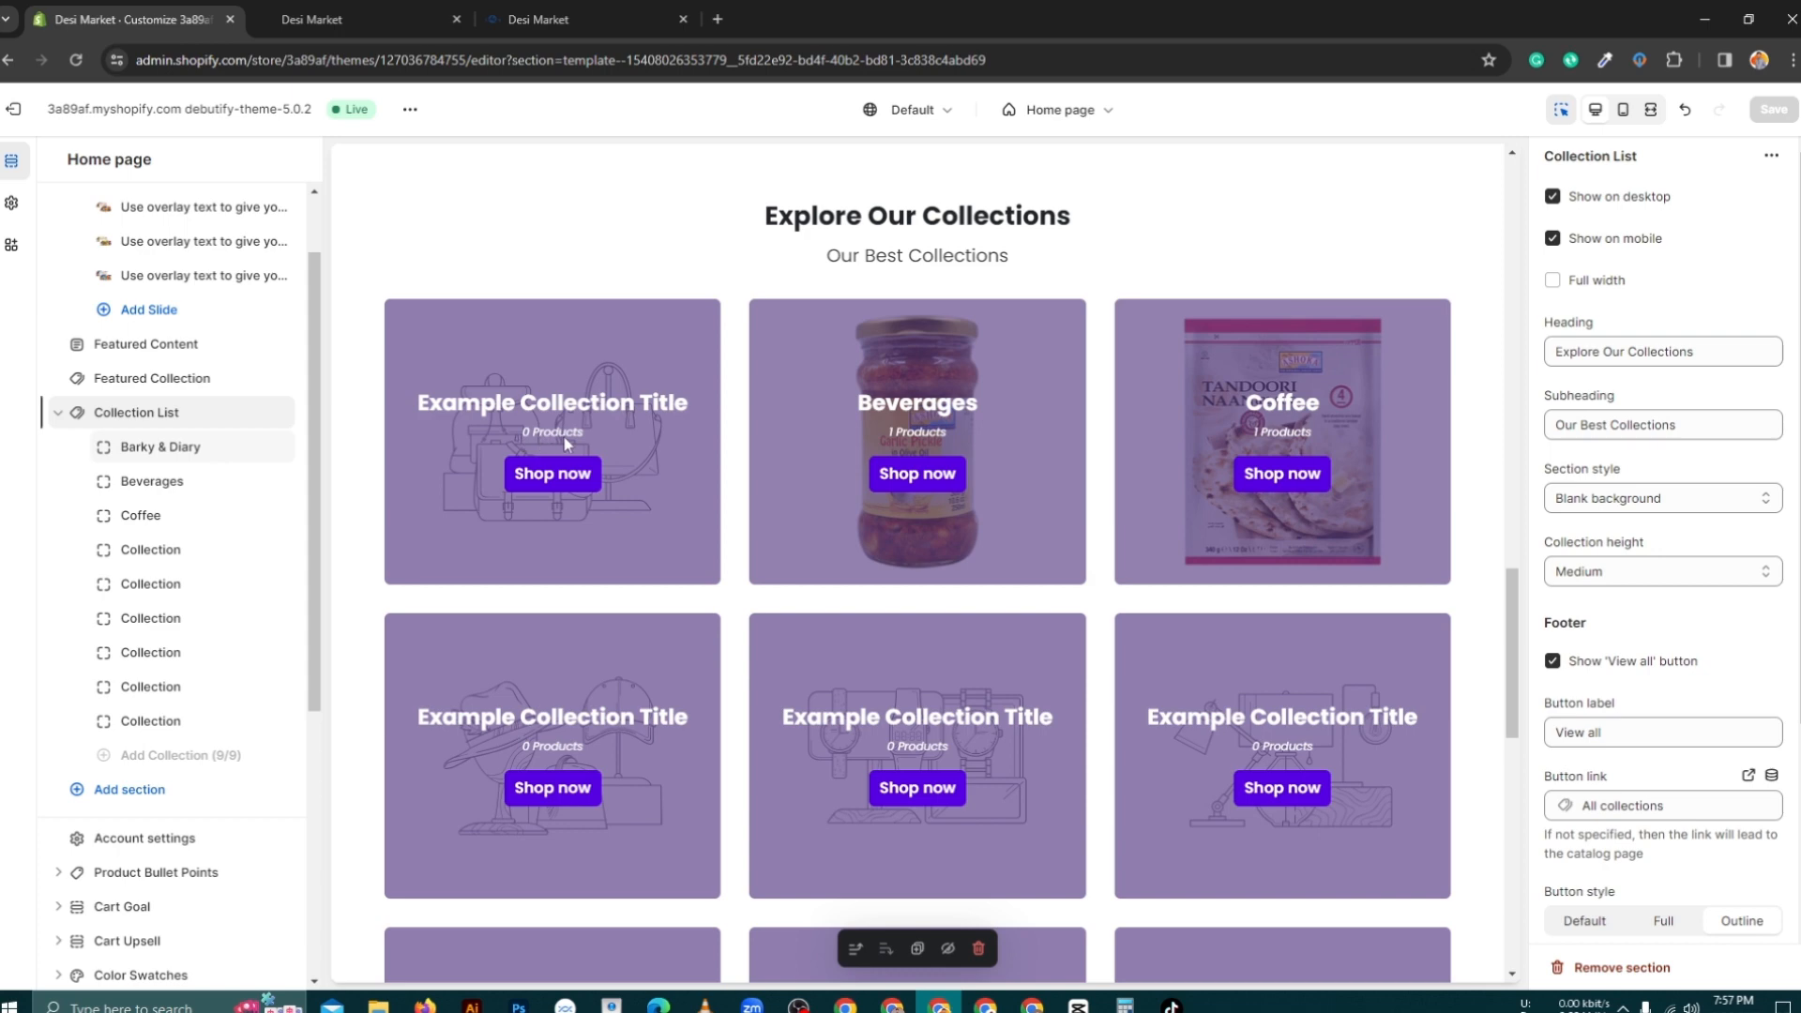
click(668, 10)
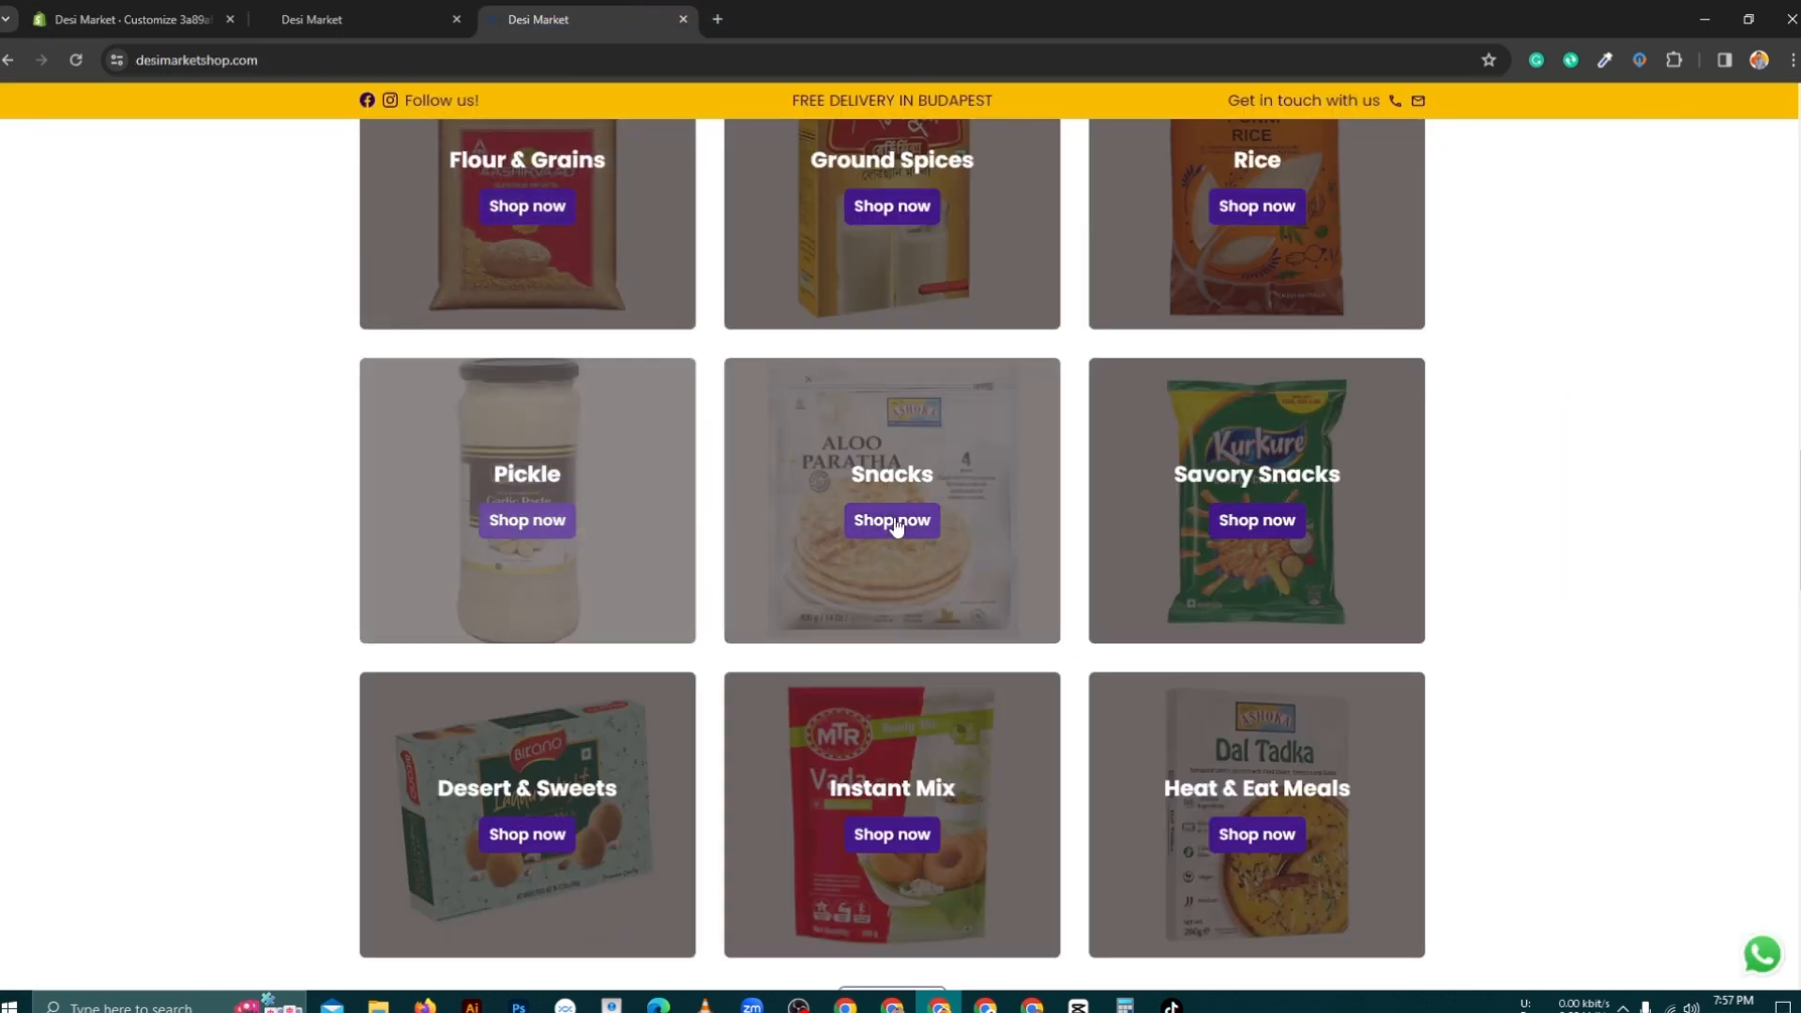
click(106, 12)
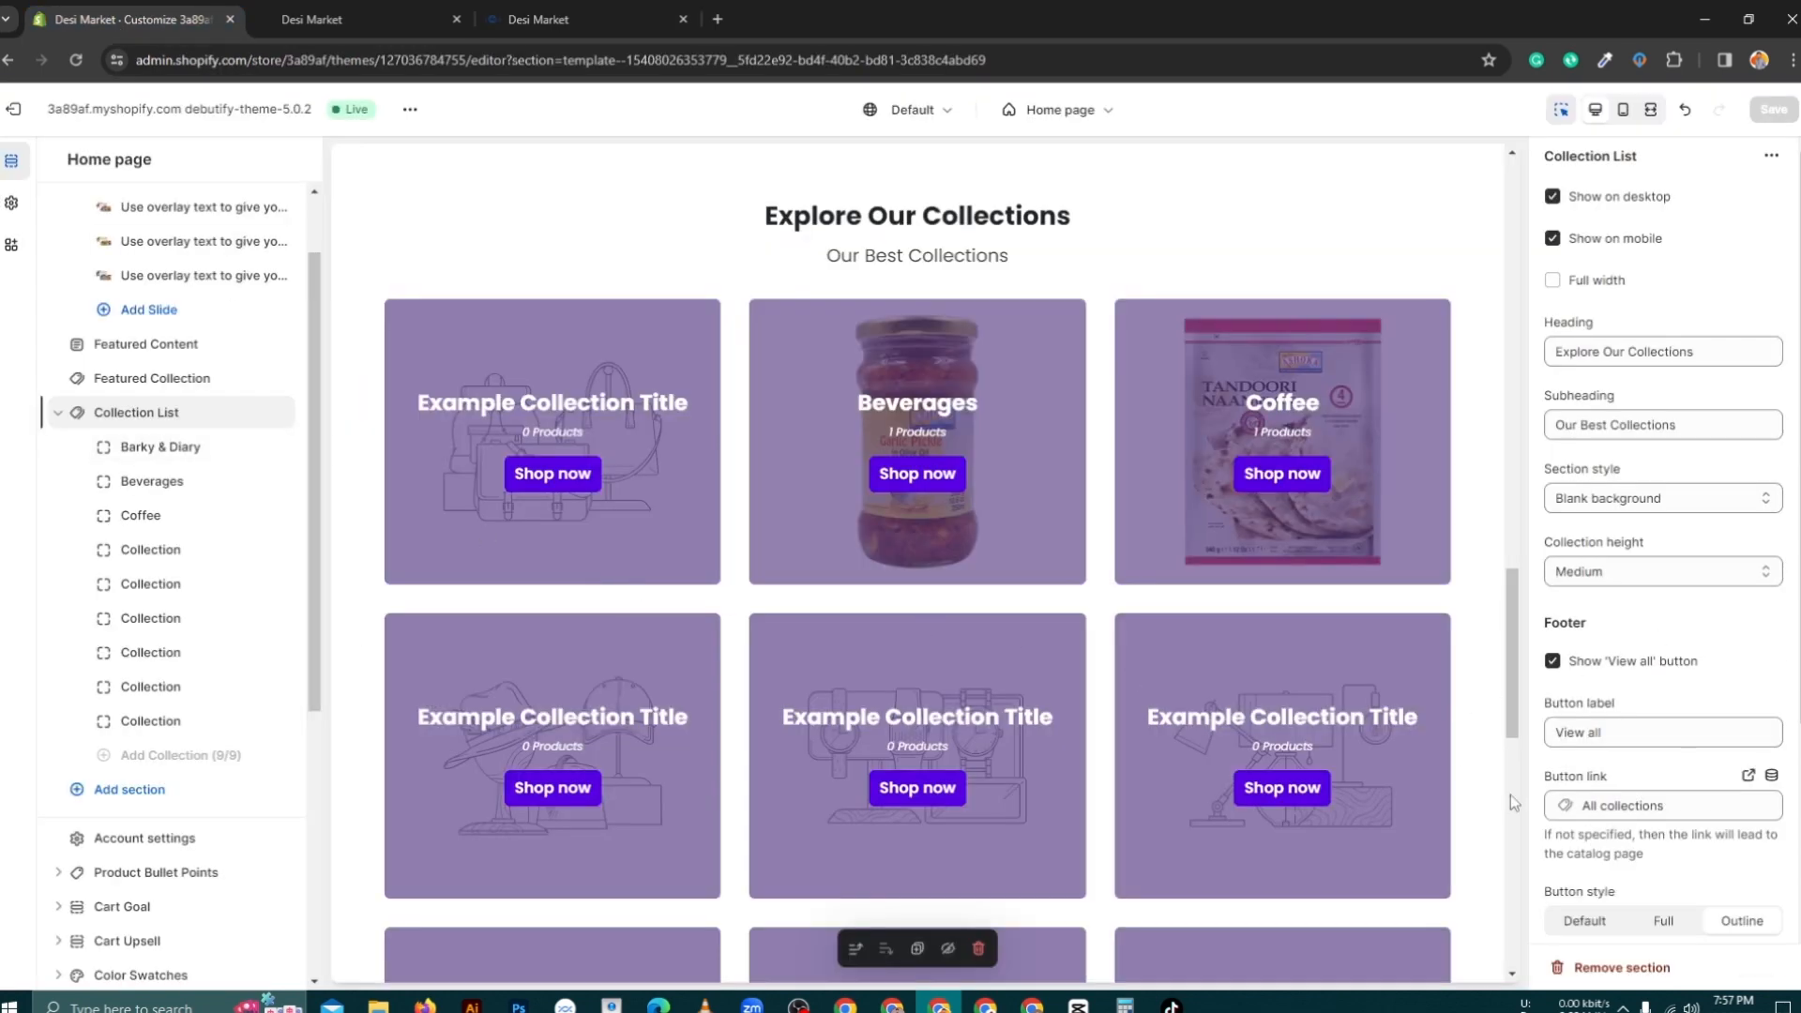
scroll(1691, 472, down, 3)
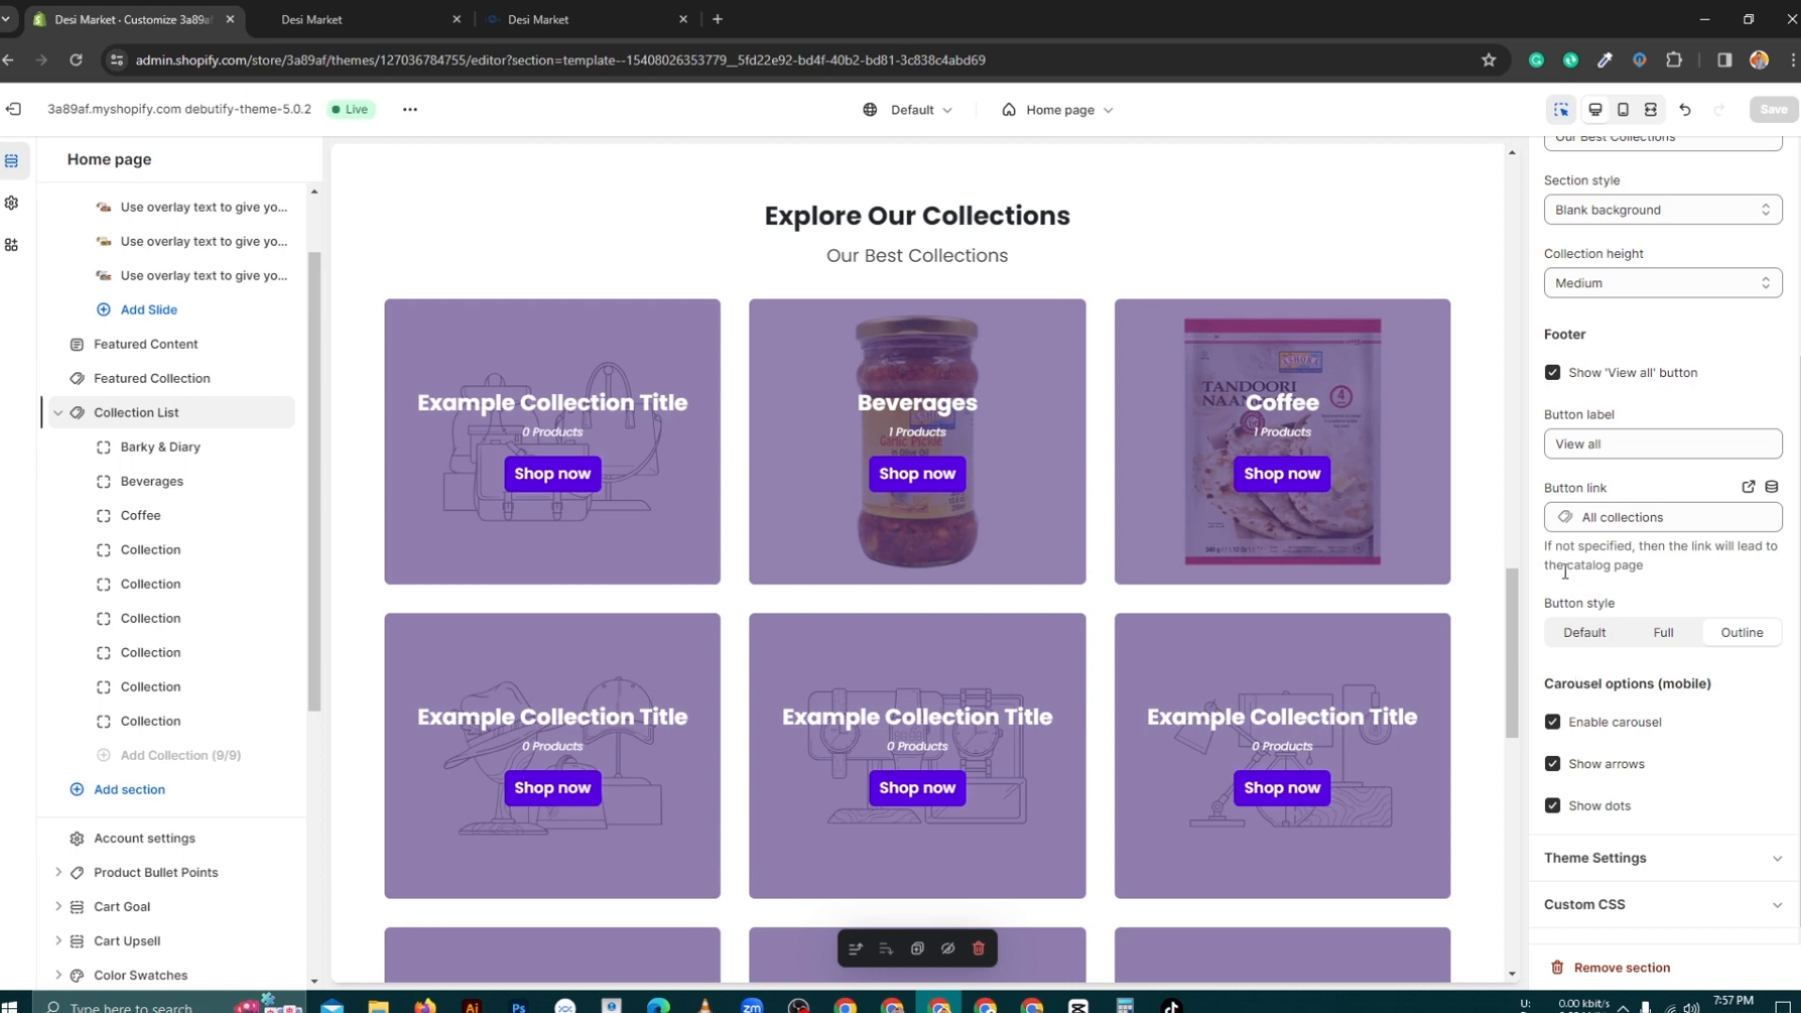
click(1720, 857)
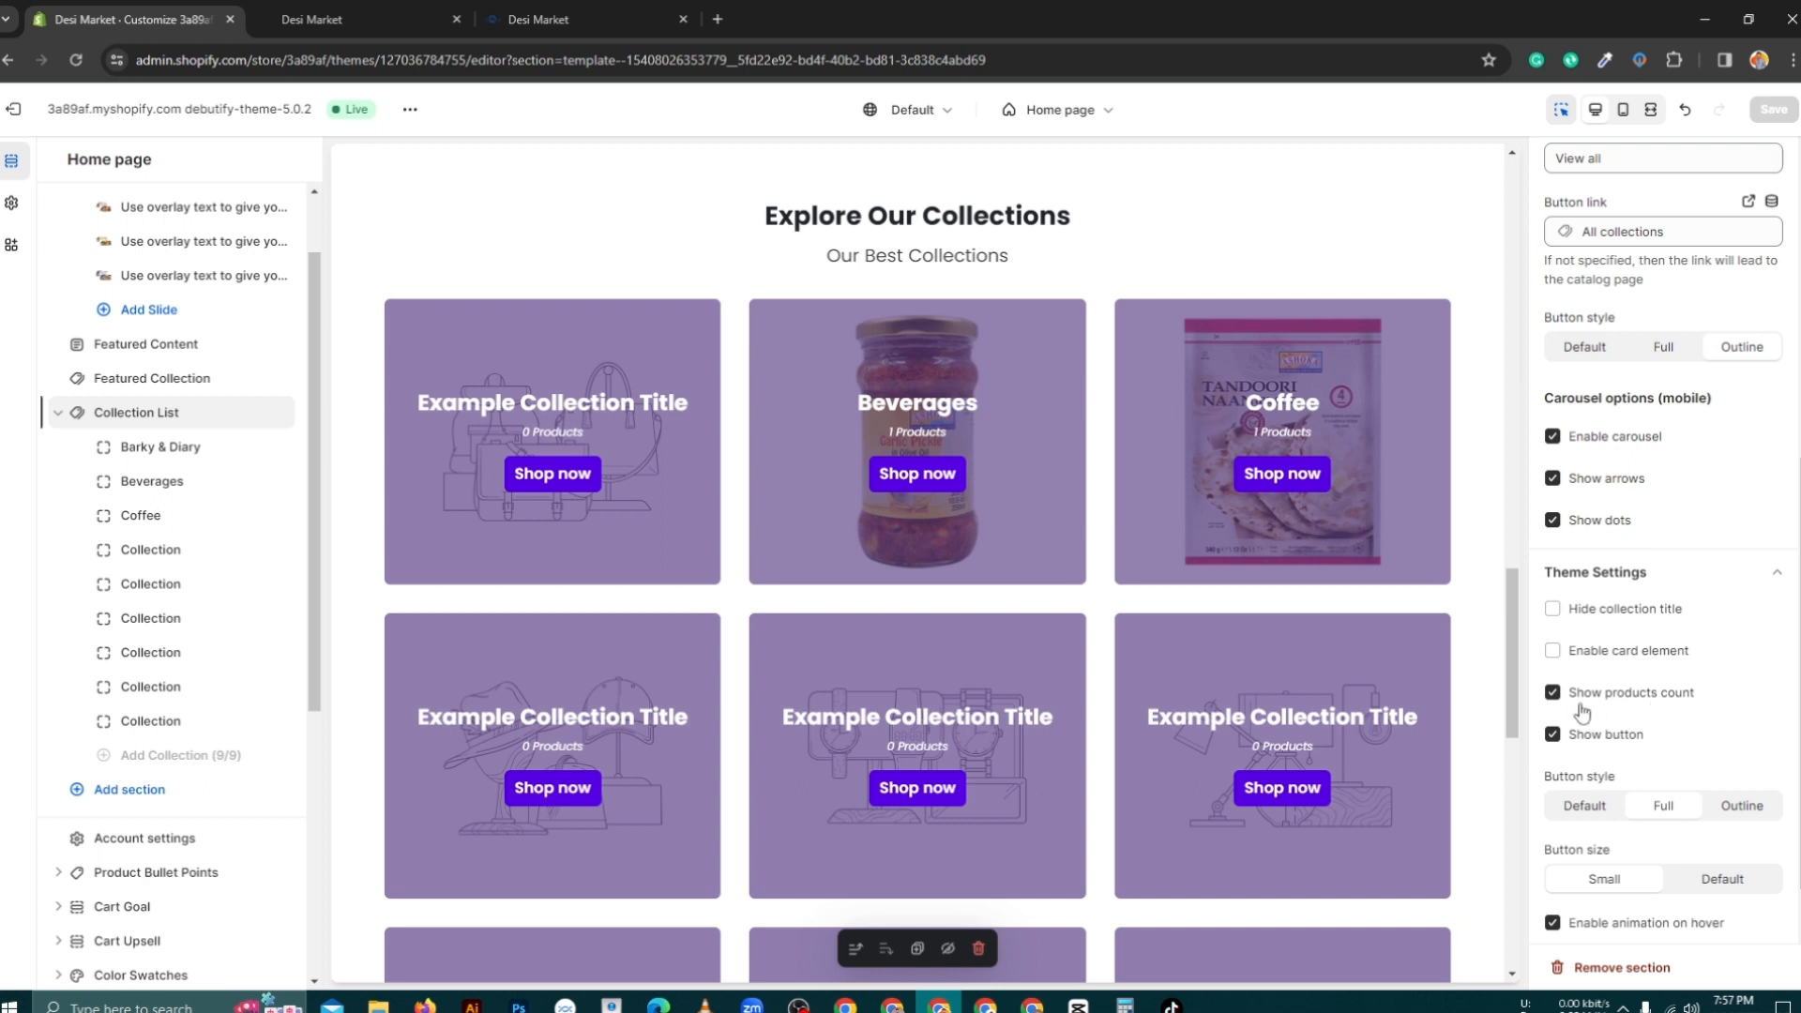
click(1553, 695)
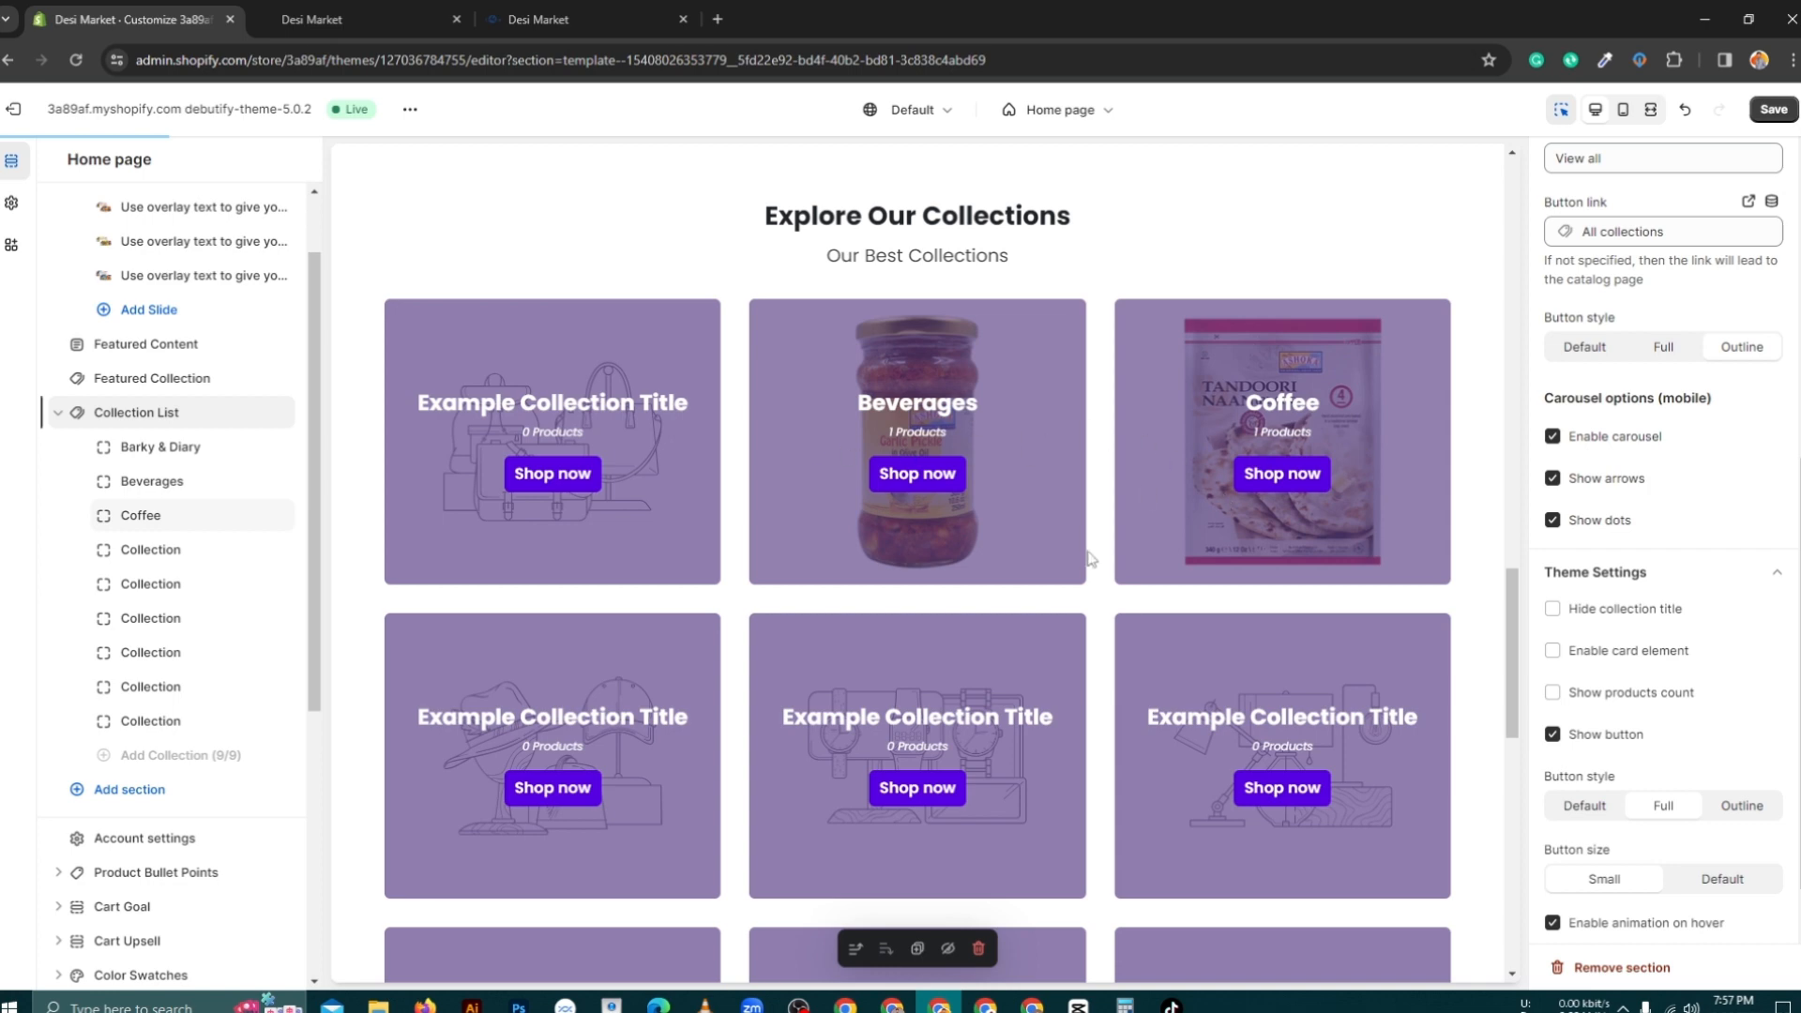
key(ctrl+s)
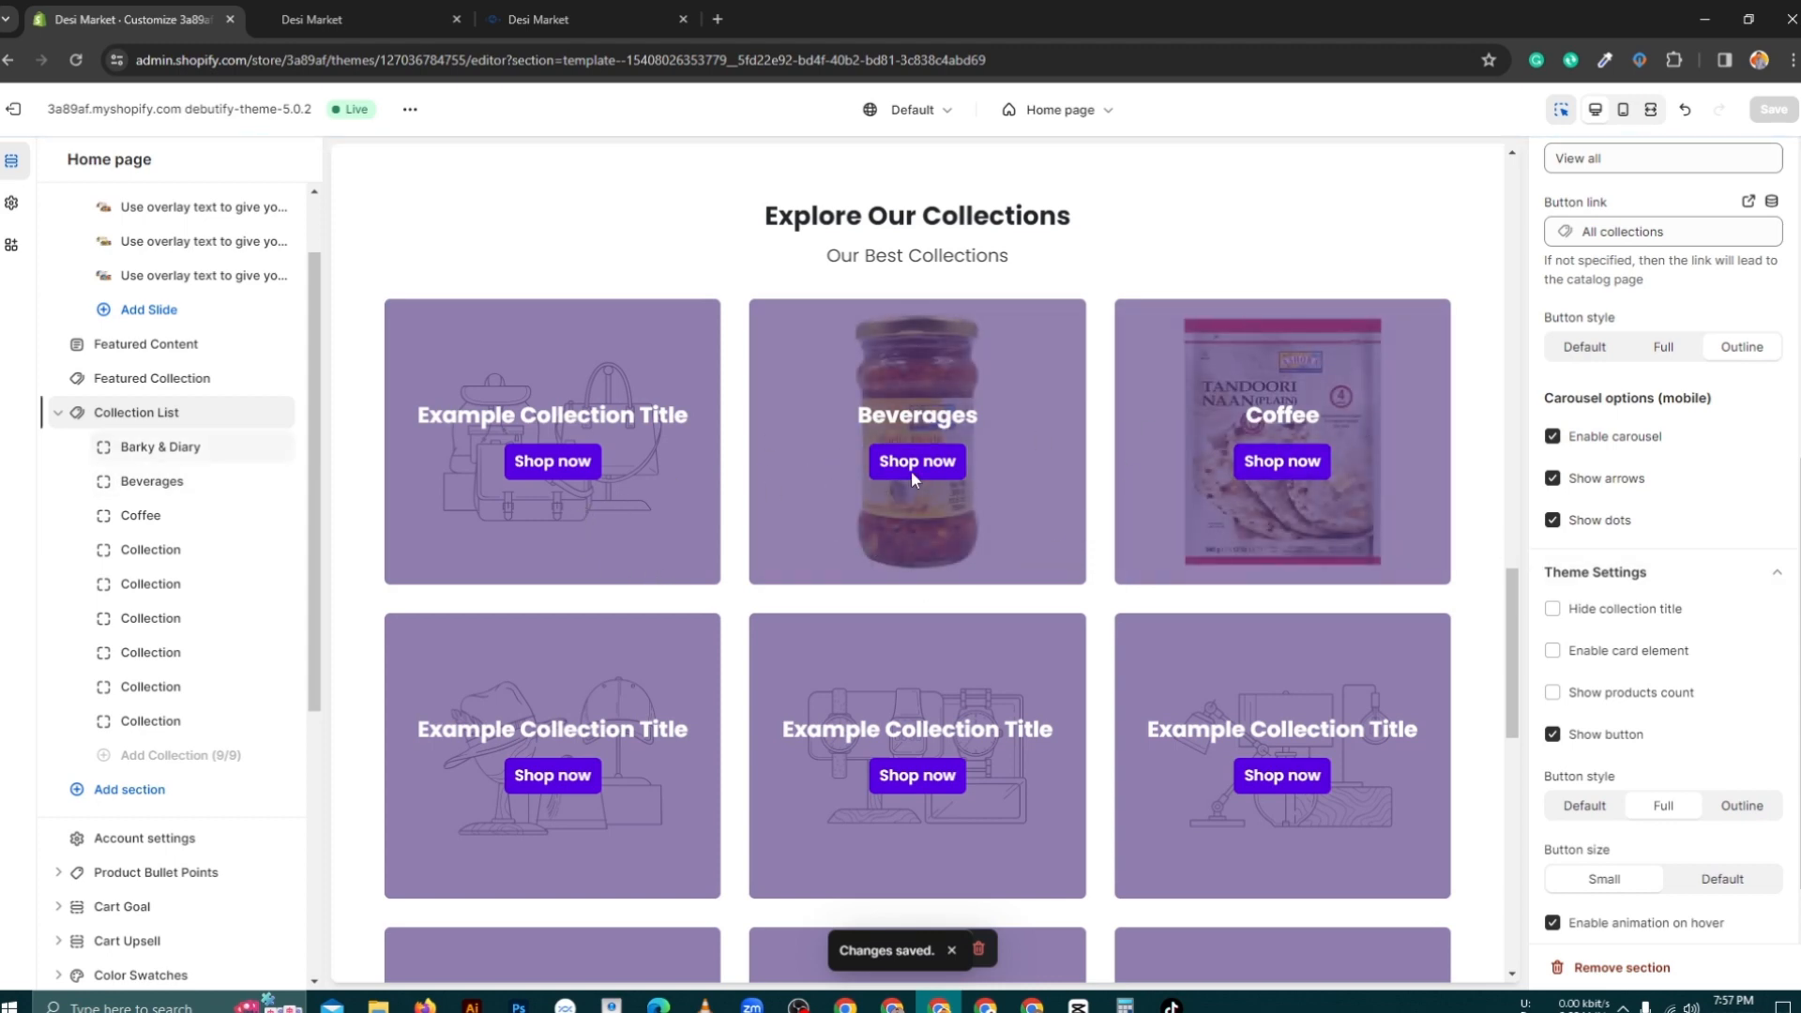
Step: Reload the storefront home page and compare its Explore Our Collections cards with those on desimarketshop.com
click(387, 15)
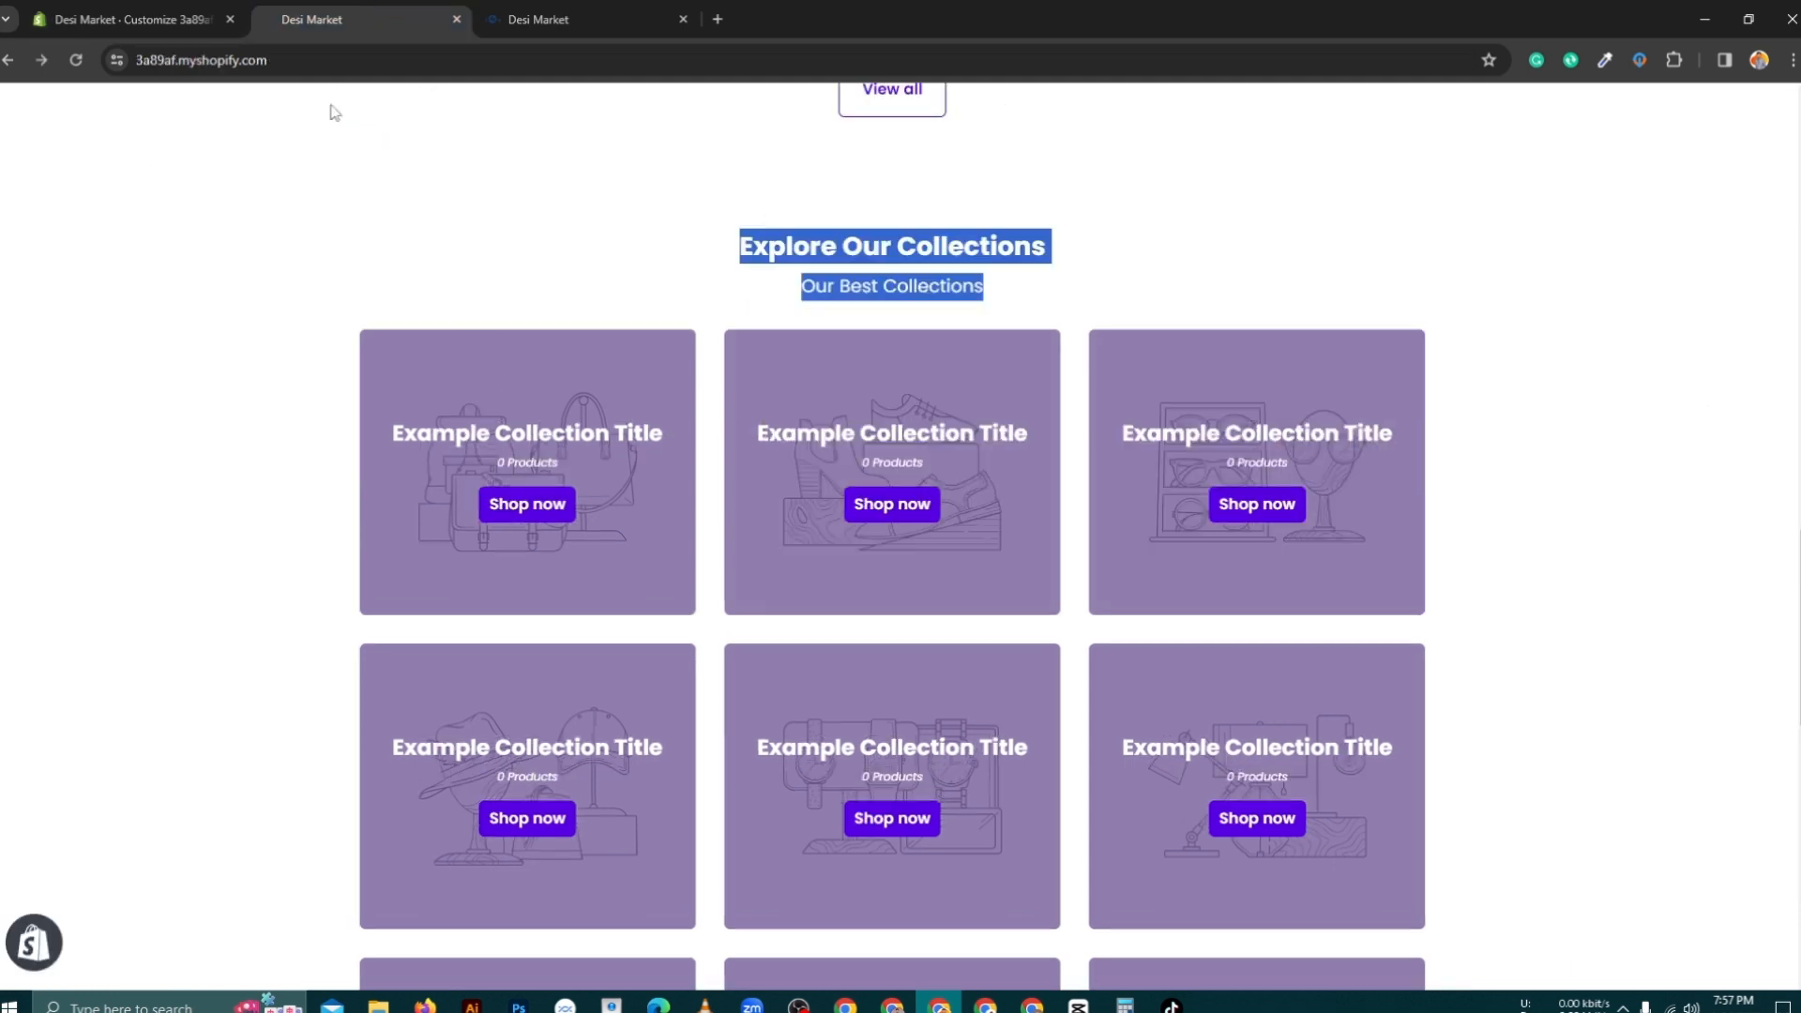
click(1370, 205)
scroll(390, 326, up, 1)
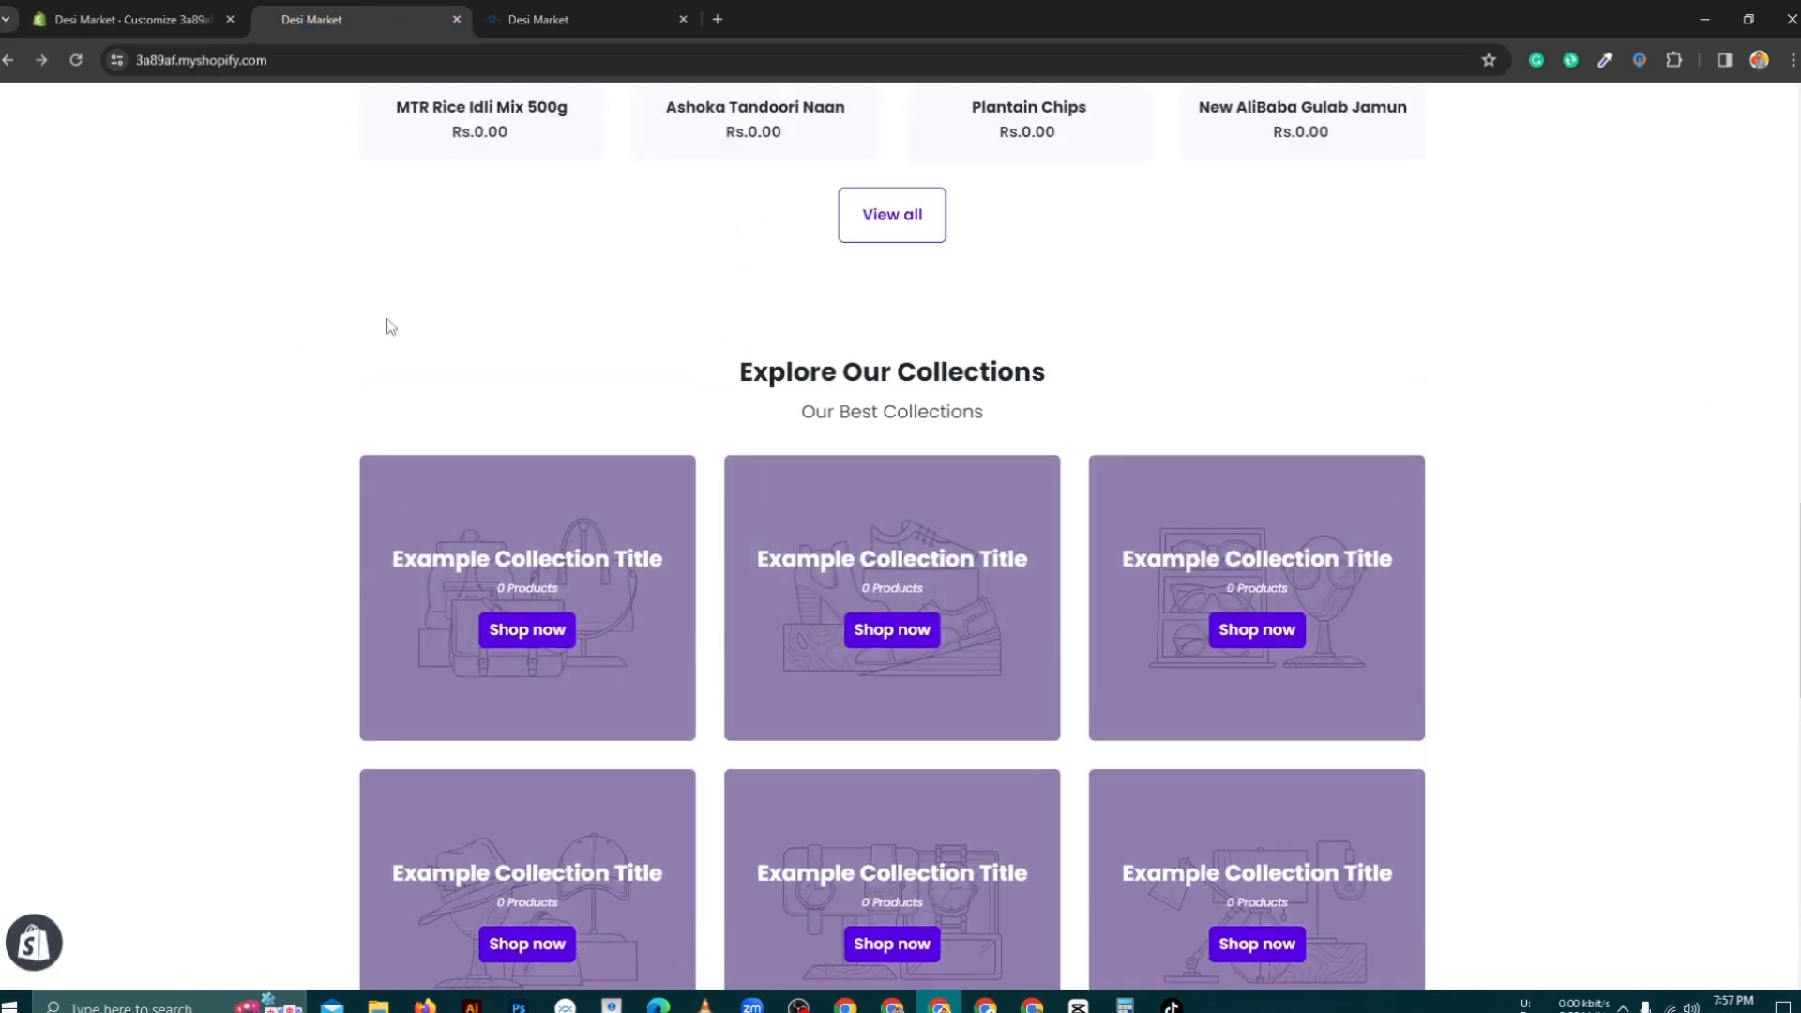
scroll(956, 430, down, 3)
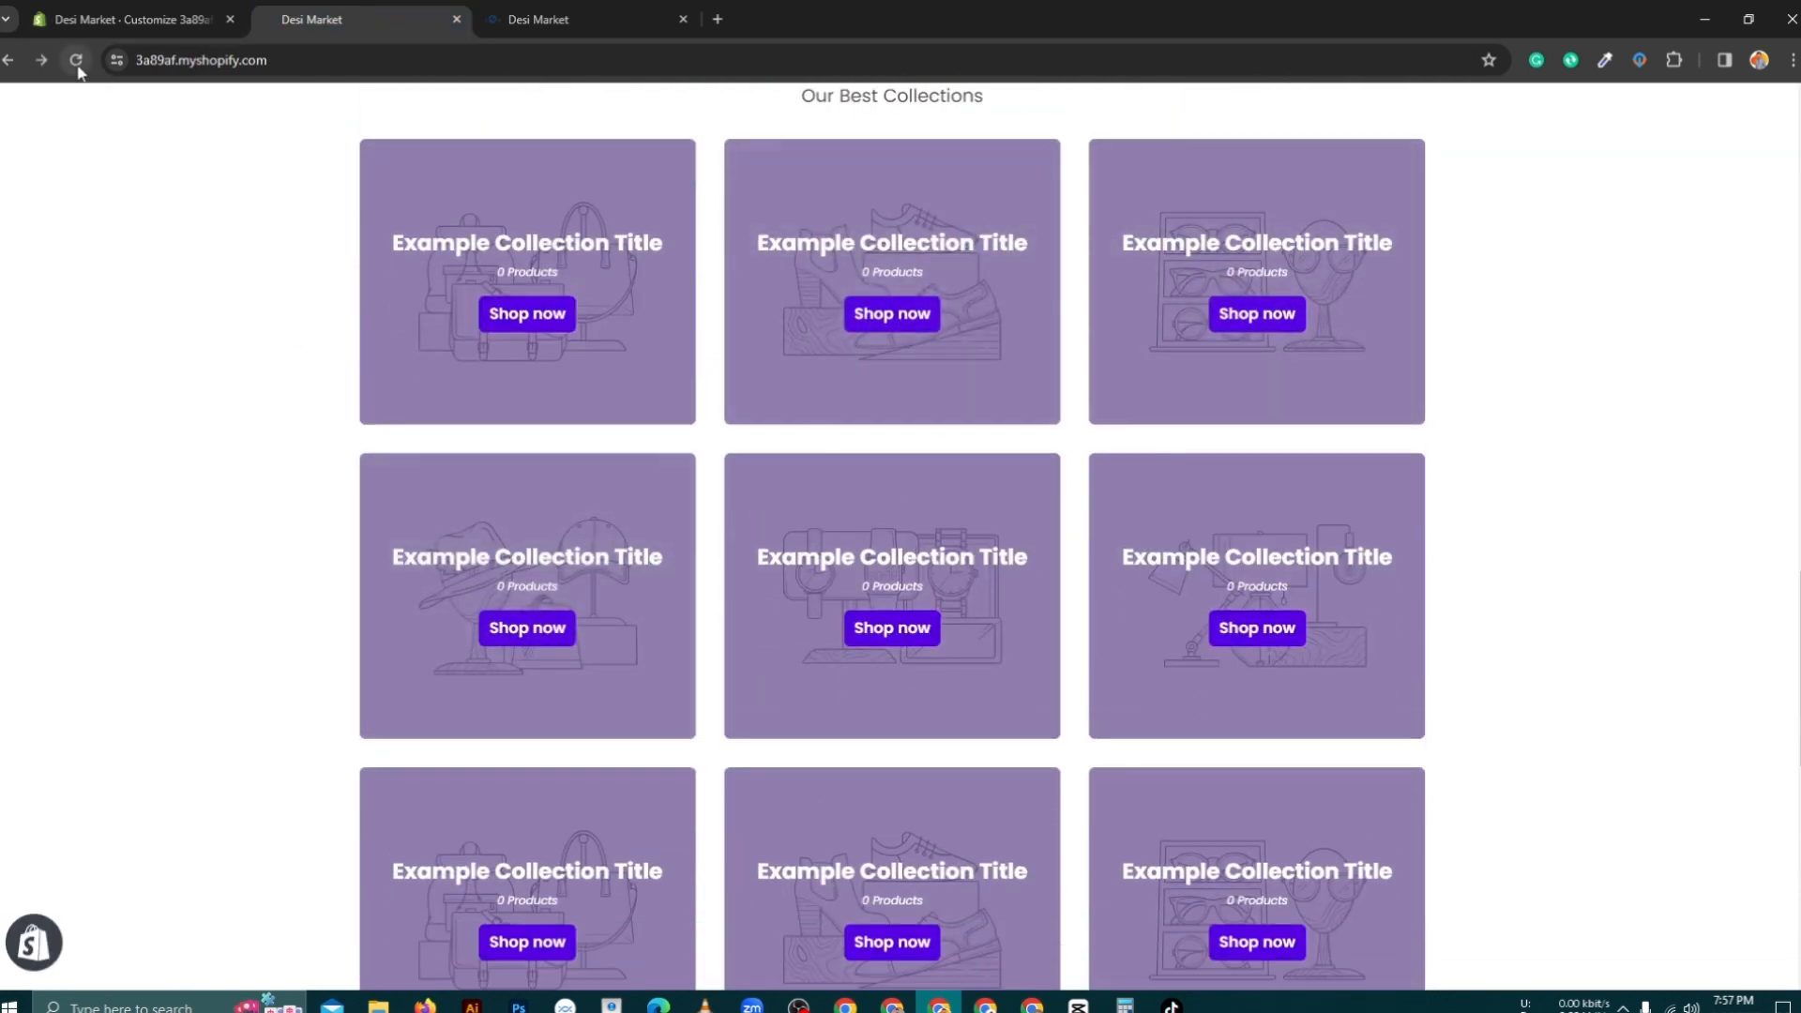
click(76, 60)
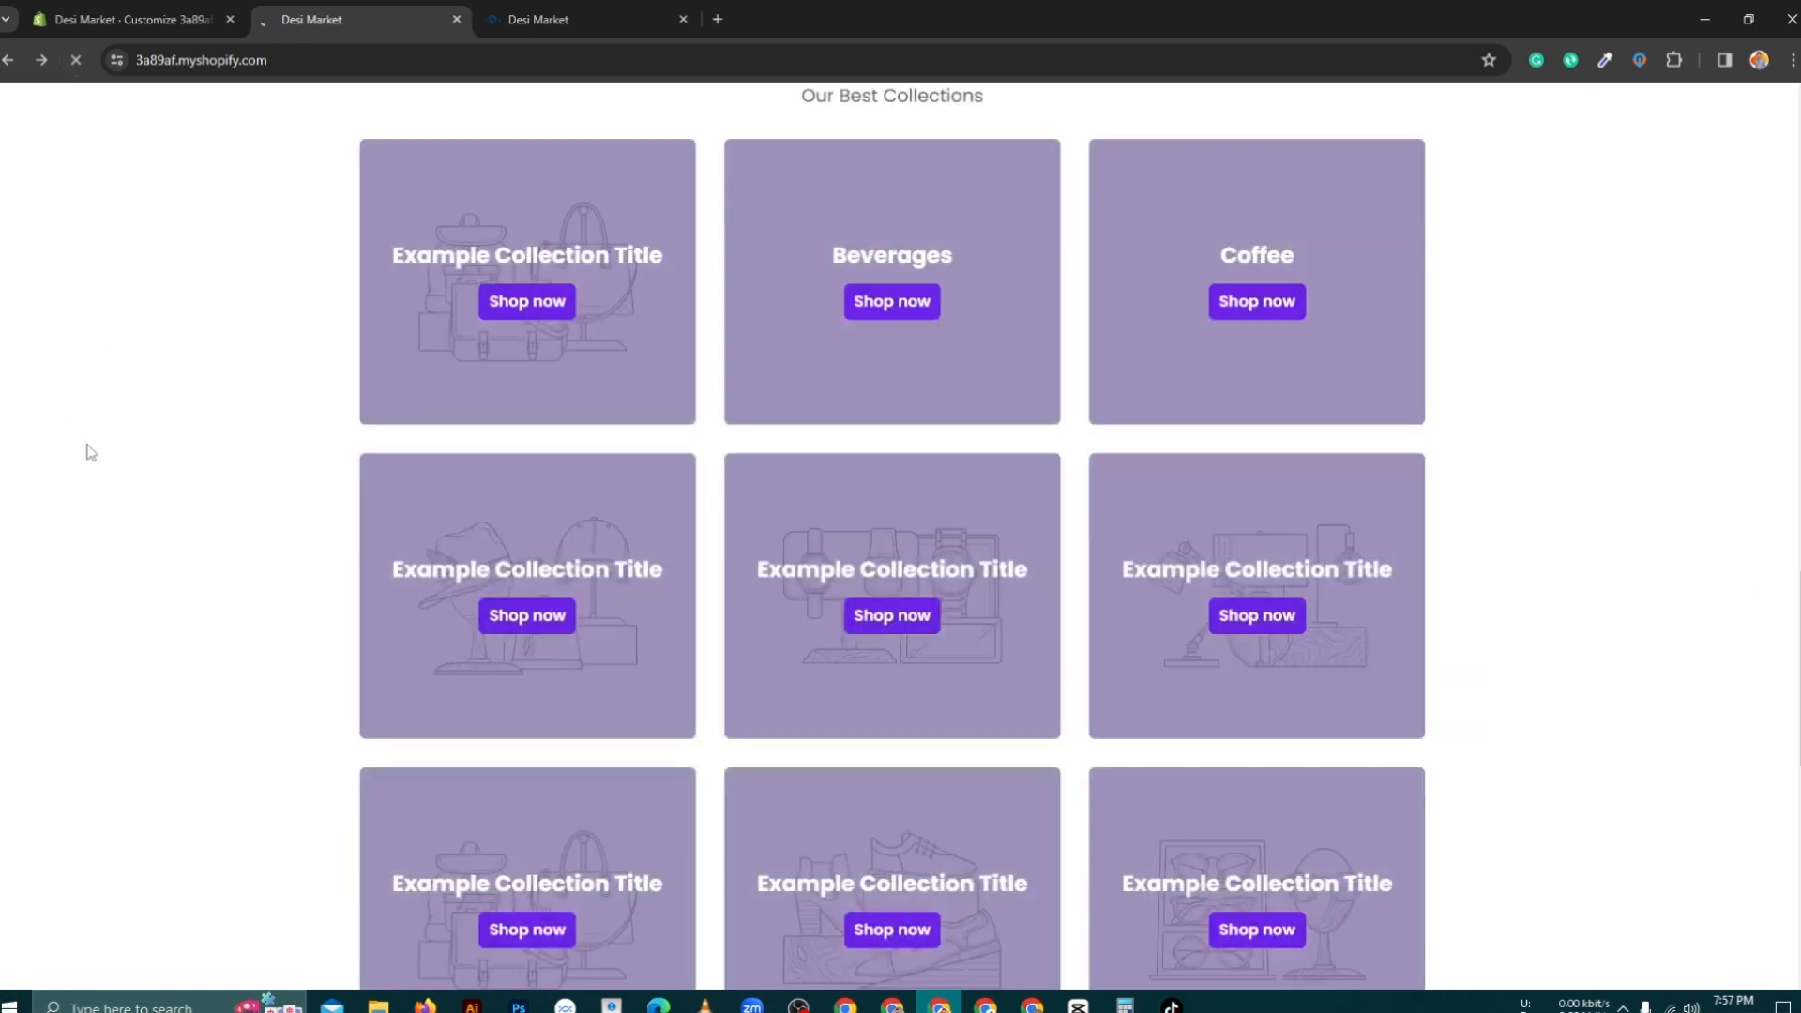
scroll(1643, 371, up, 1)
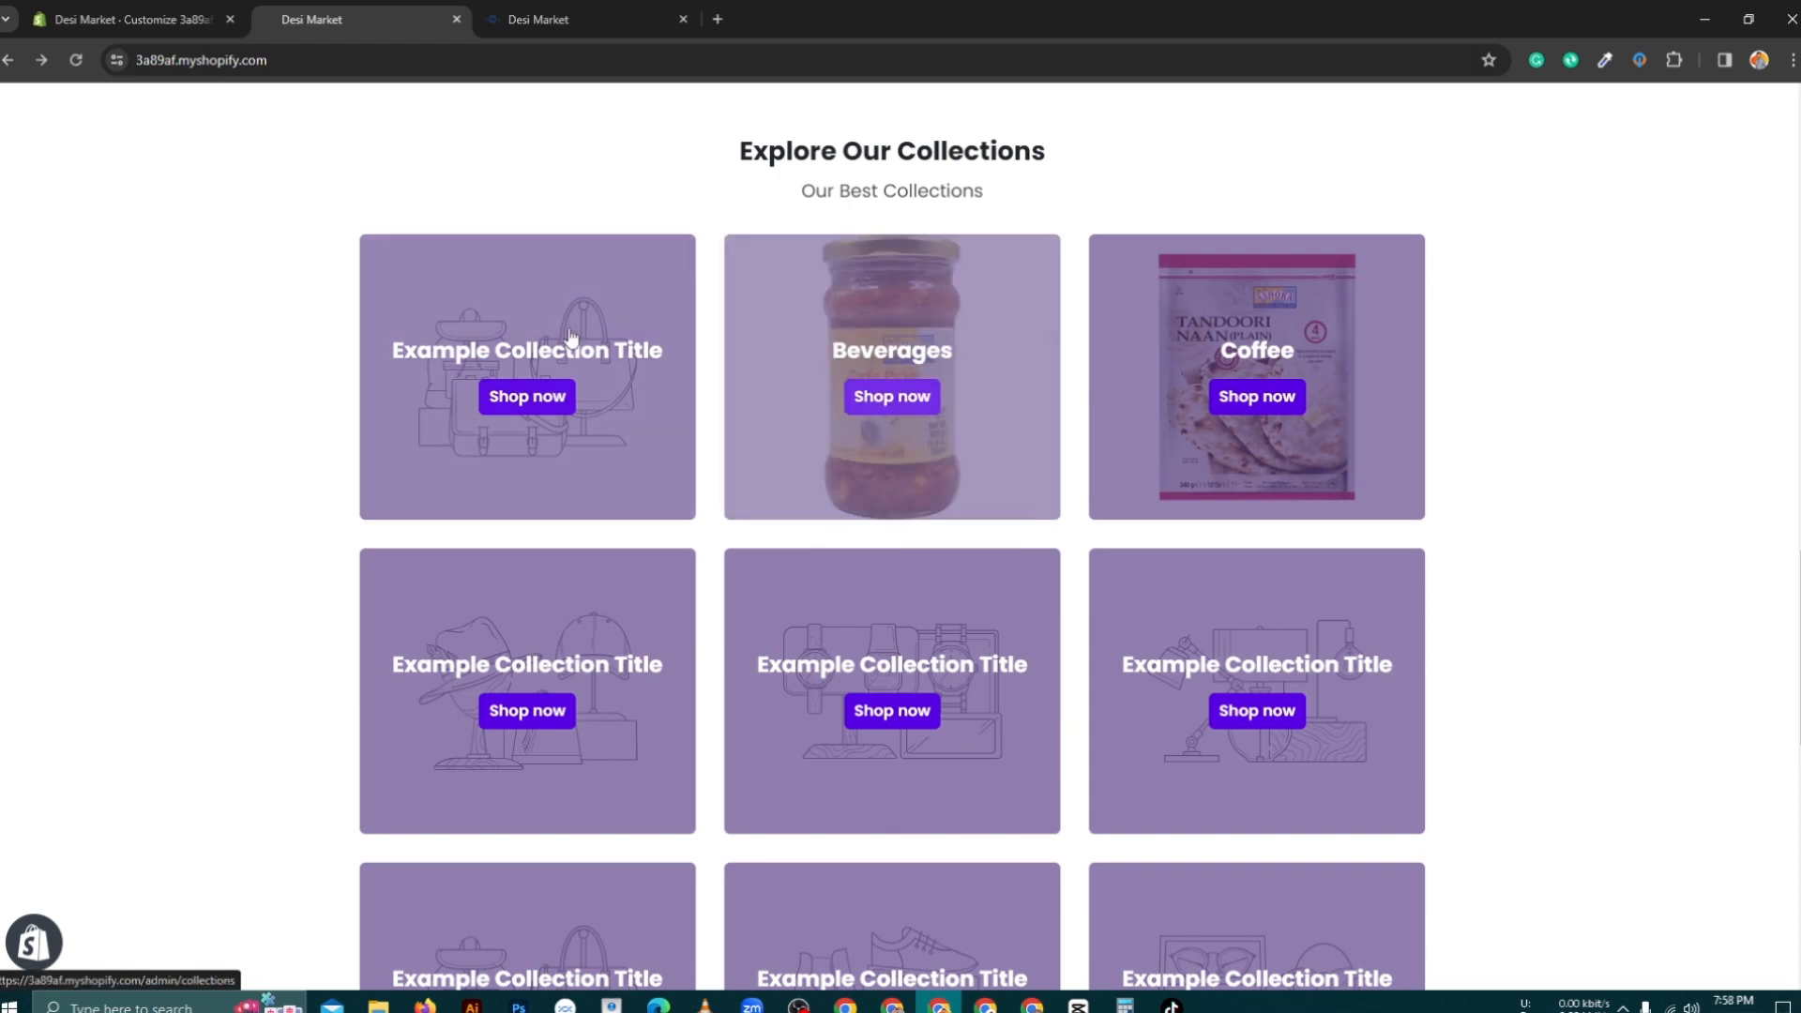
click(562, 19)
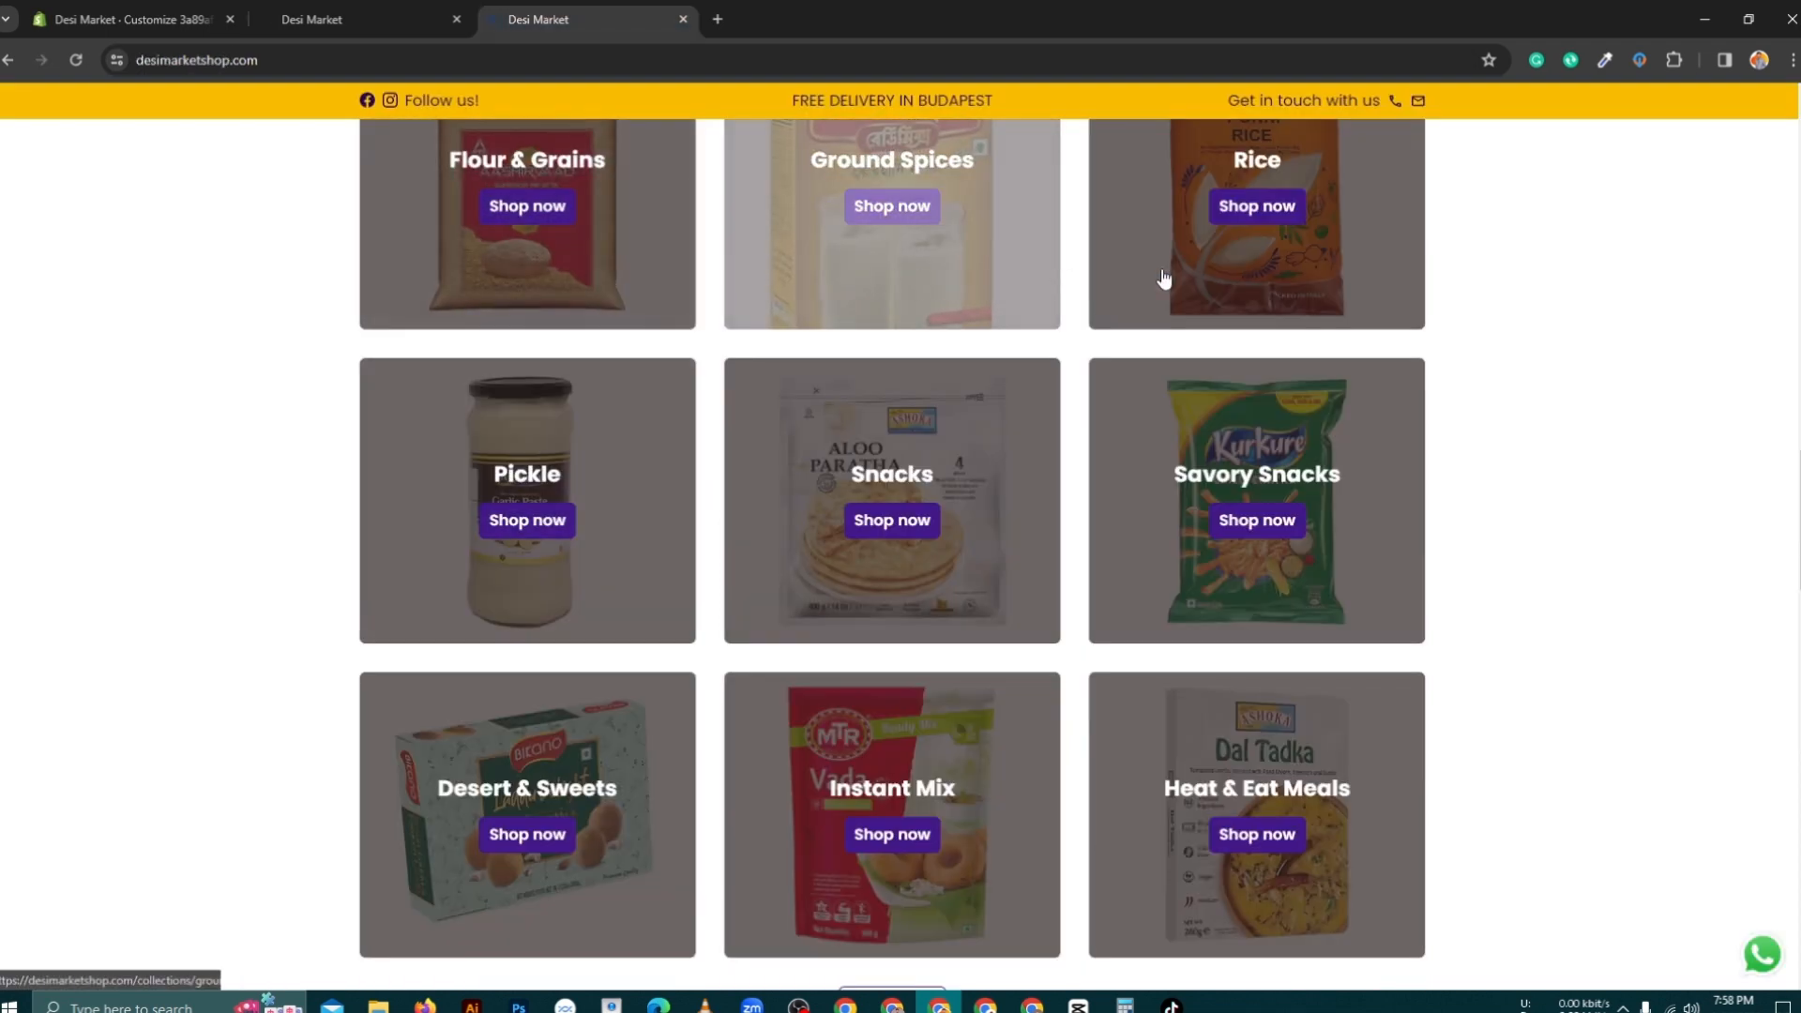
click(319, 18)
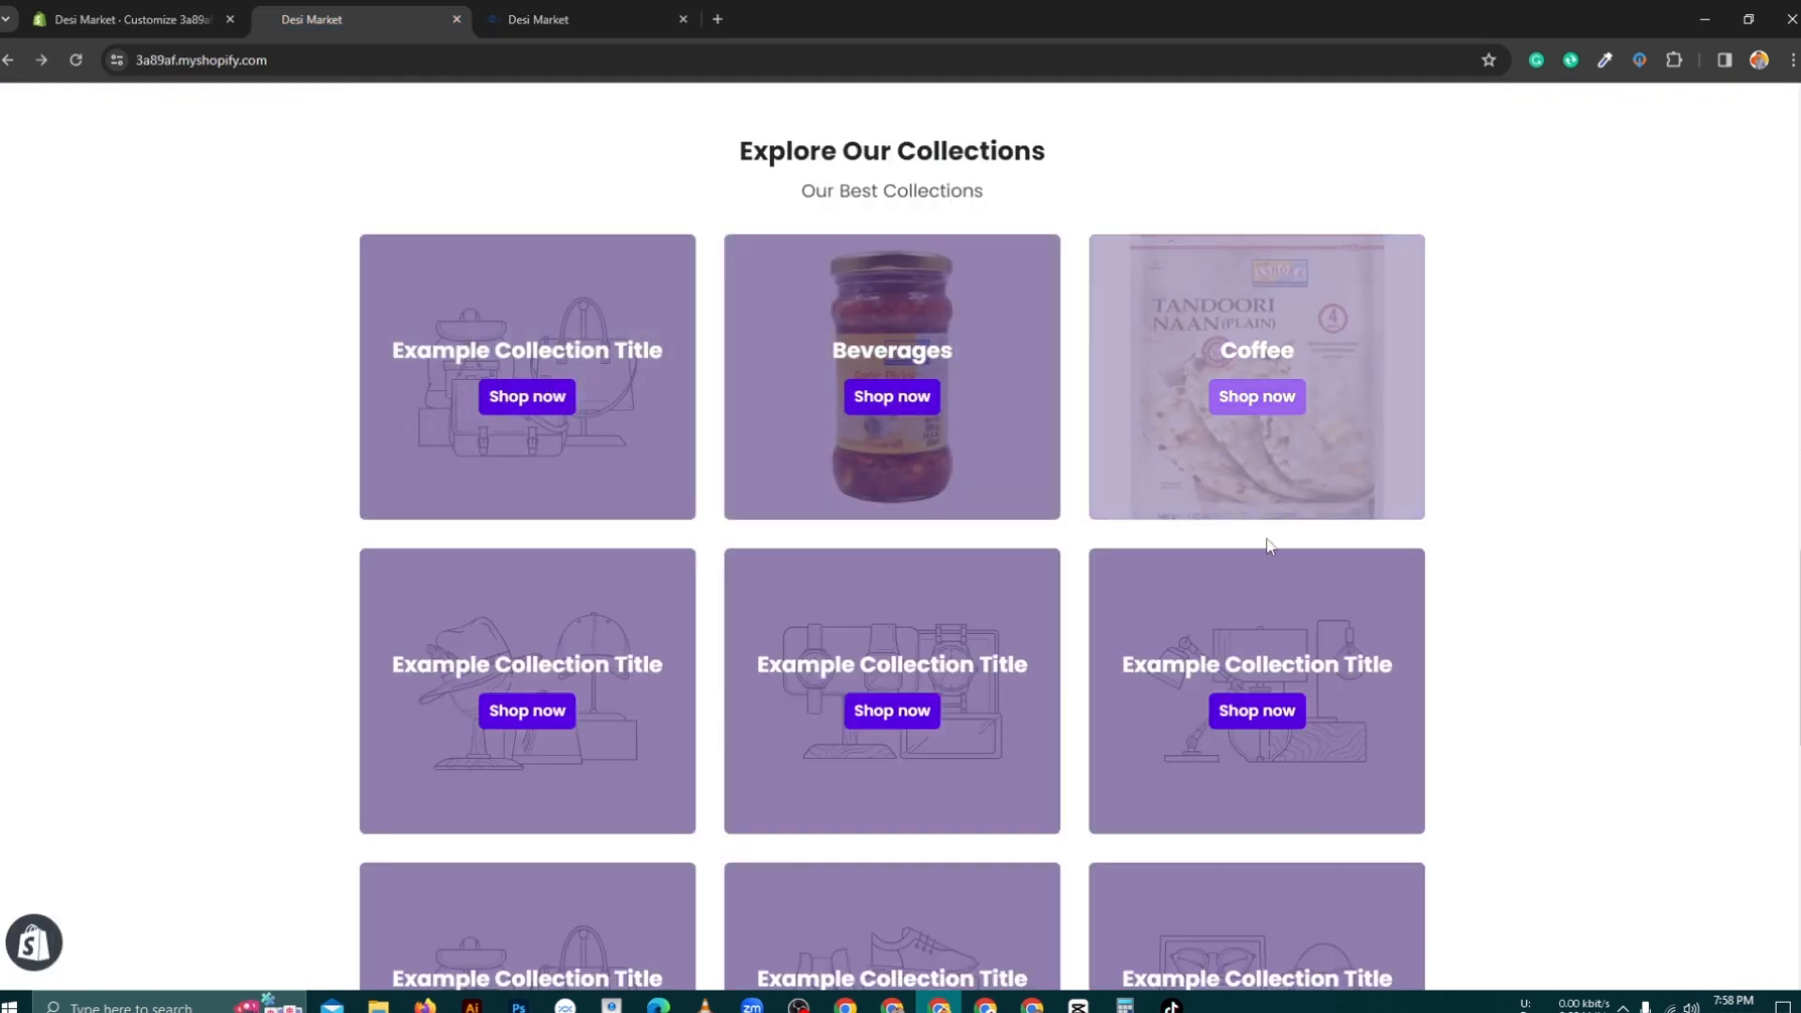
scroll(722, 576, down, 2)
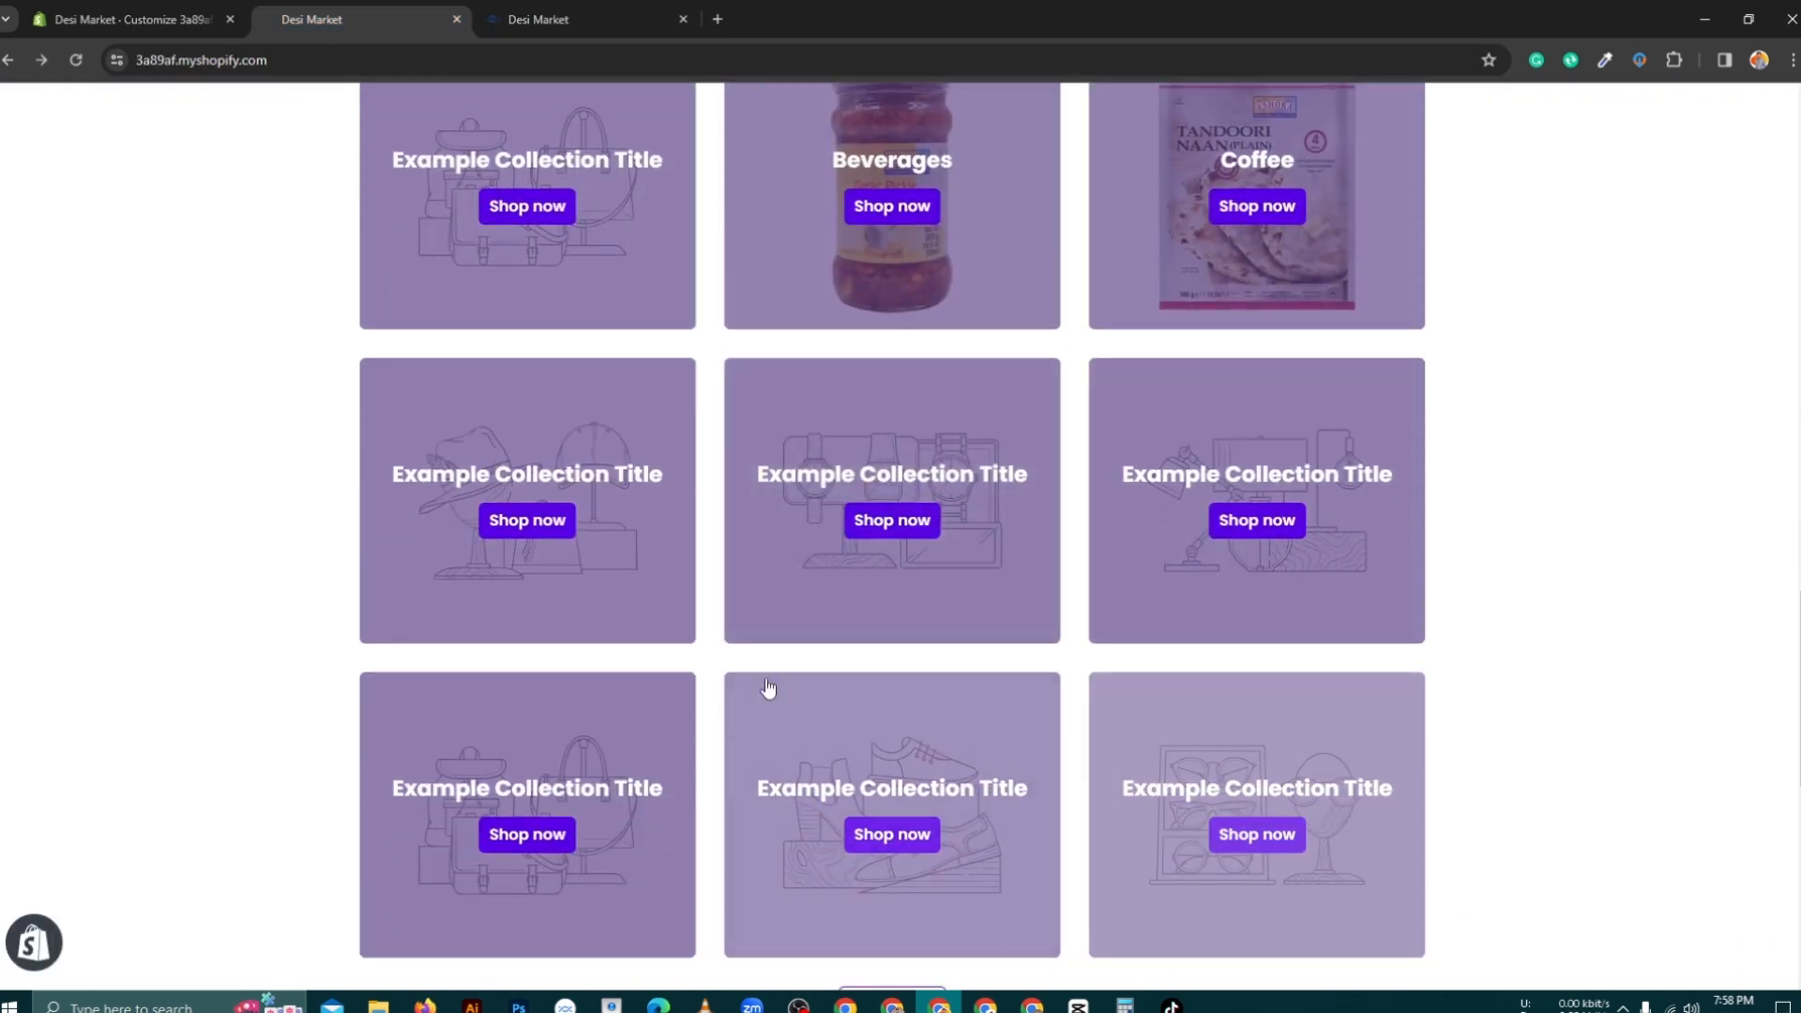
Step: In the theme editor, assign the Cuisines collection to the fourth block of the Collection List section
click(131, 19)
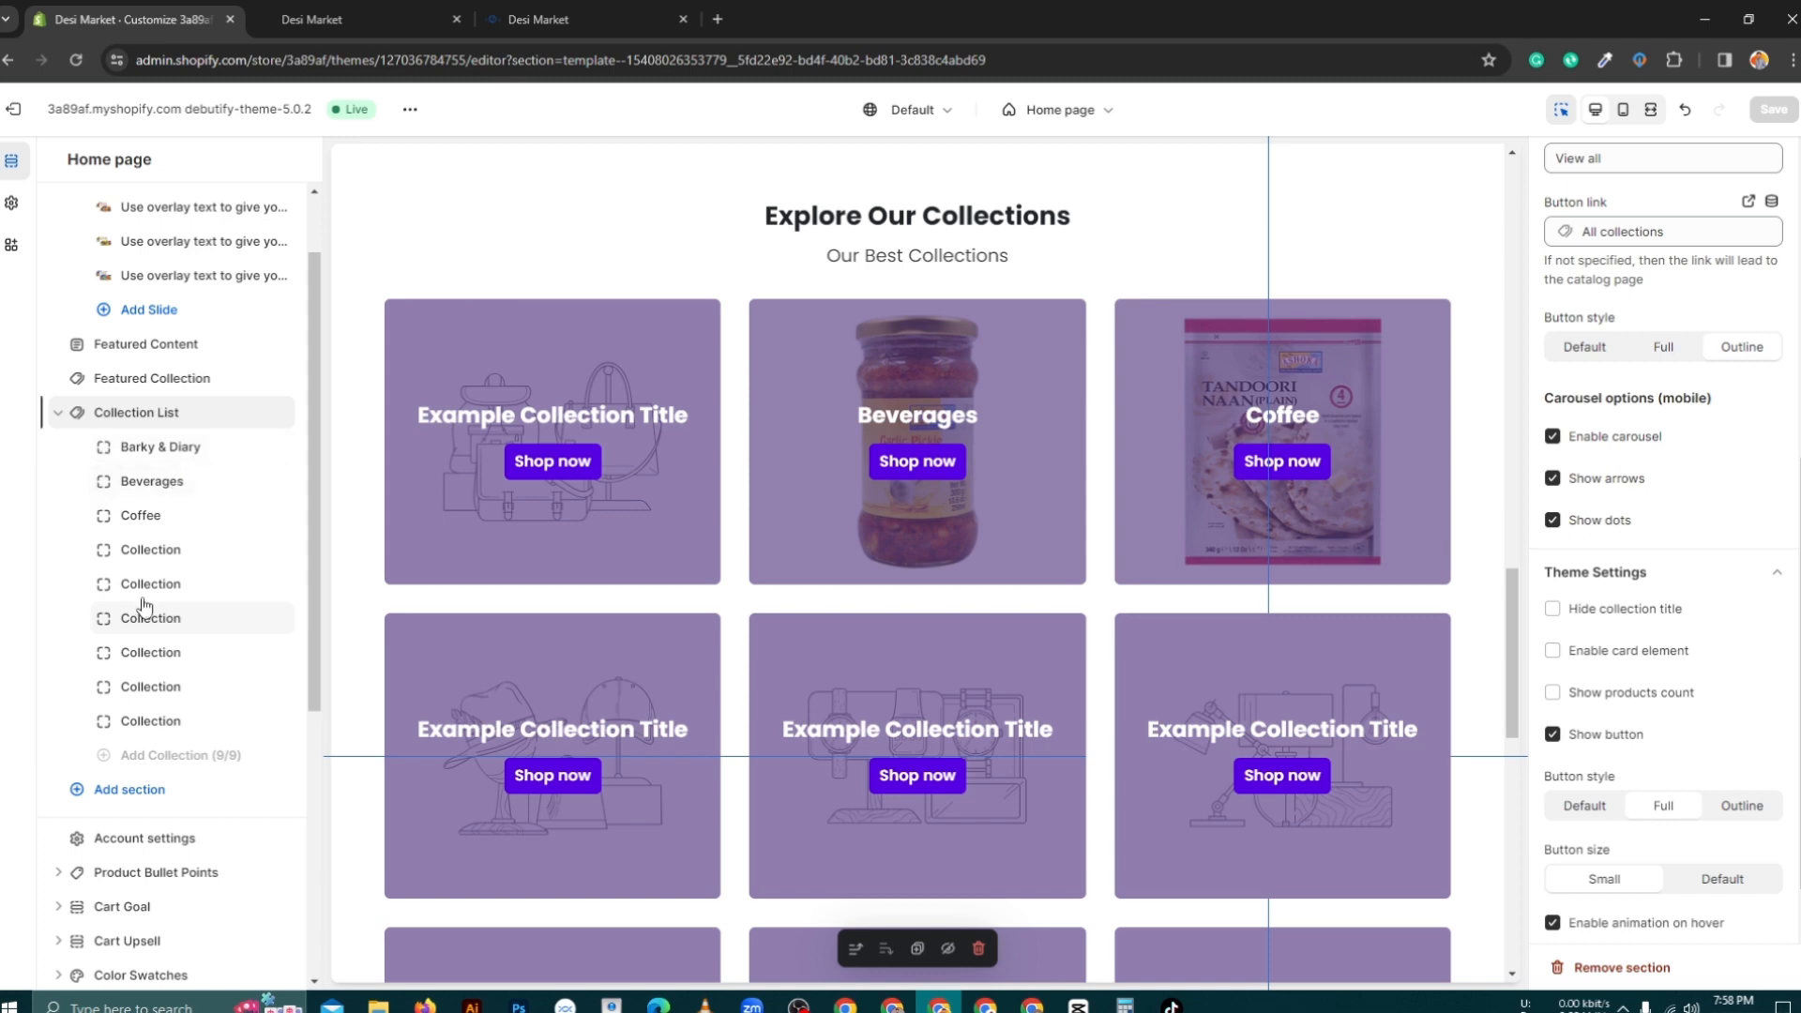
click(158, 554)
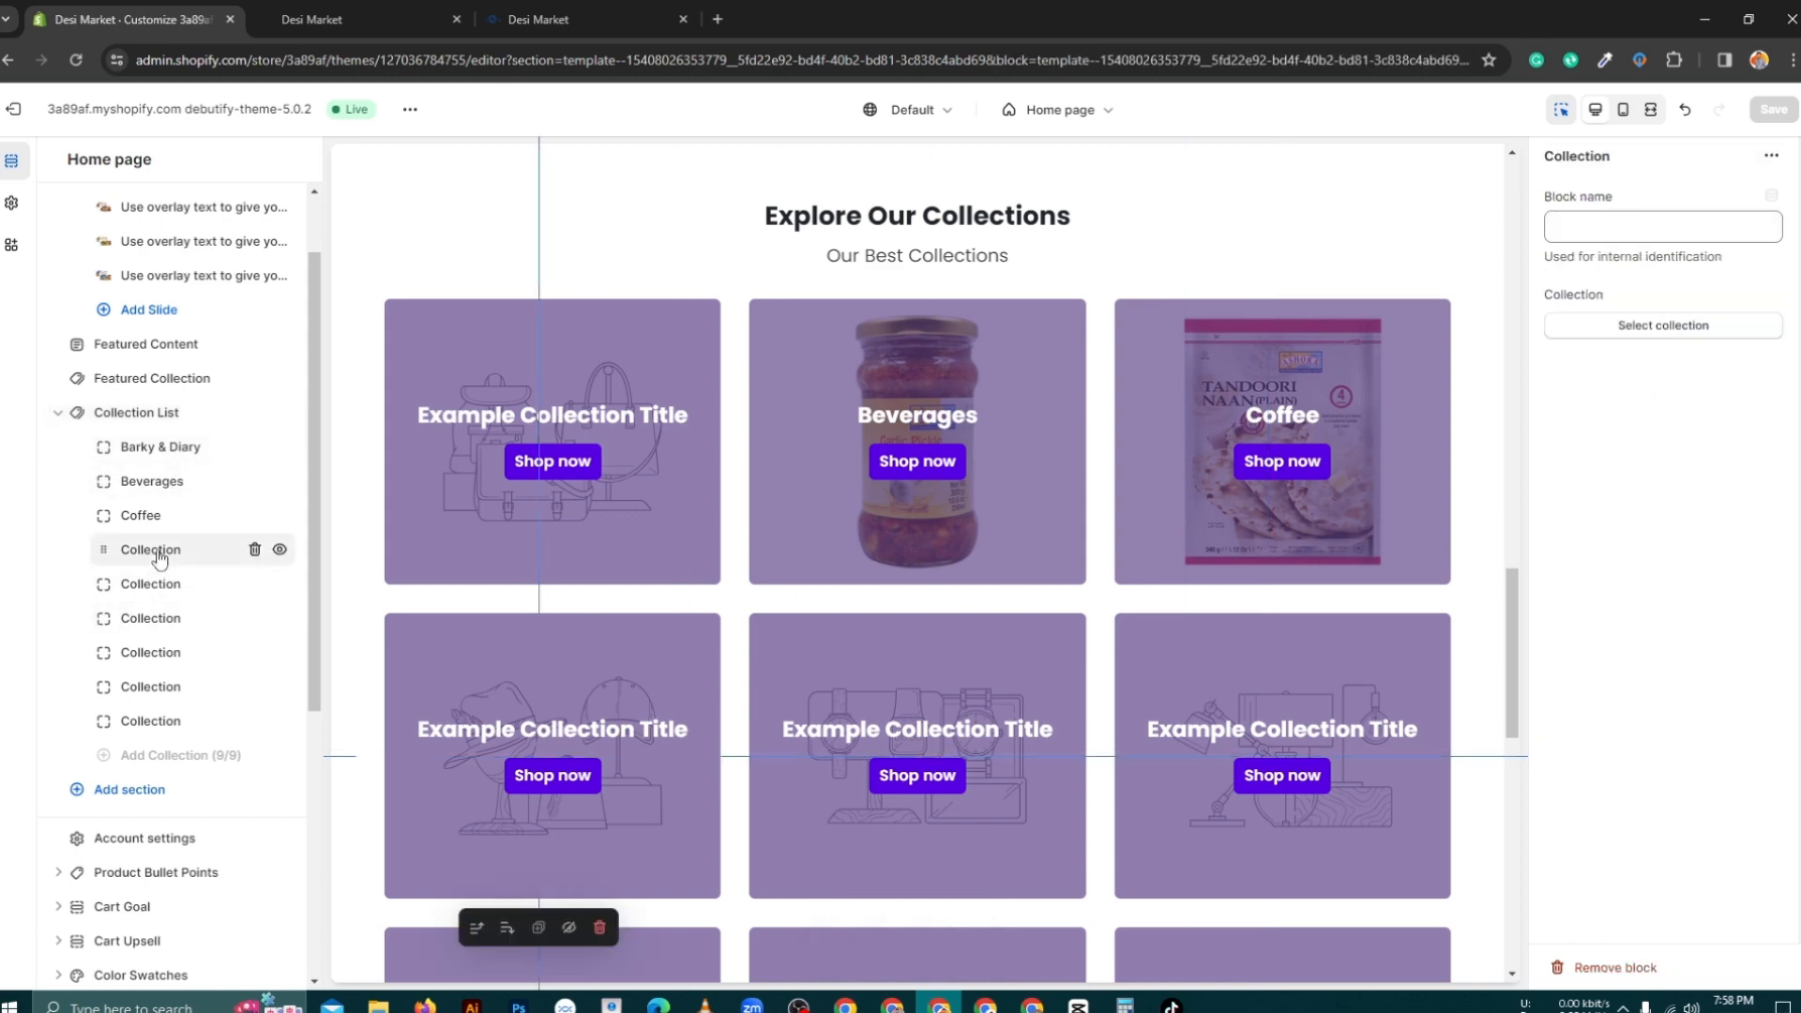
click(1662, 223)
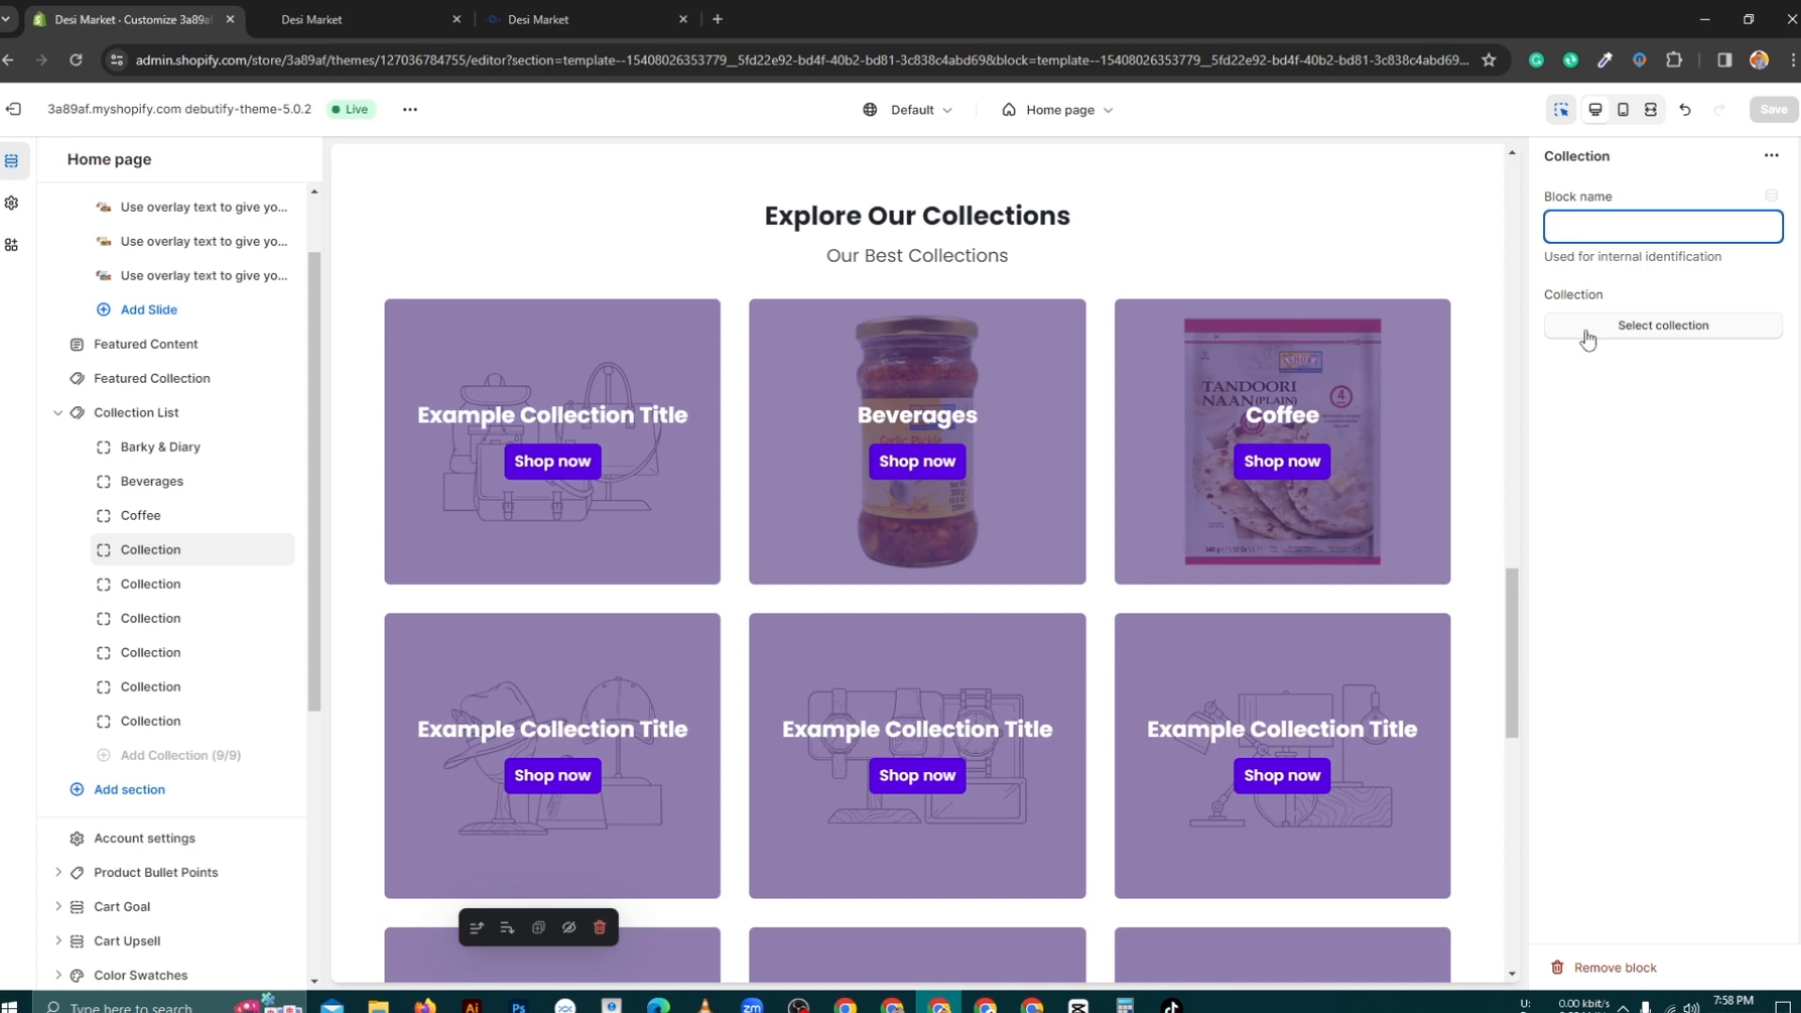
click(1648, 334)
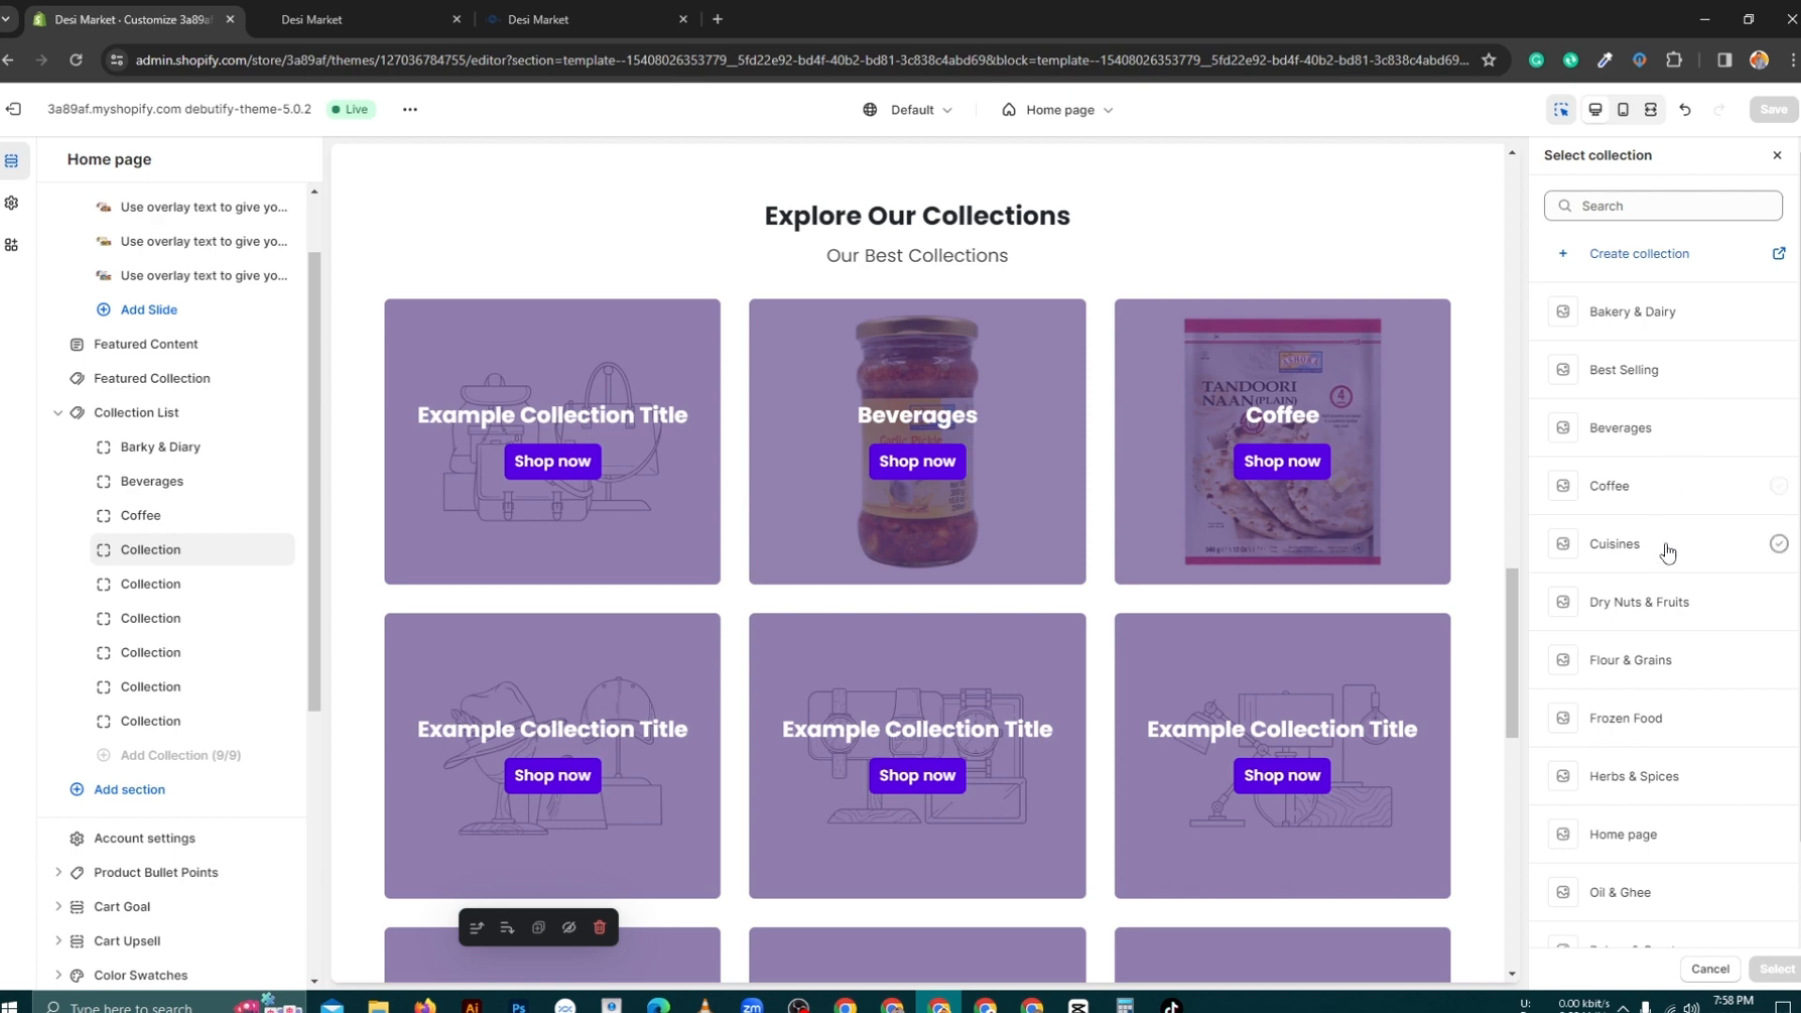
click(1738, 561)
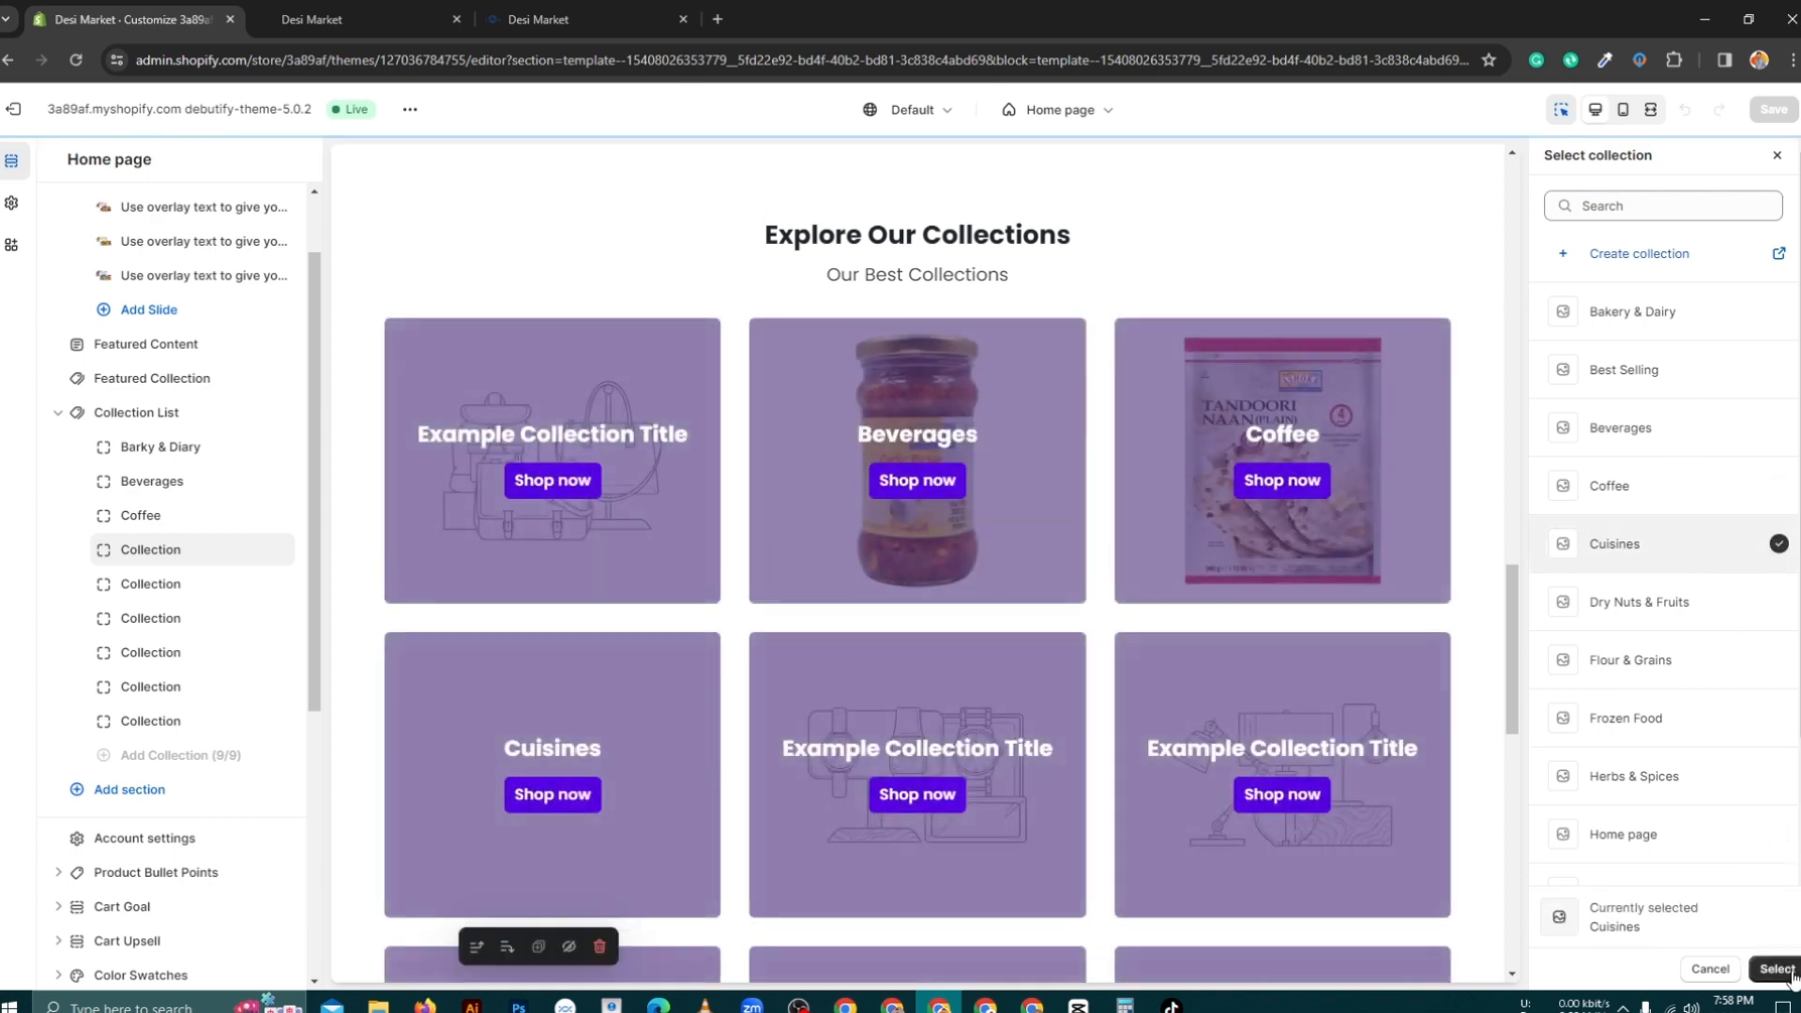
click(1777, 969)
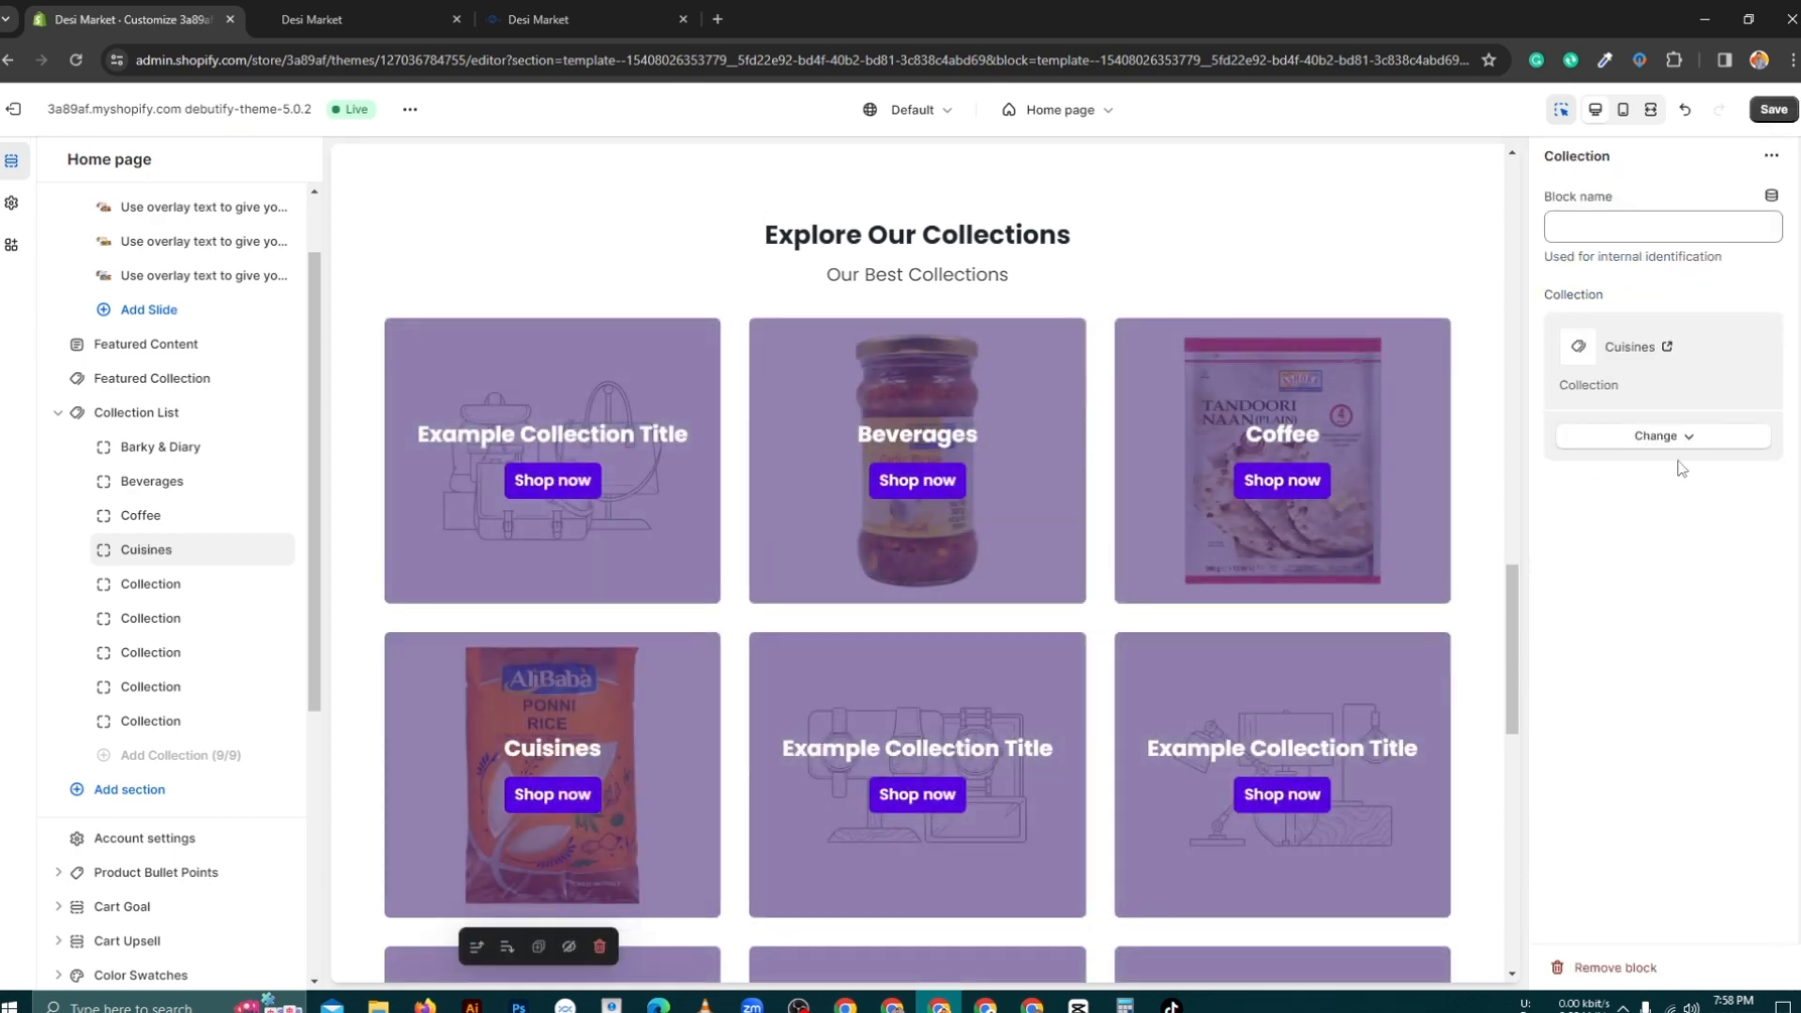
Step: Name the fourth Collection List block "Cuisines" and save the theme
click(1582, 224)
text(C)
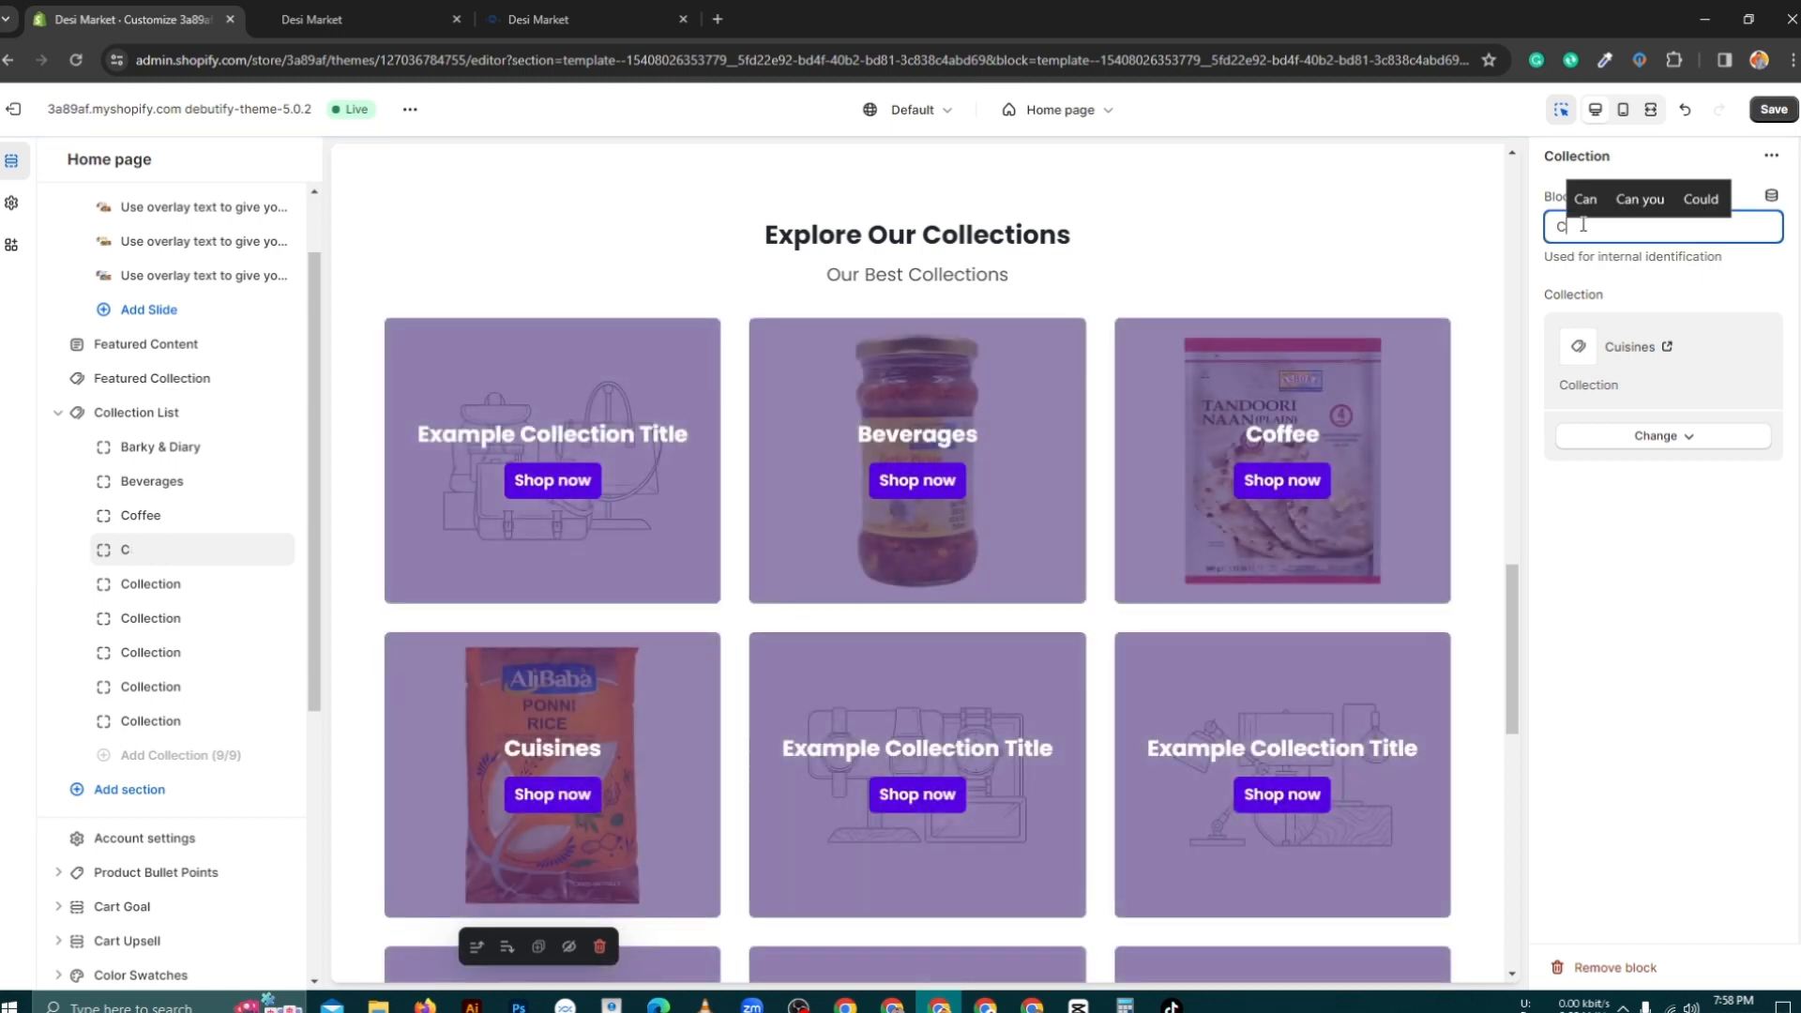
text(u)
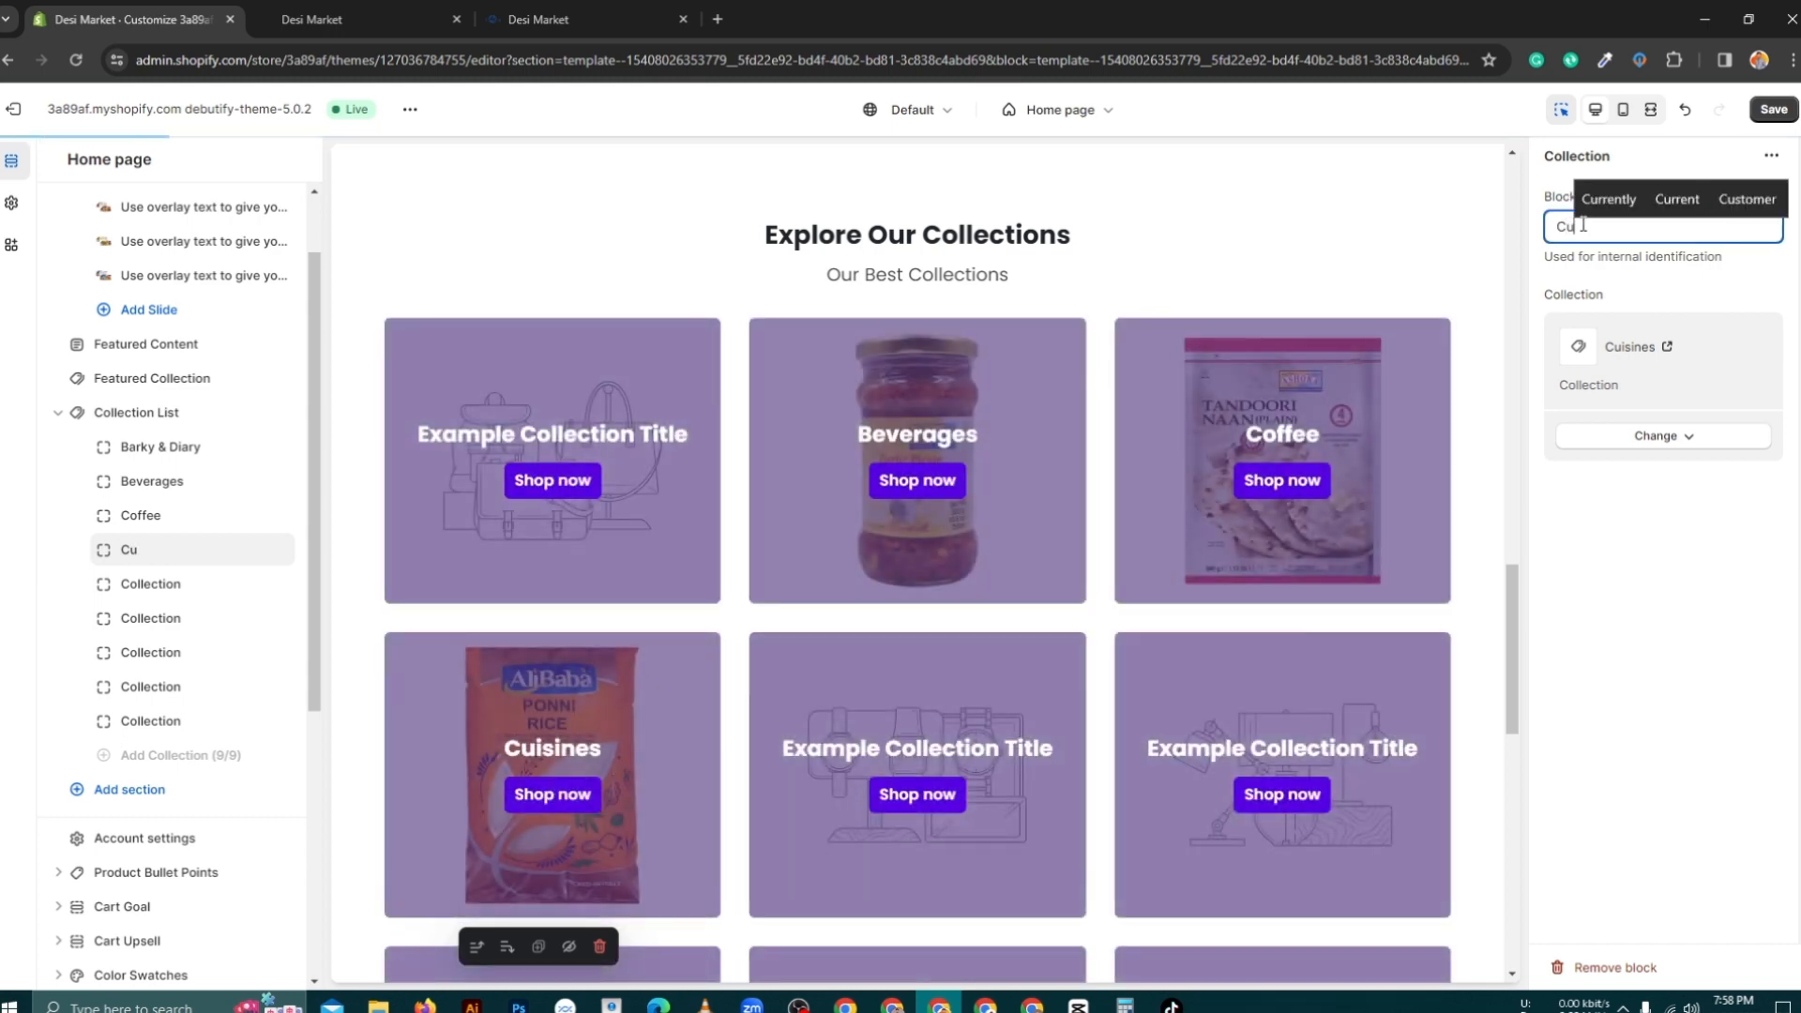
text(i)
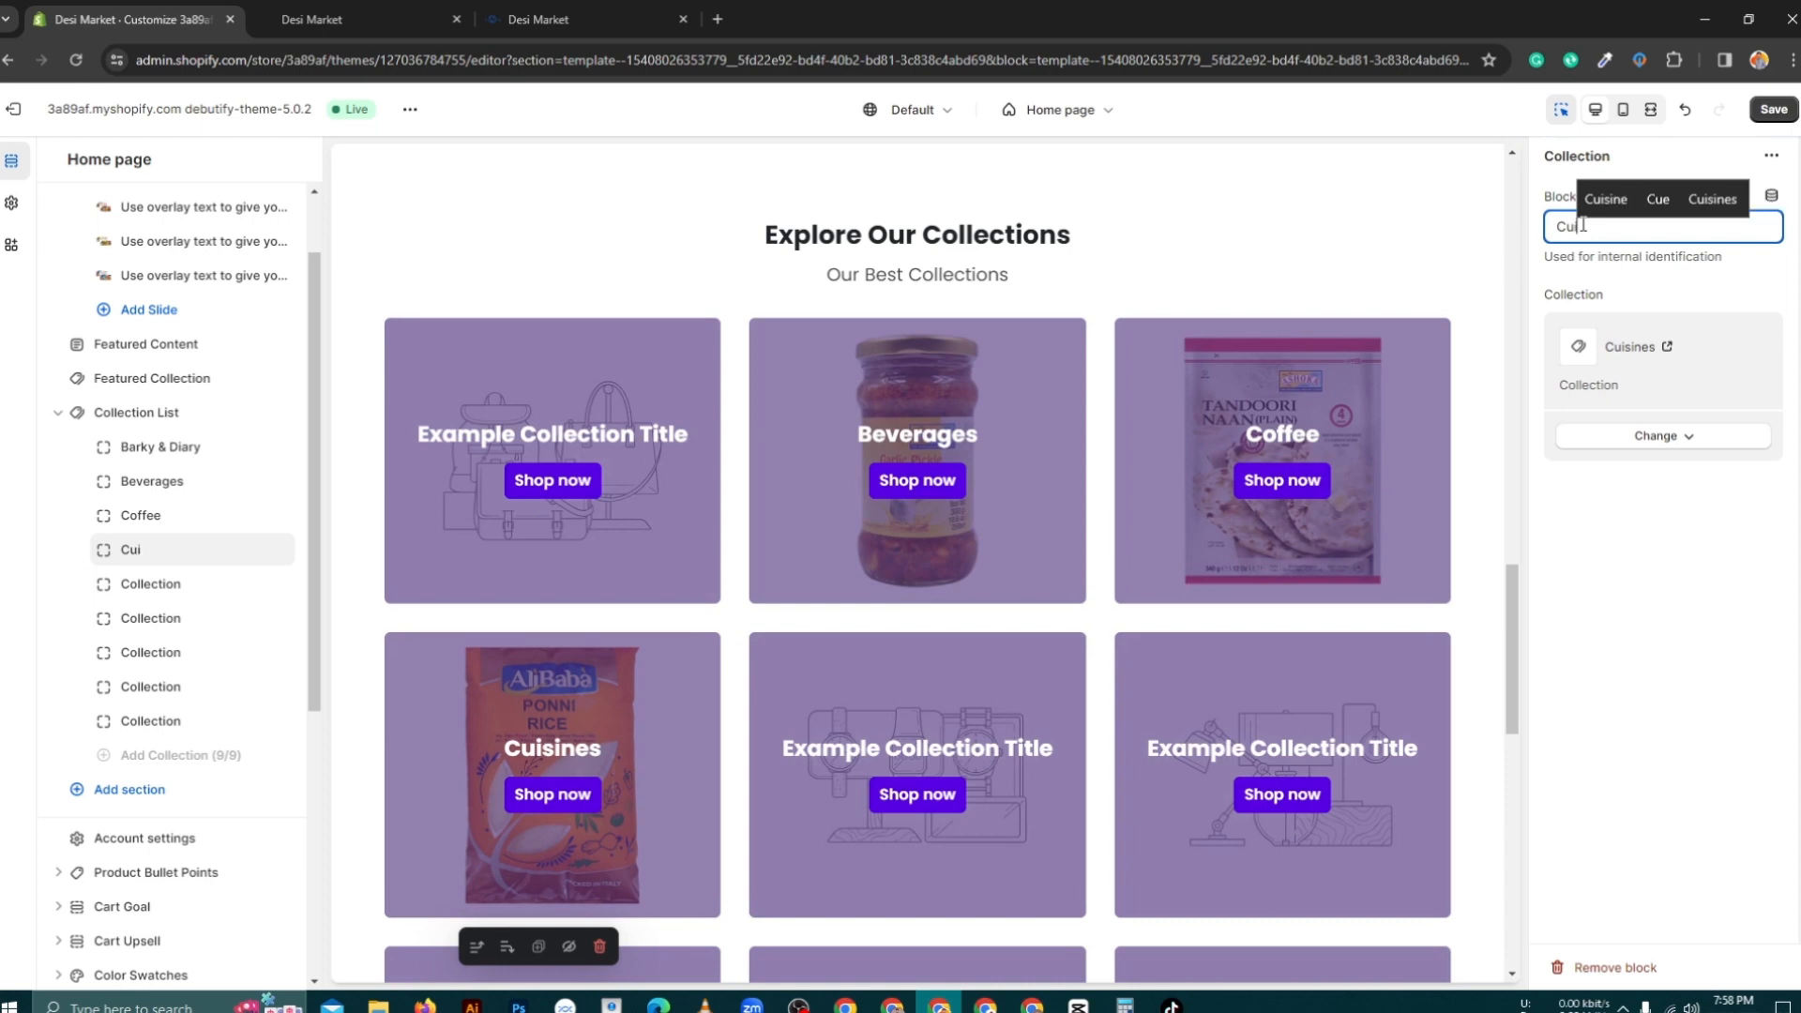
text(sin)
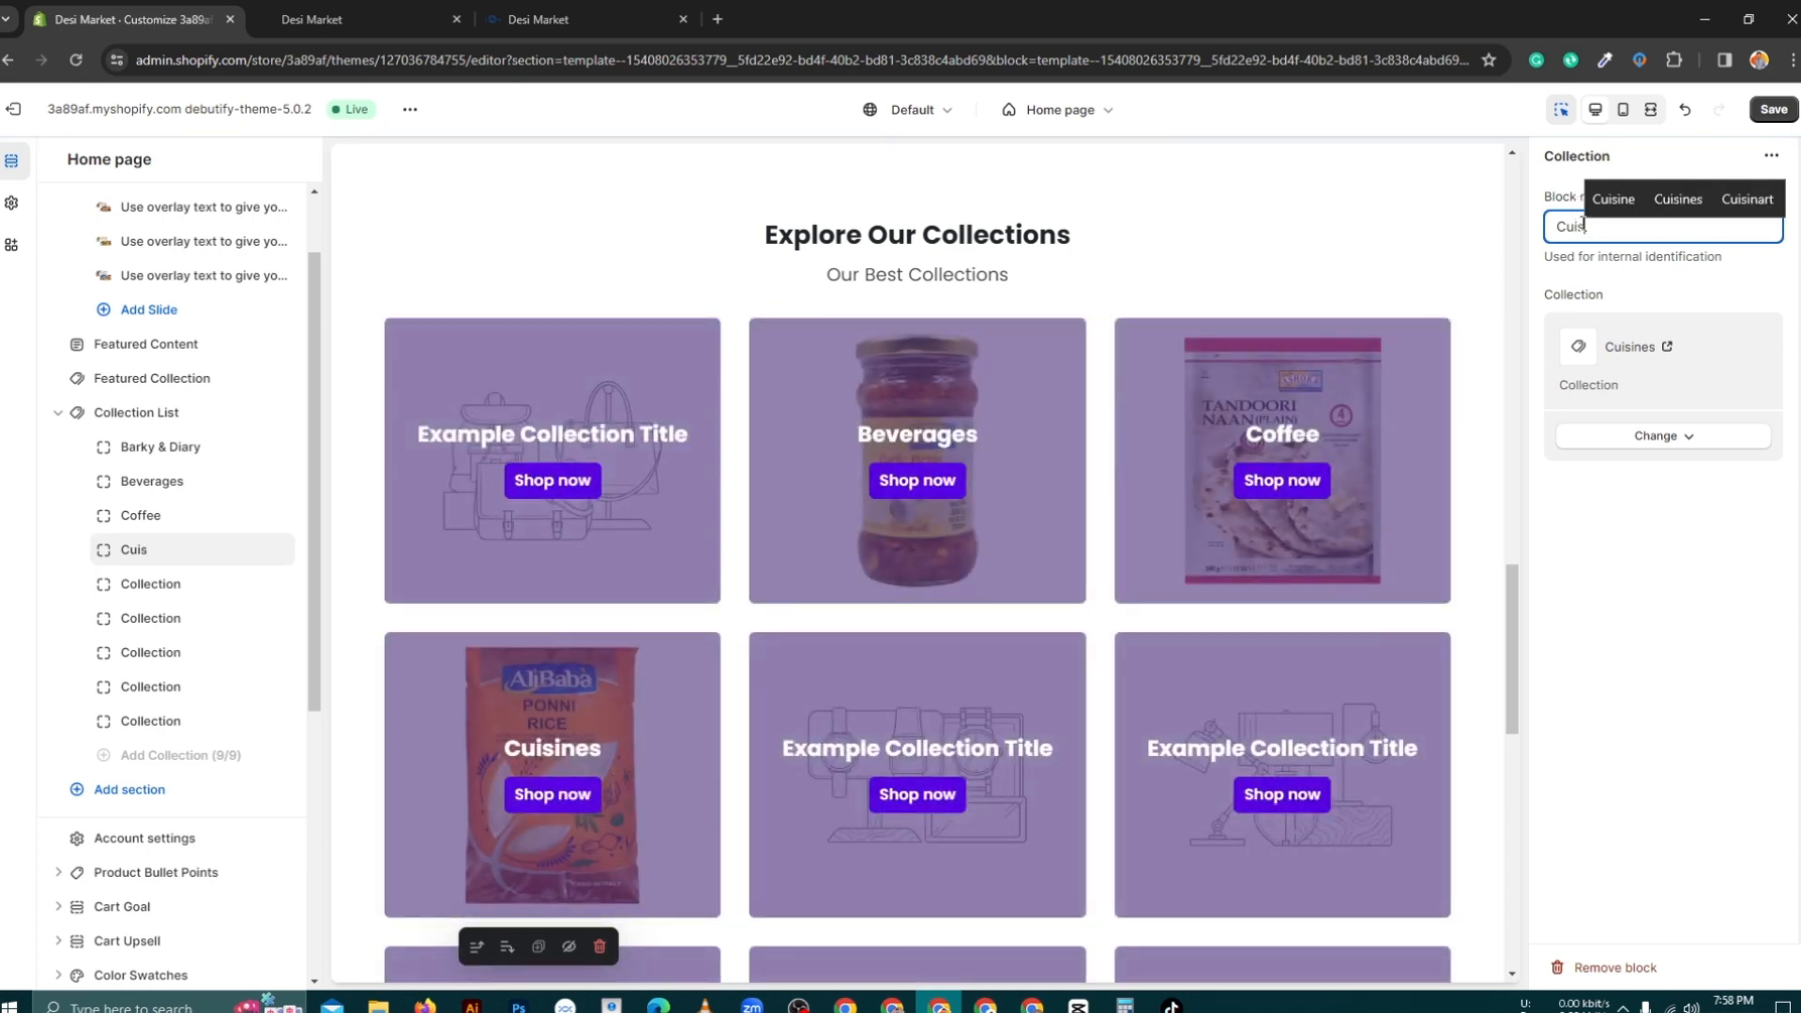
text(es)
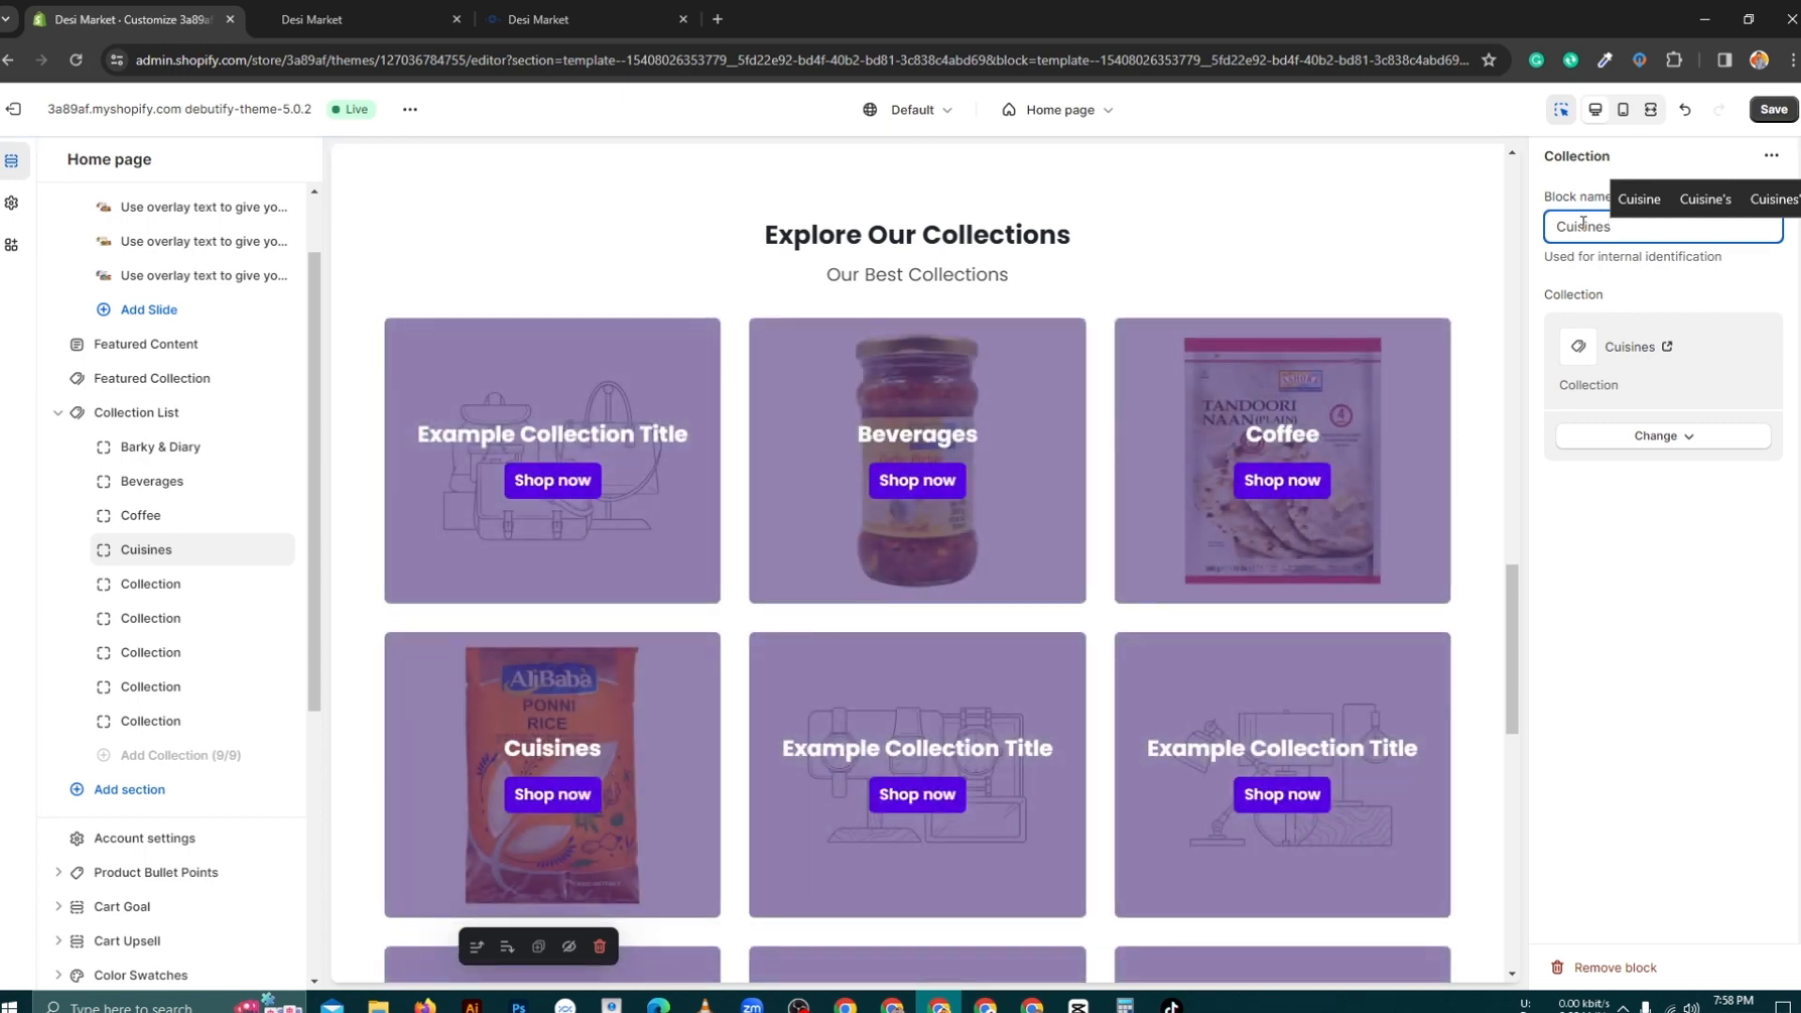
click(1664, 545)
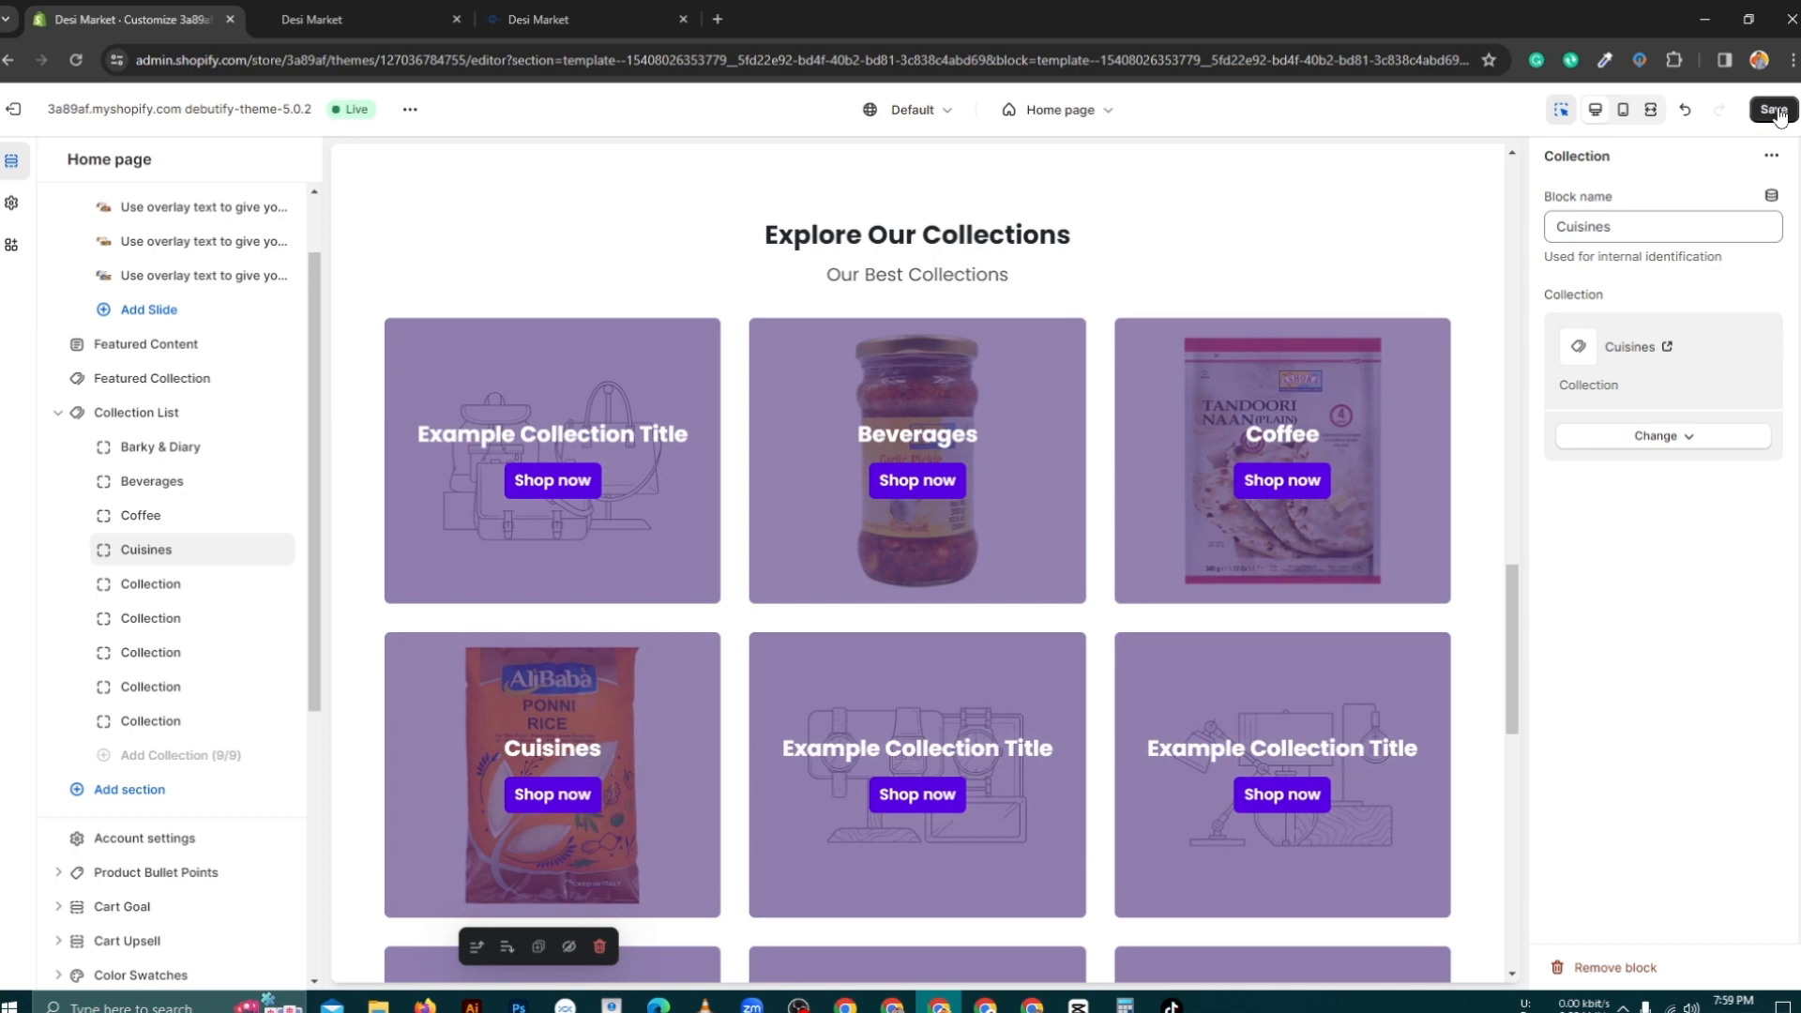
click(1776, 110)
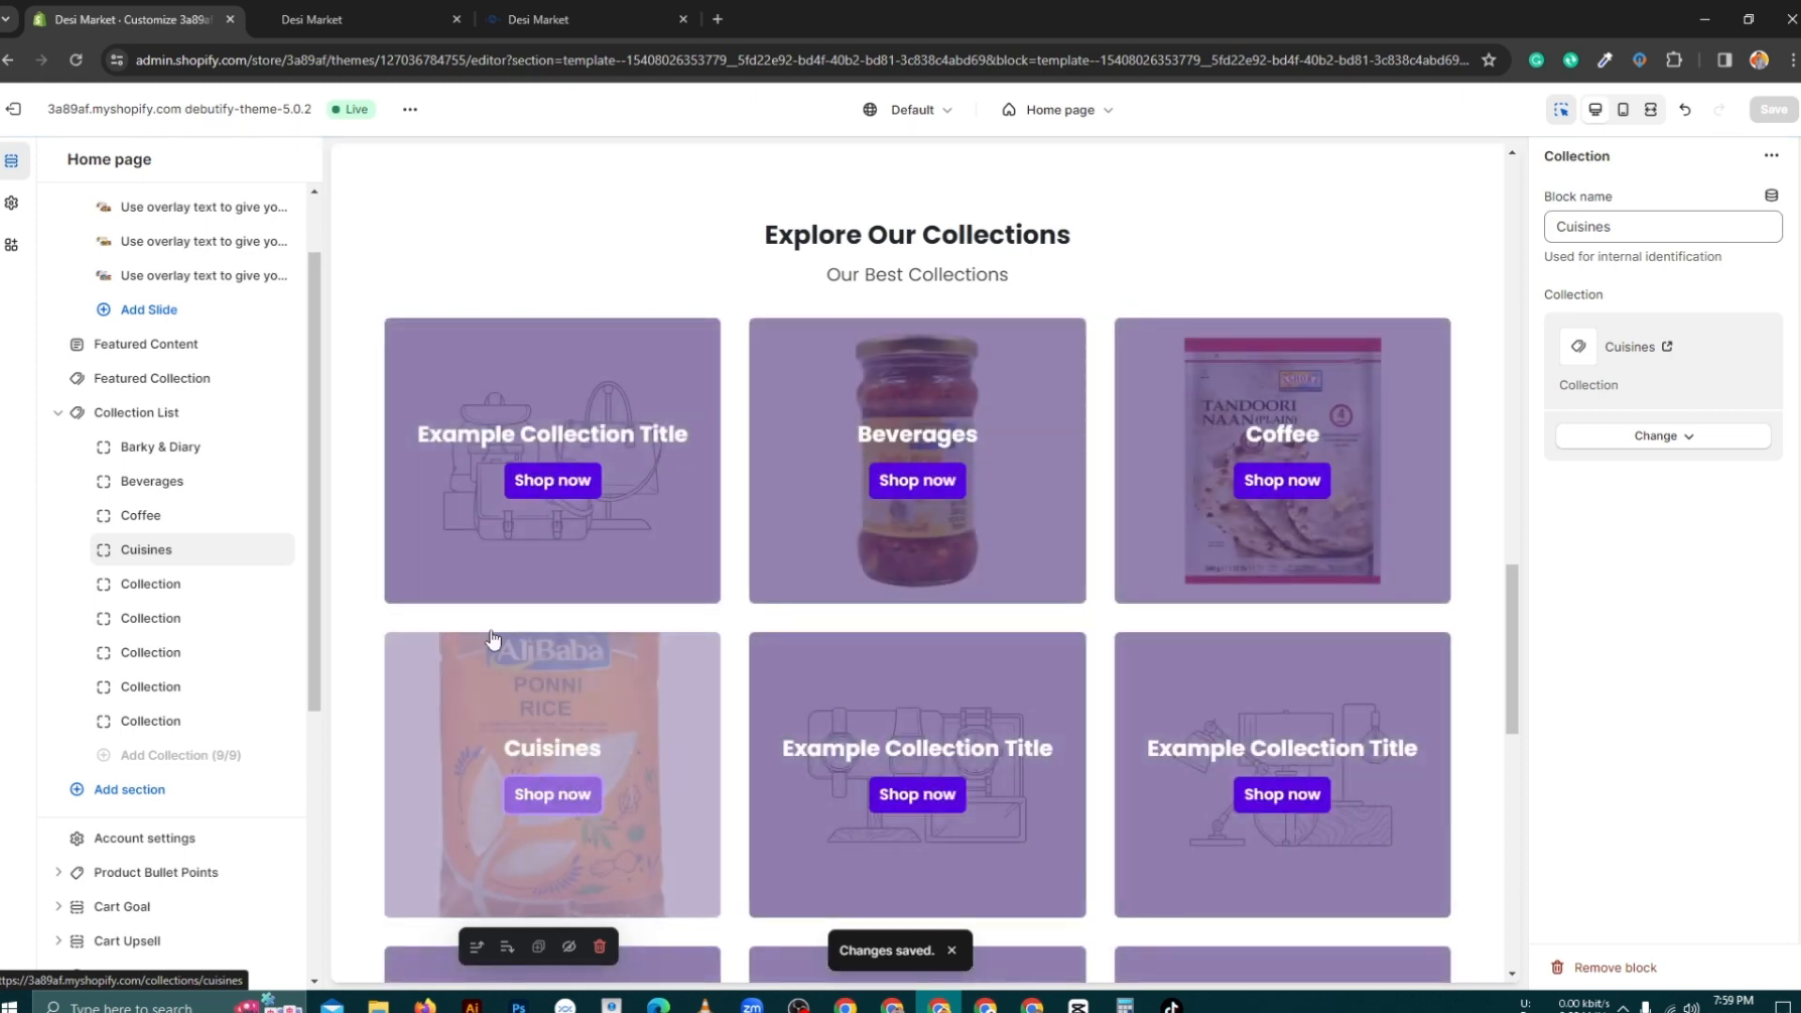
Step: Reload the storefront home page and examine the saved collection cards under Explore Our Collections
key(ctrl+Tab)
scroll(1008, 354, up, 1)
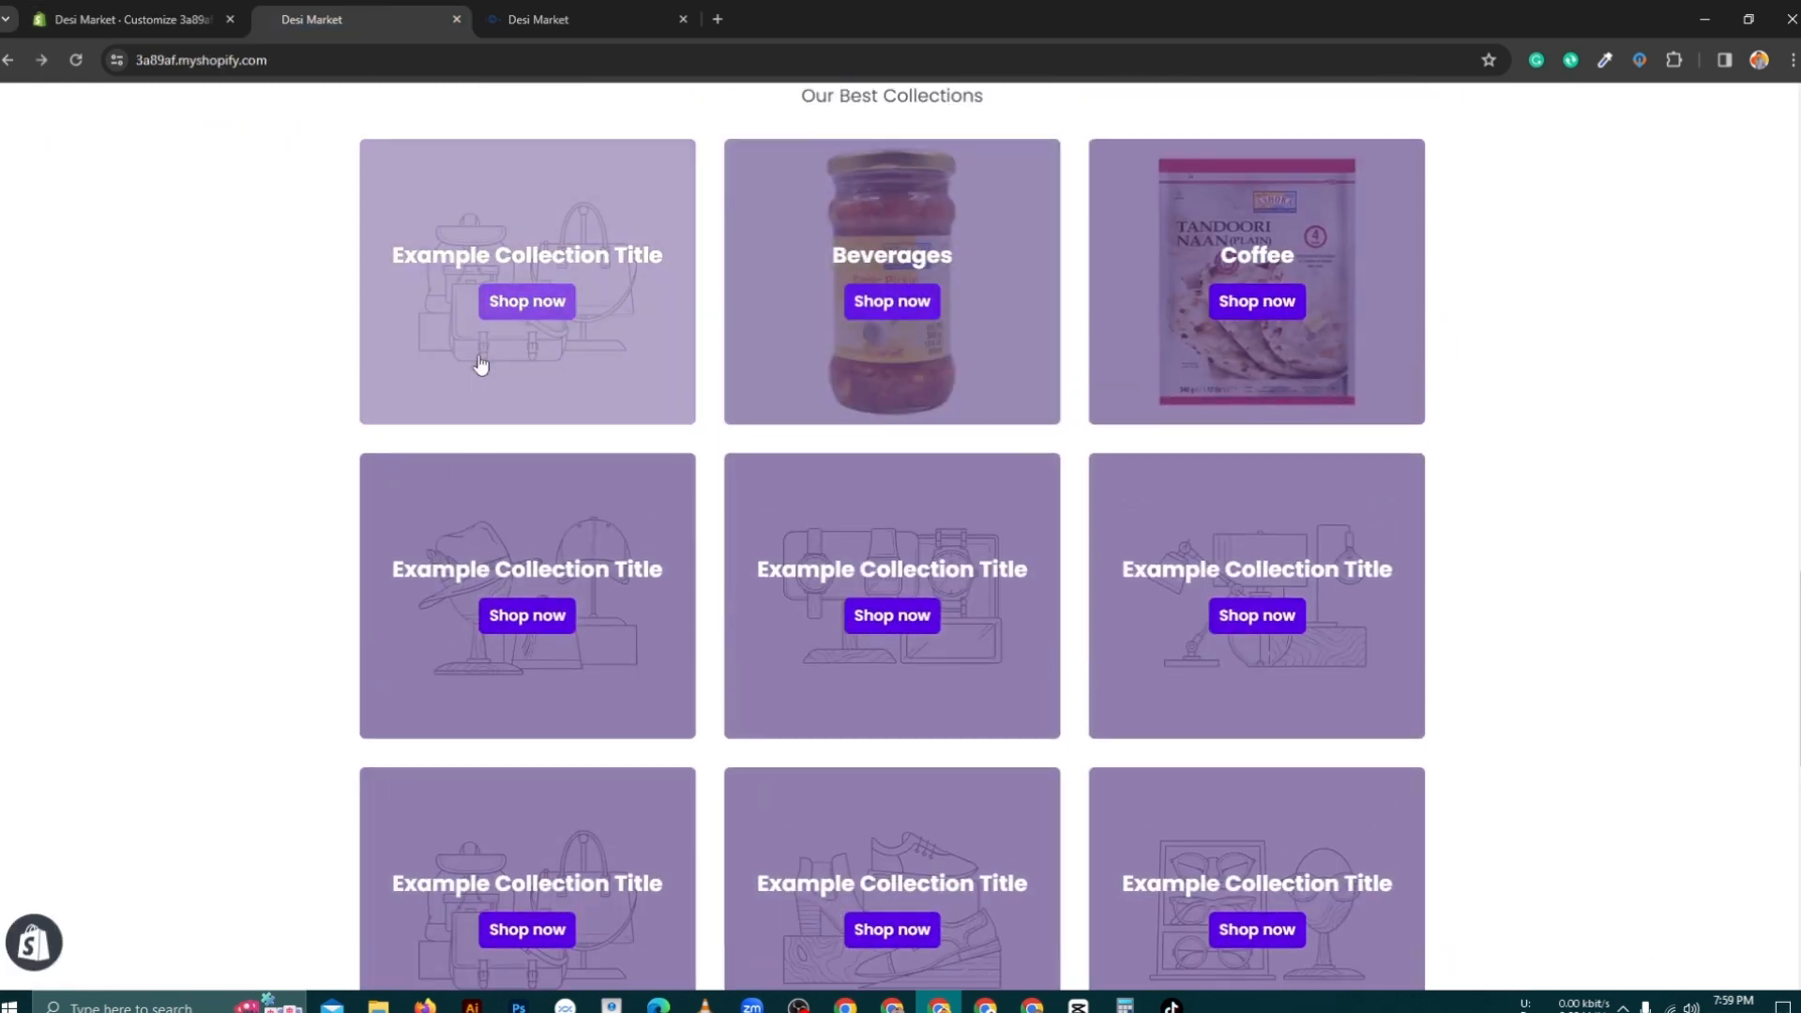
click(75, 62)
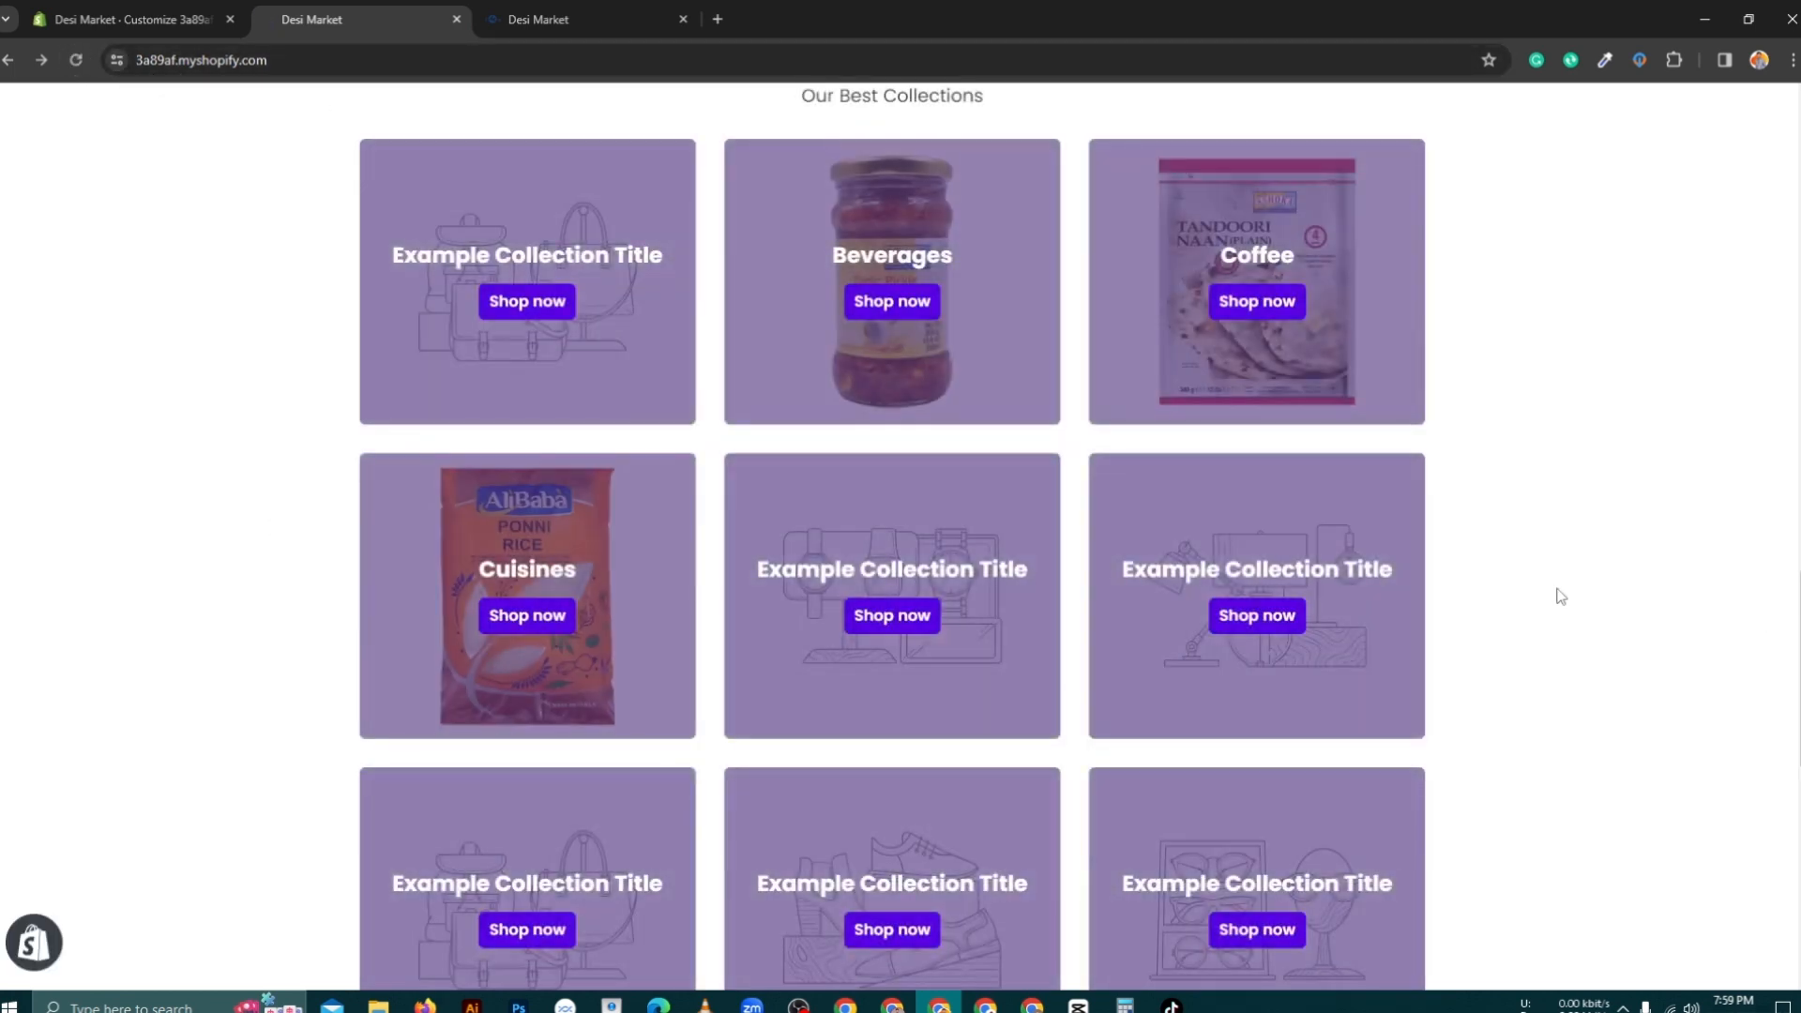
scroll(1560, 596, down, 1)
scroll(1557, 596, down, 1)
scroll(1550, 595, up, 1)
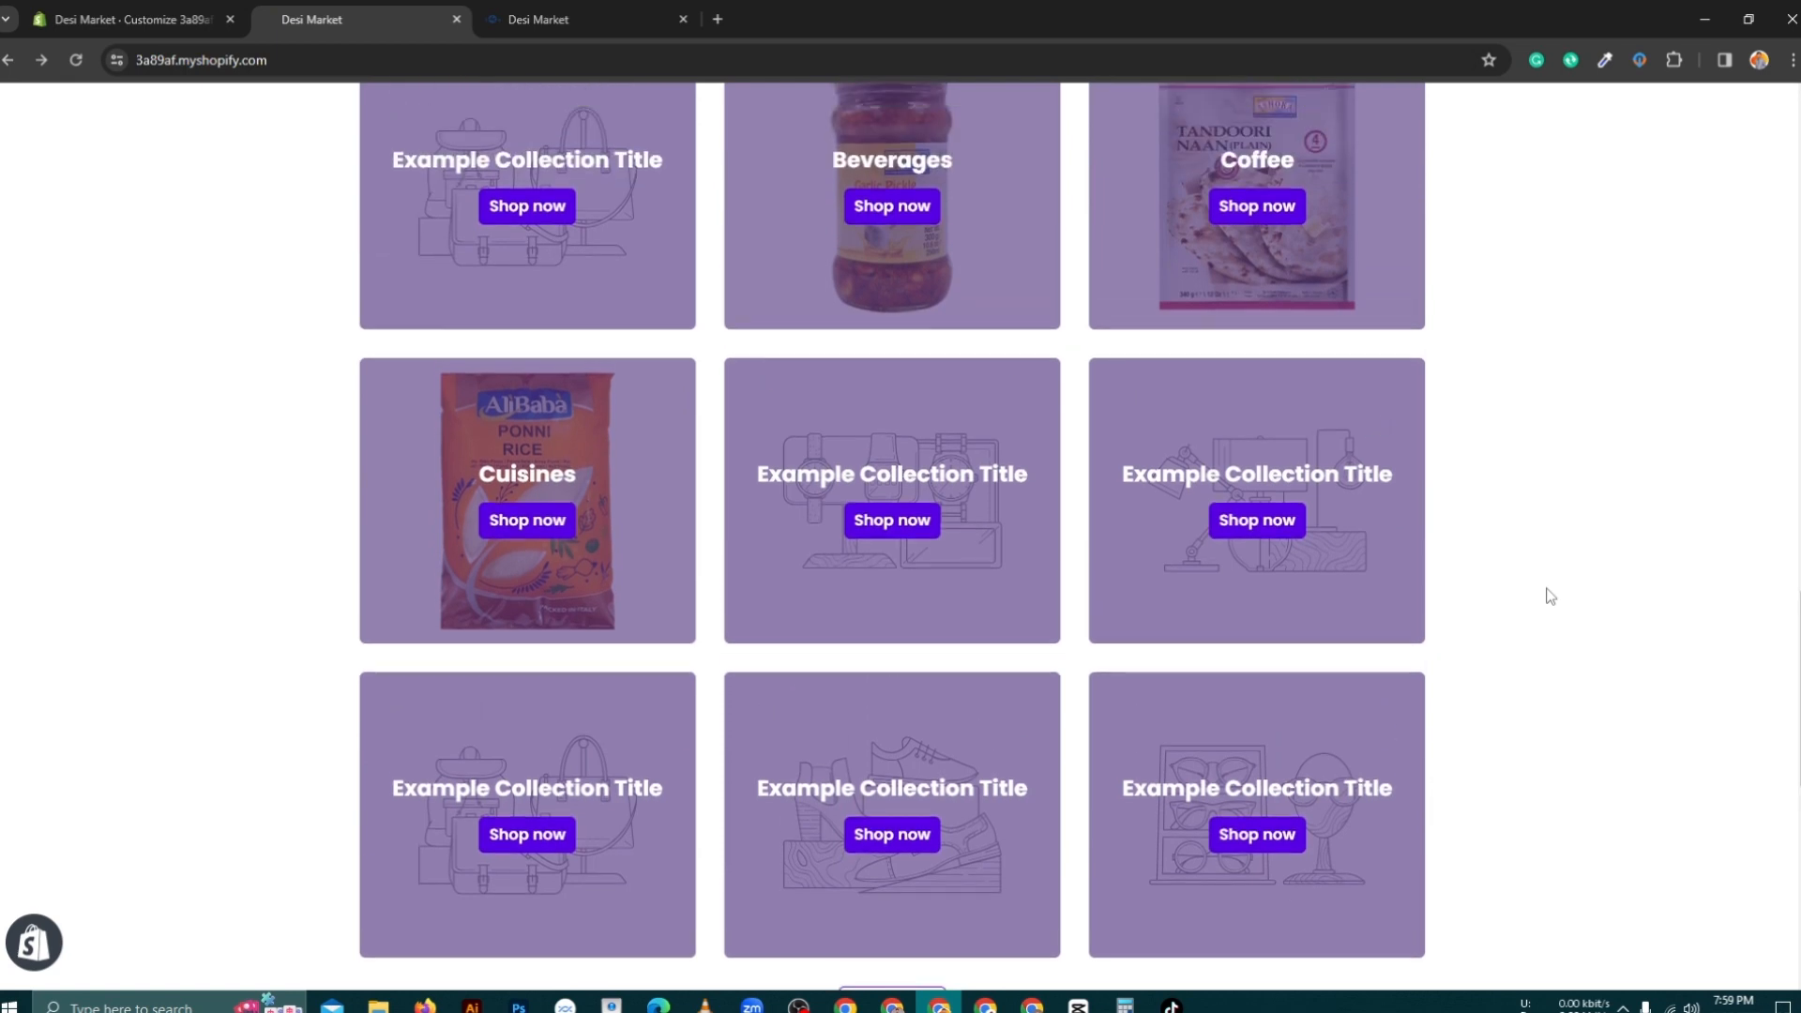
scroll(1551, 595, up, 1)
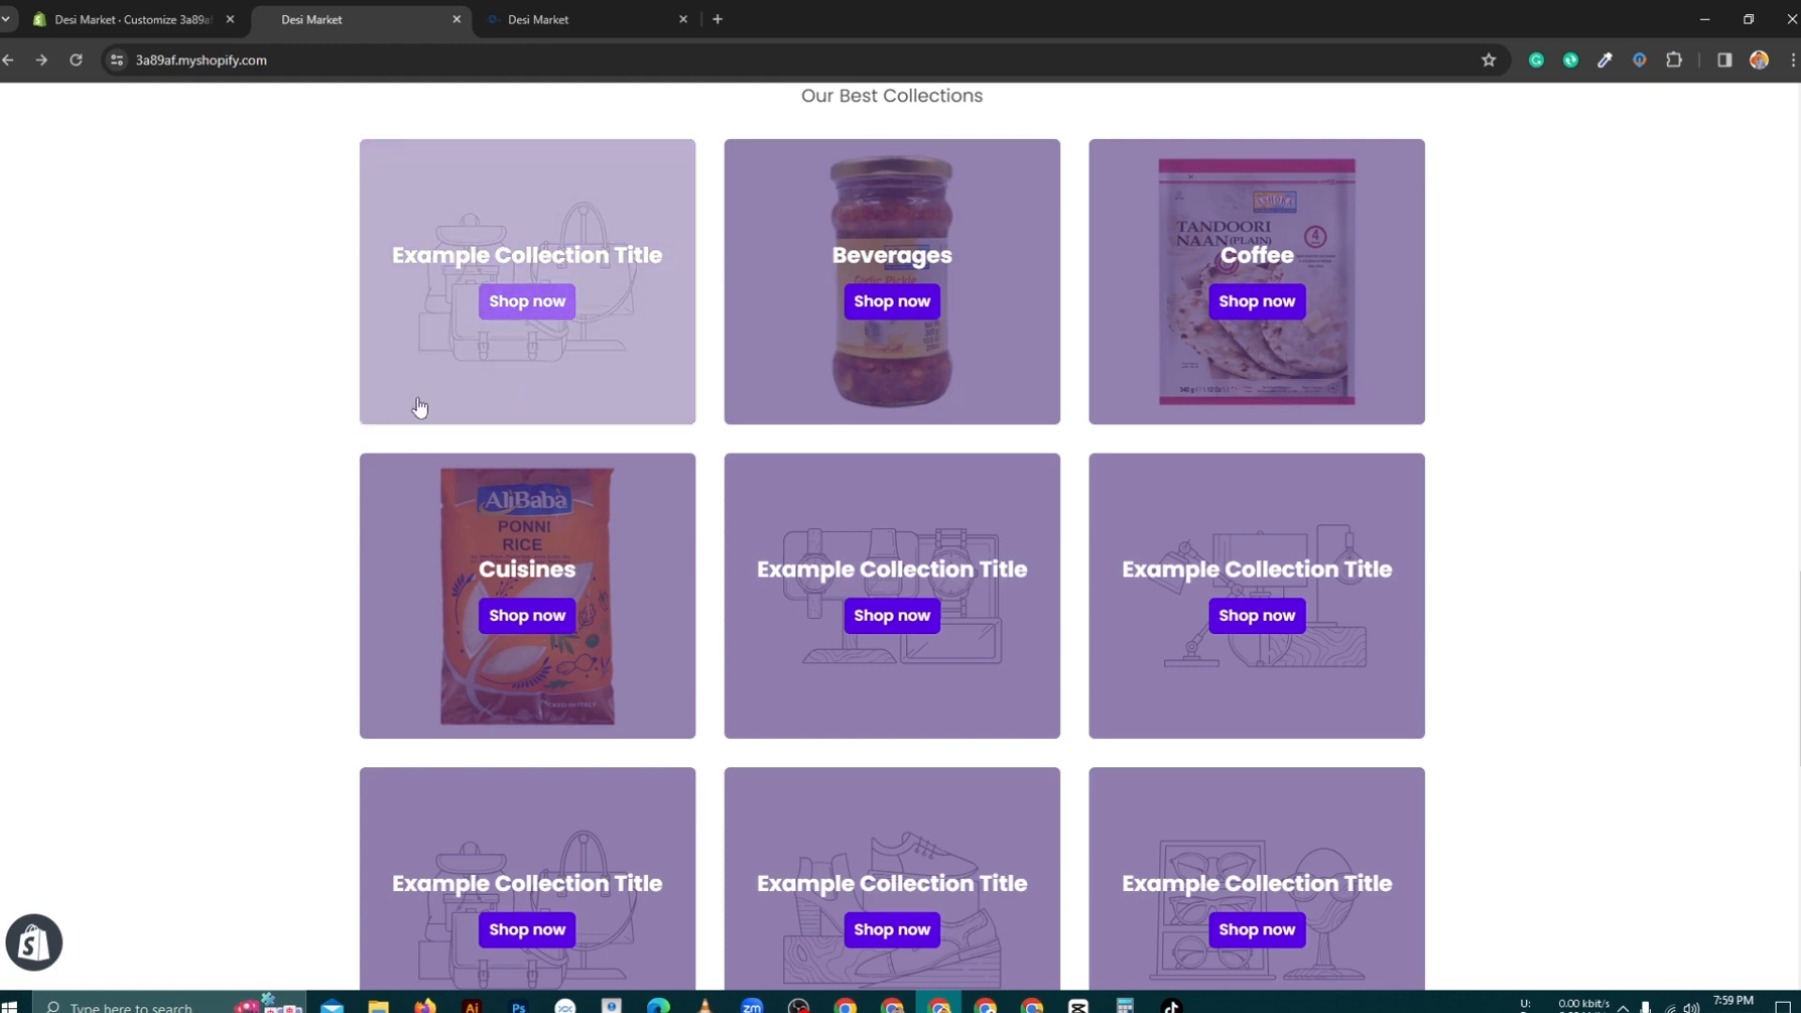
scroll(1295, 525, down, 1)
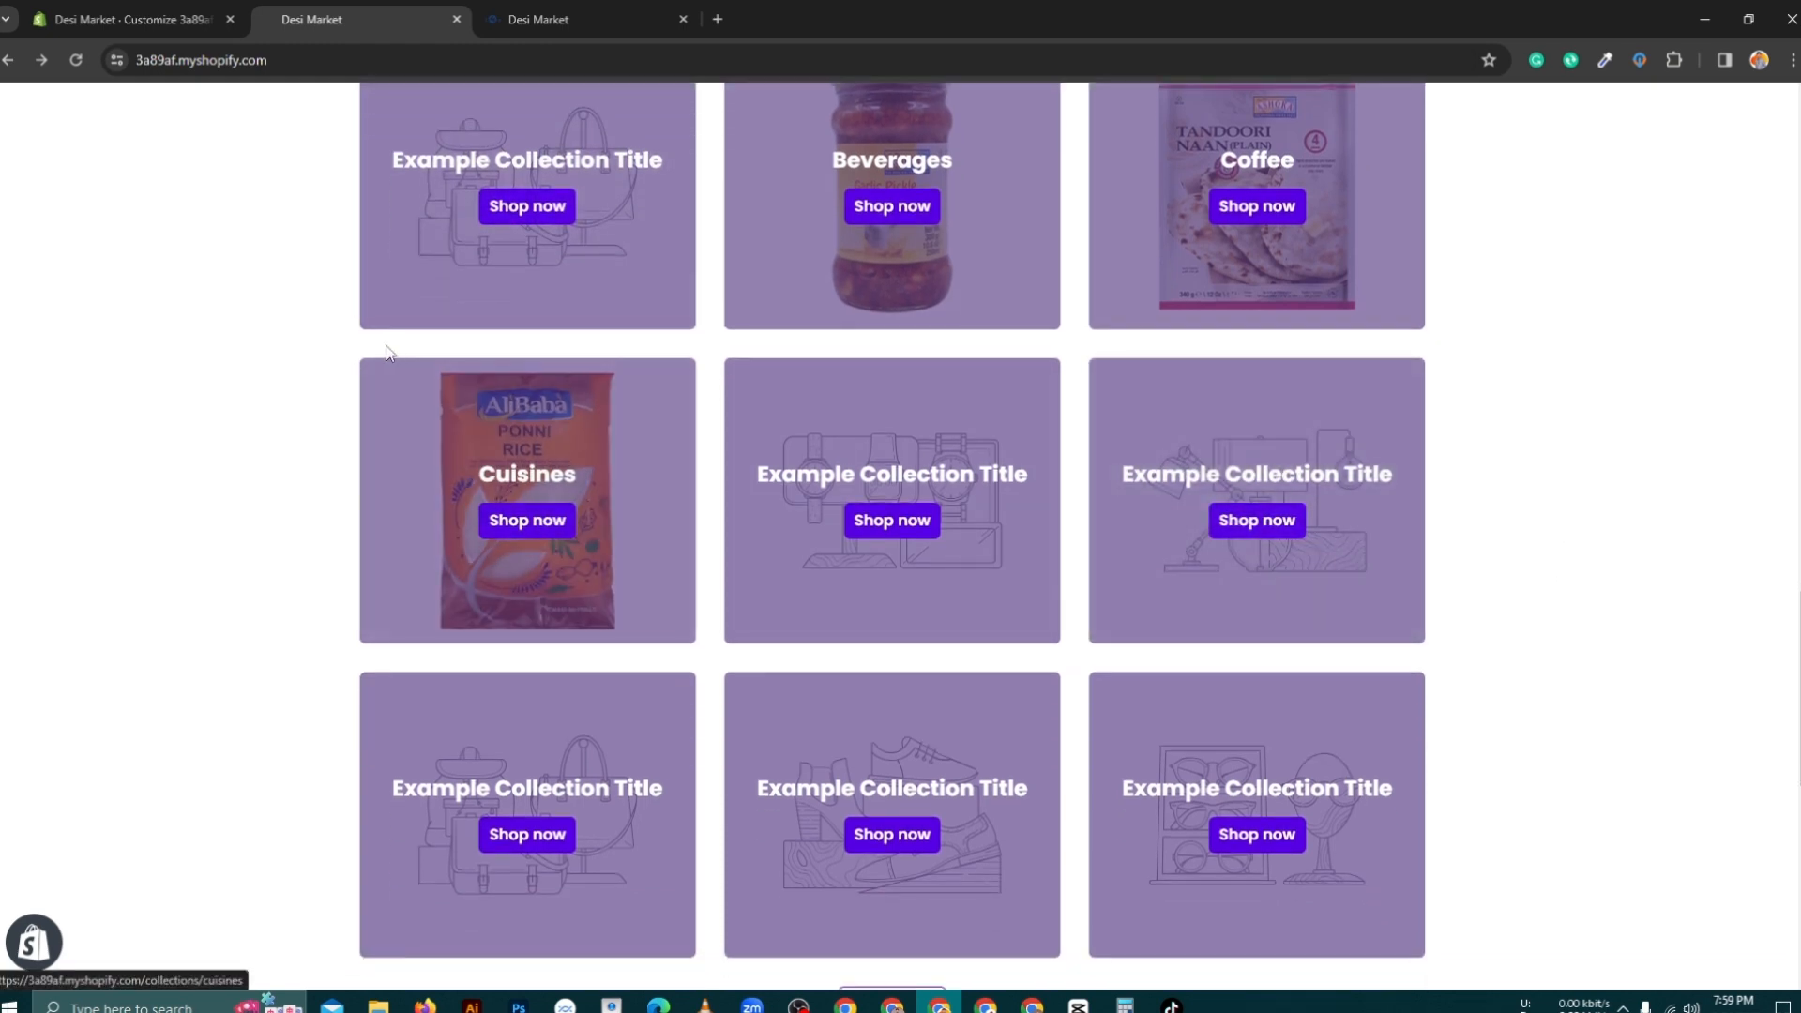
scroll(305, 360, up, 1)
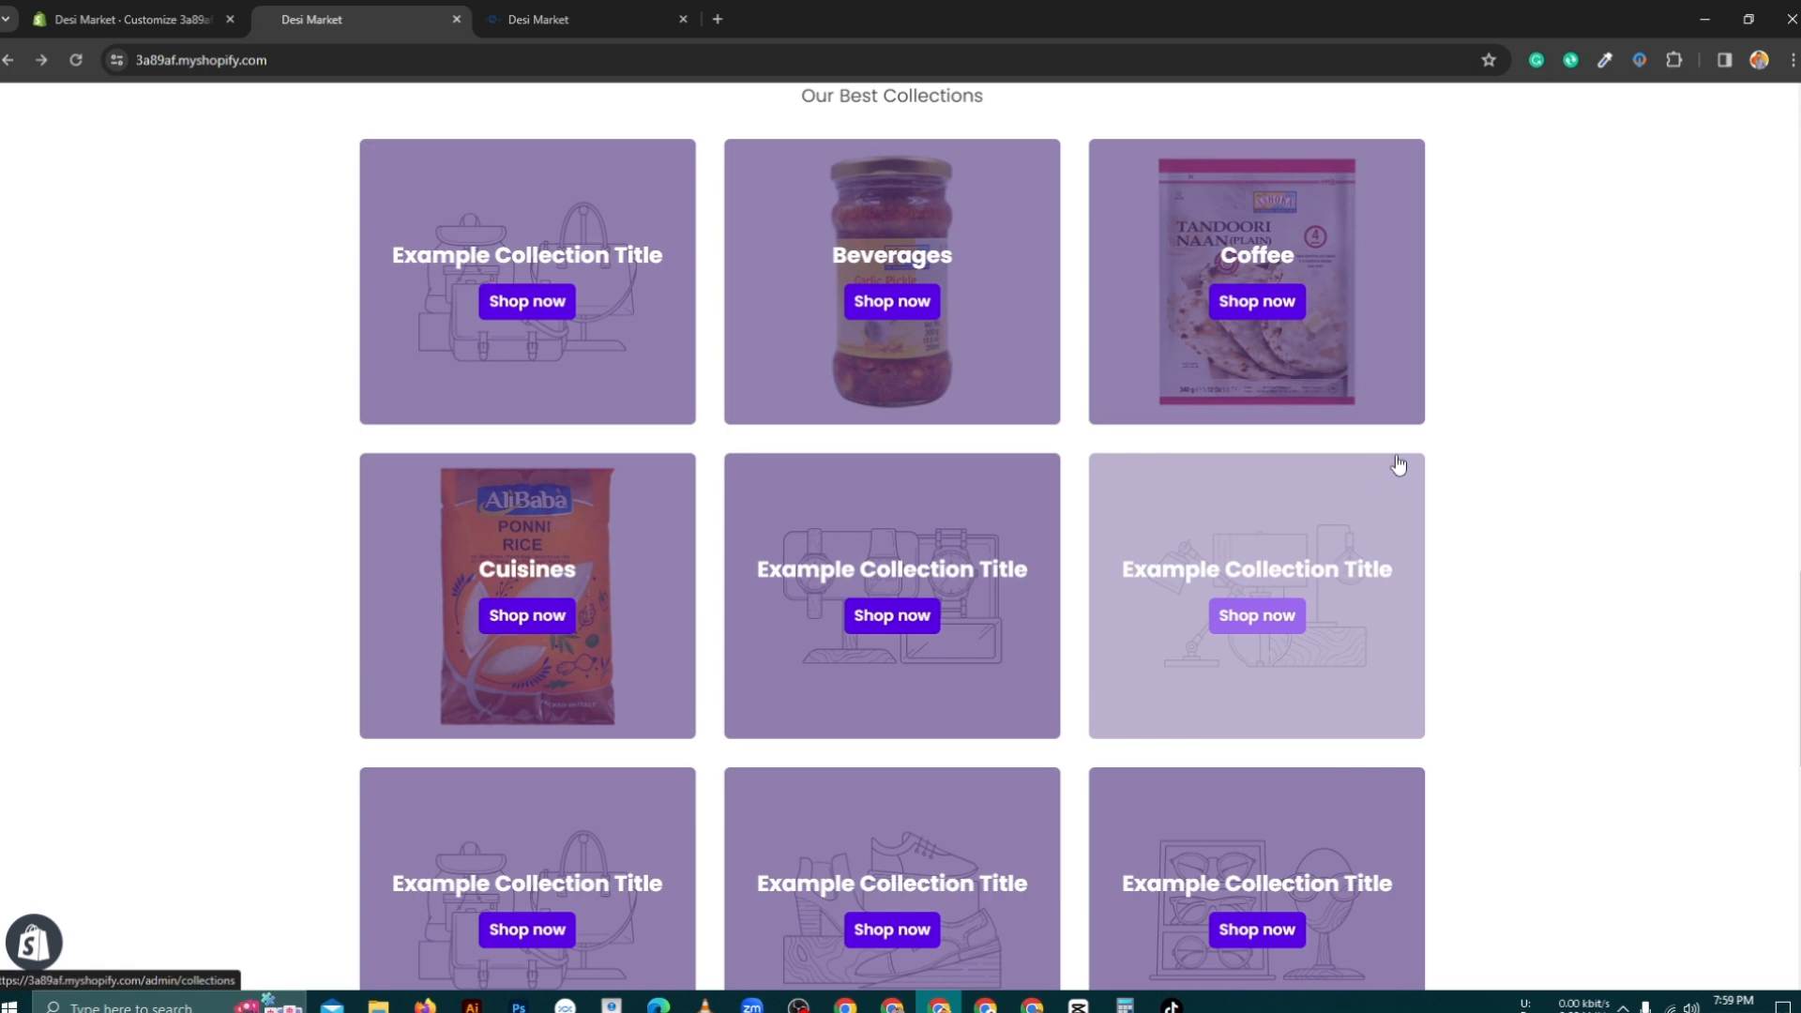
Step: Open the Collection List section in the theme editor and compare its preview with the Explore Our Collections section on desimarketshop.com
click(131, 12)
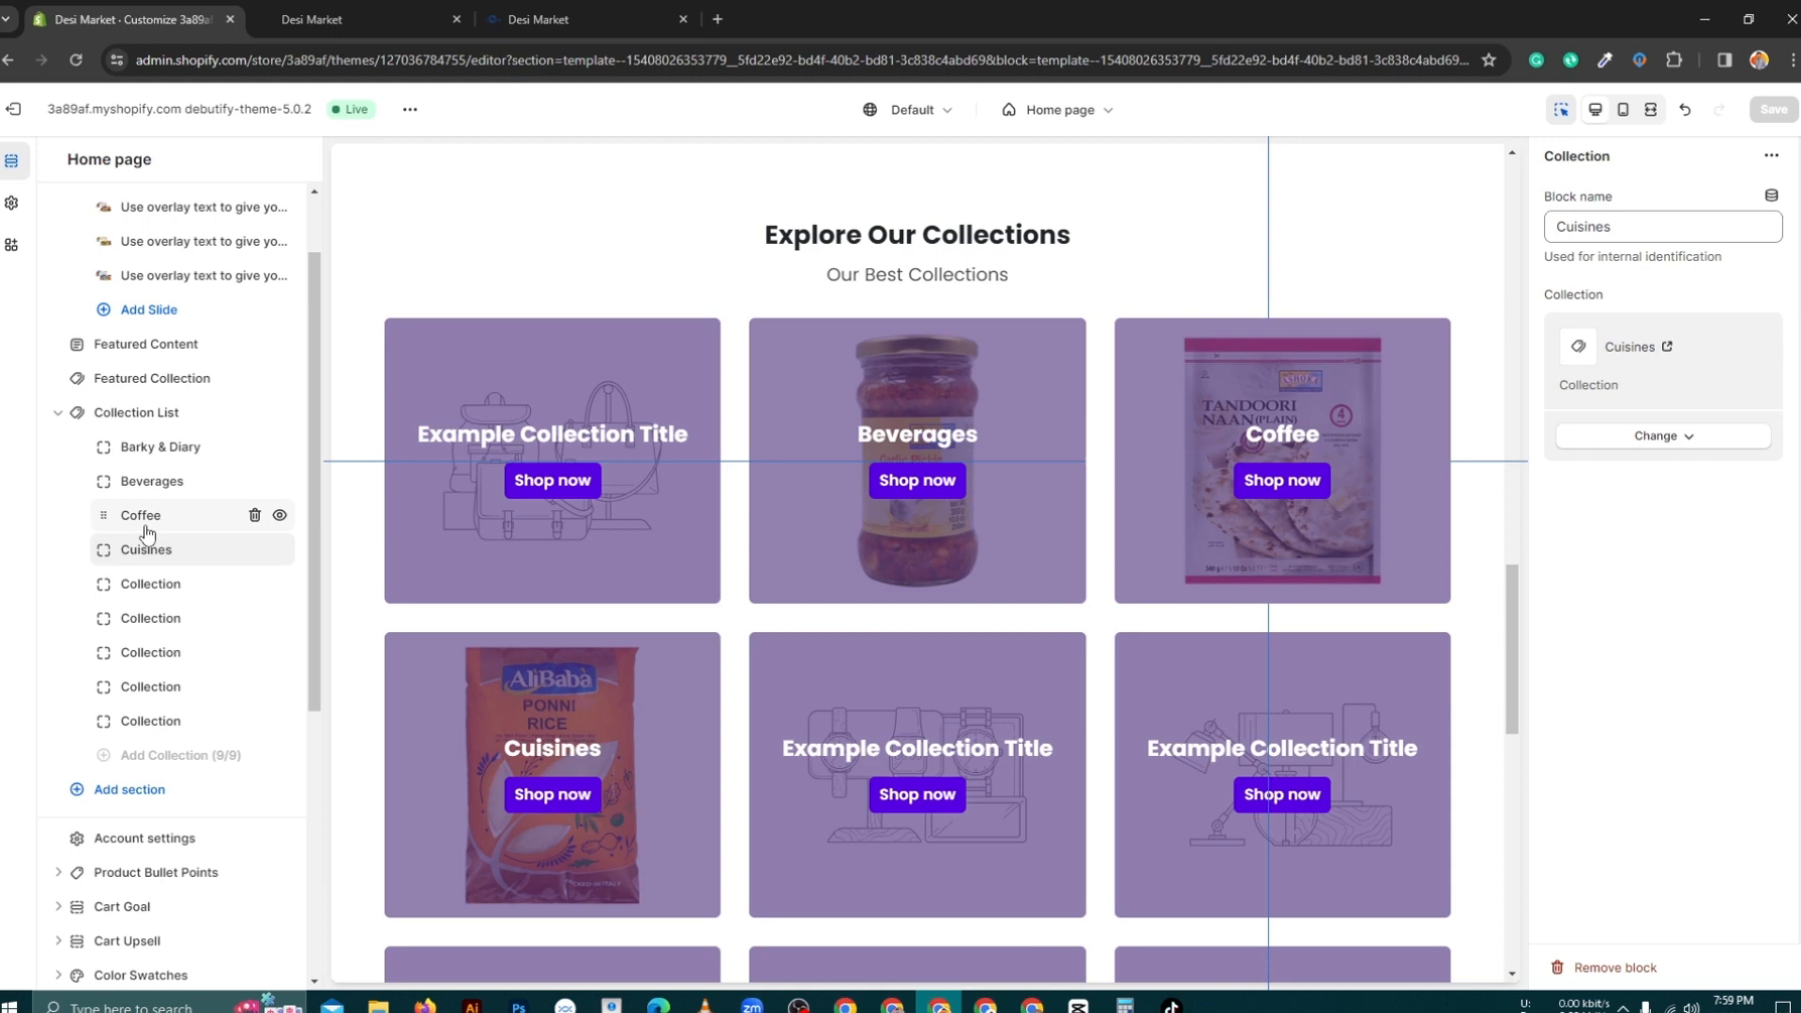
click(145, 415)
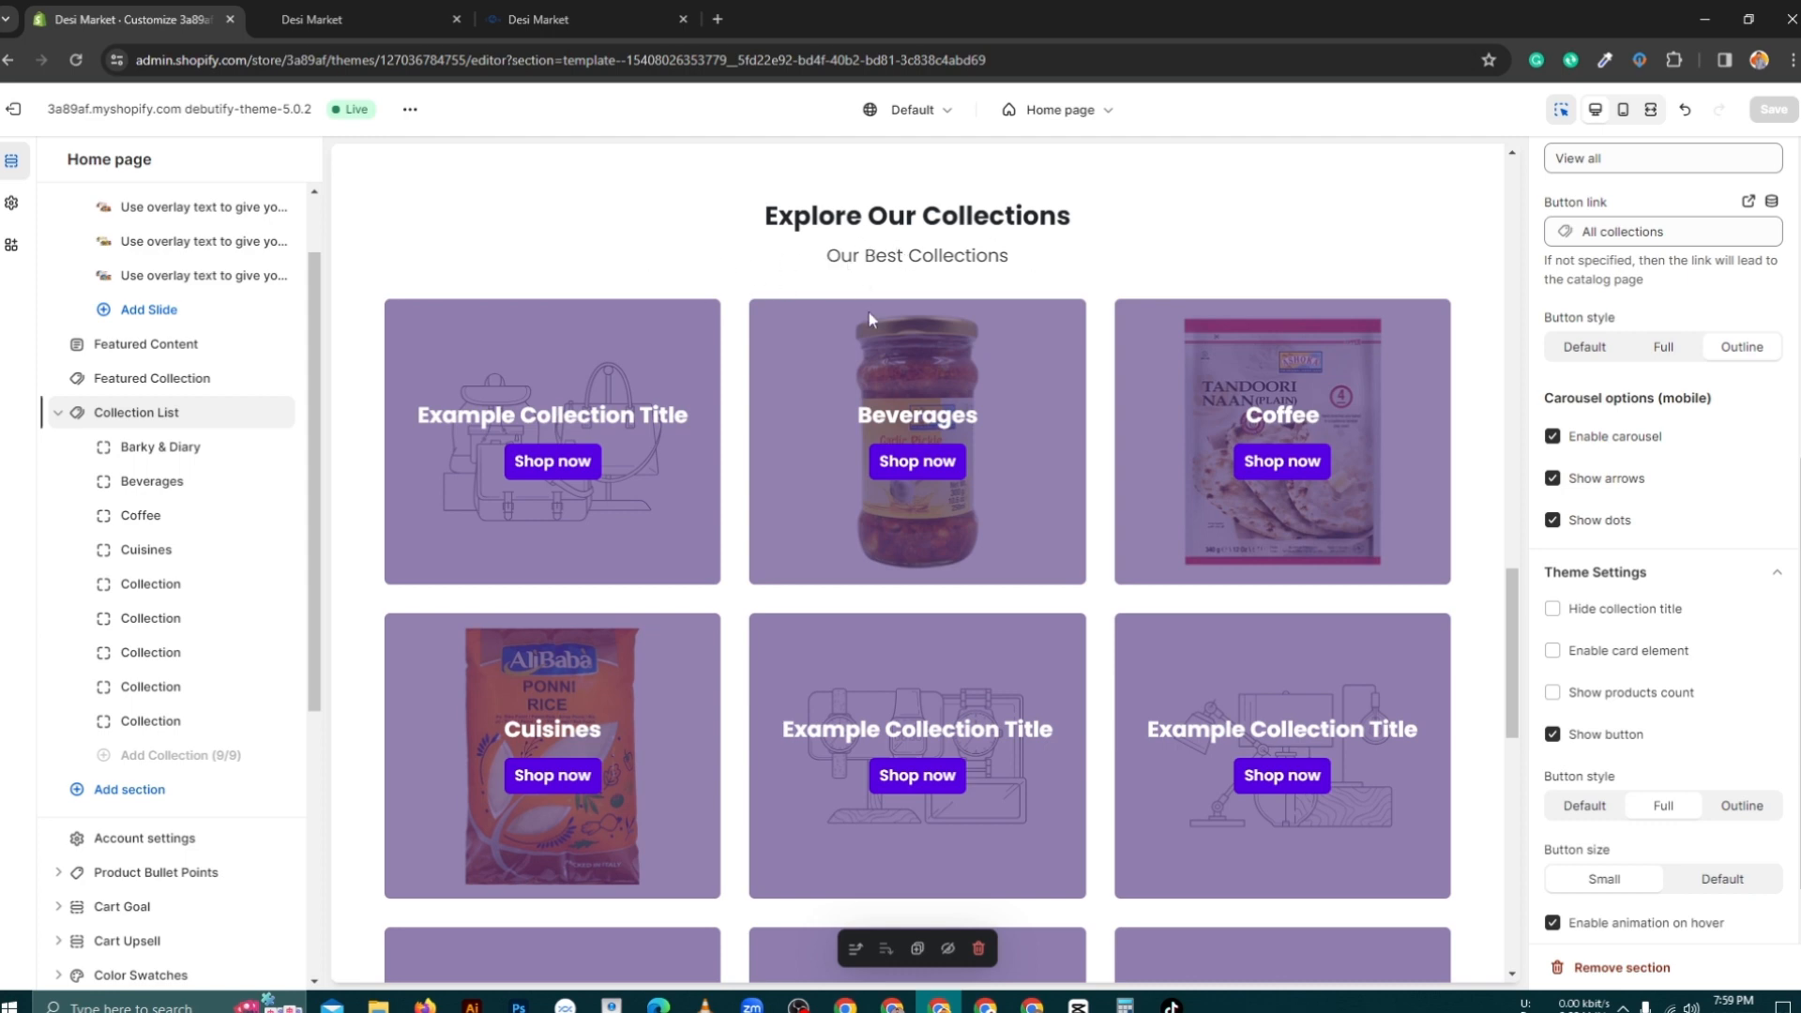
scroll(910, 314, down, 8)
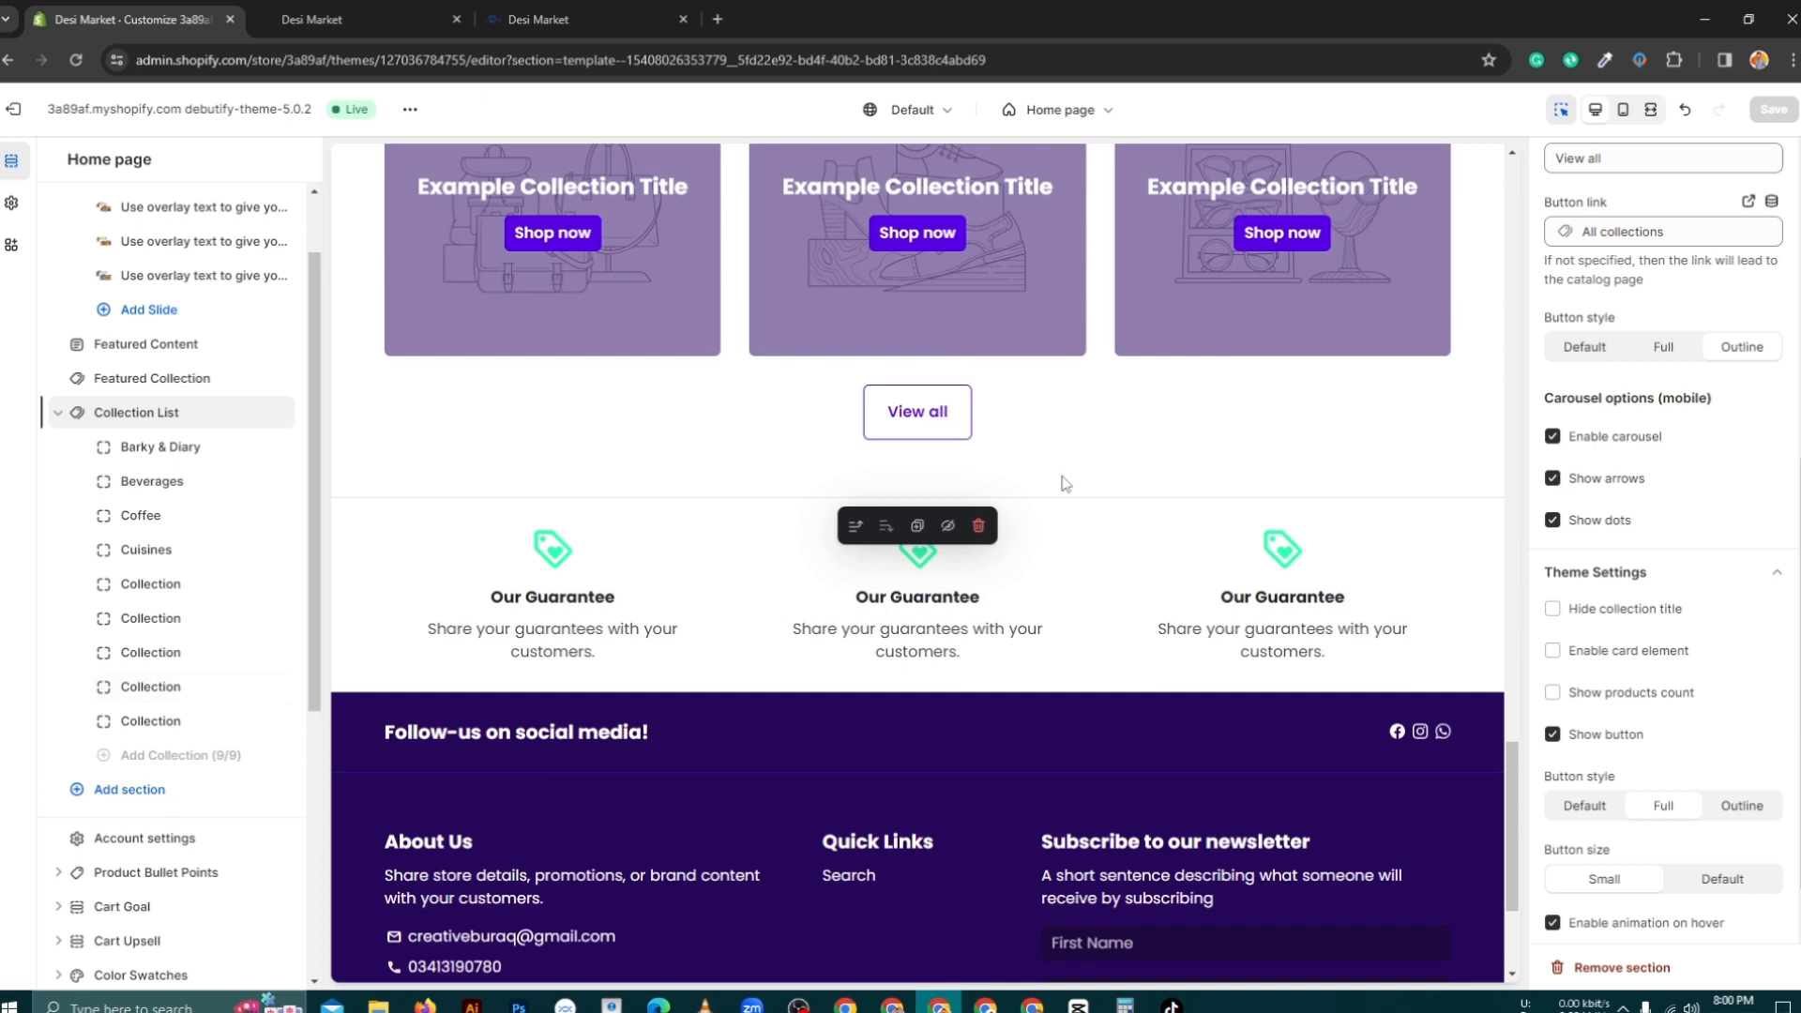
click(604, 4)
scroll(559, 316, up, 2)
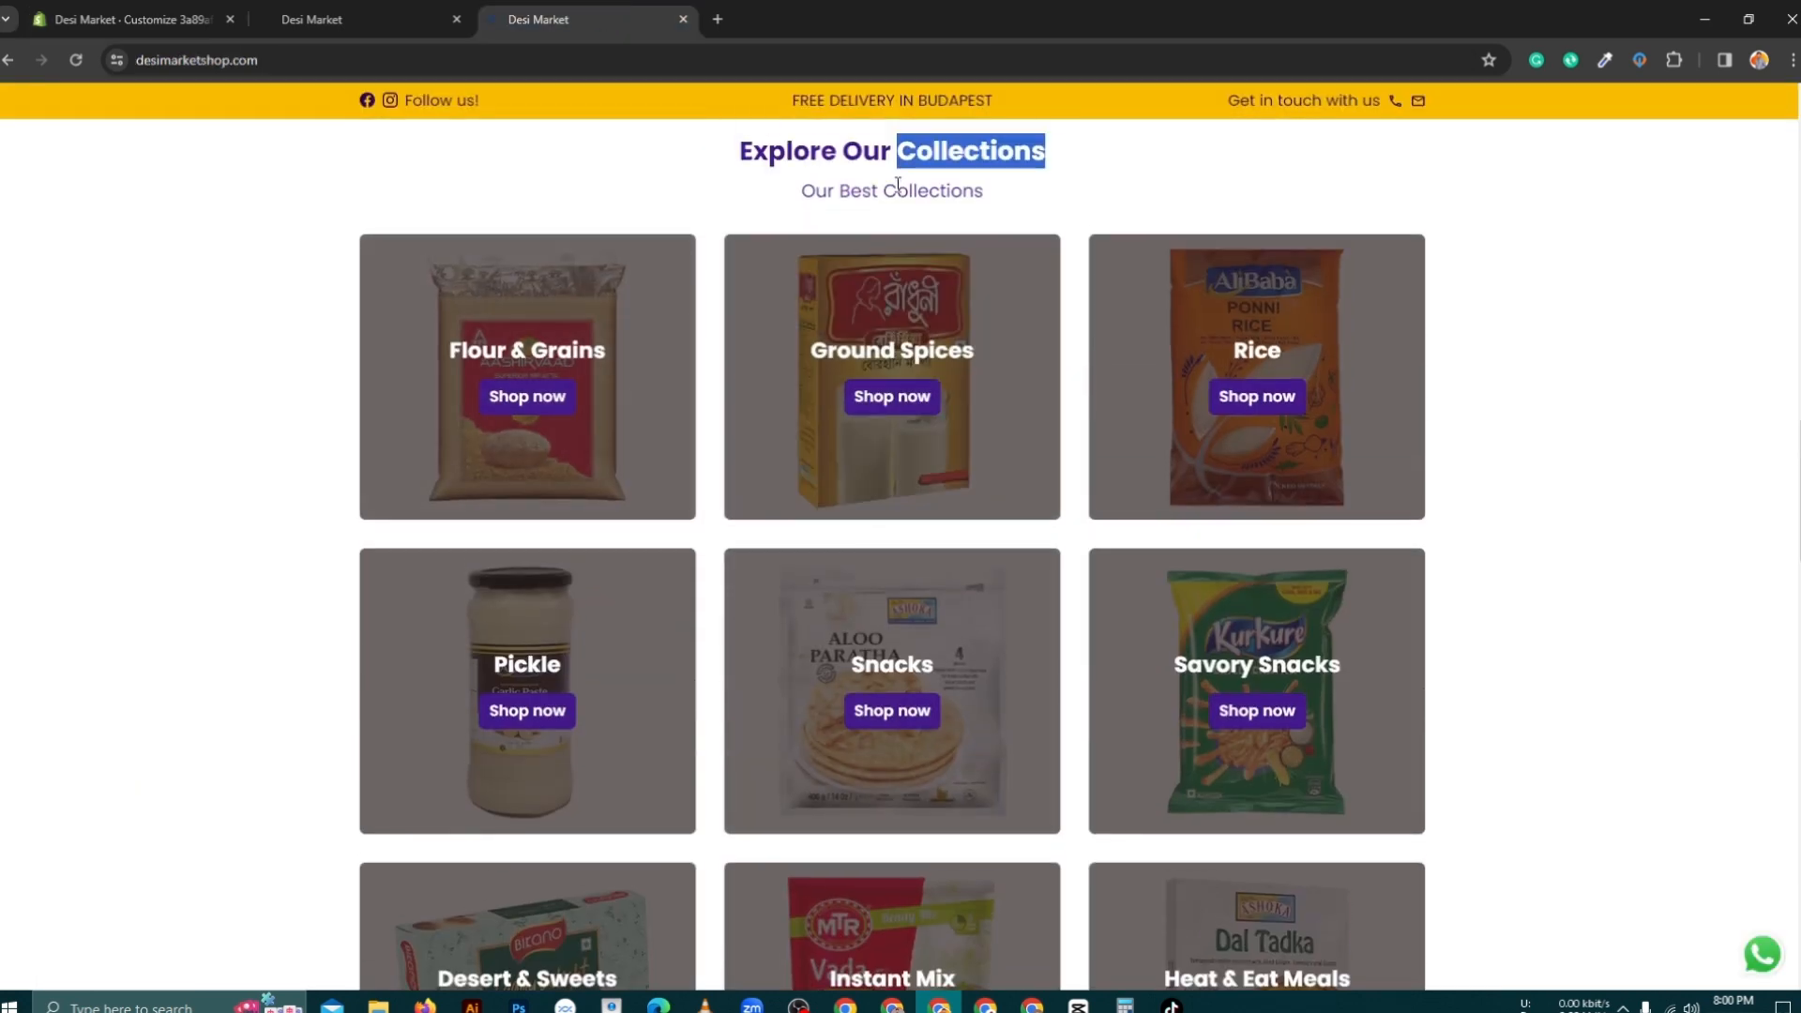
triple_click(825, 165)
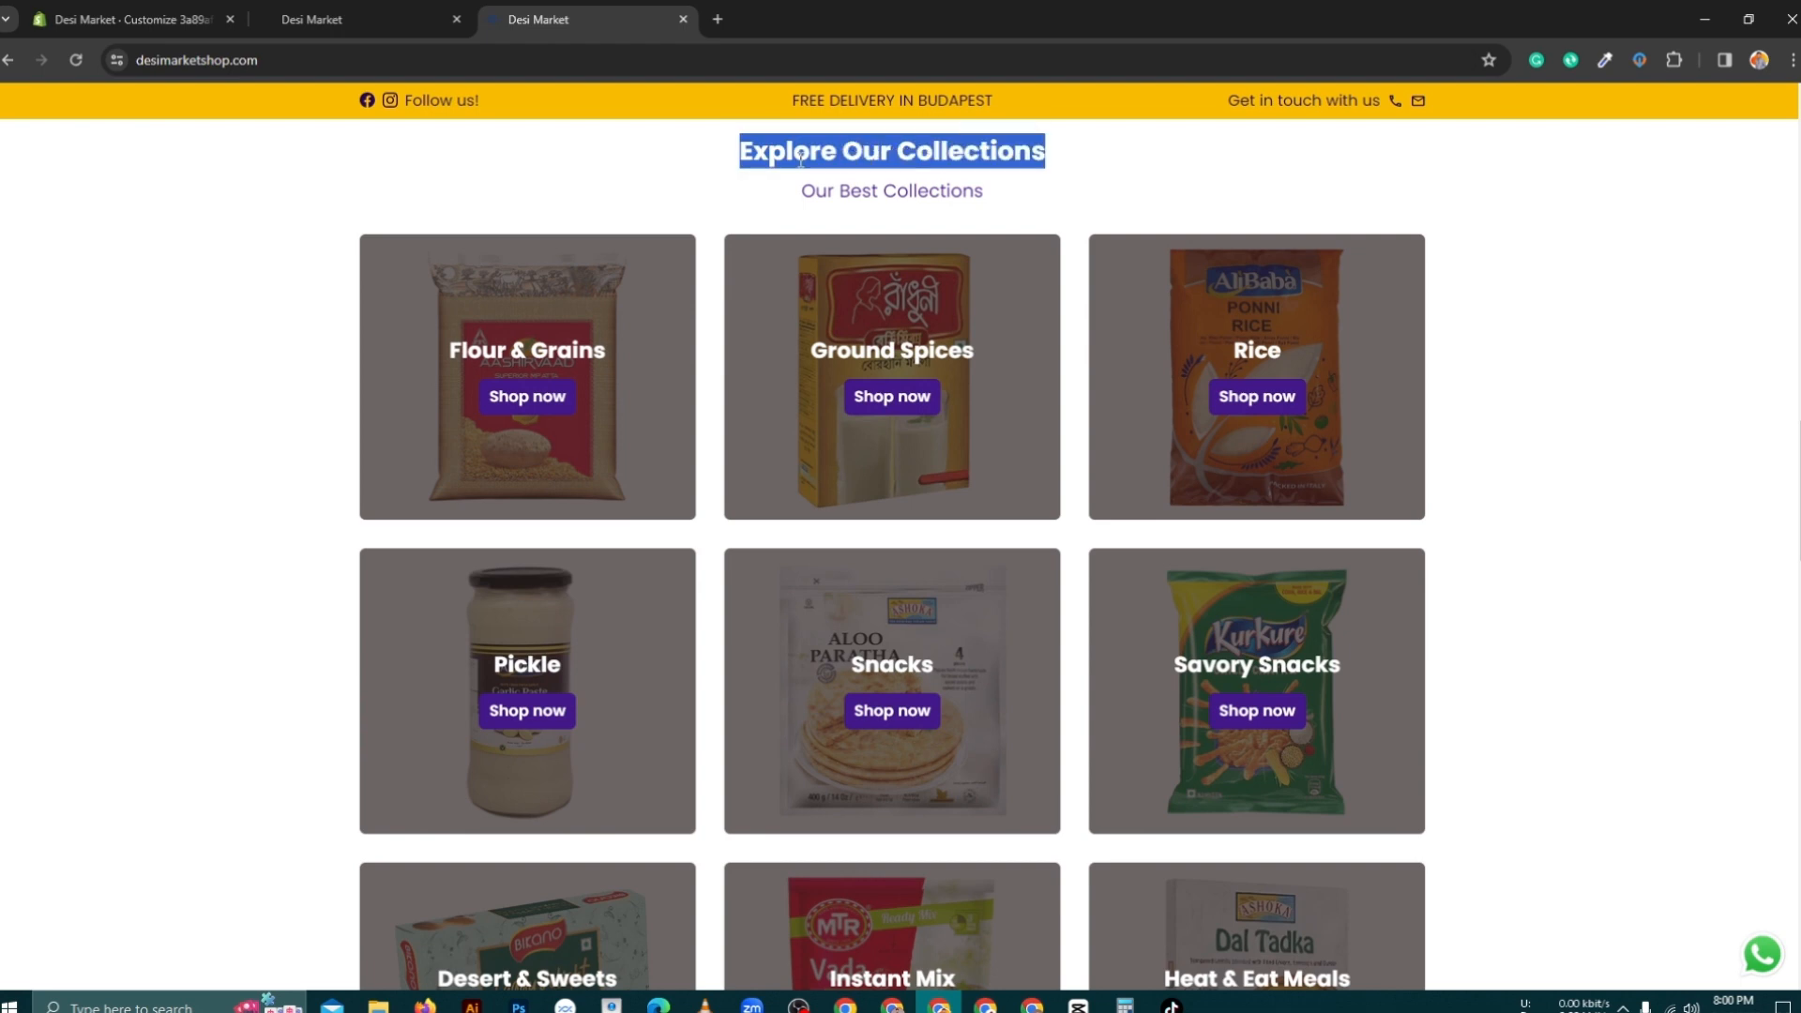
scroll(1204, 334, down, 3)
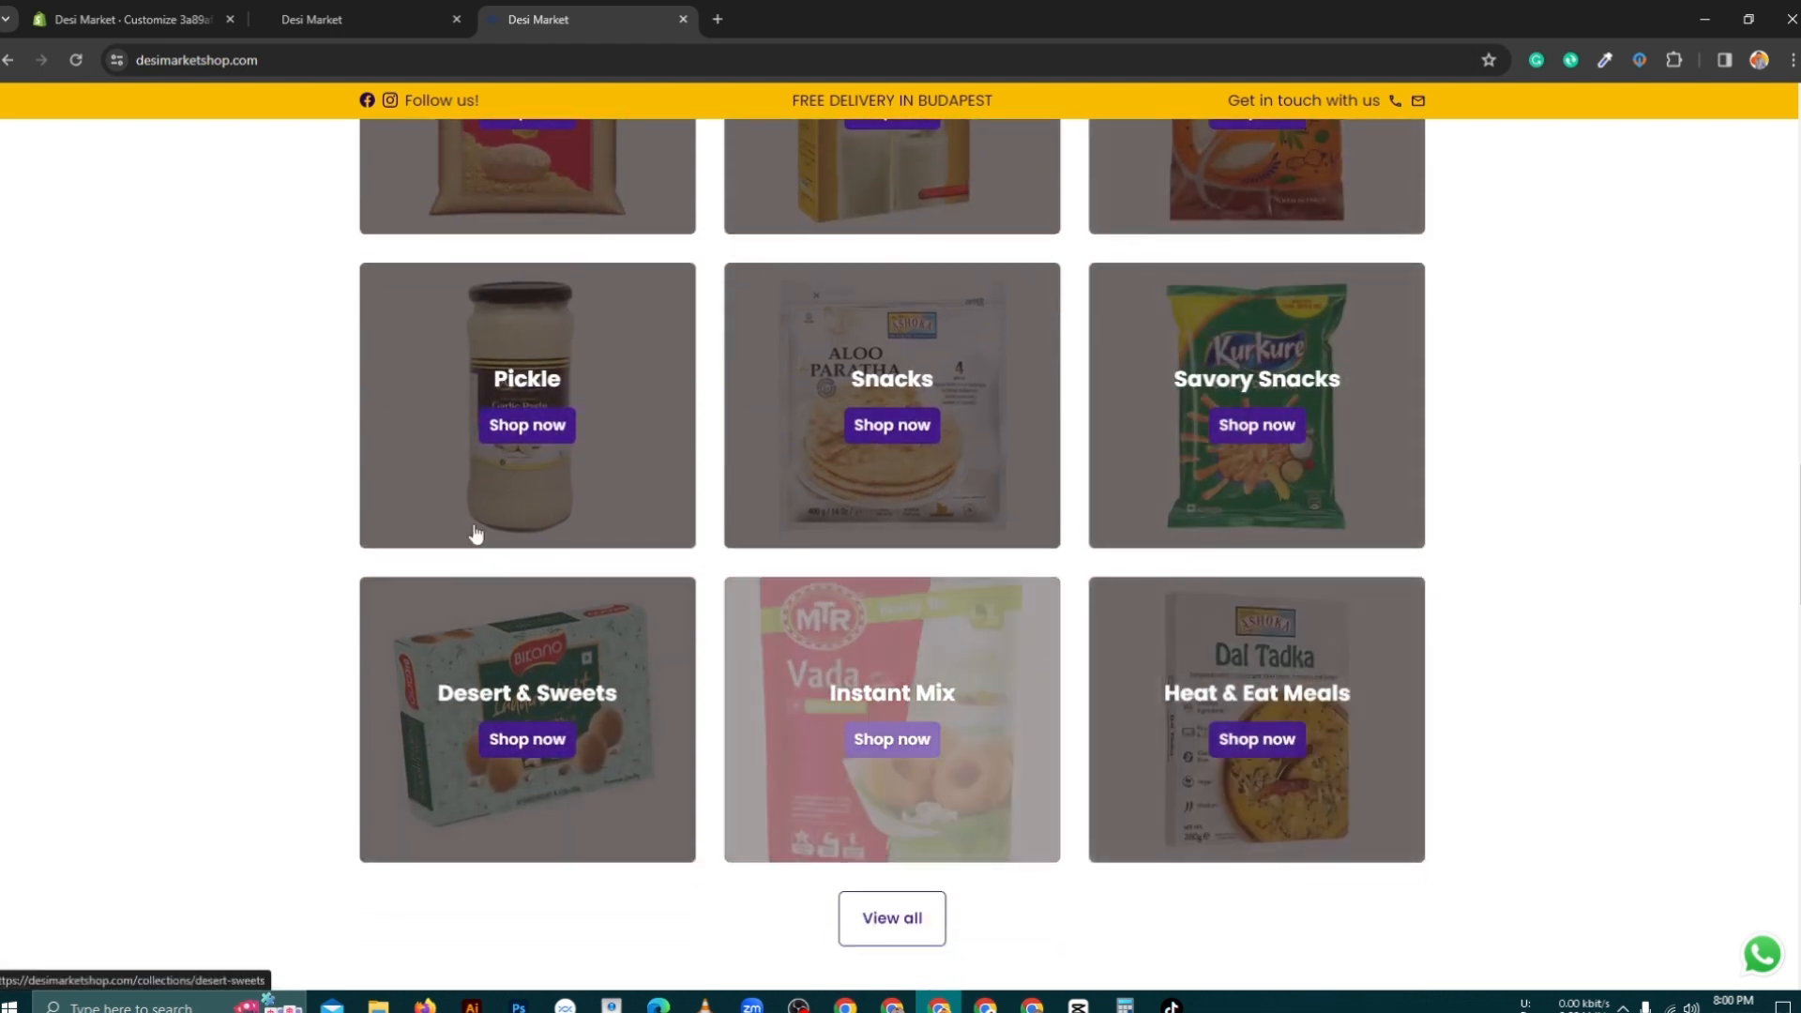